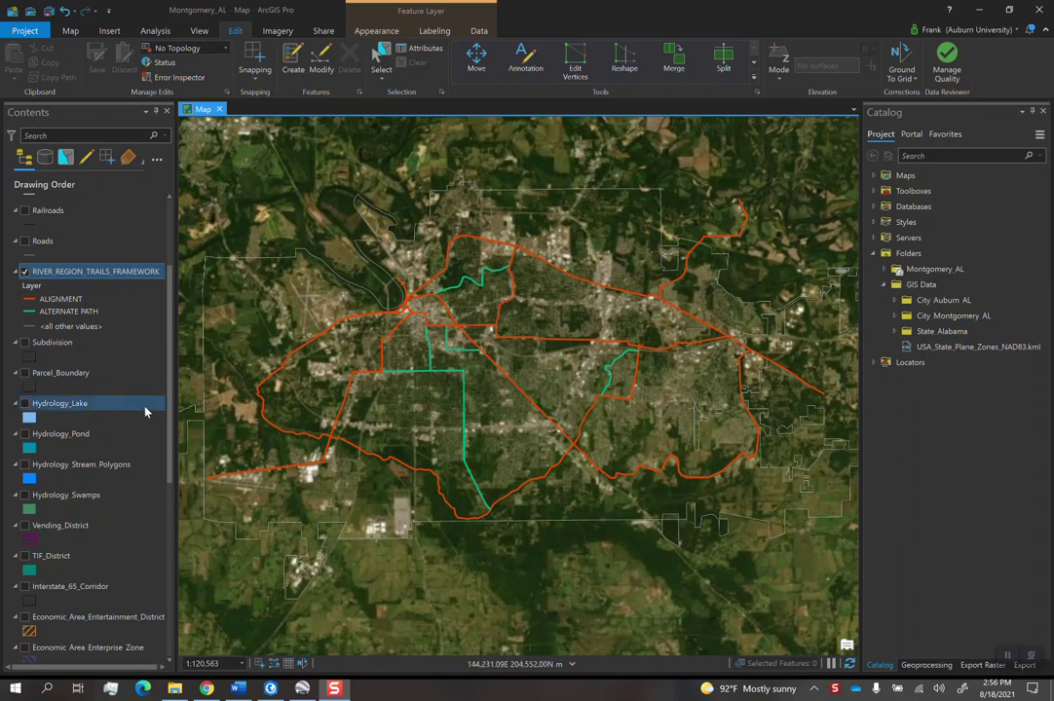
- Turn off the RIVER_REGION_TRAILS_FRAMEWORK layer and scroll the Contents list down to USGS_13
click(24, 272)
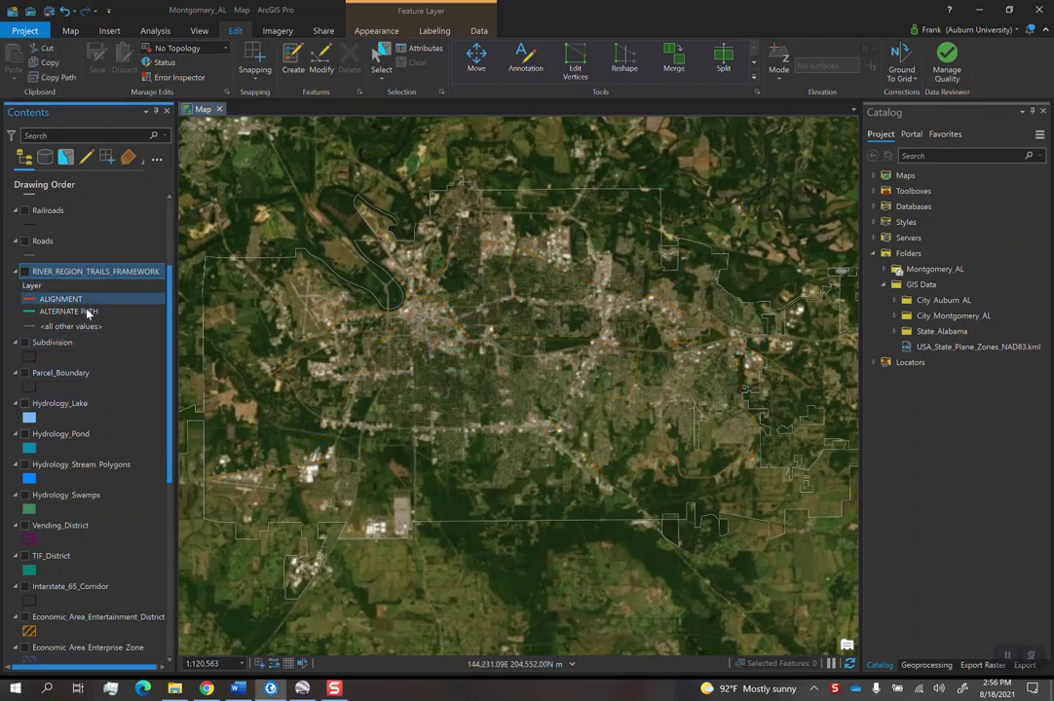
scroll(93, 332, up, 4)
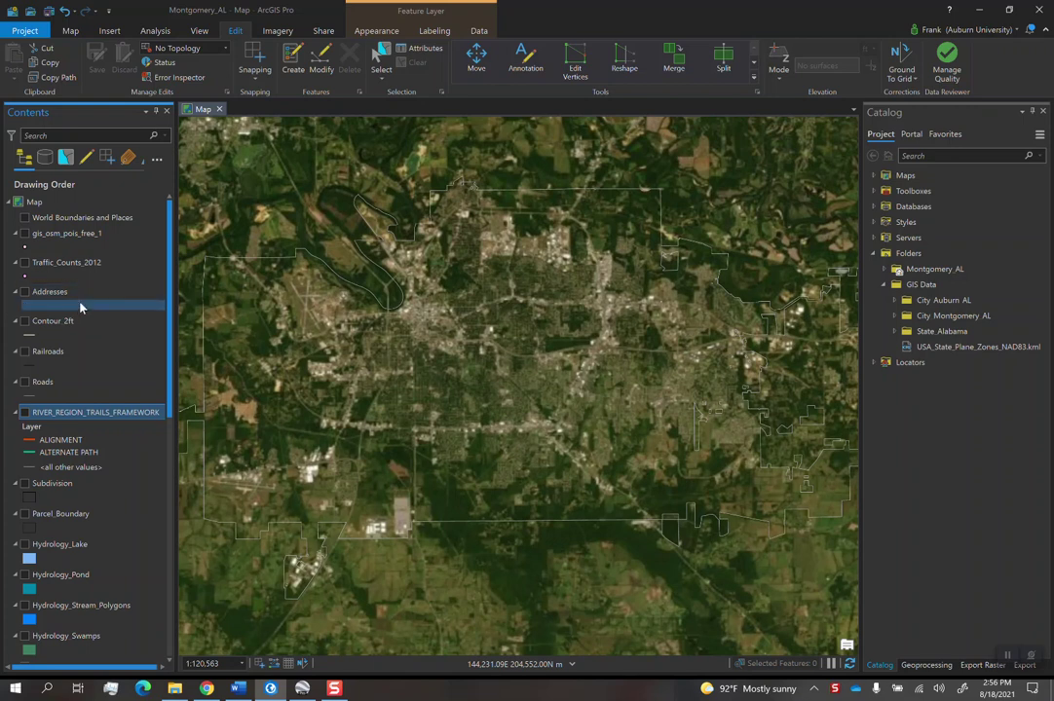
scroll(70, 309, down, 1)
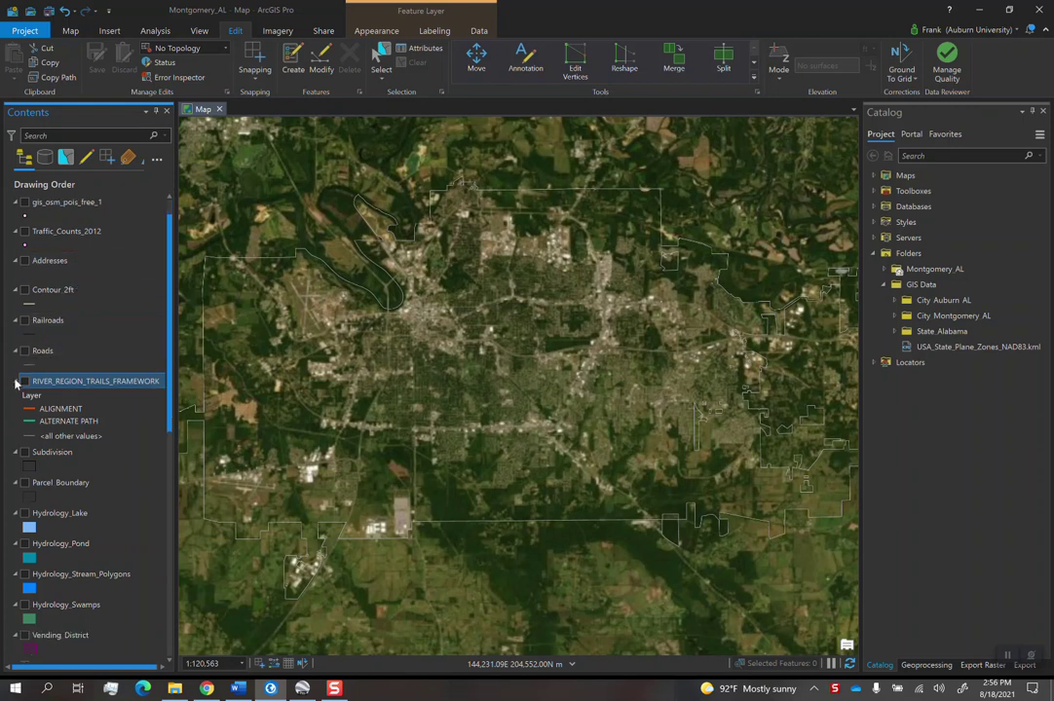
scroll(56, 393, down, 9)
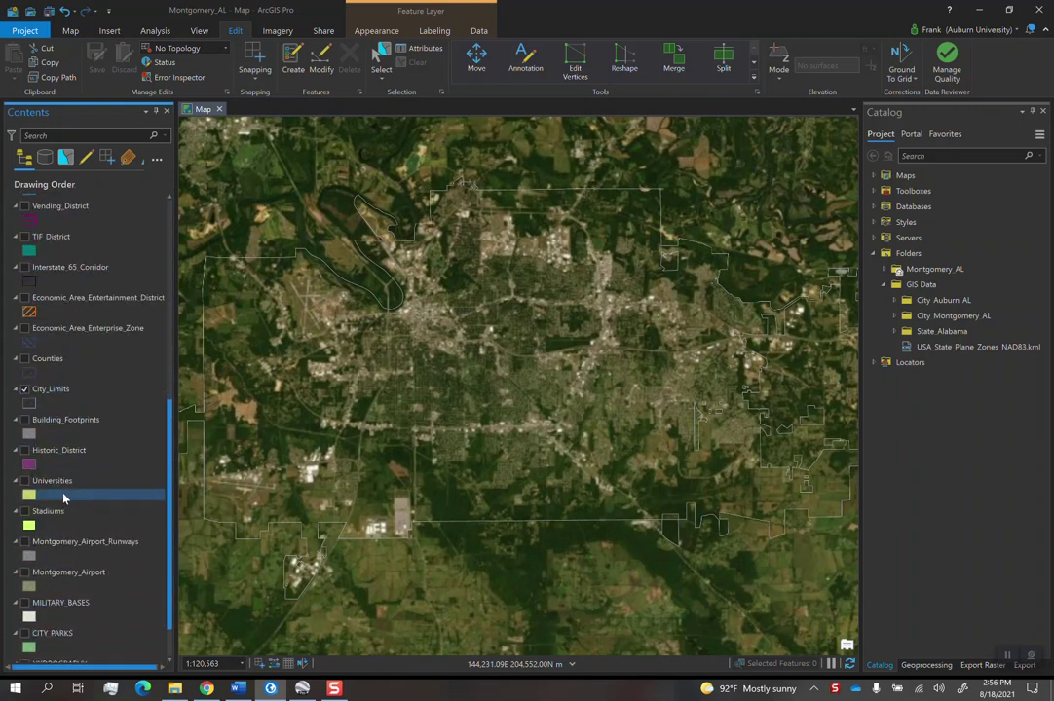
scroll(68, 487, down, 2)
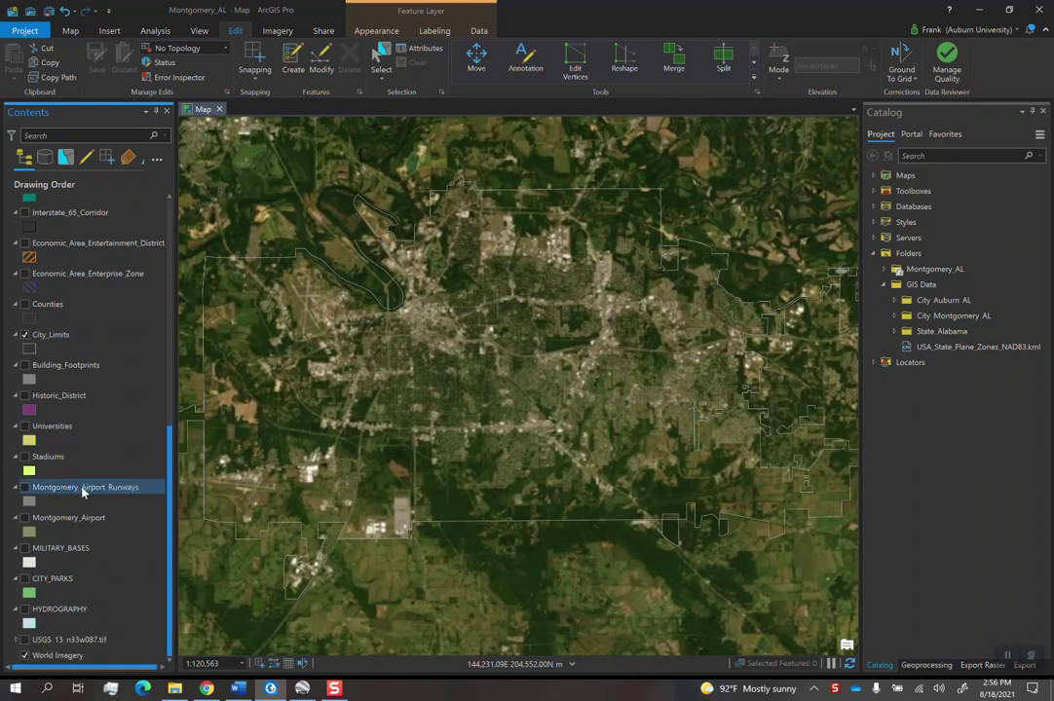
- Turn on the USGS_13_n33w087.tif elevation raster and zoom out to see its full extent
click(25, 639)
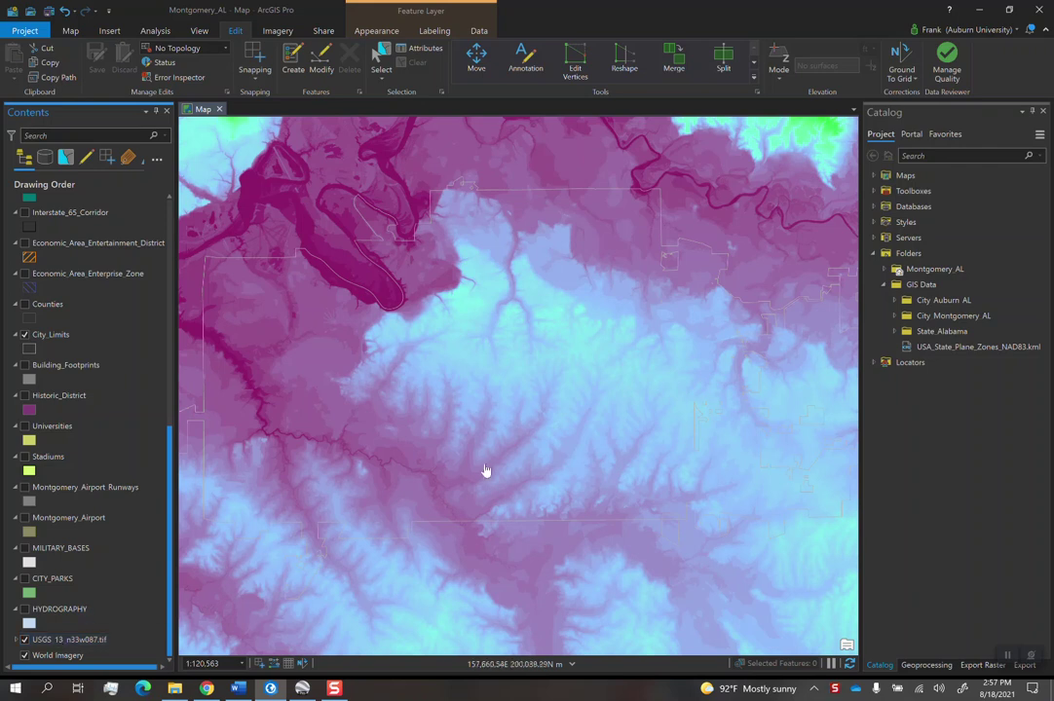
scroll(486, 429, down, 4)
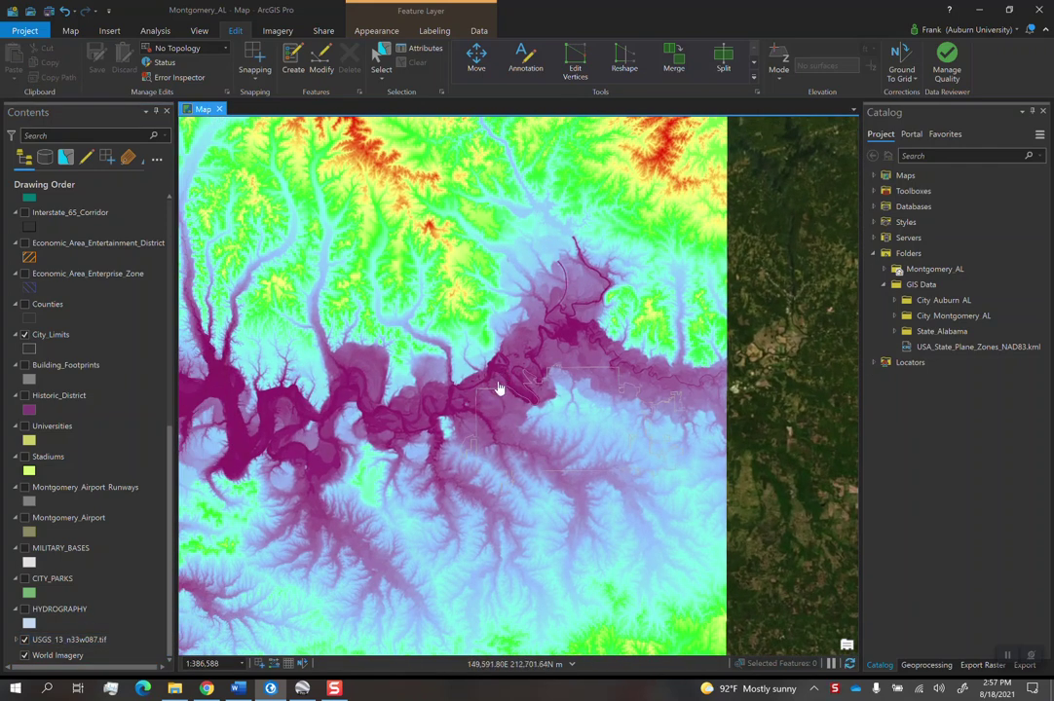
click(59, 609)
drag(460, 448, 490, 450)
scroll(496, 450, down, 1)
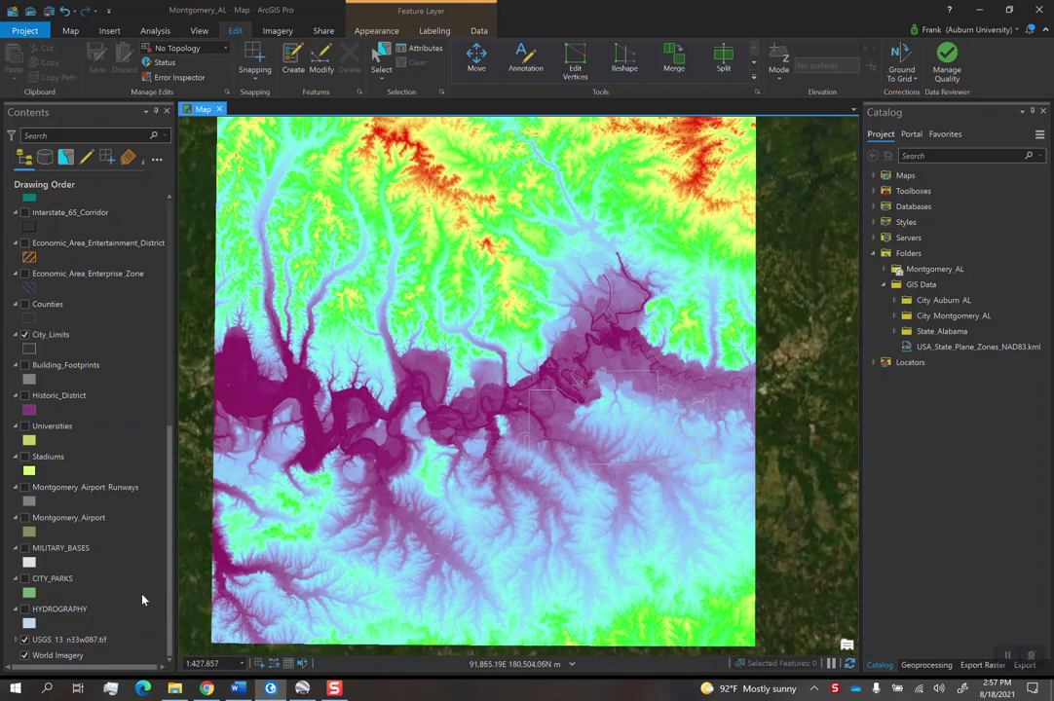
click(15, 640)
click(14, 640)
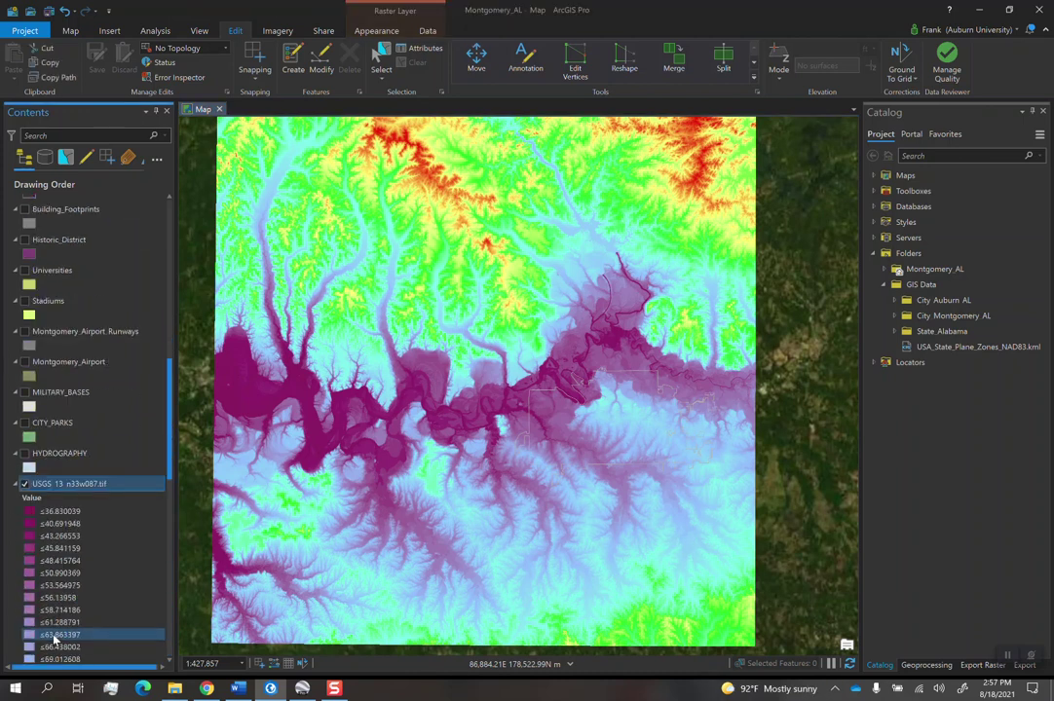
double_click(55, 492)
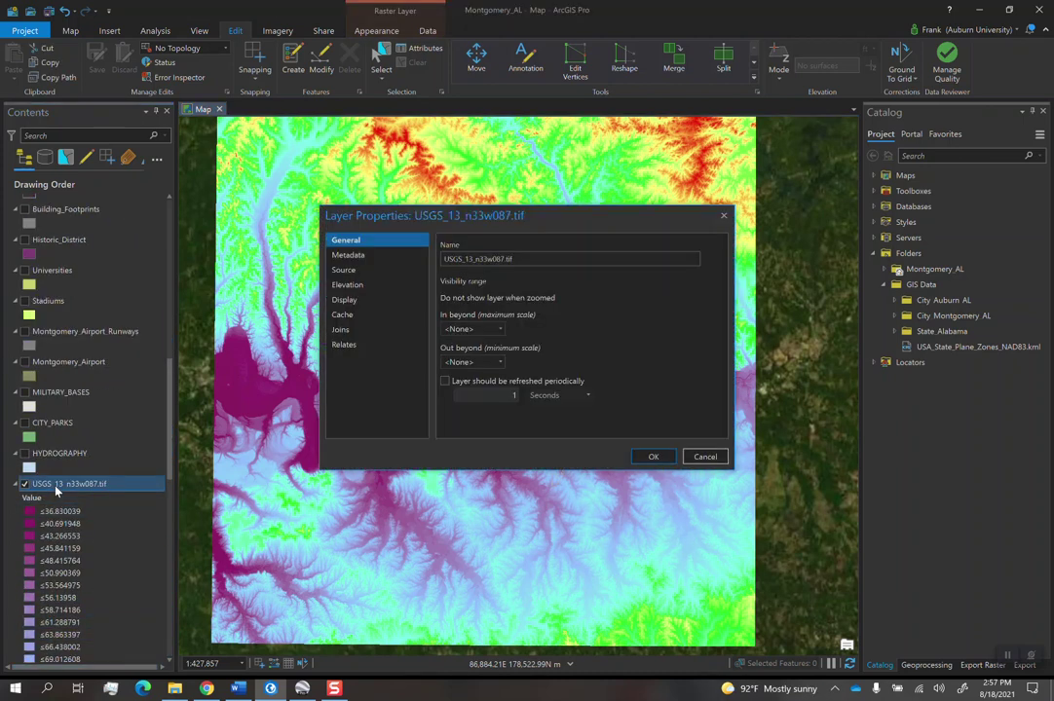
click(653, 454)
right_click(49, 485)
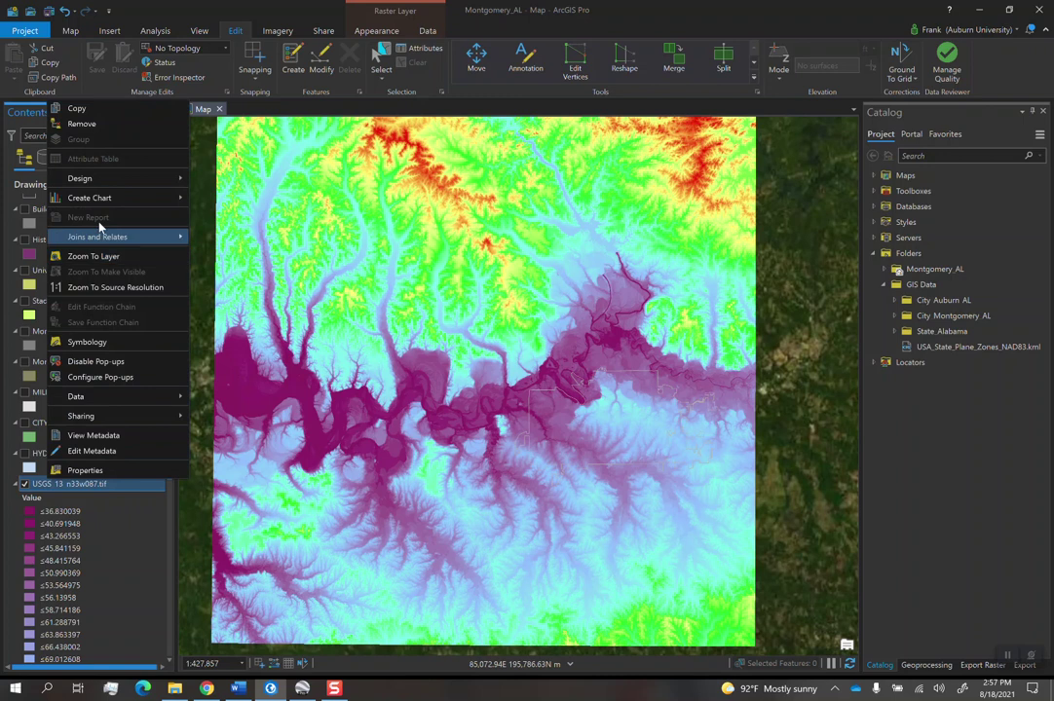
click(88, 342)
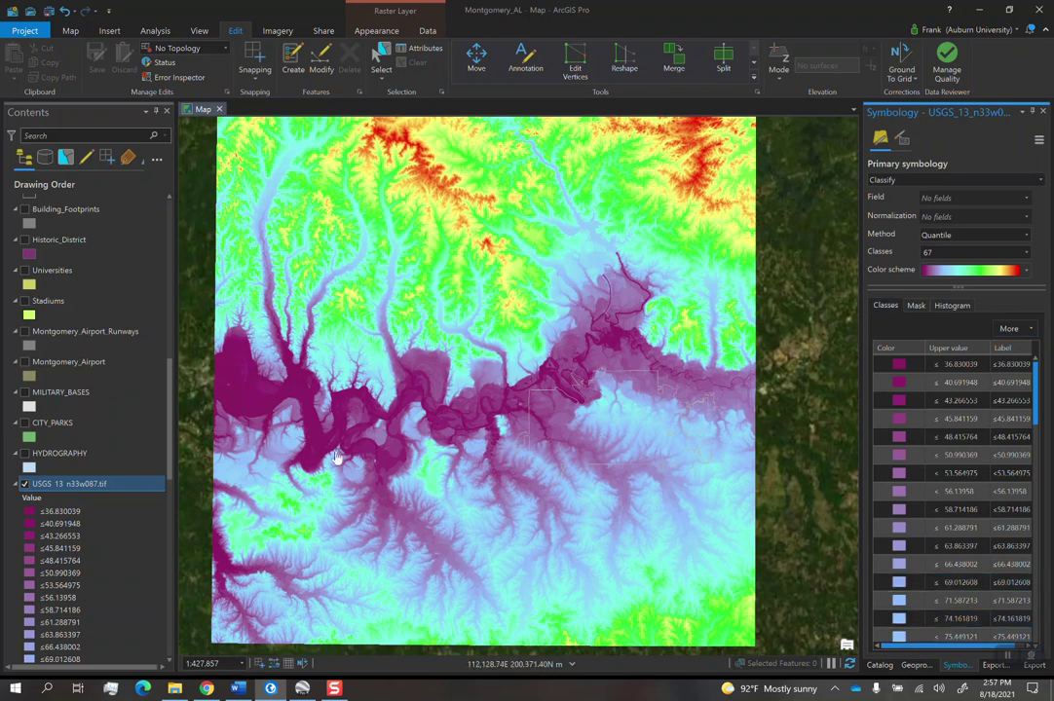
click(16, 484)
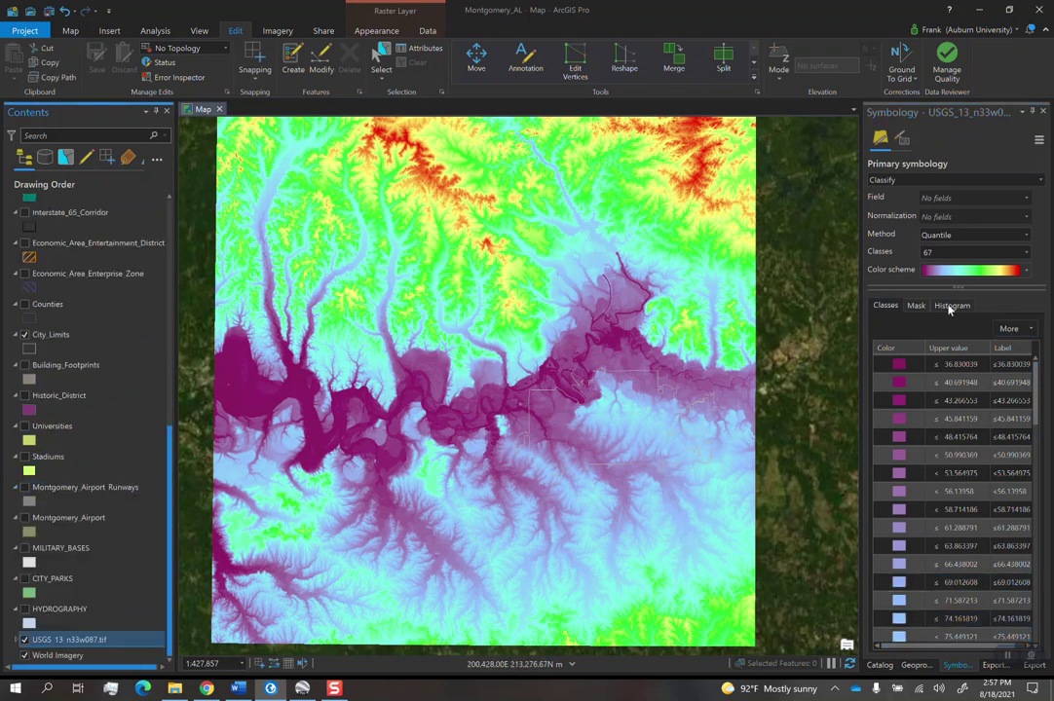
click(880, 665)
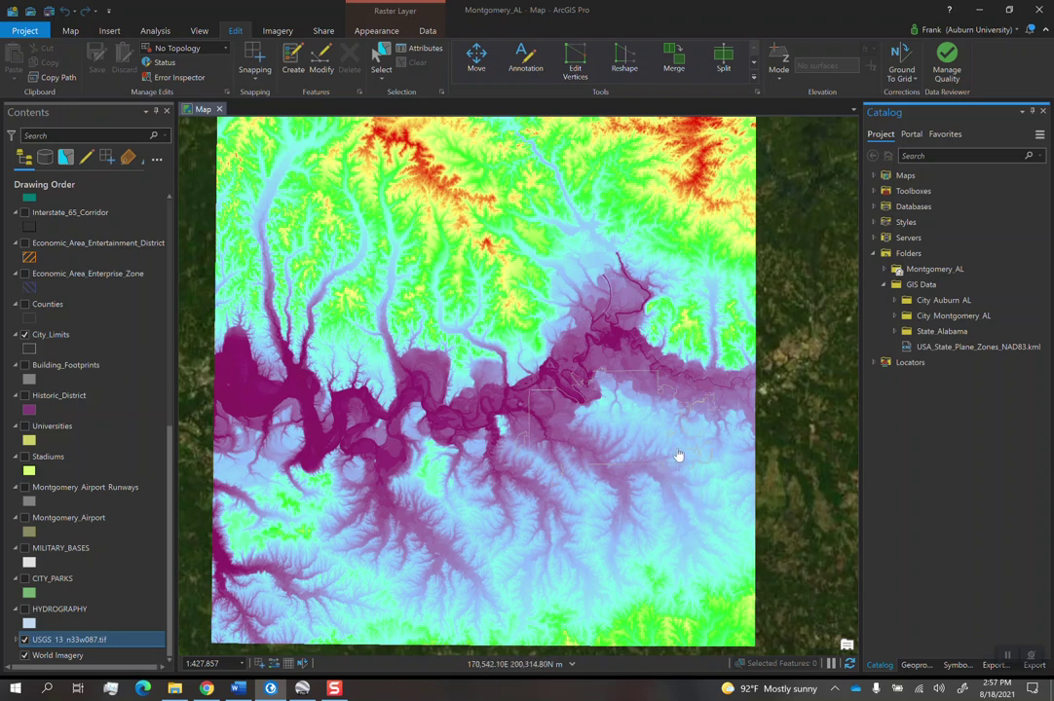
- Zoom and pan to center the oxbow lake at the city limits' northwest edge
scroll(682, 453, up, 2)
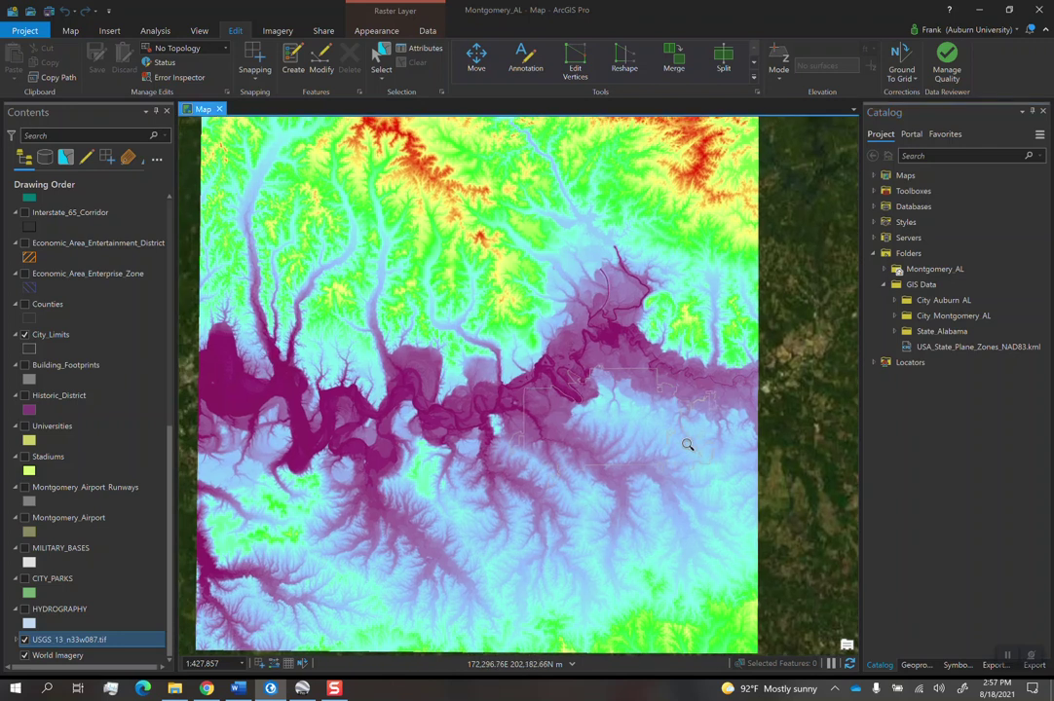
scroll(680, 456, up, 2)
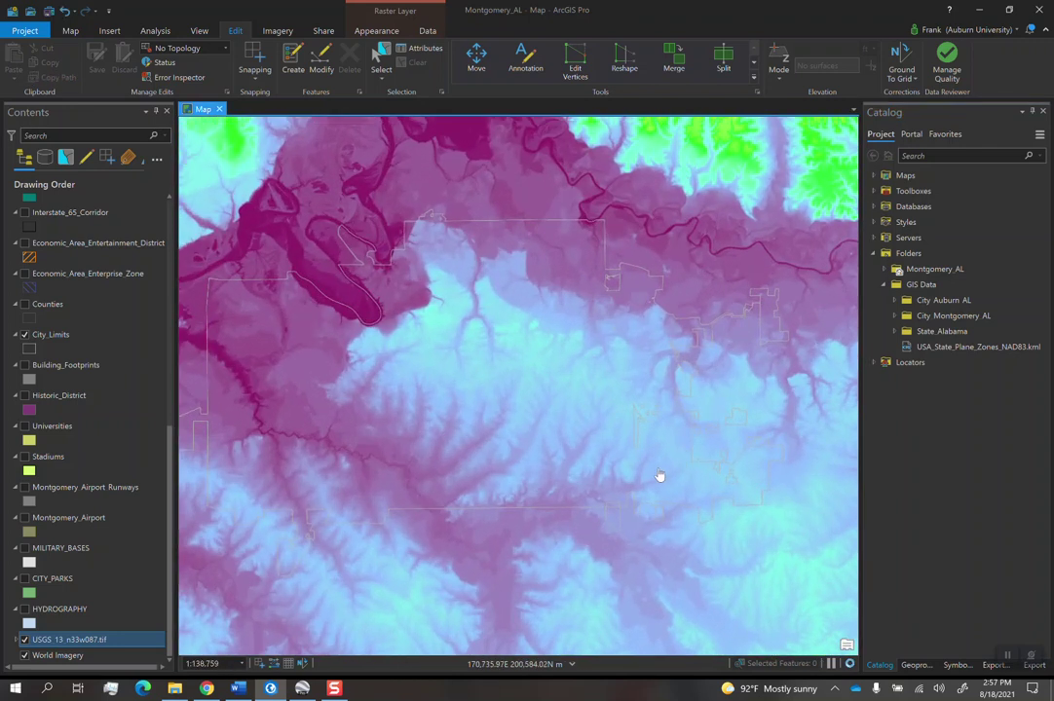
scroll(672, 477, down, 1)
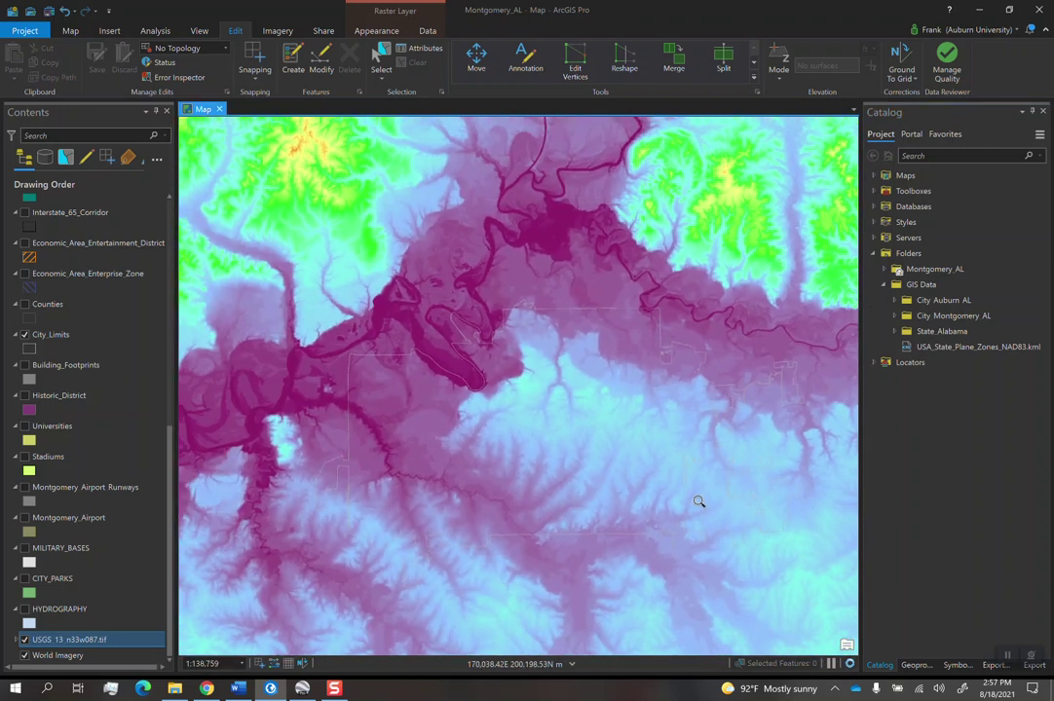
drag(712, 492, 647, 464)
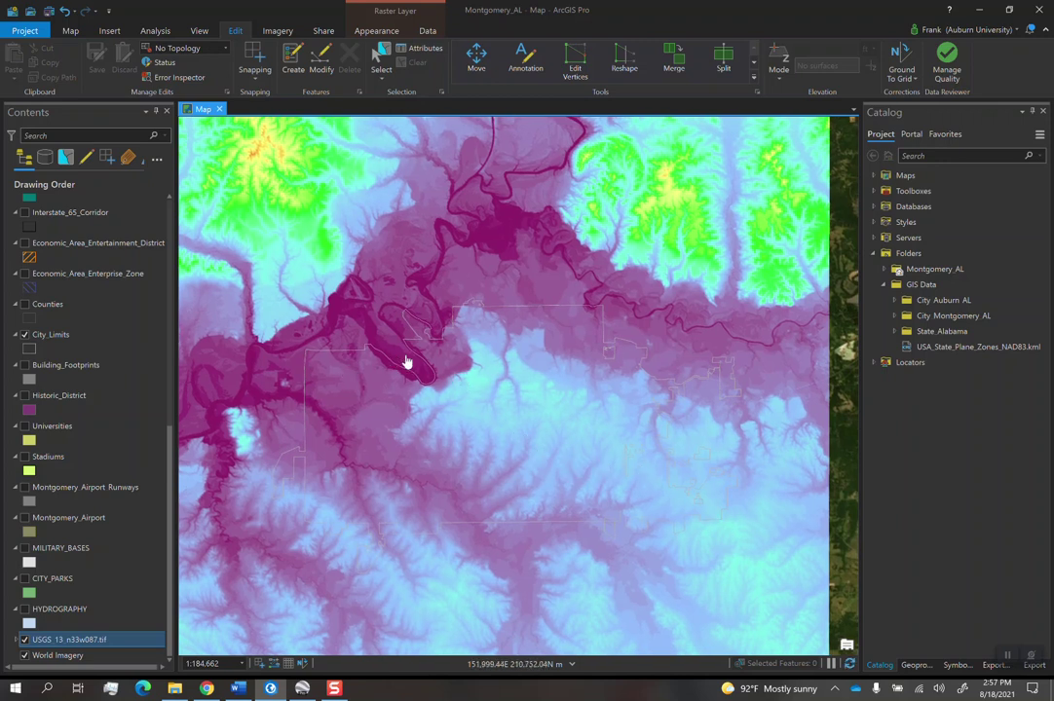
scroll(420, 380, up, 3)
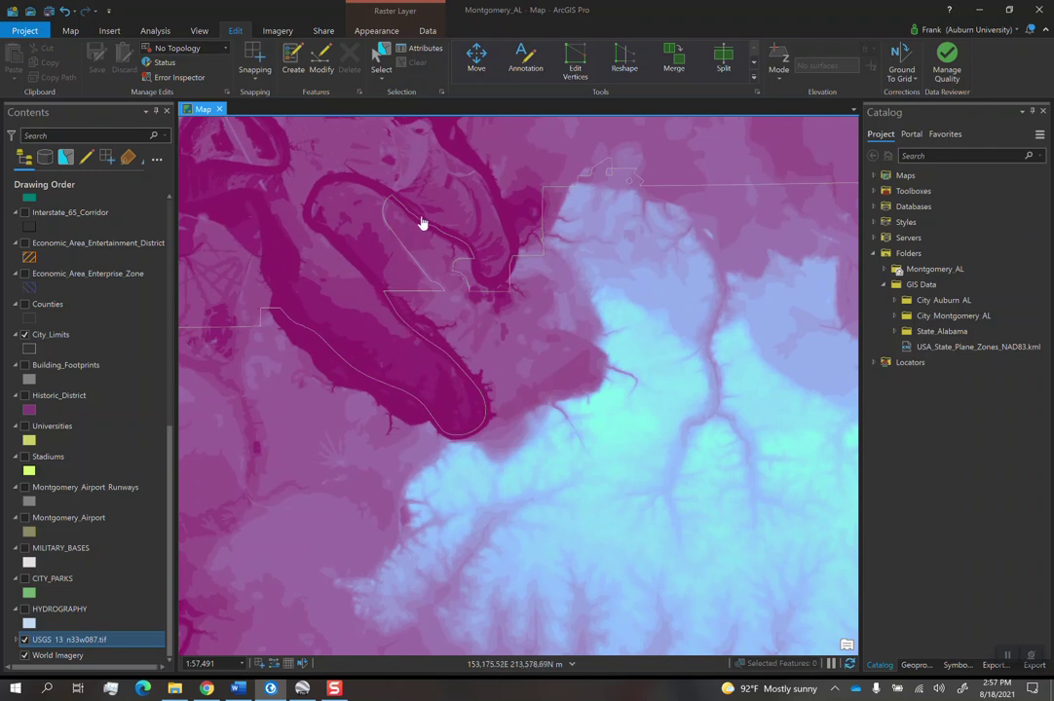
drag(424, 223, 459, 363)
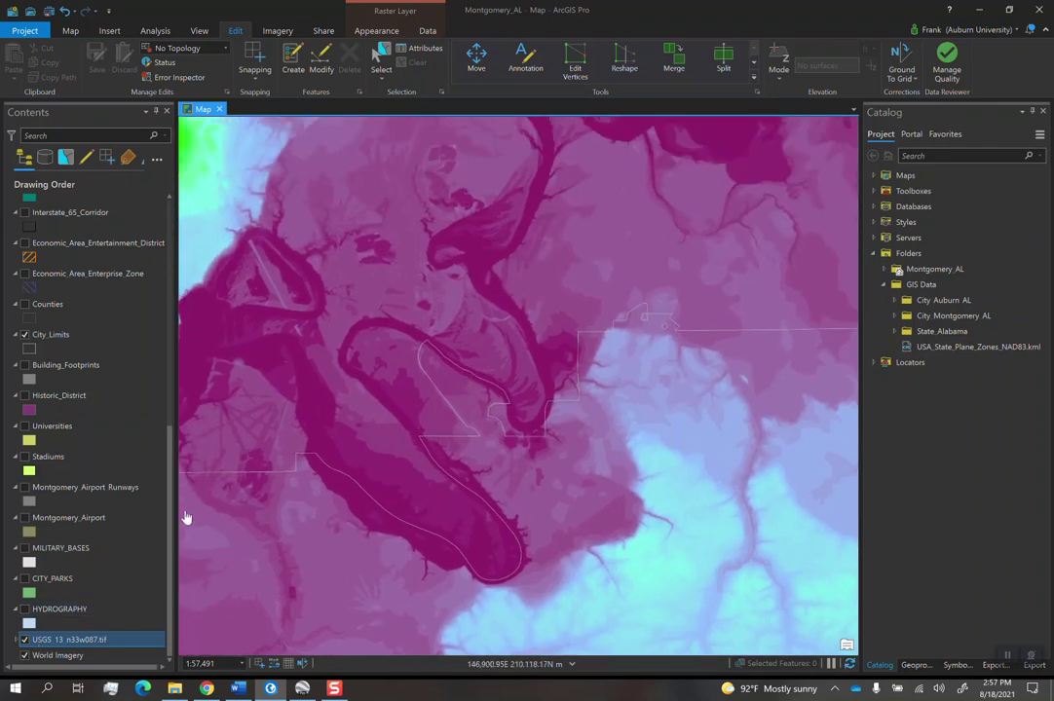
click(360, 30)
- Change the elevation raster's resampling type in the Raster Layer Appearance options
click(296, 70)
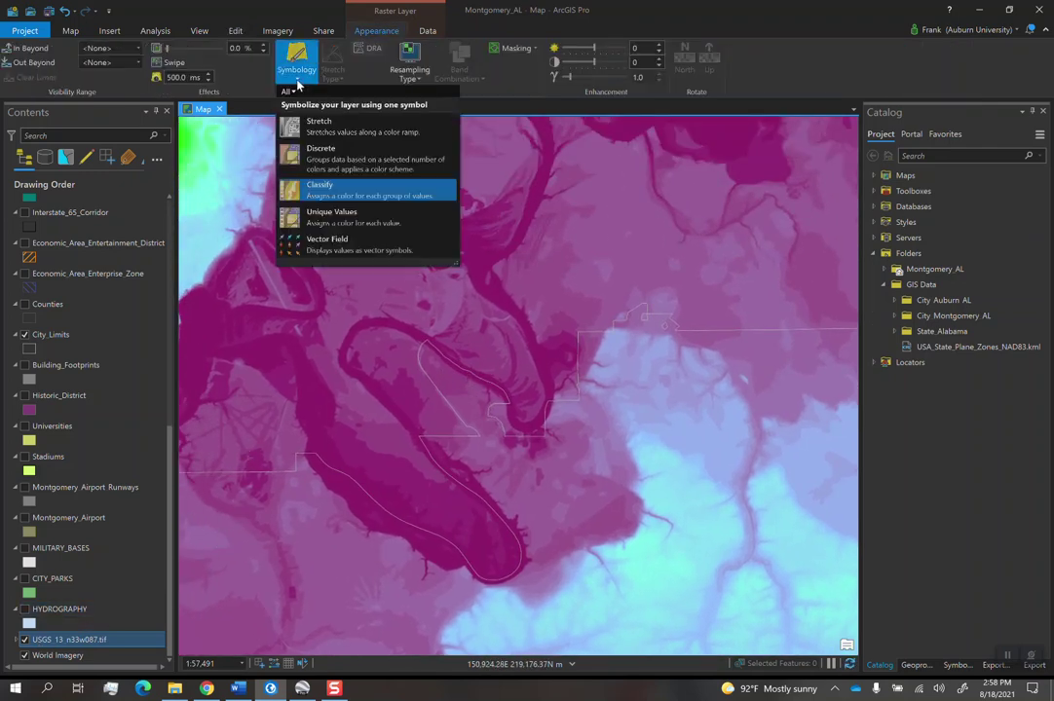
click(409, 70)
click(428, 136)
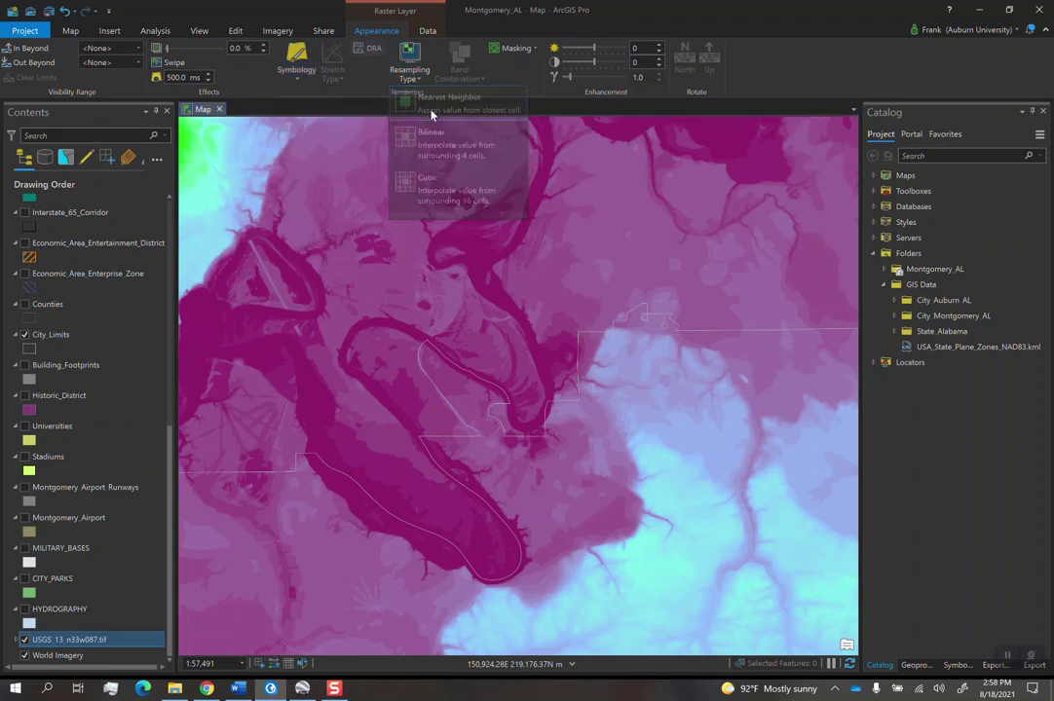
- Zoom far in and read raster cell values, such as 45.857475 in class 4
scroll(457, 332, up, 4)
scroll(626, 315, up, 5)
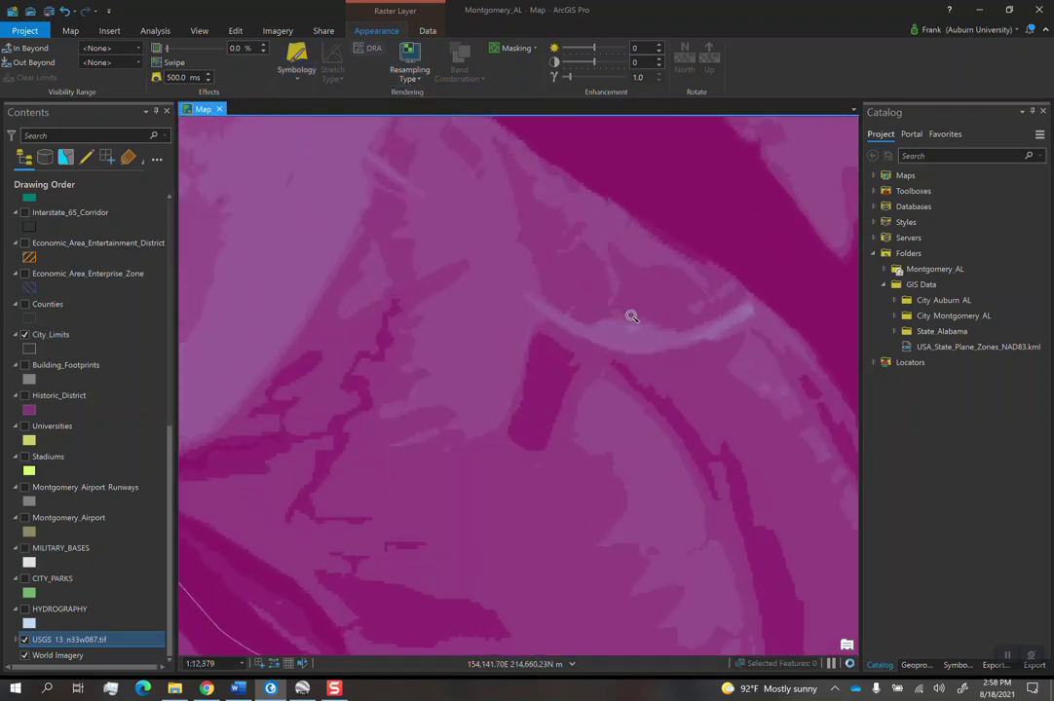
scroll(588, 335, up, 2)
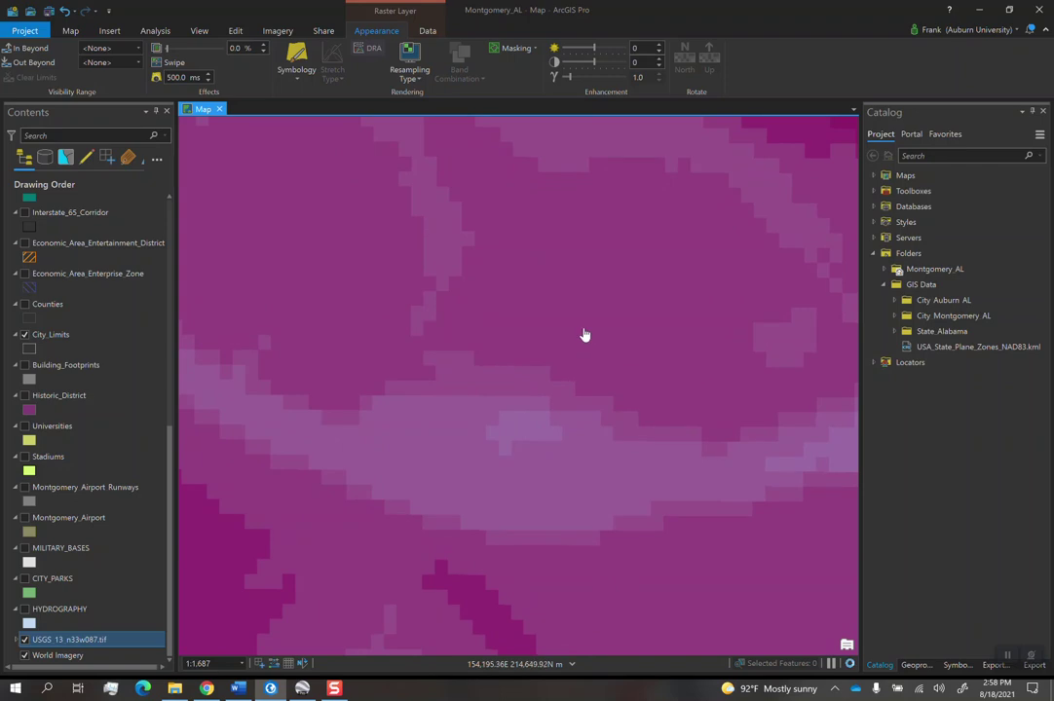
click(571, 394)
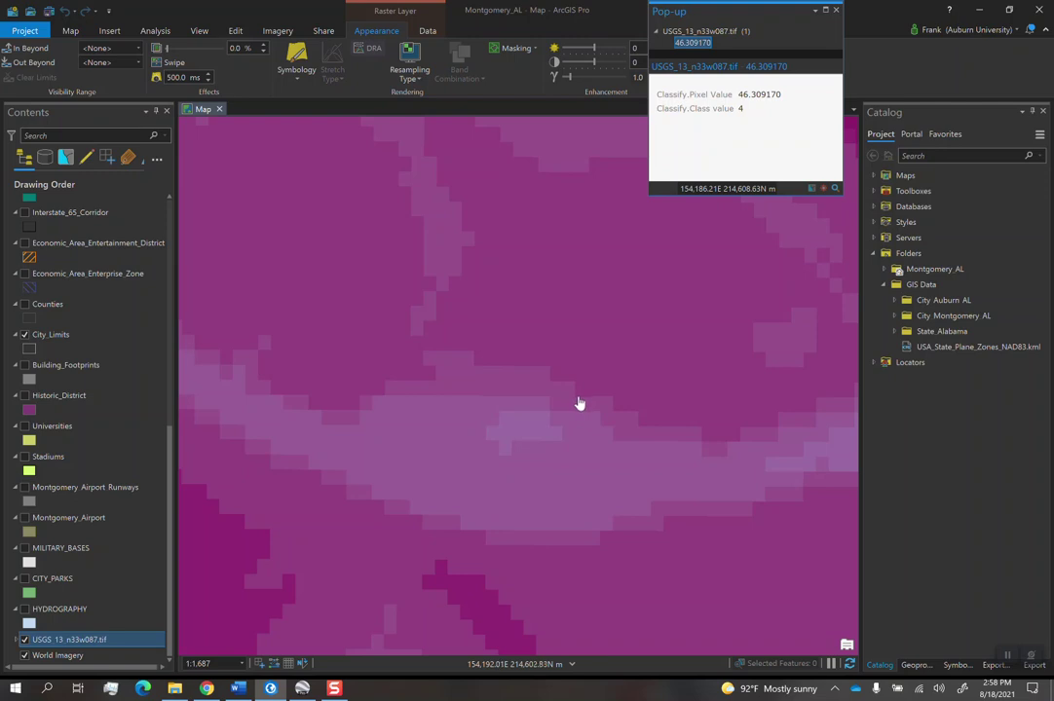
click(419, 341)
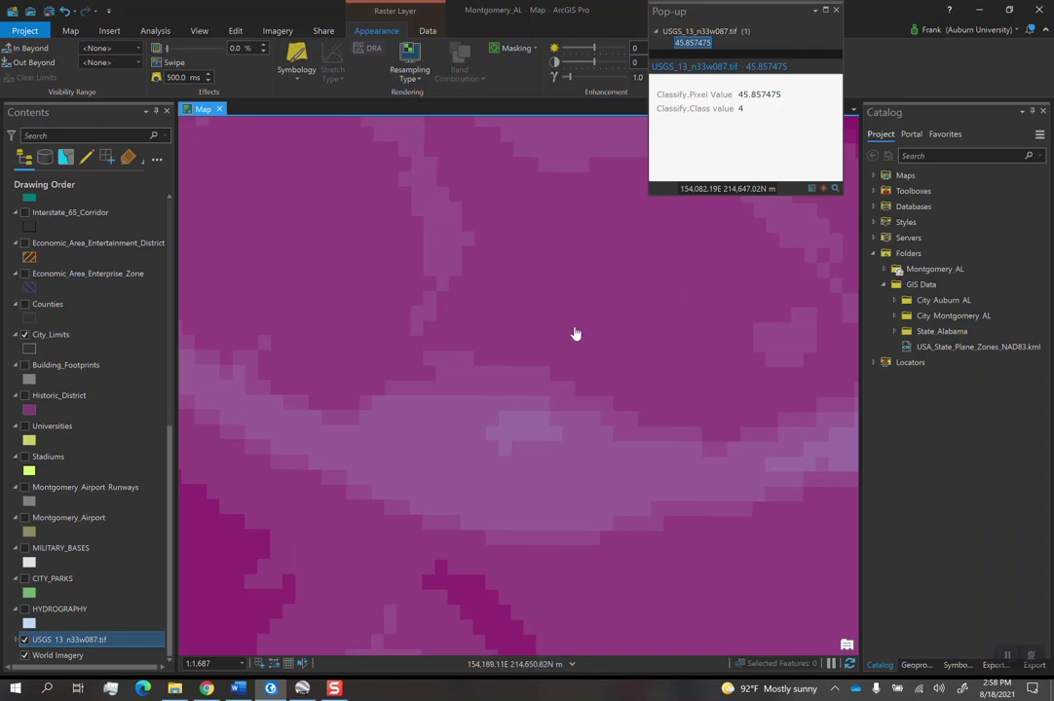
- Close the pop-up and zoom out to about 1:110,917 over the oxbow lake and city
click(834, 12)
scroll(683, 299, down, 4)
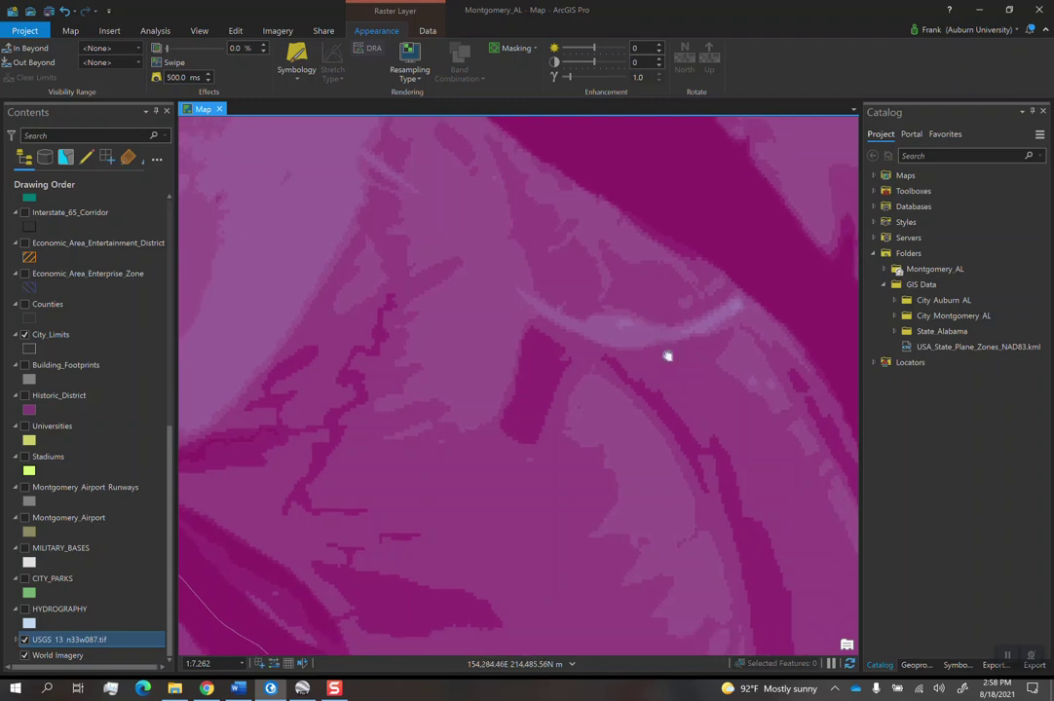
scroll(668, 355, up, 3)
scroll(647, 361, down, 2)
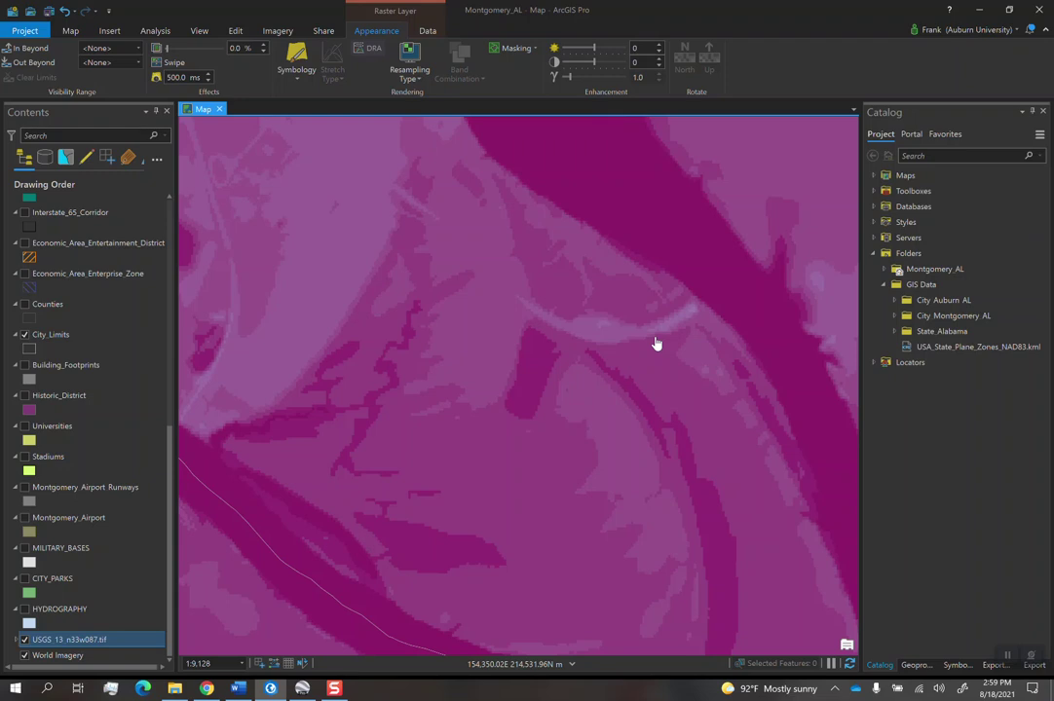
scroll(641, 306, up, 5)
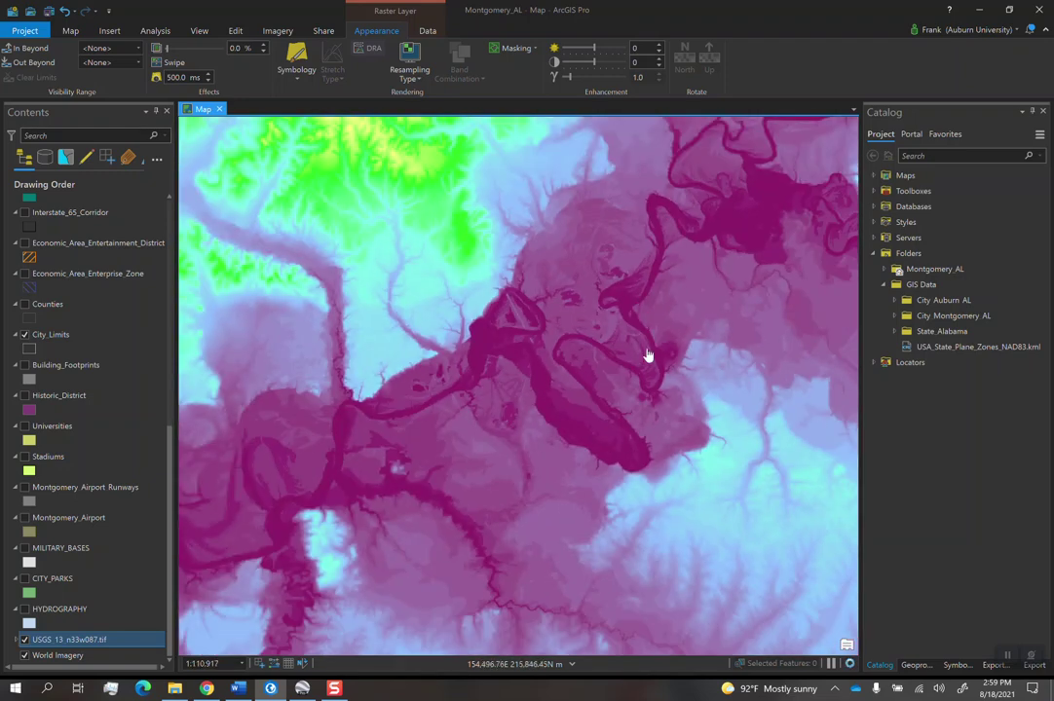
drag(600, 340, 447, 267)
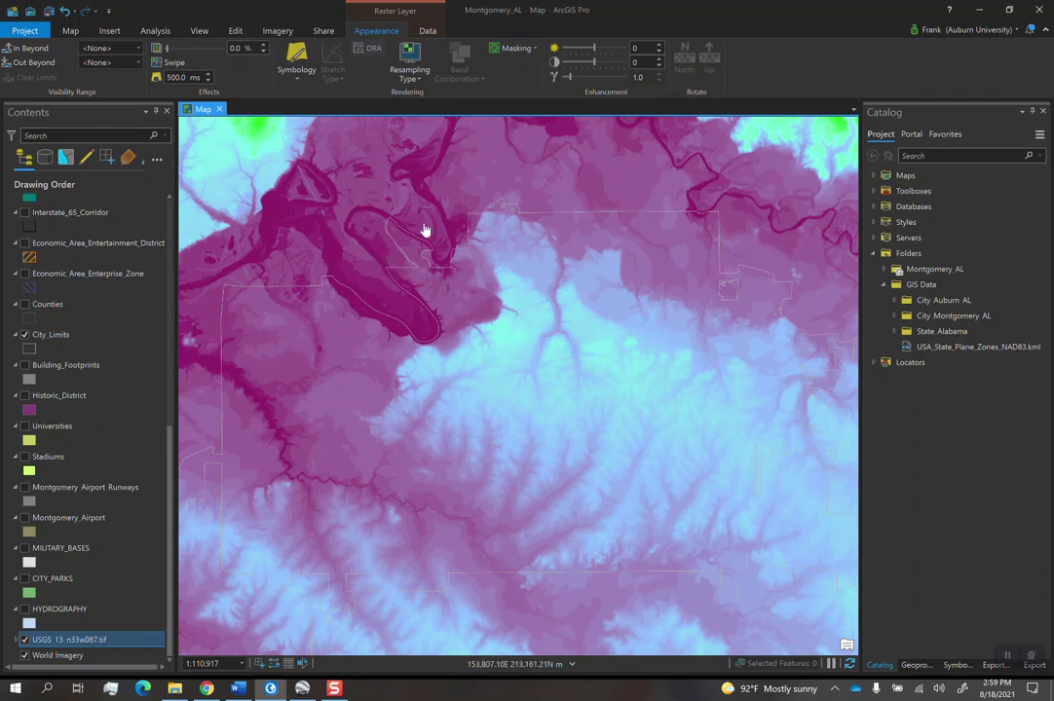
drag(424, 228, 468, 195)
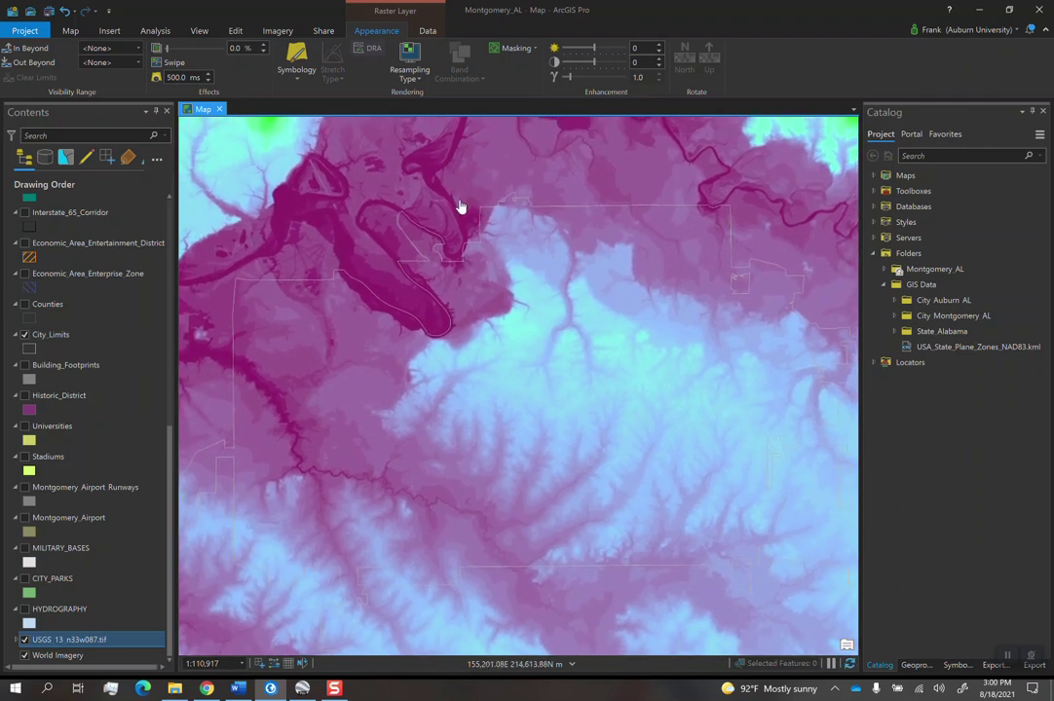
scroll(465, 197, up, 2)
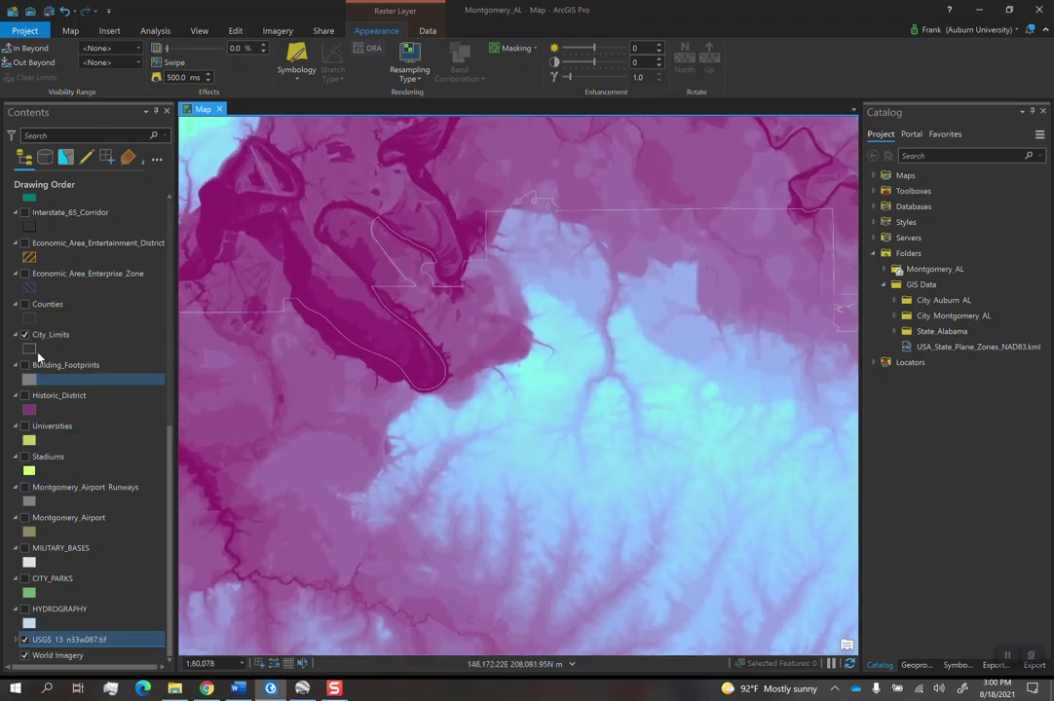
- Turn on the Roads layer and give it a black line symbol
scroll(88, 302, up, 5)
scroll(86, 306, up, 1)
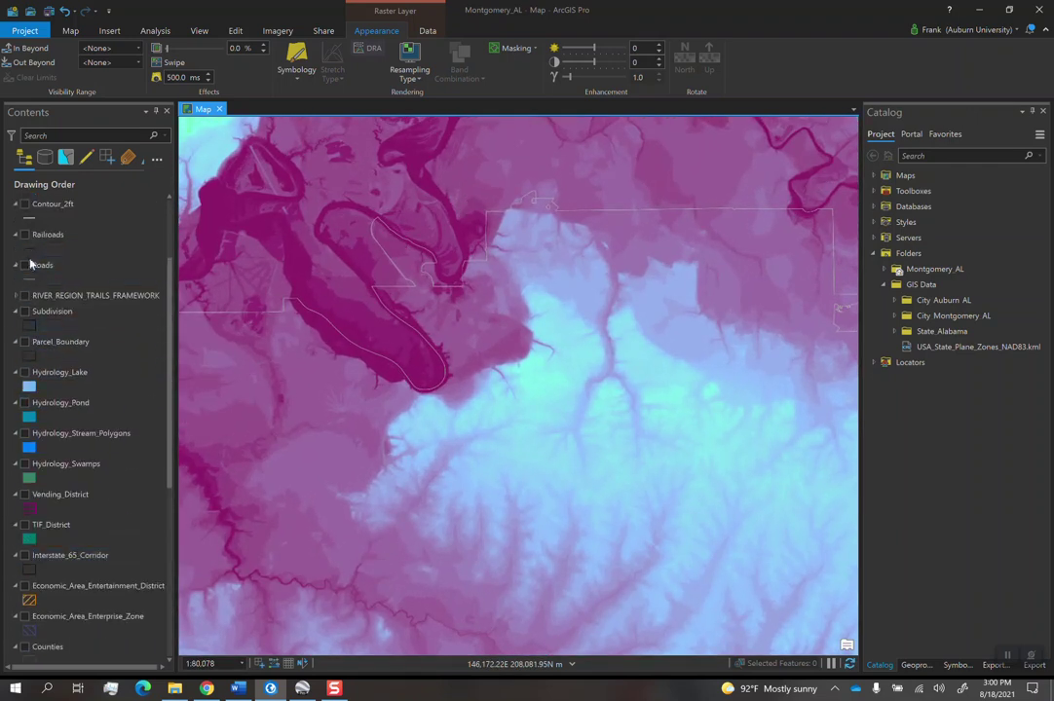
click(25, 265)
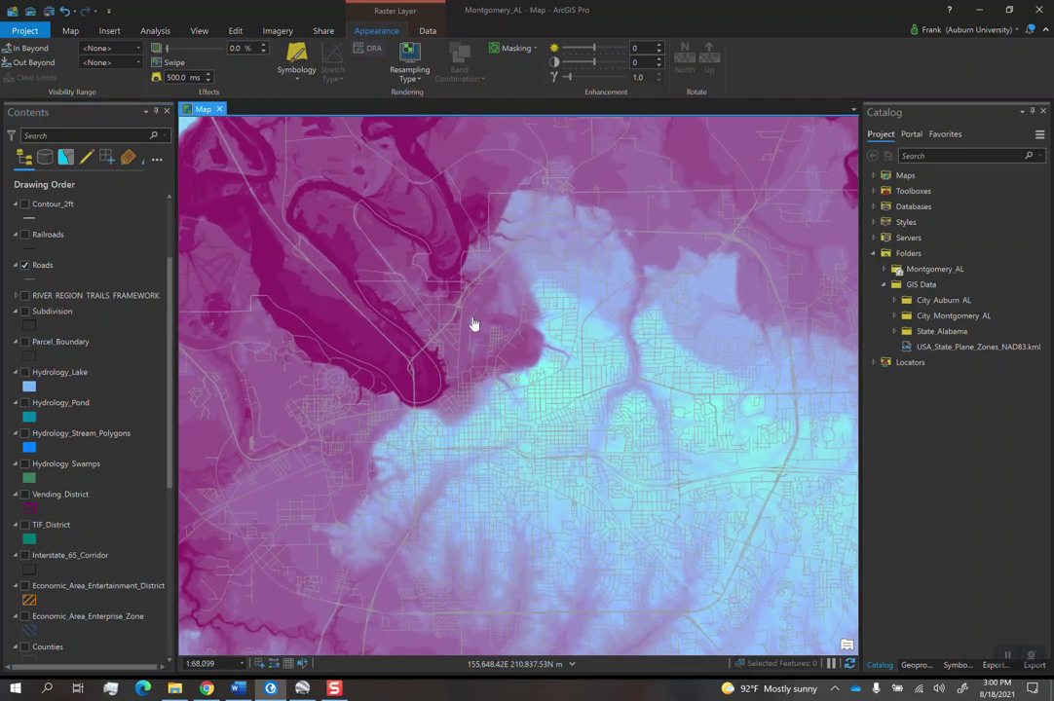
scroll(485, 316, up, 2)
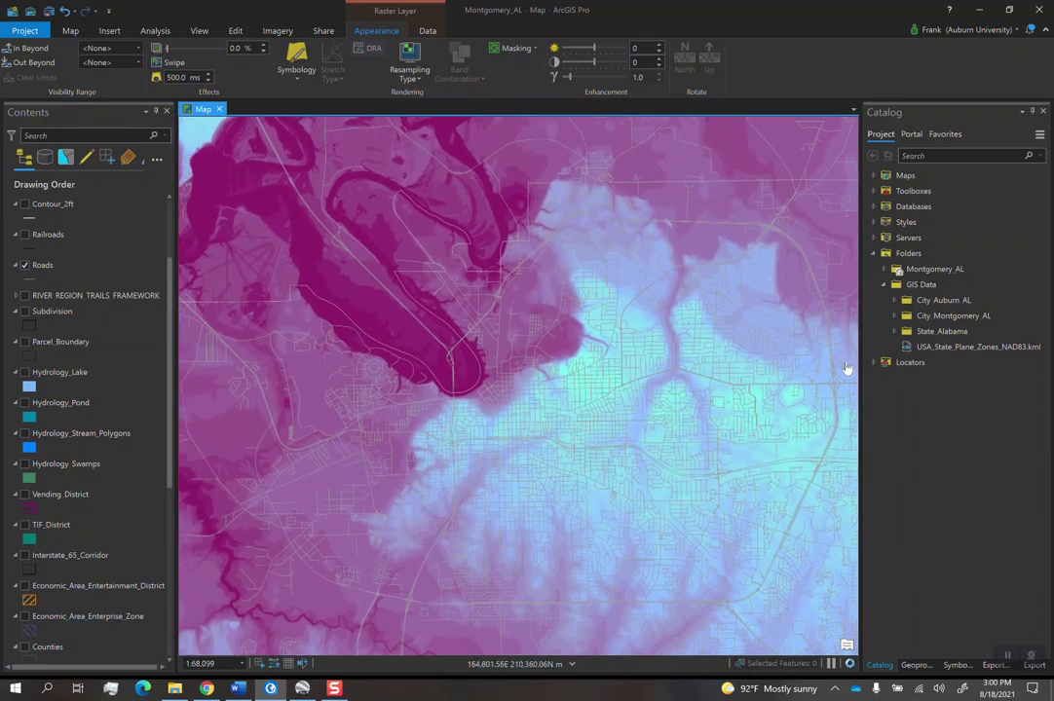
click(32, 282)
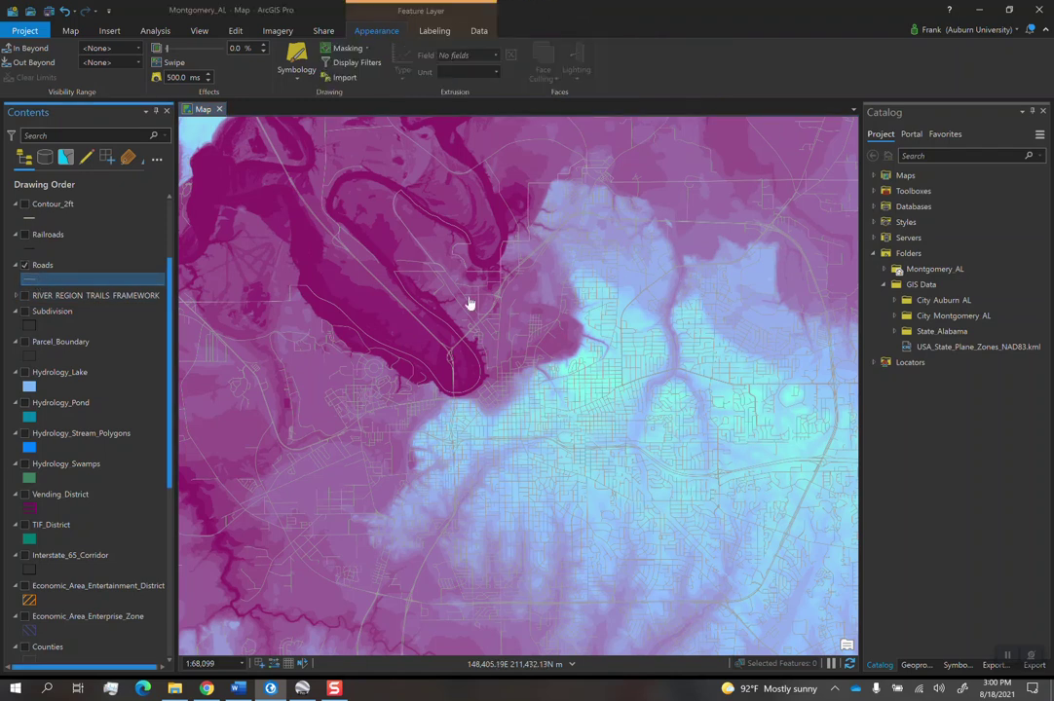
click(1033, 229)
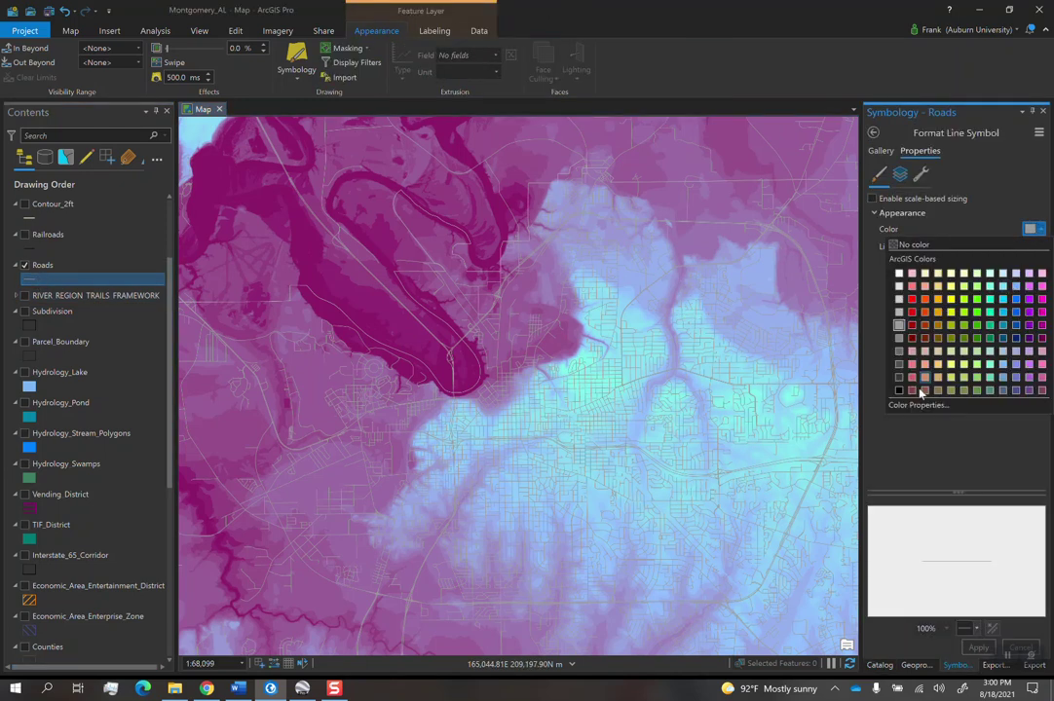
click(895, 374)
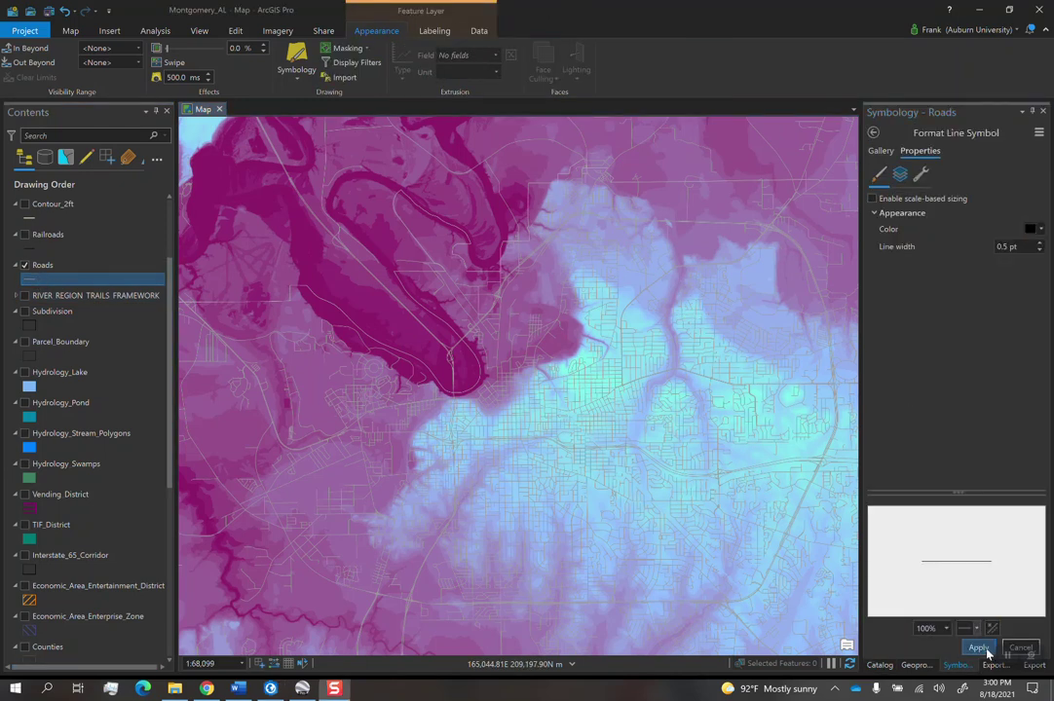
click(977, 649)
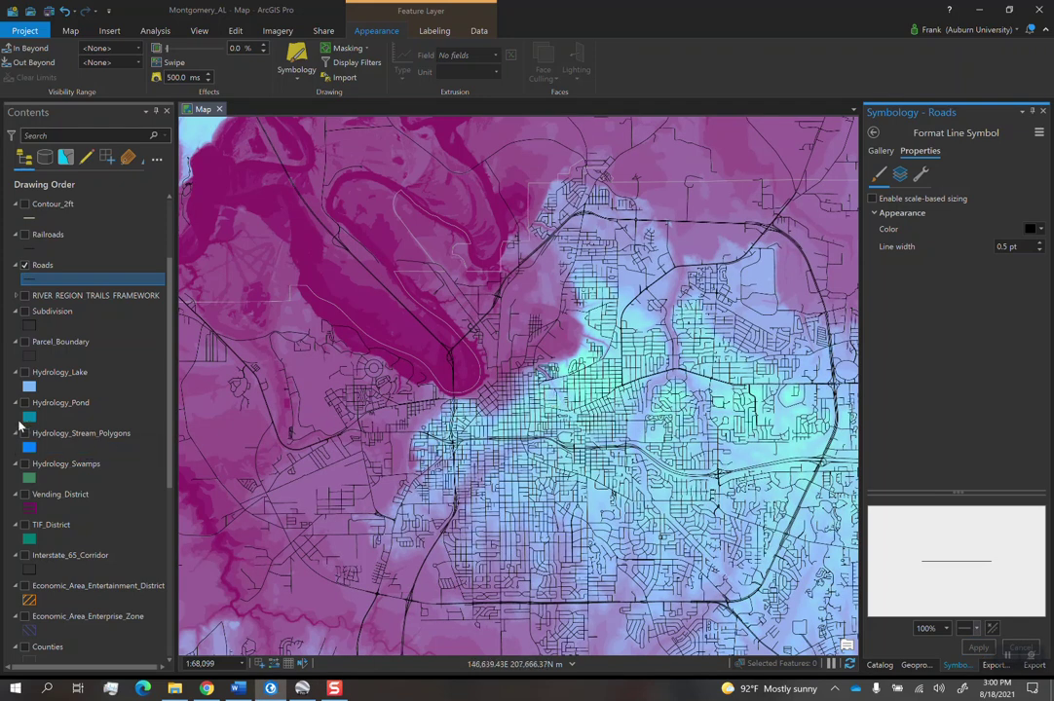
- Turn the RIVER_REGION_TRAILS_FRAMEWORK trails layer back on
scroll(49, 360, up, 3)
scroll(54, 399, down, 4)
scroll(53, 400, up, 3)
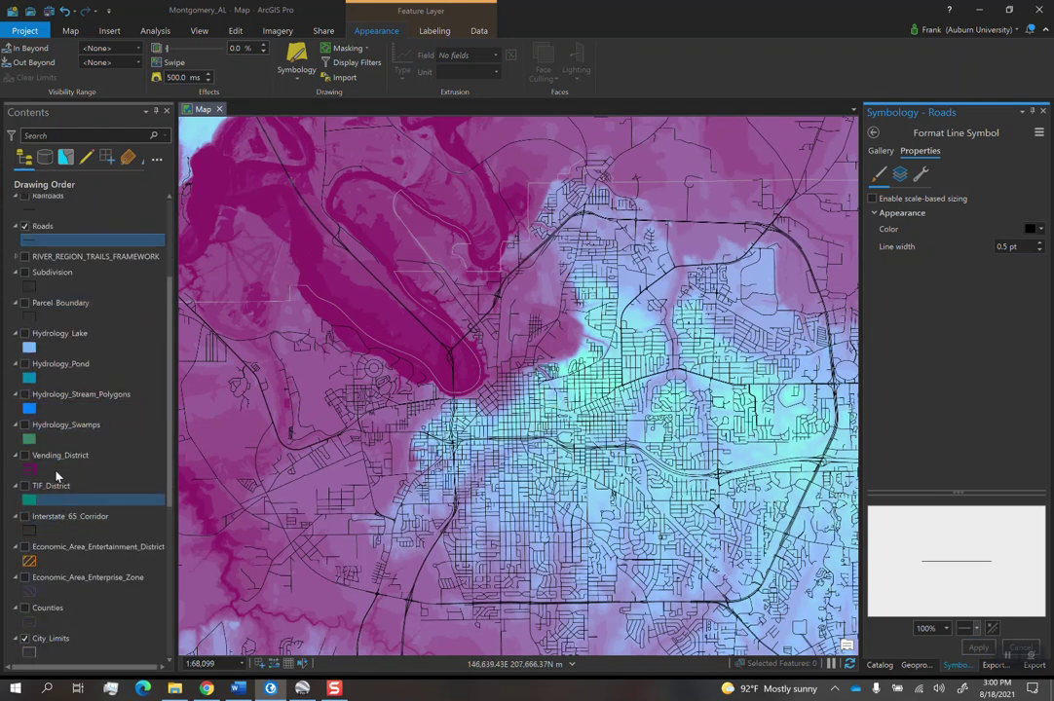
click(24, 413)
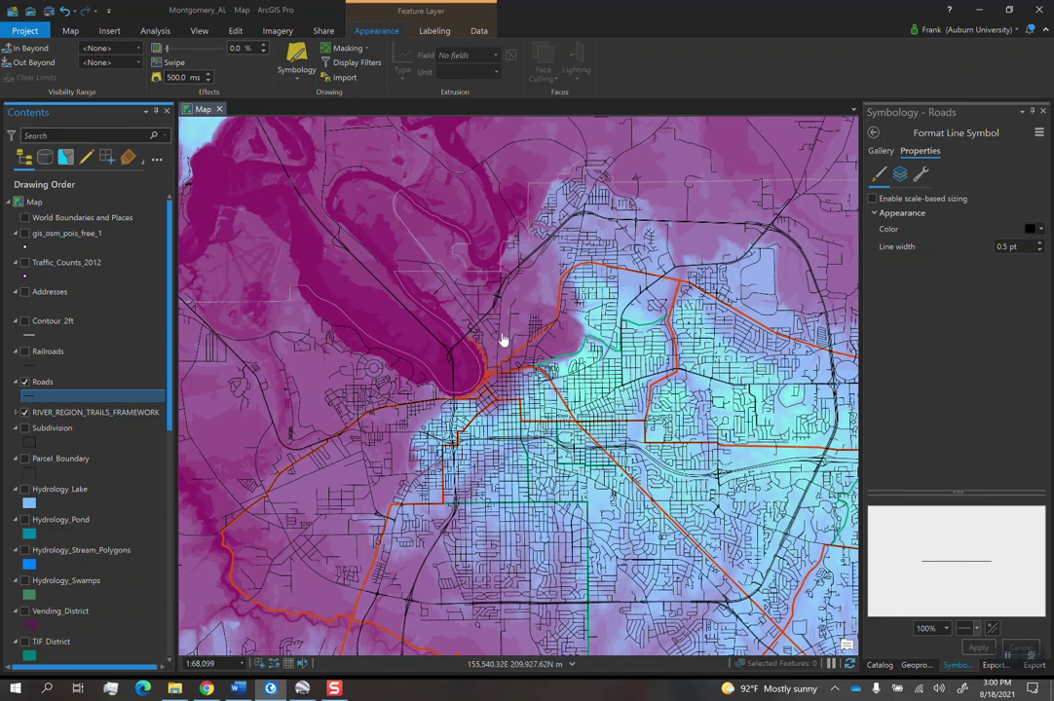
- Center on downtown and turn off the Roads and RIVER_REGION_TRAILS_FRAMEWORK layers
scroll(485, 351, up, 3)
scroll(487, 362, down, 3)
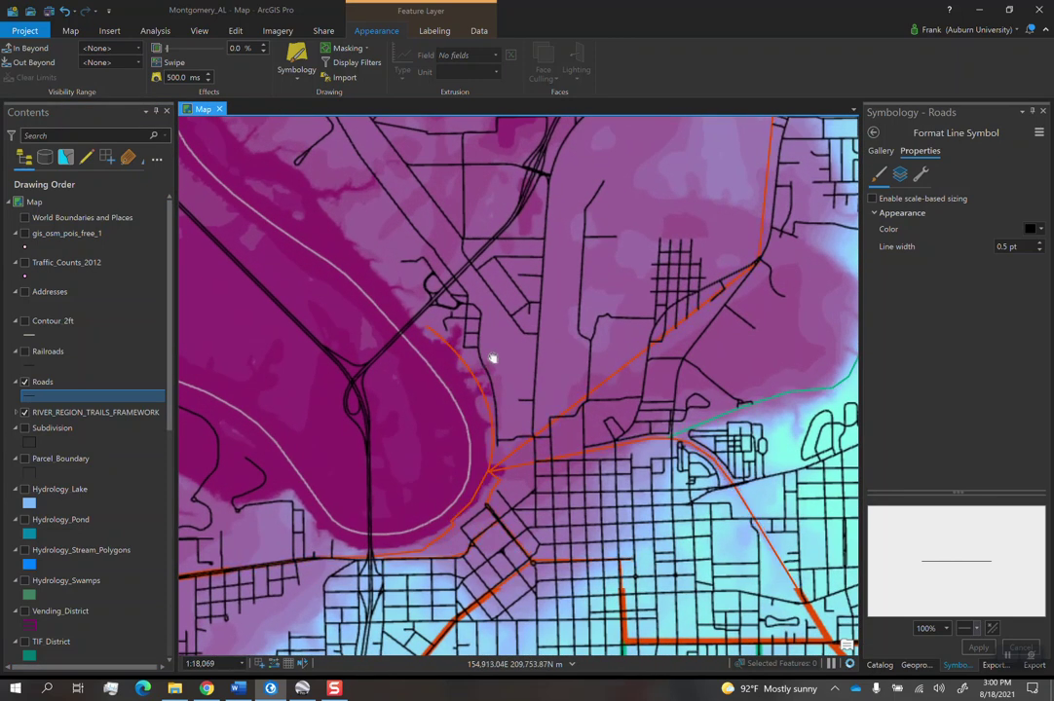
drag(431, 397, 449, 394)
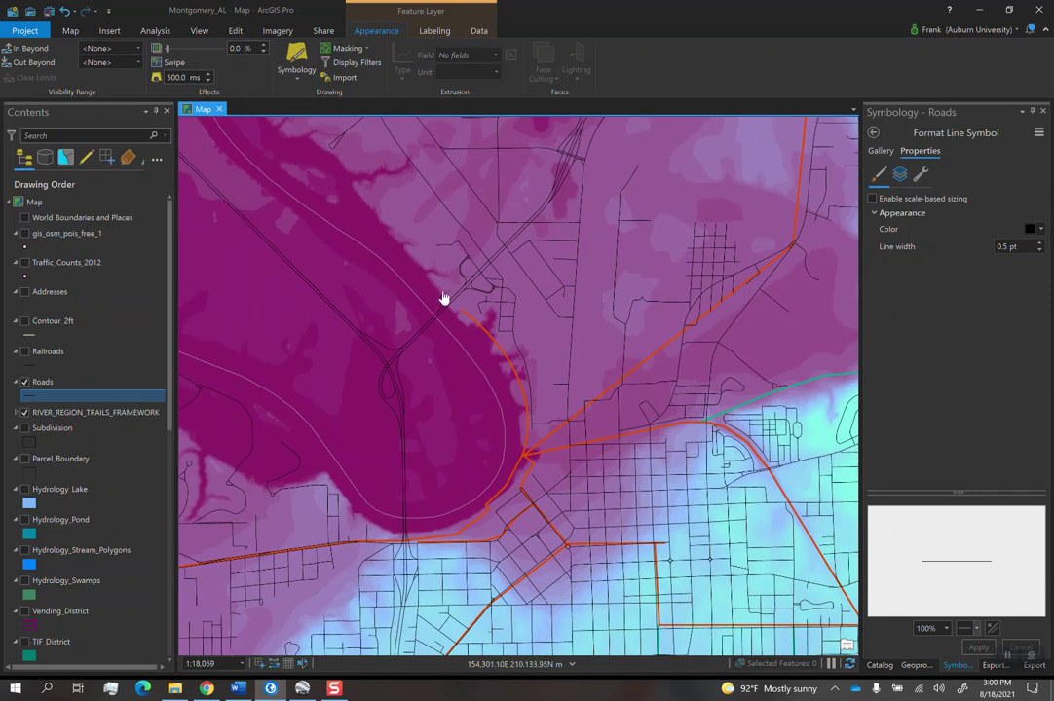
click(27, 387)
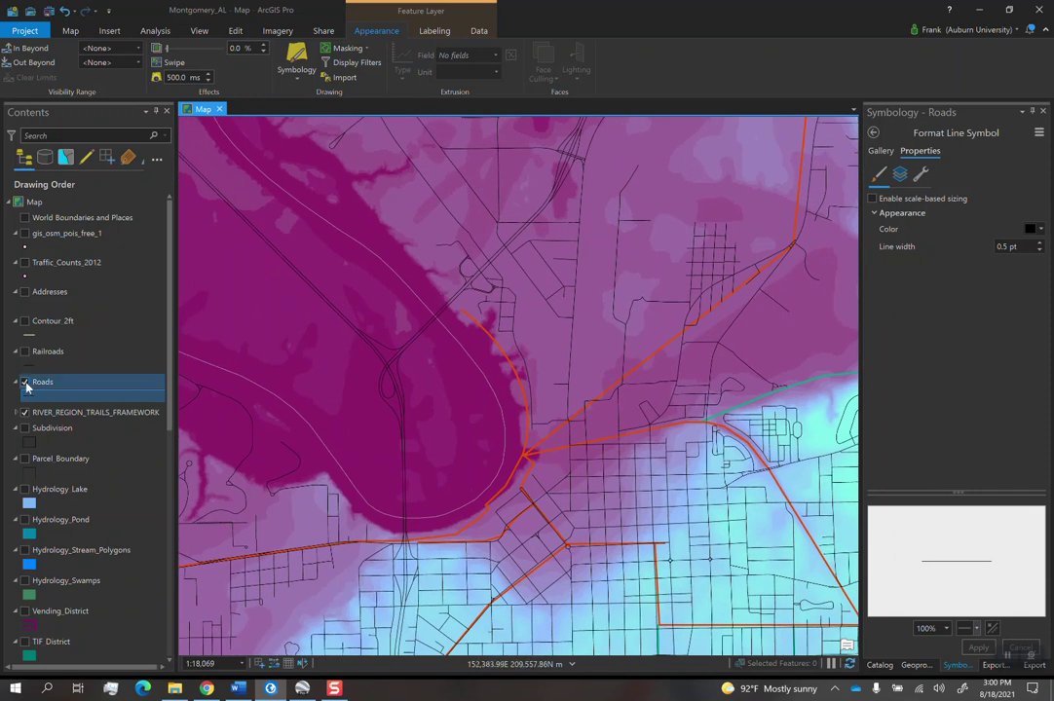
click(26, 383)
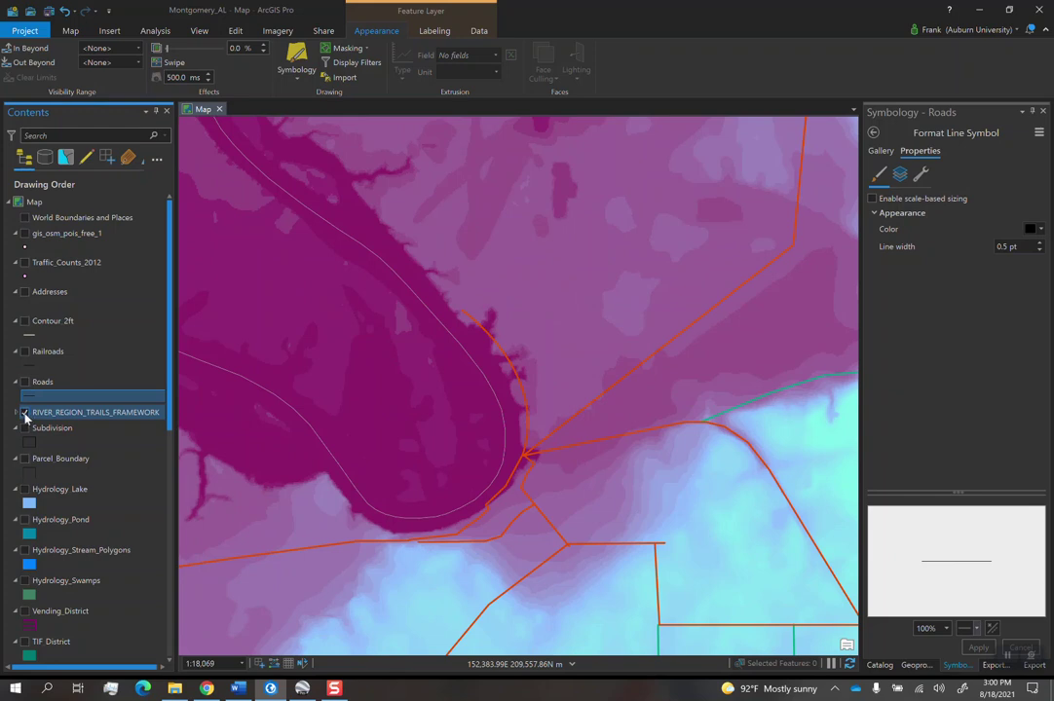
click(26, 413)
scroll(30, 562, down, 2)
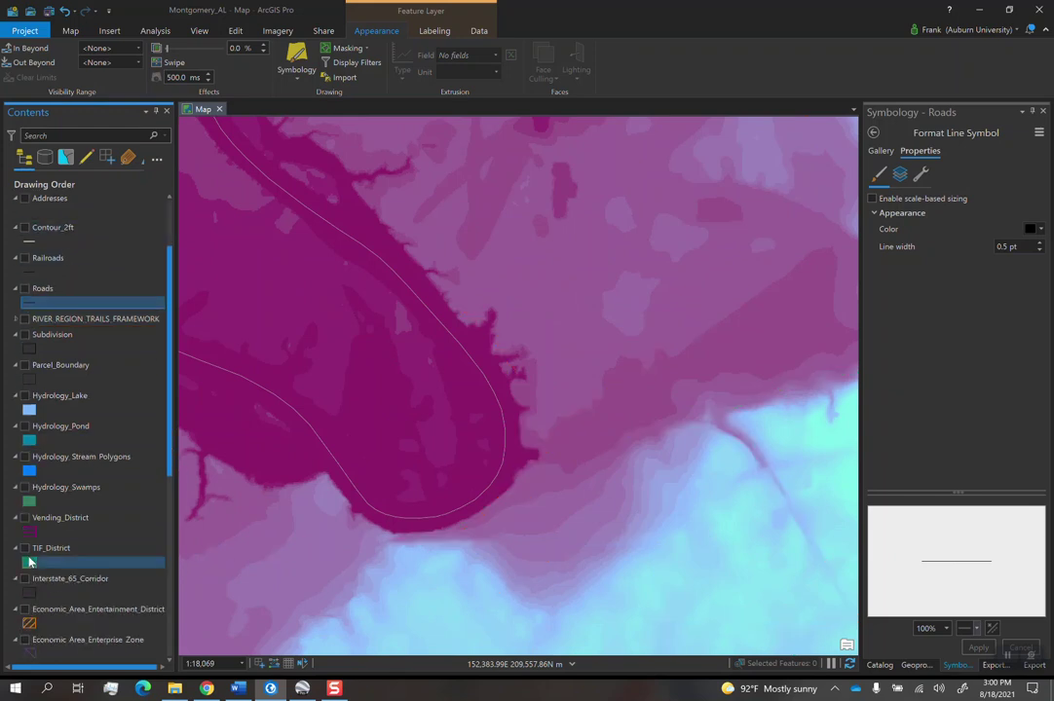
scroll(30, 562, up, 2)
scroll(39, 532, down, 3)
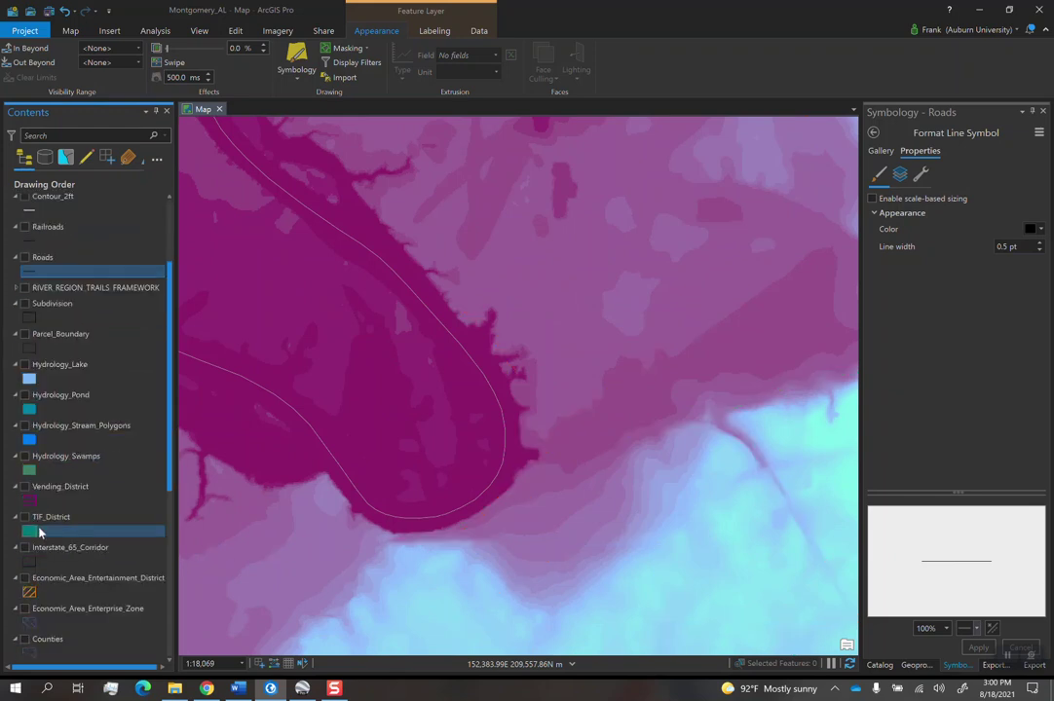
scroll(39, 532, down, 7)
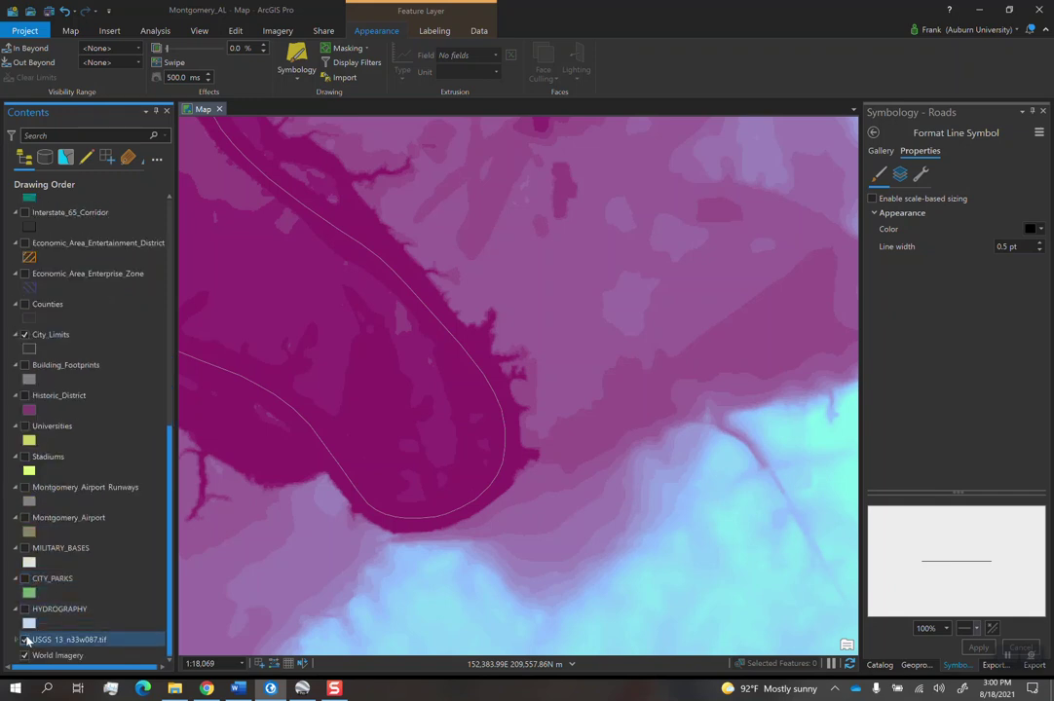
scroll(44, 409, up, 9)
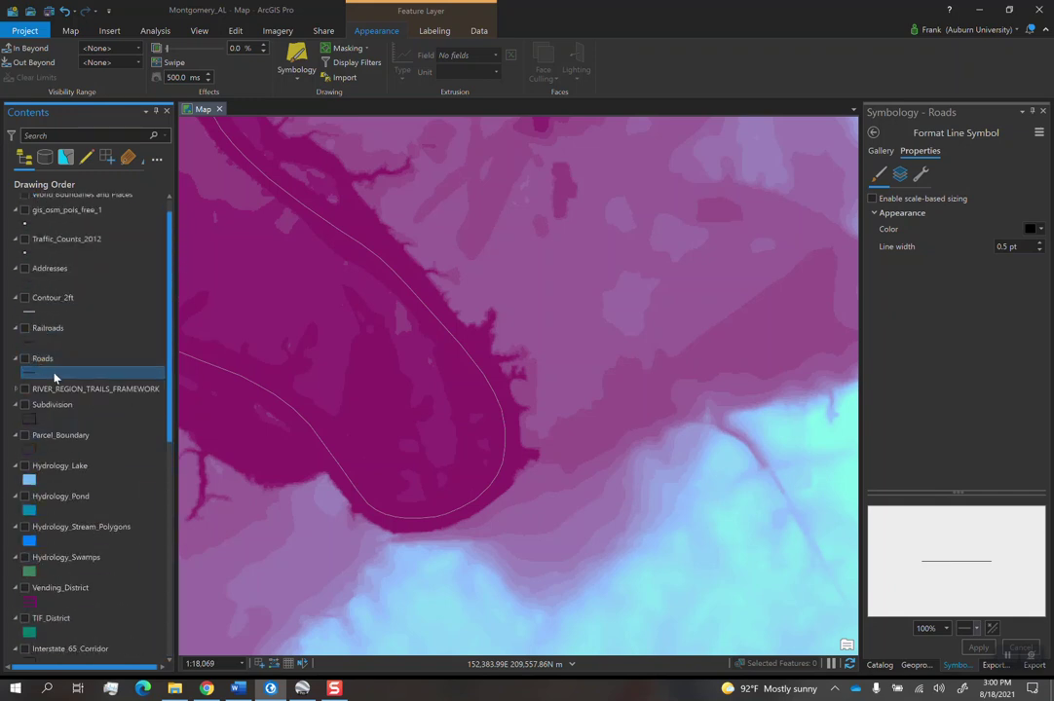
scroll(49, 389, down, 4)
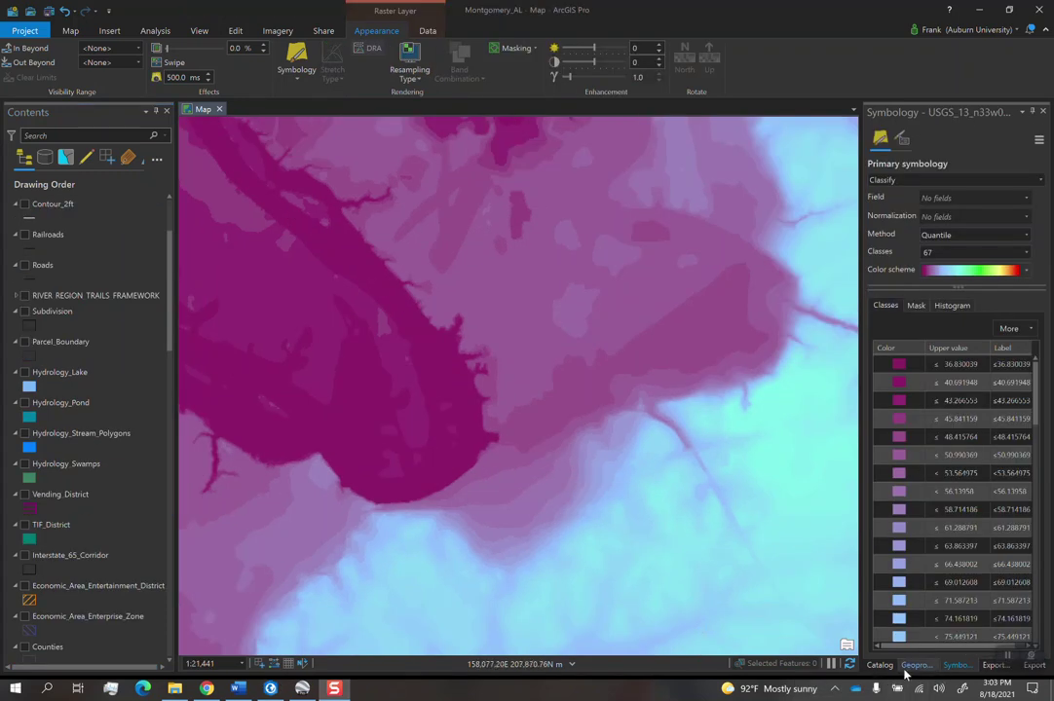
- Search Geoprocessing for 'contour' to list the 3D Analyst and Spatial Analyst Contour tools
click(914, 666)
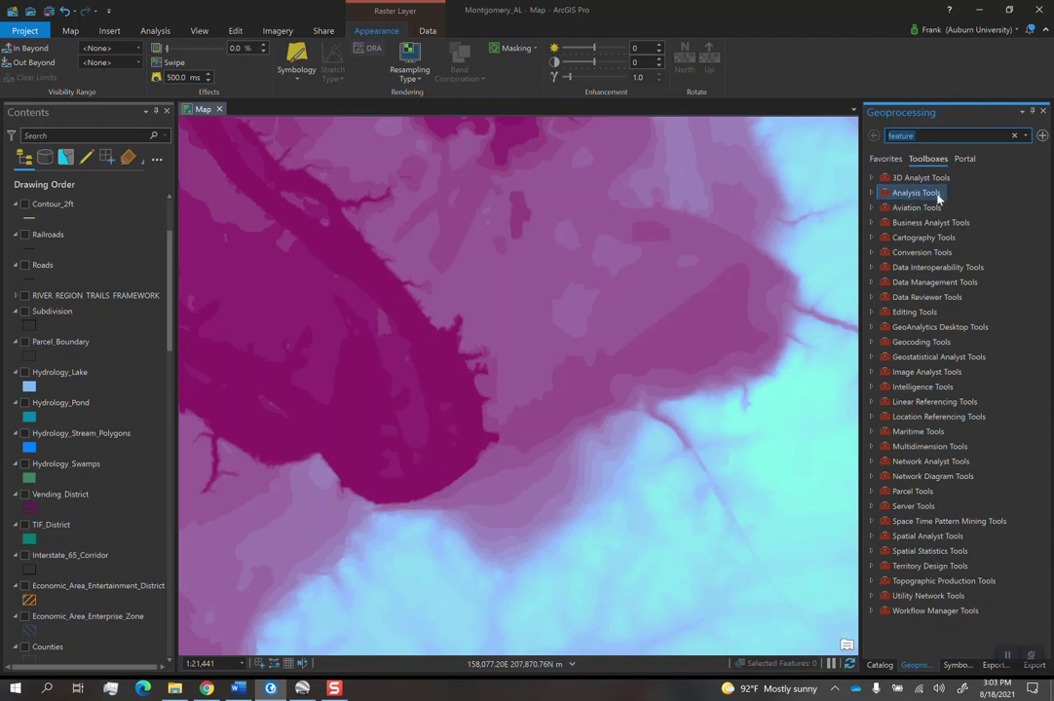
click(201, 32)
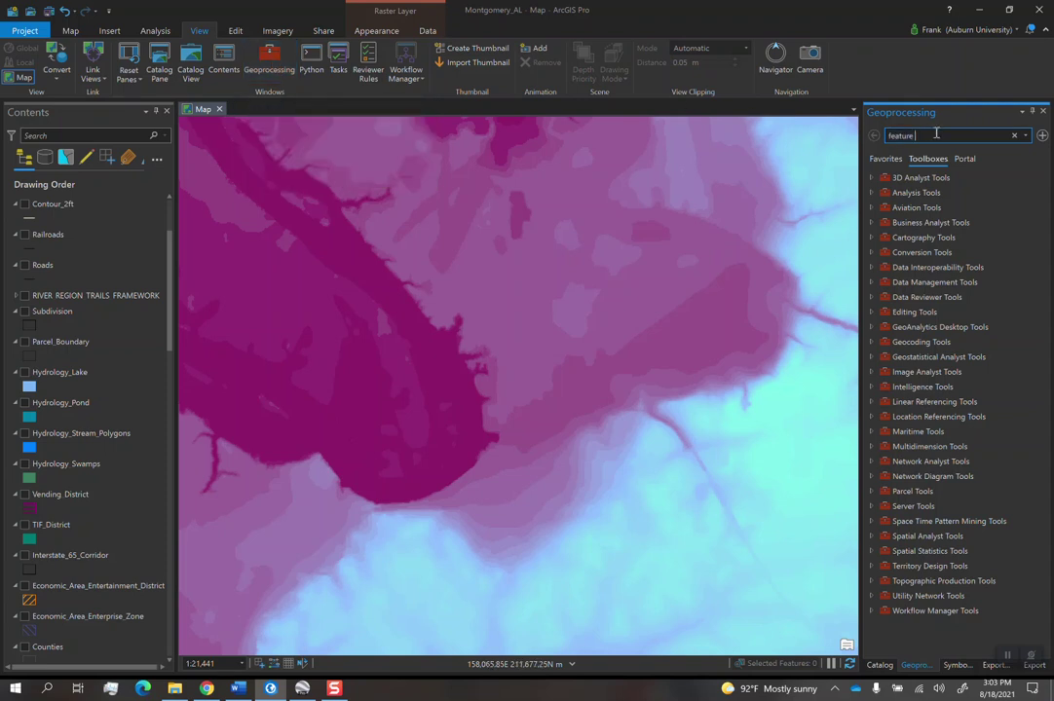
text(contour)
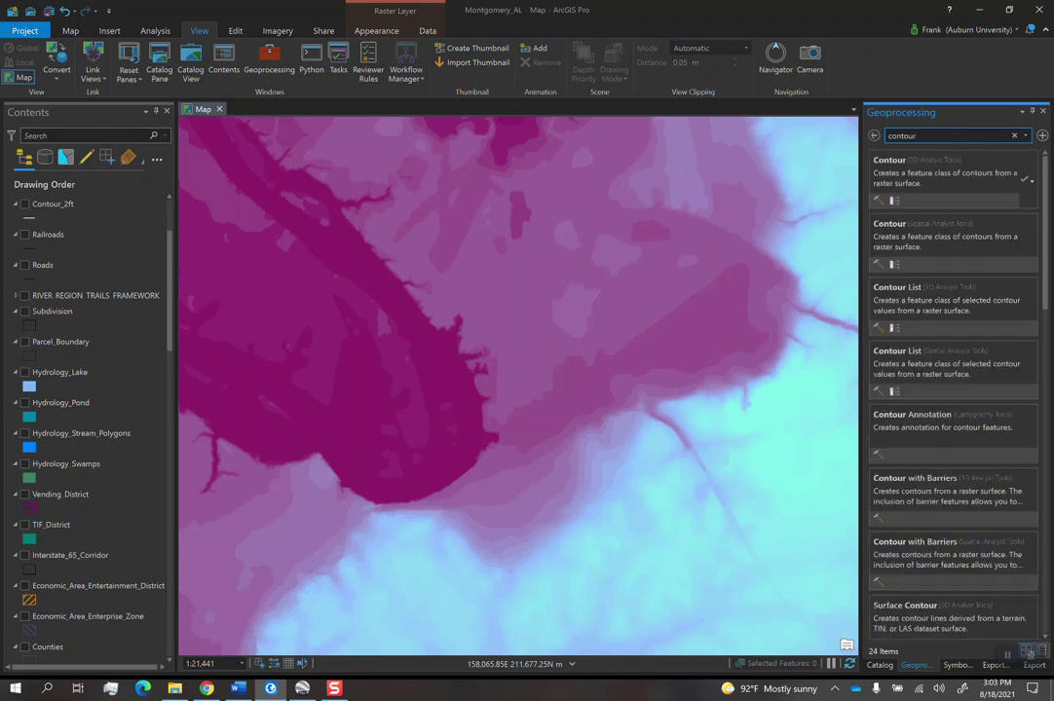
drag(997, 171, 965, 198)
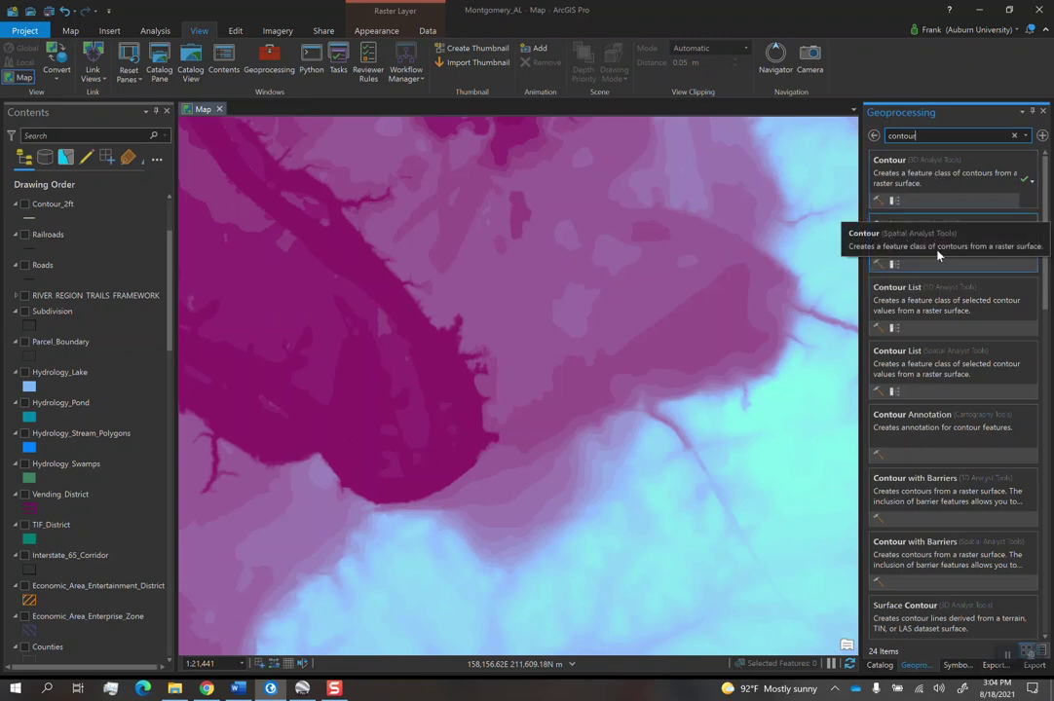
- Launch 3D Analyst Contour on USGS_13_n33w087.tif, outputting to Montgomery_AL.gdb
click(925, 175)
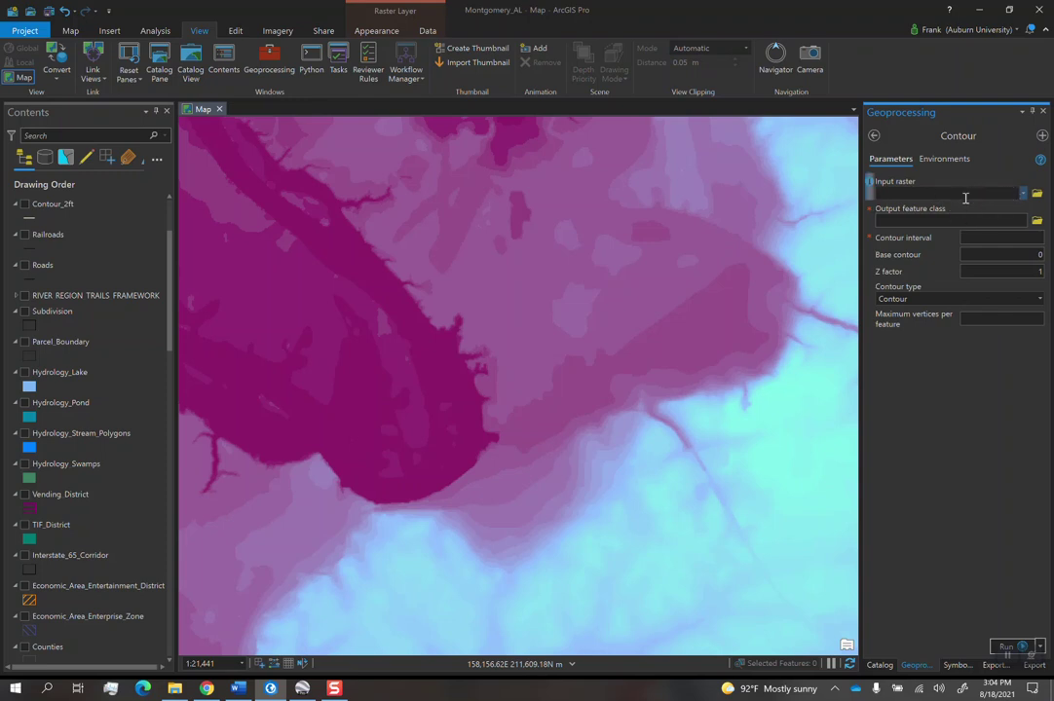
click(1022, 193)
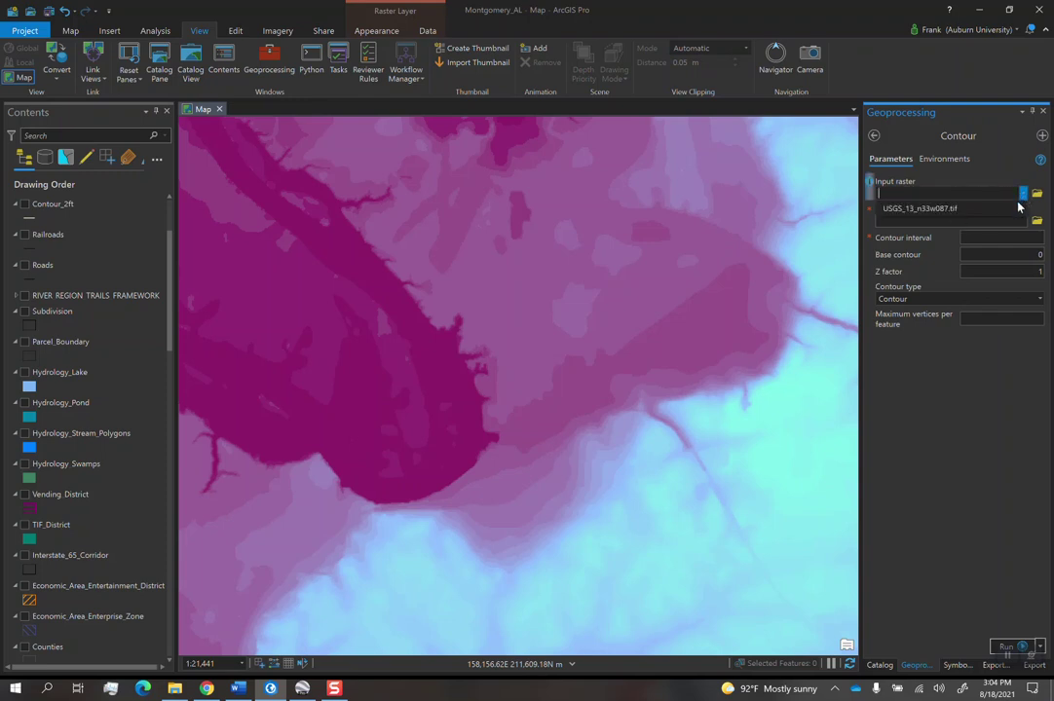
click(956, 208)
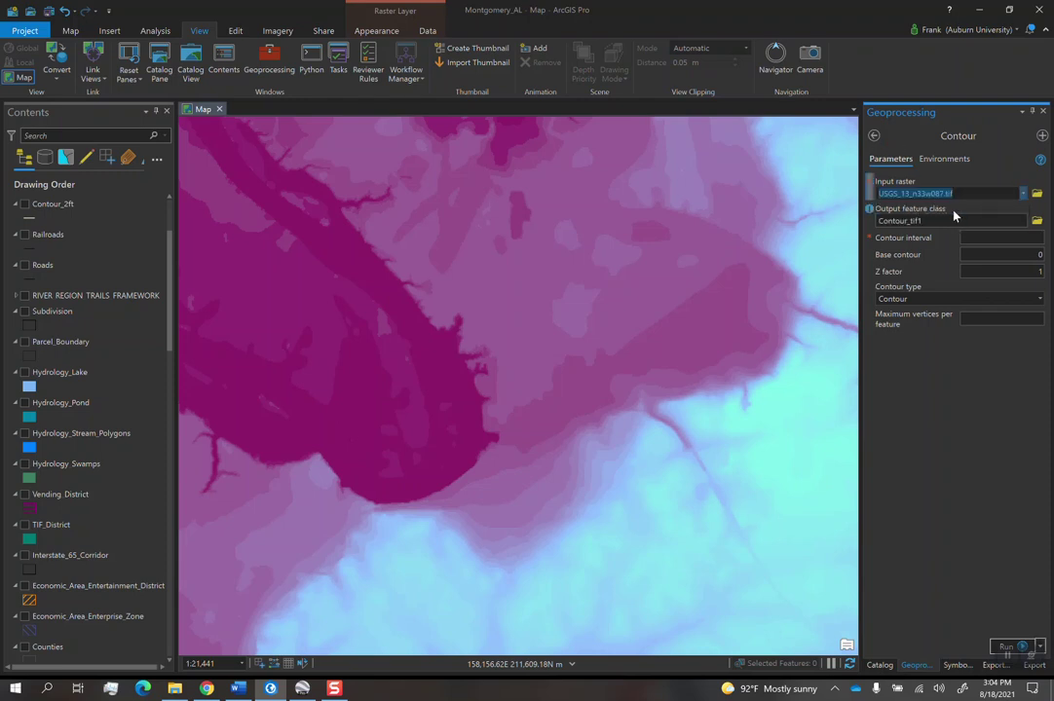
click(1000, 220)
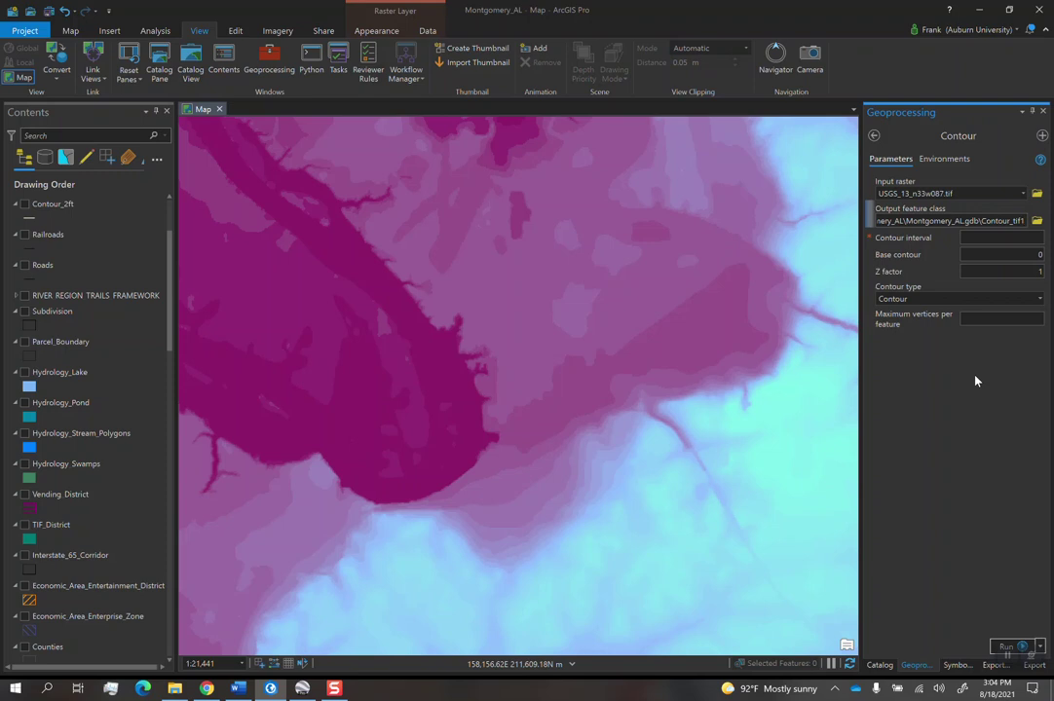
- Set the Contour output to Contour_1ft, interval 1, and Z factor 3.28084
key(BackSpace)
key(BackSpace)
key(BackSpace)
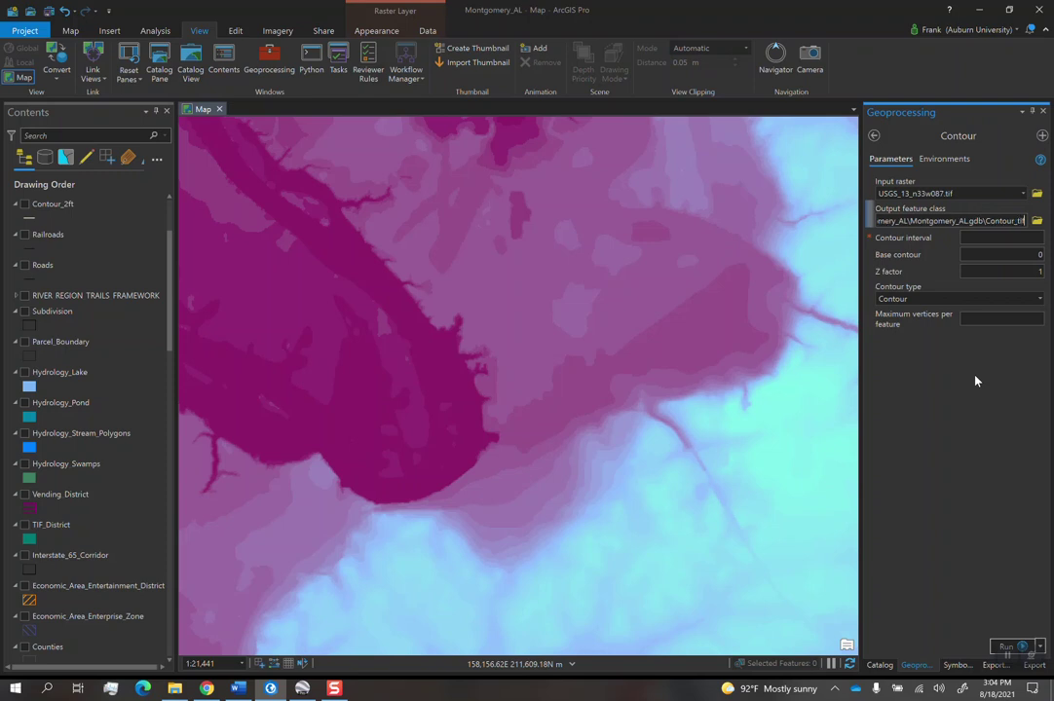
text(ft)
key(Tab)
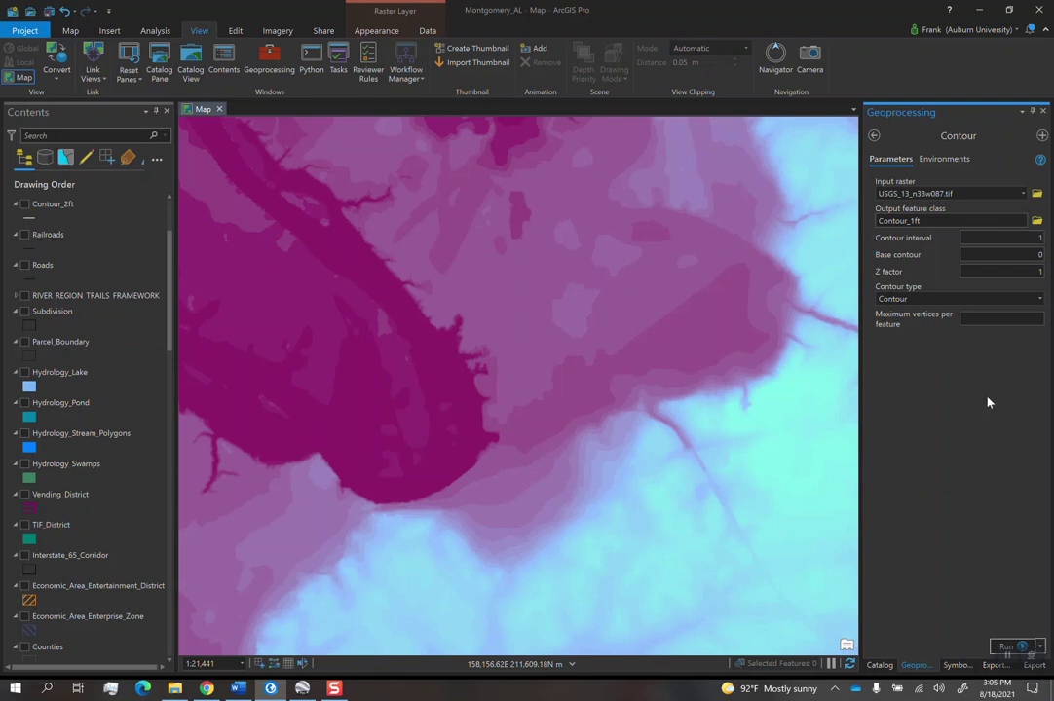
click(1017, 272)
double_click(1013, 272)
text(3.28084)
key(Tab)
- Limit the Contour tool's processing extent to Current Display Extent and run it
click(947, 162)
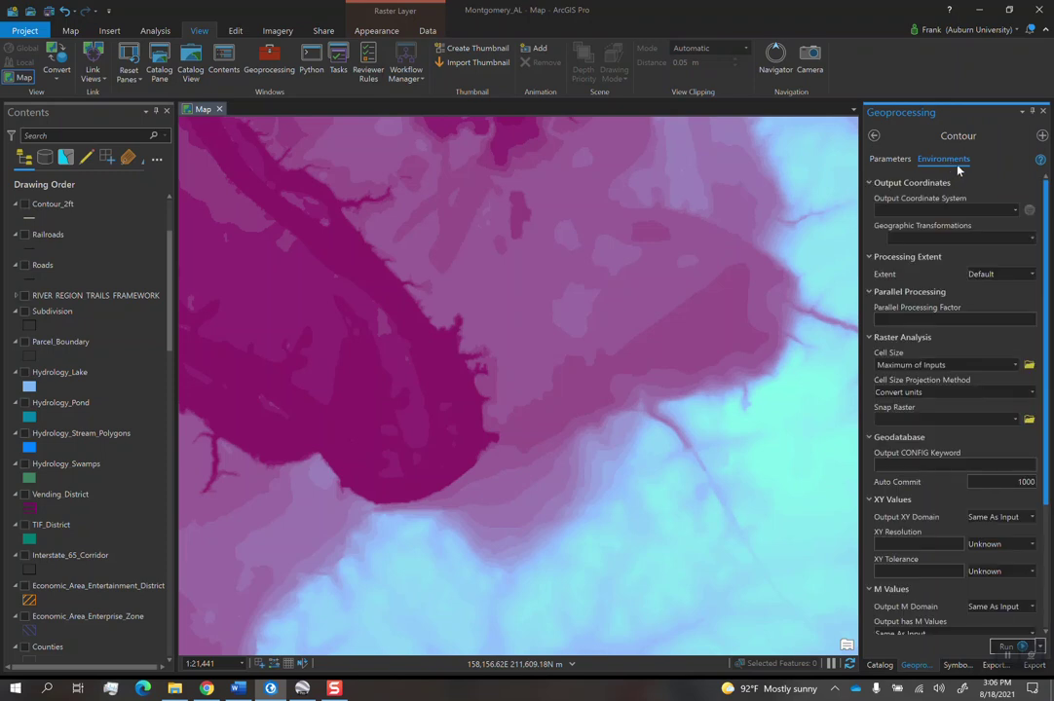
click(1013, 275)
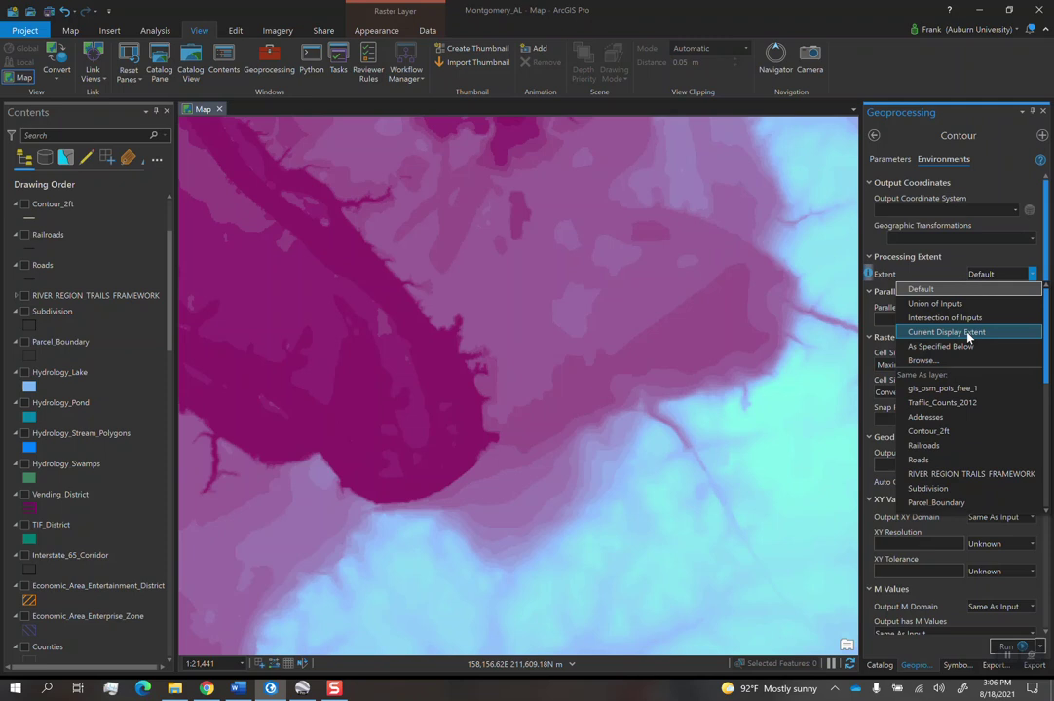
click(968, 346)
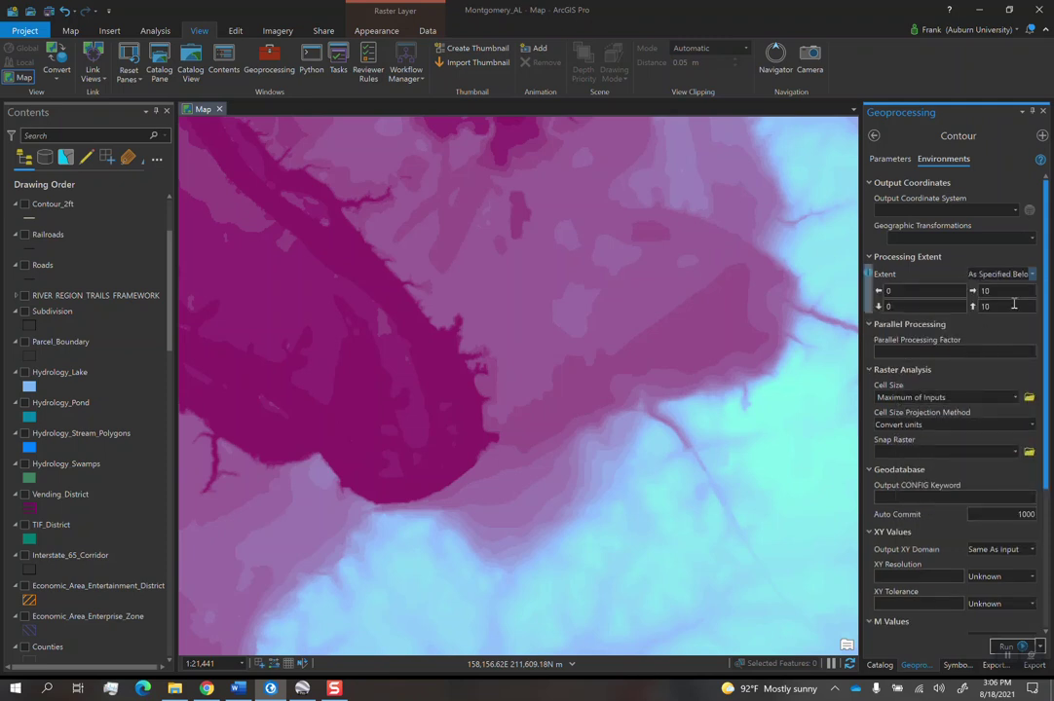
click(1032, 276)
scroll(964, 321, up, 3)
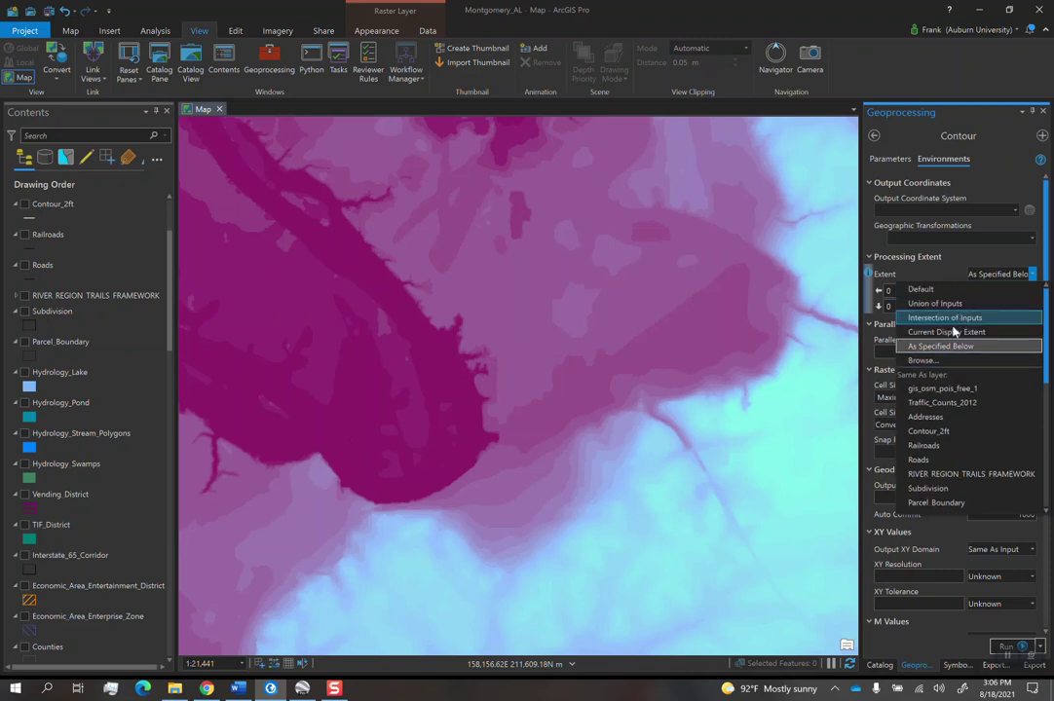
click(953, 334)
click(1032, 273)
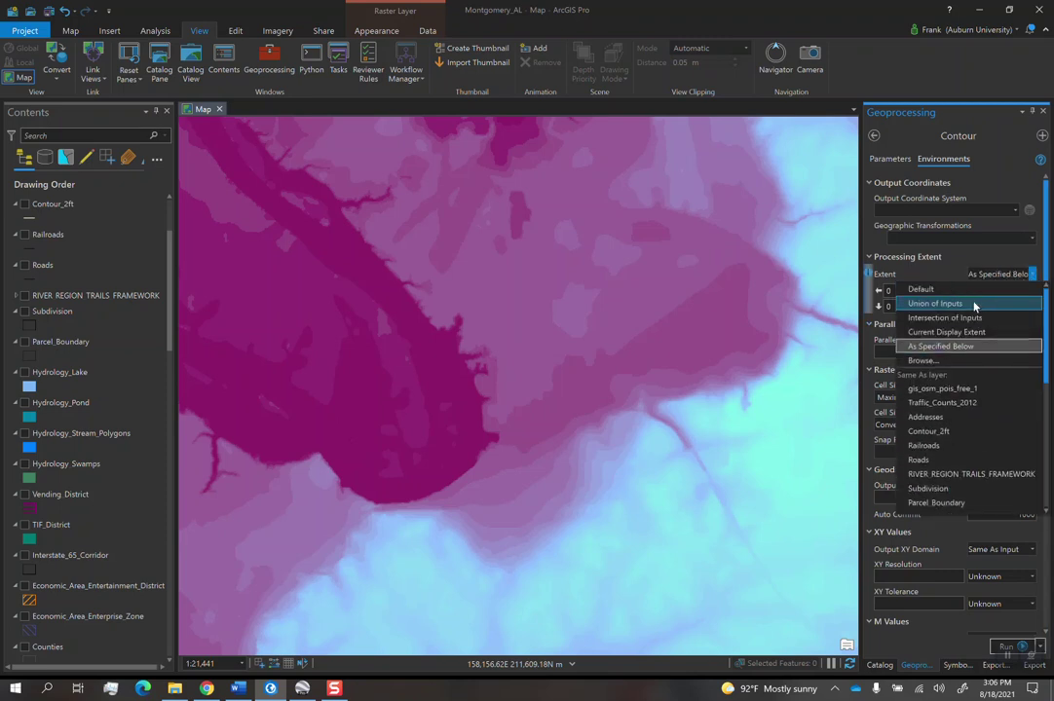
click(963, 333)
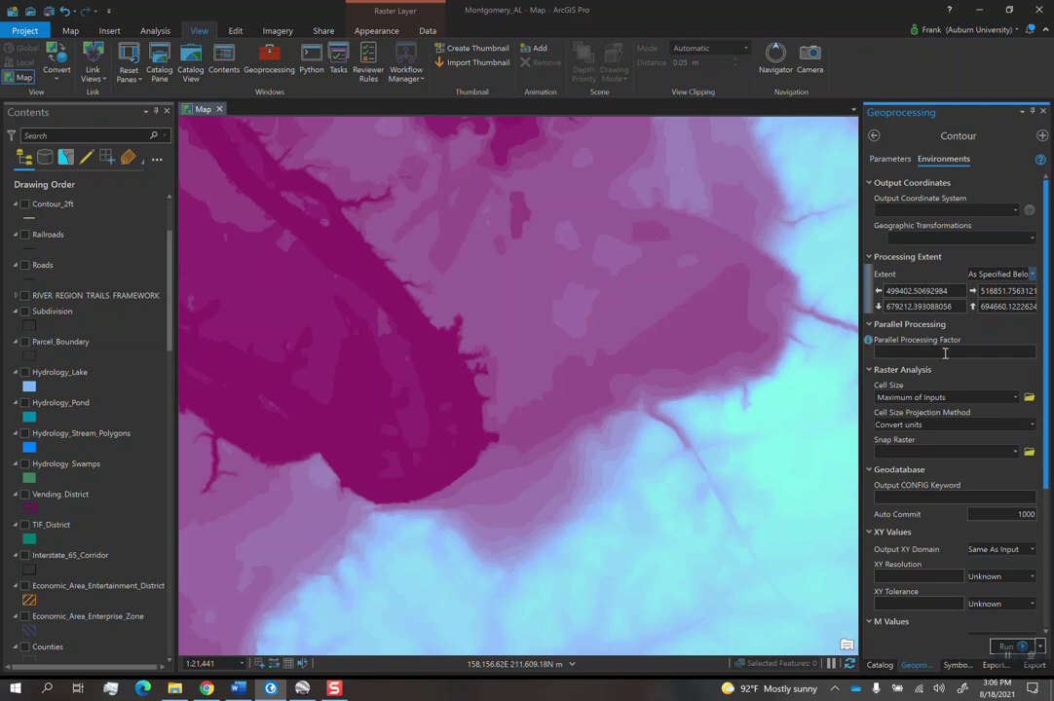
click(1013, 647)
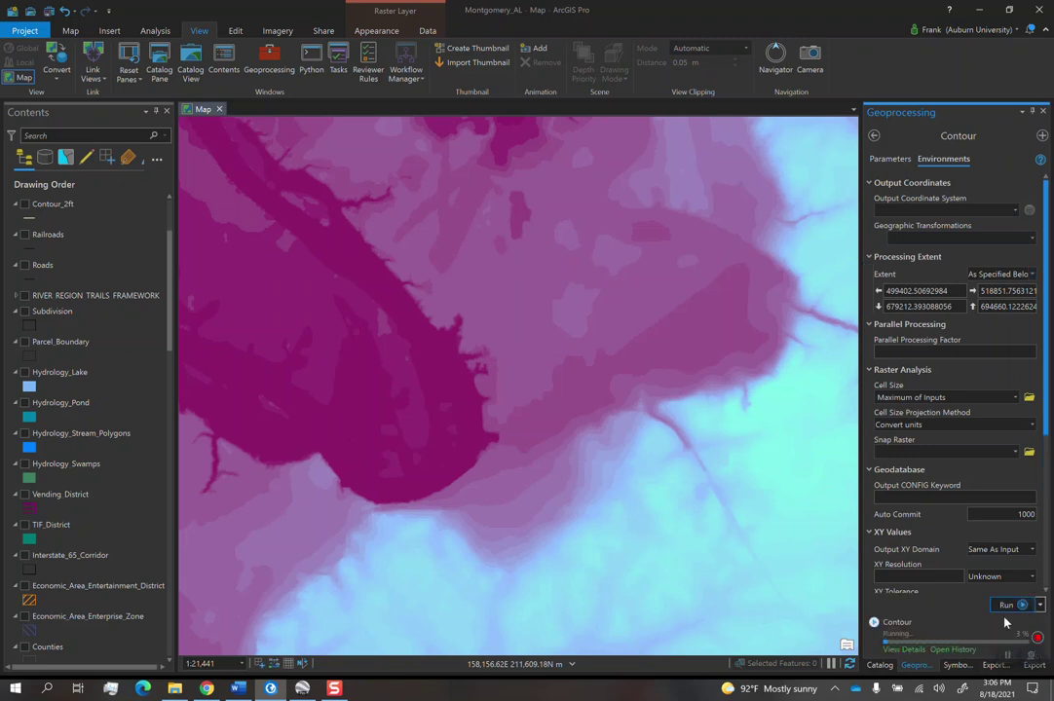
- Make the Contour_1ft lines black with a 0.5 pt line width
mouse_move(1008, 628)
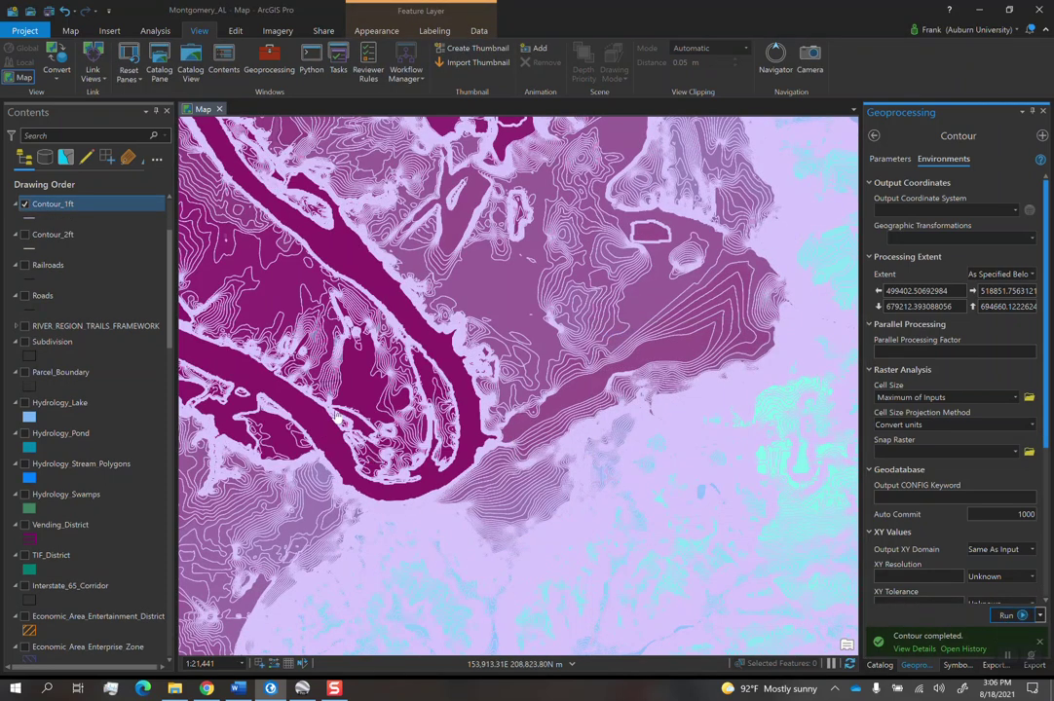
click(28, 220)
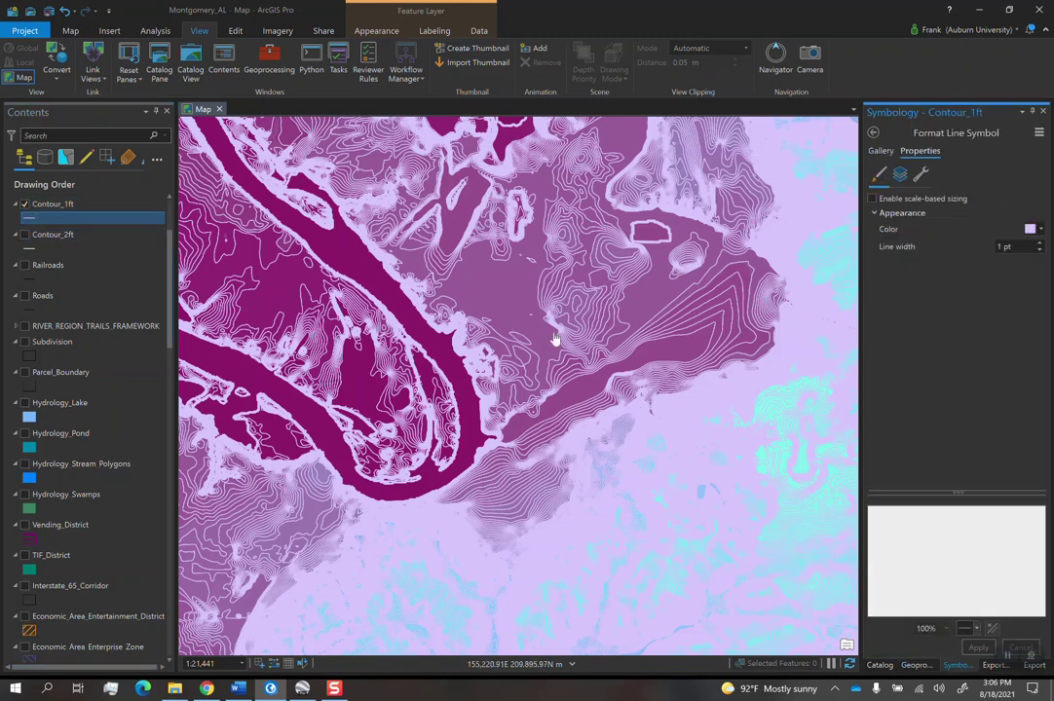
click(1032, 230)
click(1030, 334)
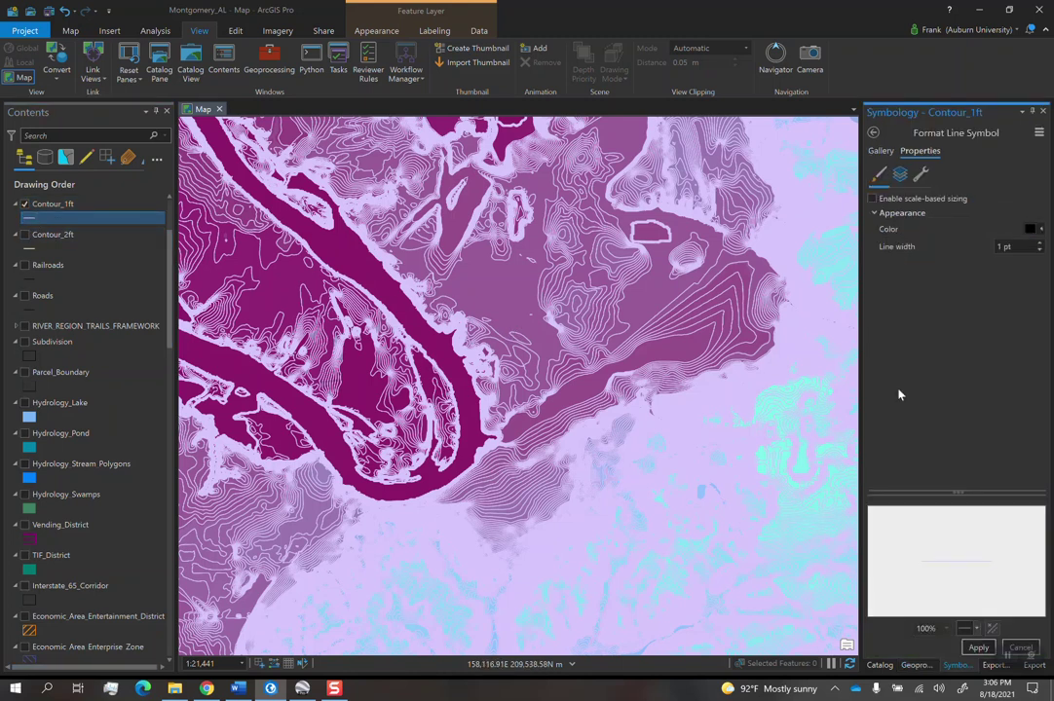
click(980, 648)
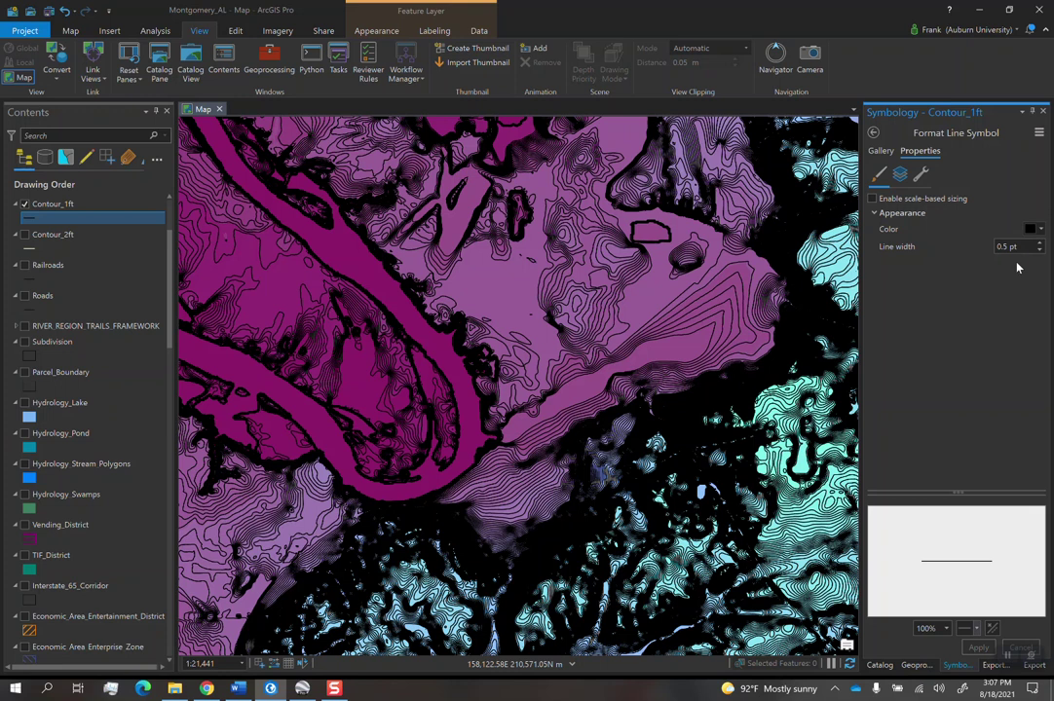
click(980, 646)
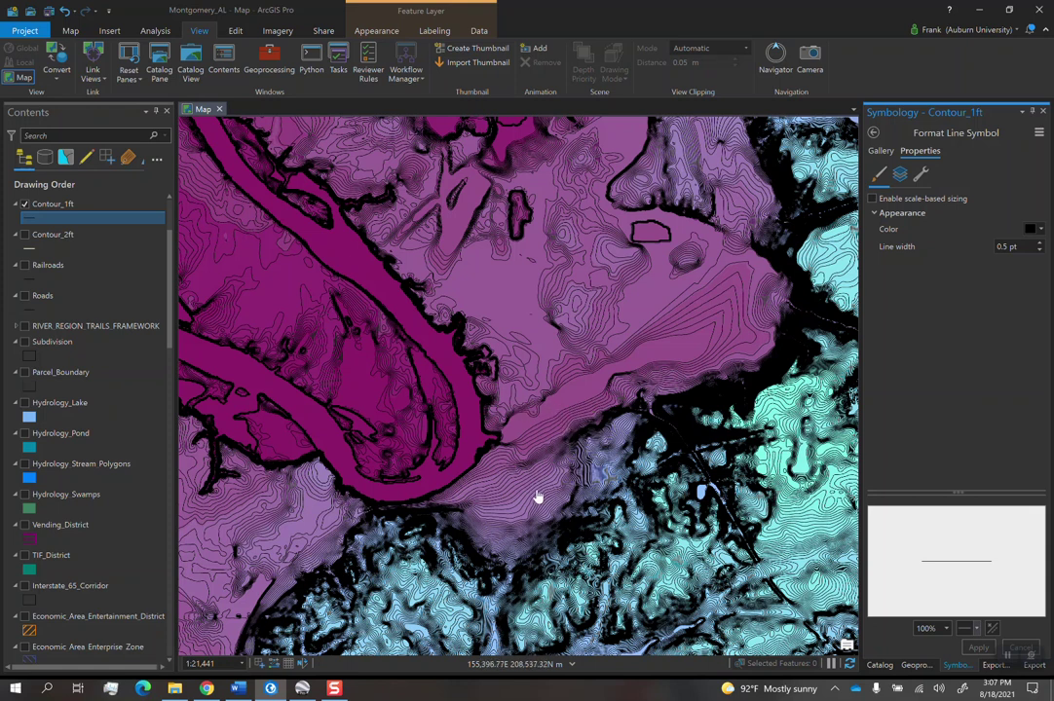
- Turn off the USGS_13_n33w087.tif raster and the World Imagery basemap
drag(548, 489, 558, 433)
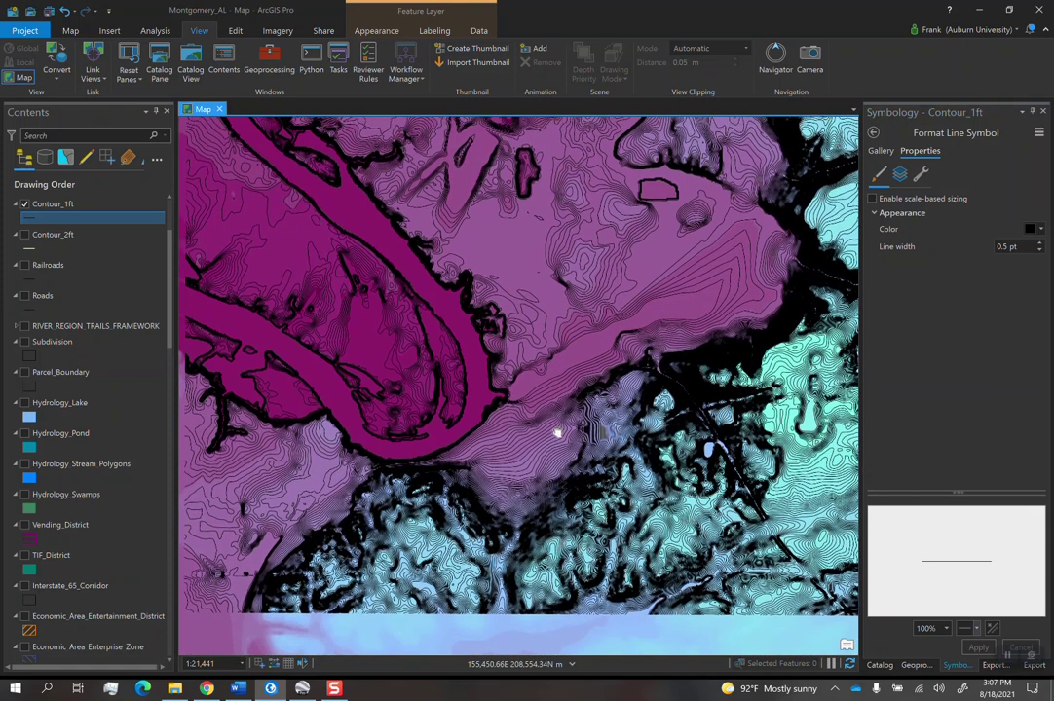
scroll(557, 432, down, 1)
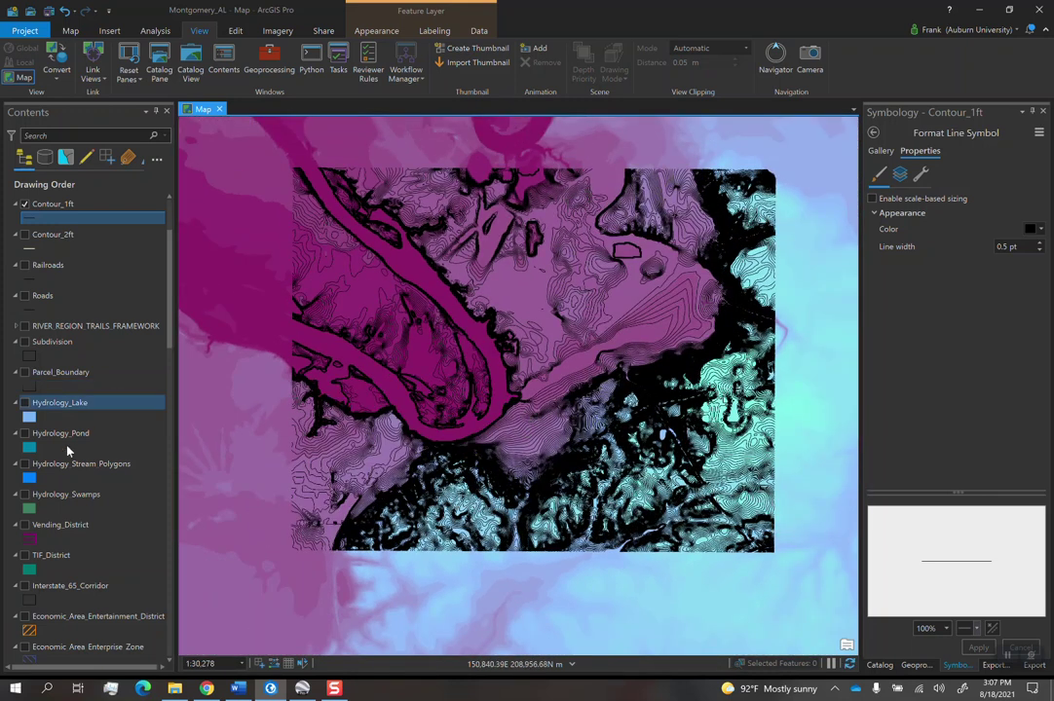
scroll(67, 450, down, 10)
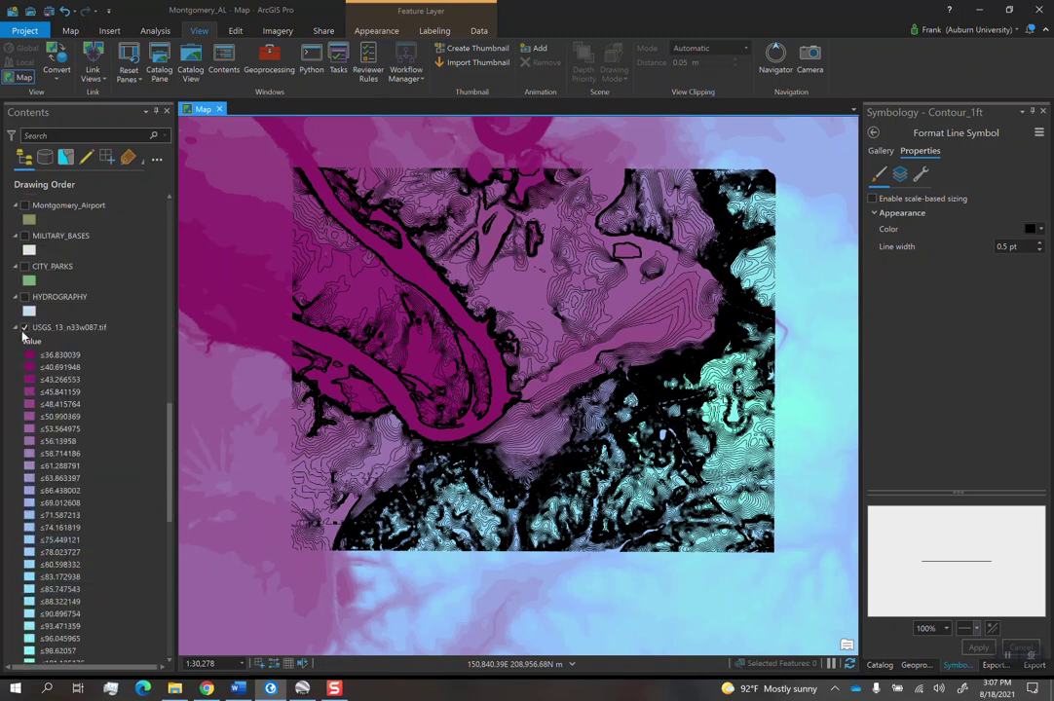
click(24, 328)
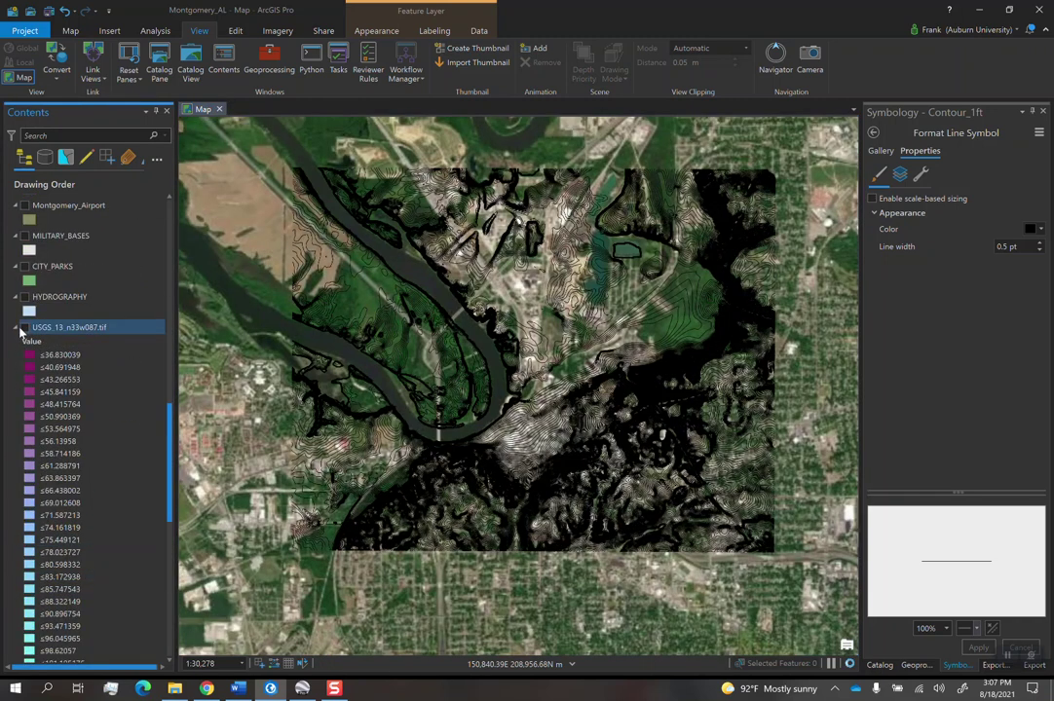
scroll(72, 484, down, 8)
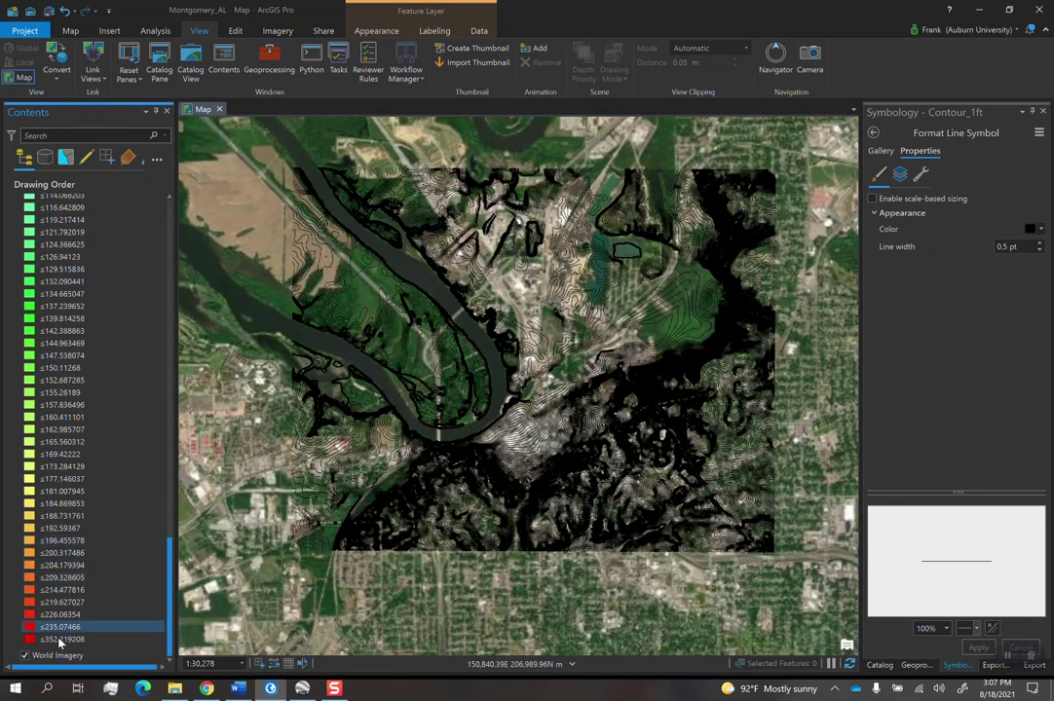
click(24, 656)
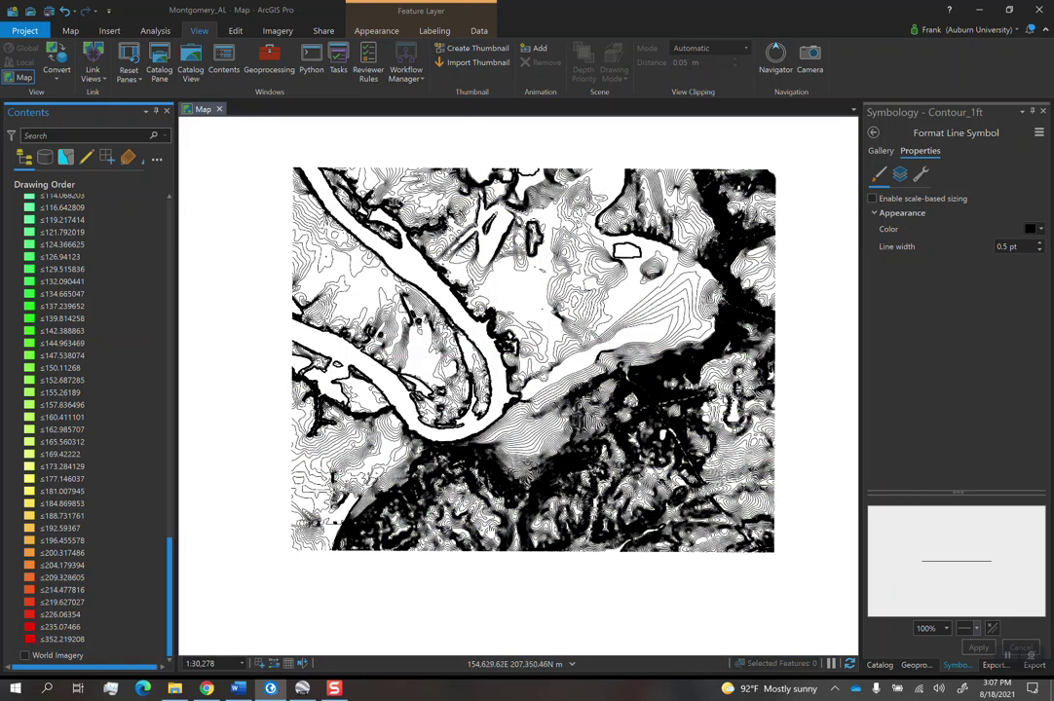
- Turn World Imagery back on beneath the Contour_1ft lines
scroll(504, 401, up, 6)
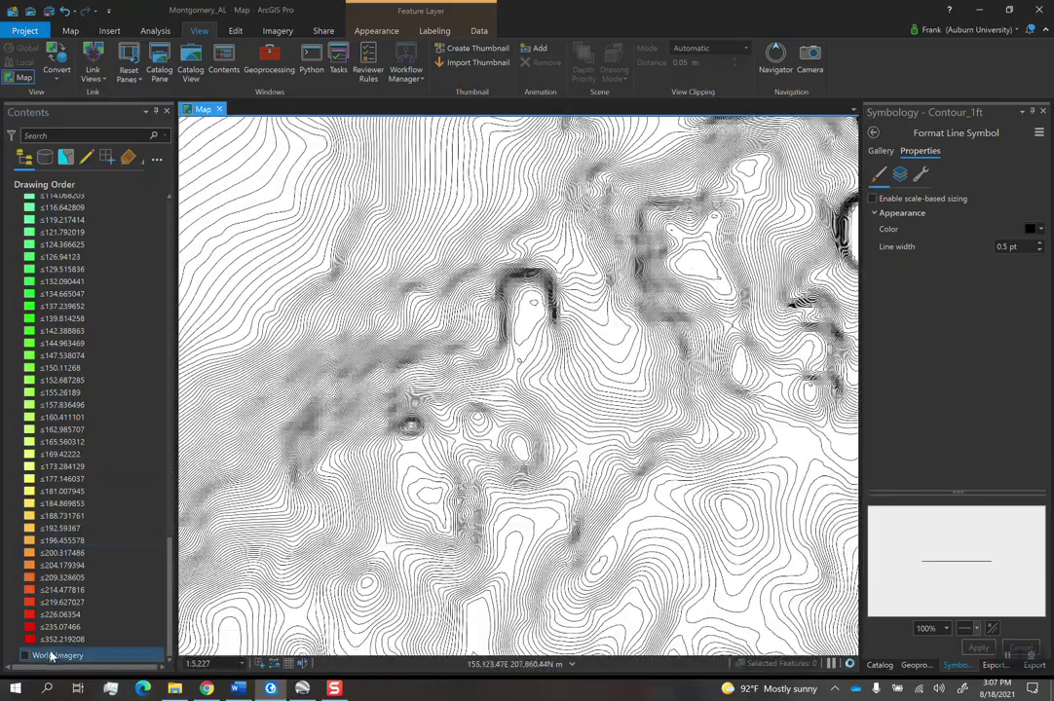
click(24, 656)
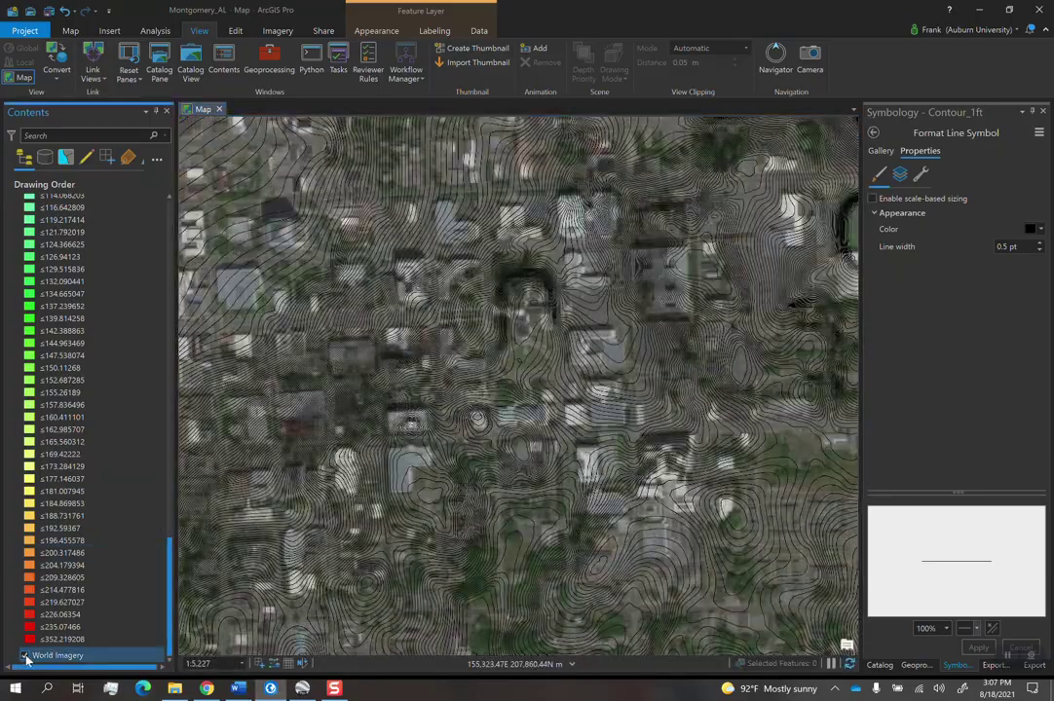
scroll(554, 378, up, 3)
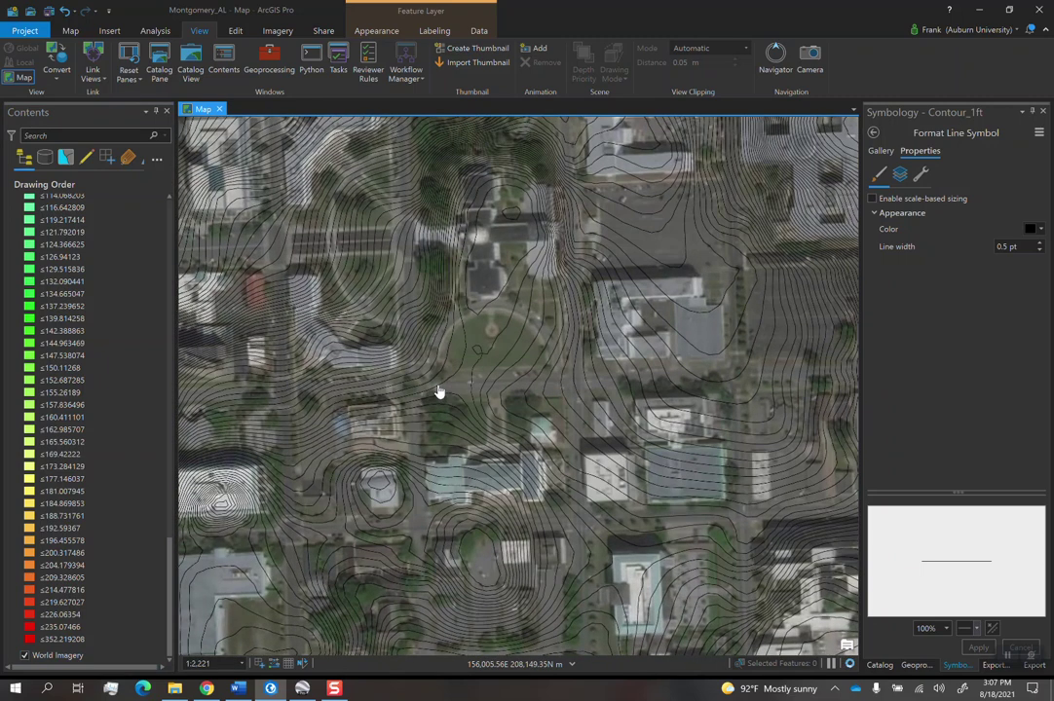
scroll(527, 385, down, 3)
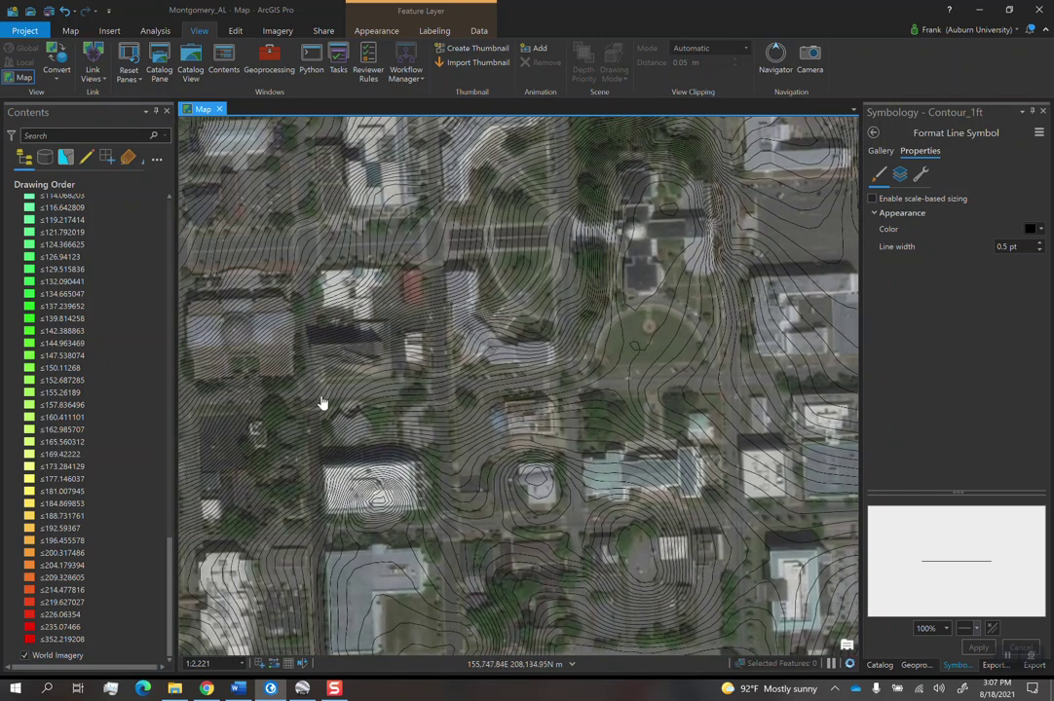
- Zoom and pan to inspect the contours over nearby buildings
scroll(458, 394, up, 3)
scroll(414, 399, up, 1)
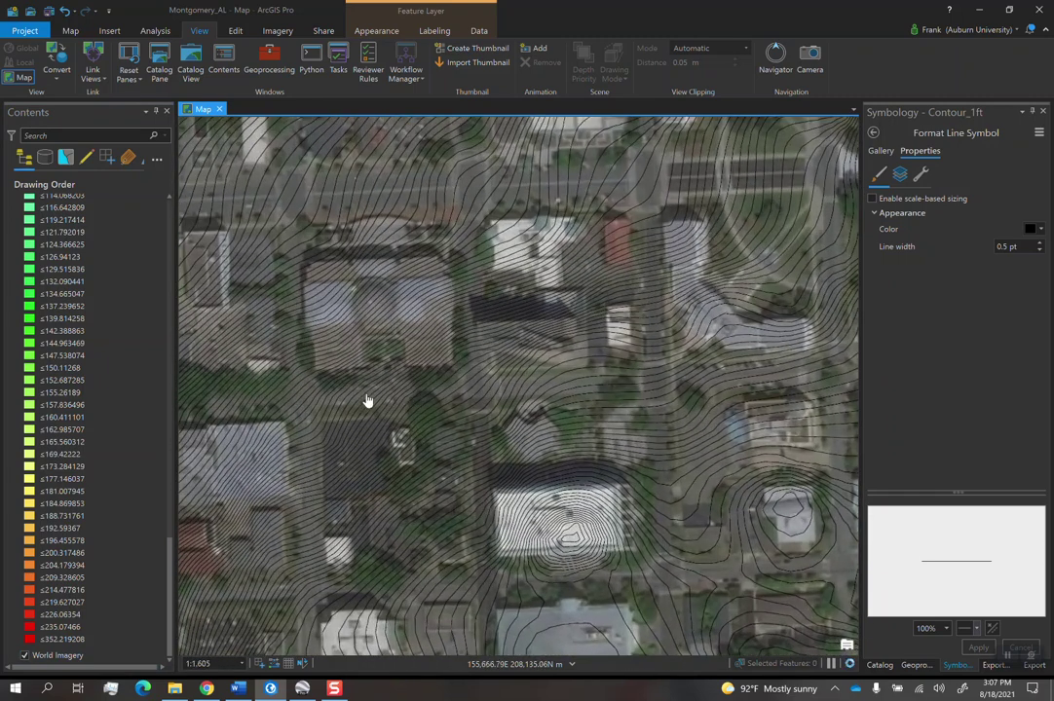
scroll(570, 390, up, 2)
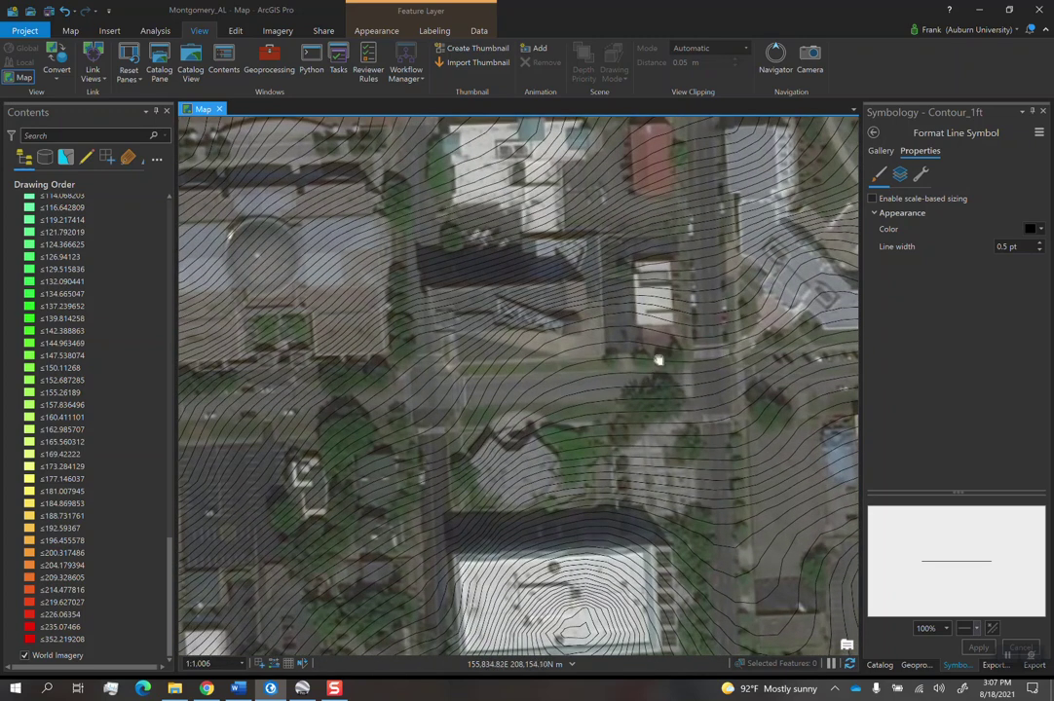
drag(658, 368, 577, 427)
scroll(577, 426, down, 2)
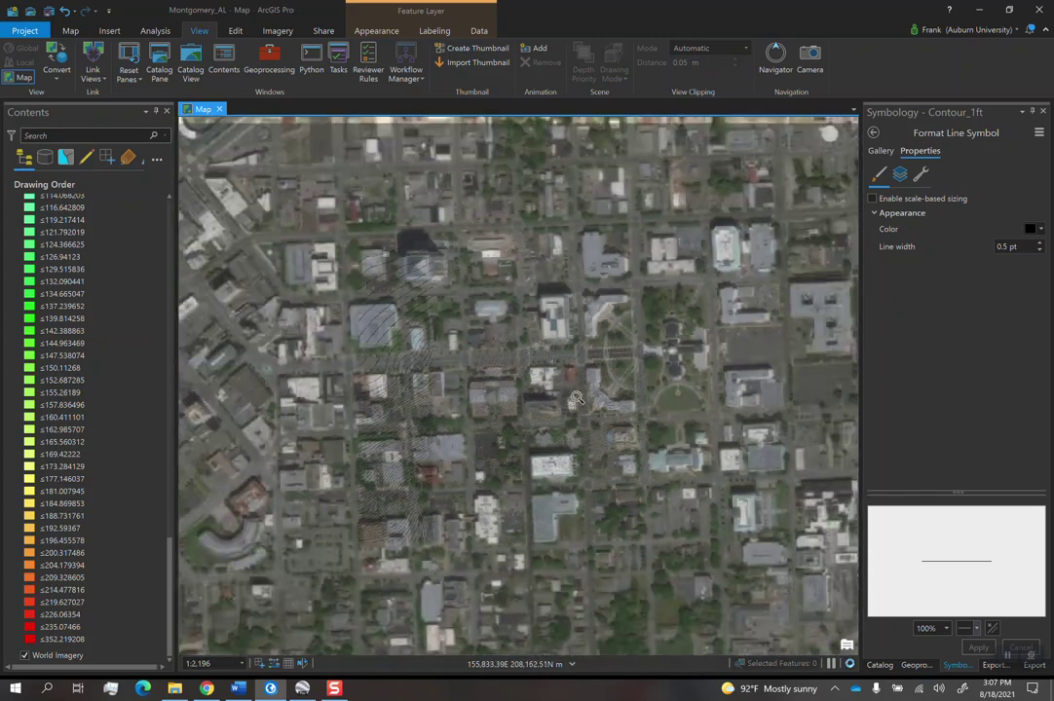
scroll(575, 400, down, 3)
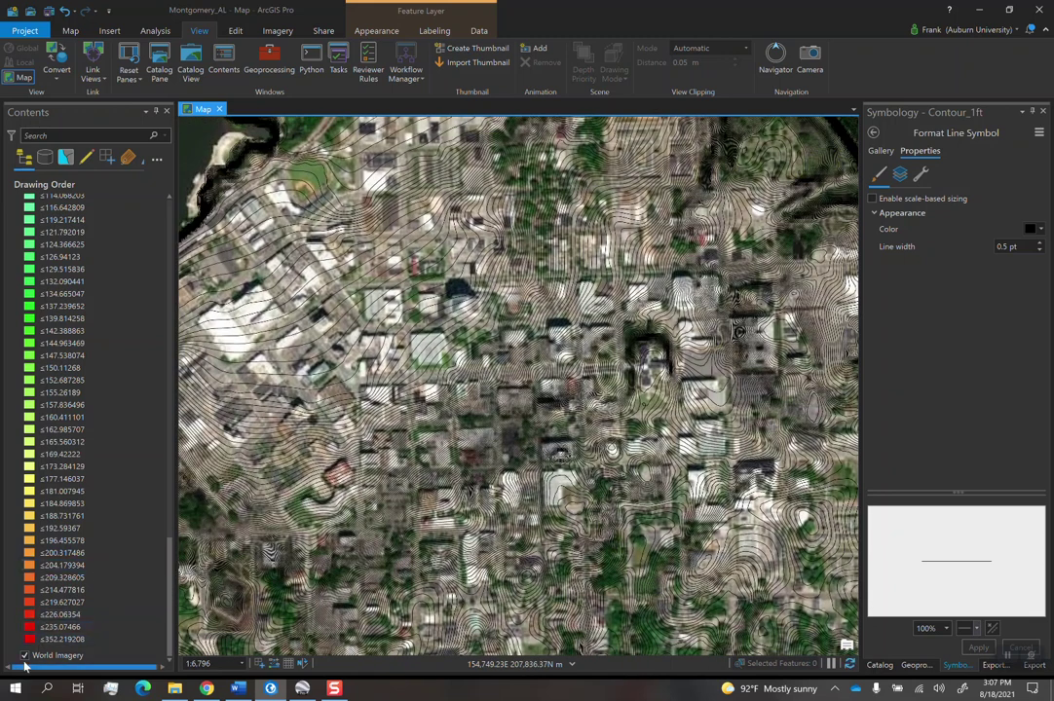
scroll(494, 432, down, 4)
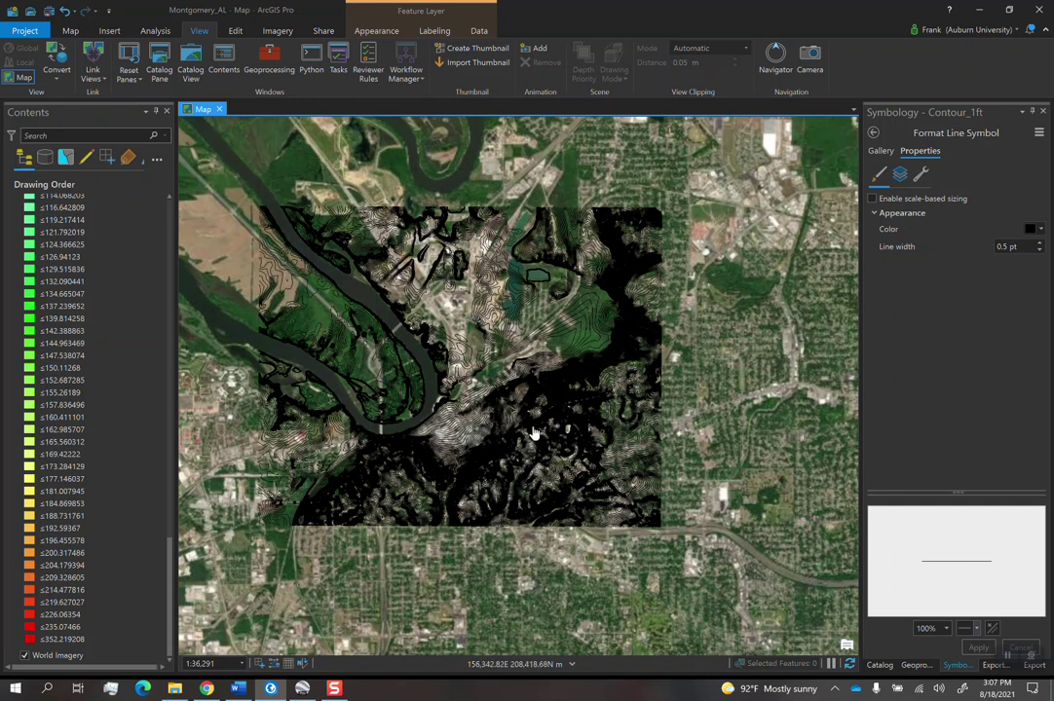
- Pan and zoom around the map to inspect contours in neighbouring city blocks
scroll(533, 433, up, 2)
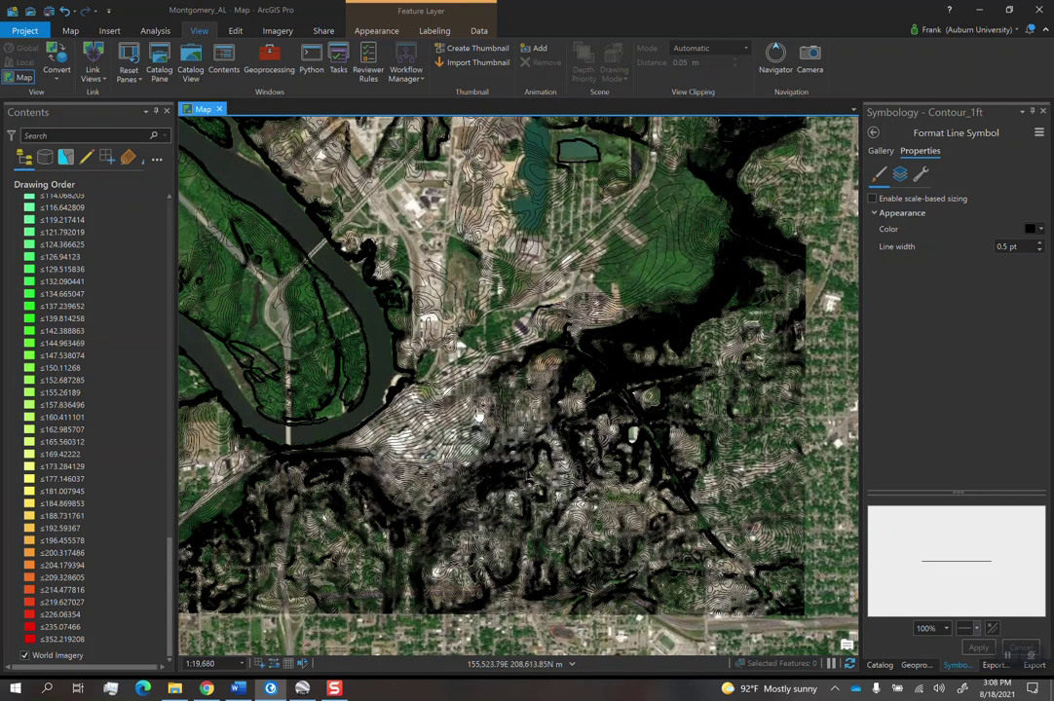
scroll(535, 444, up, 4)
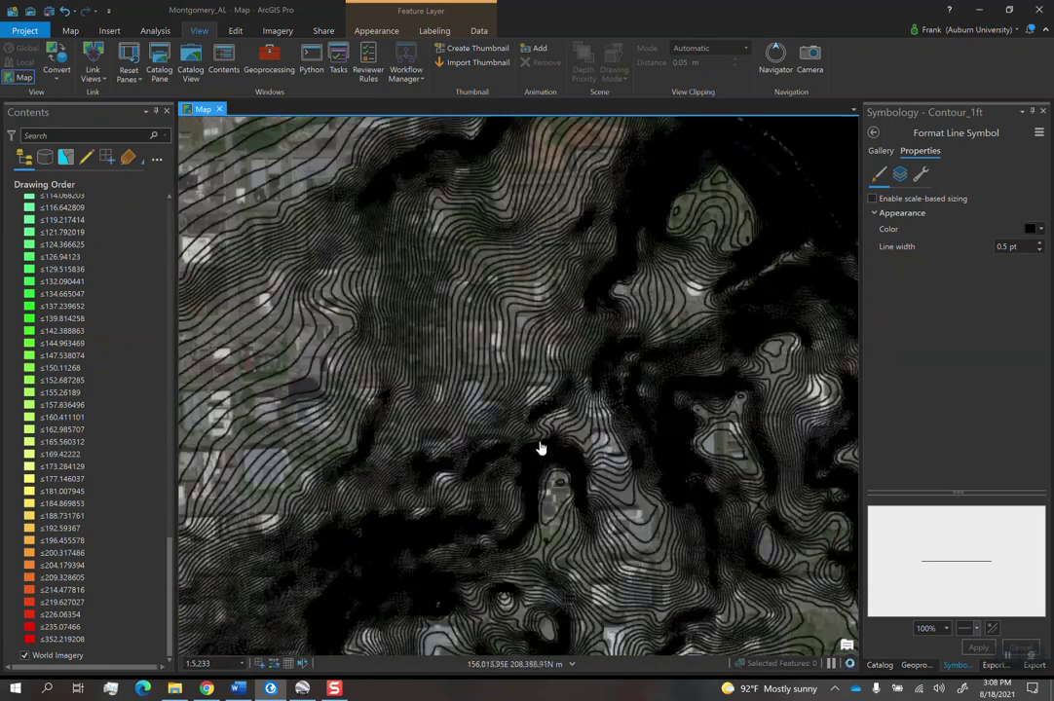
scroll(547, 438, up, 4)
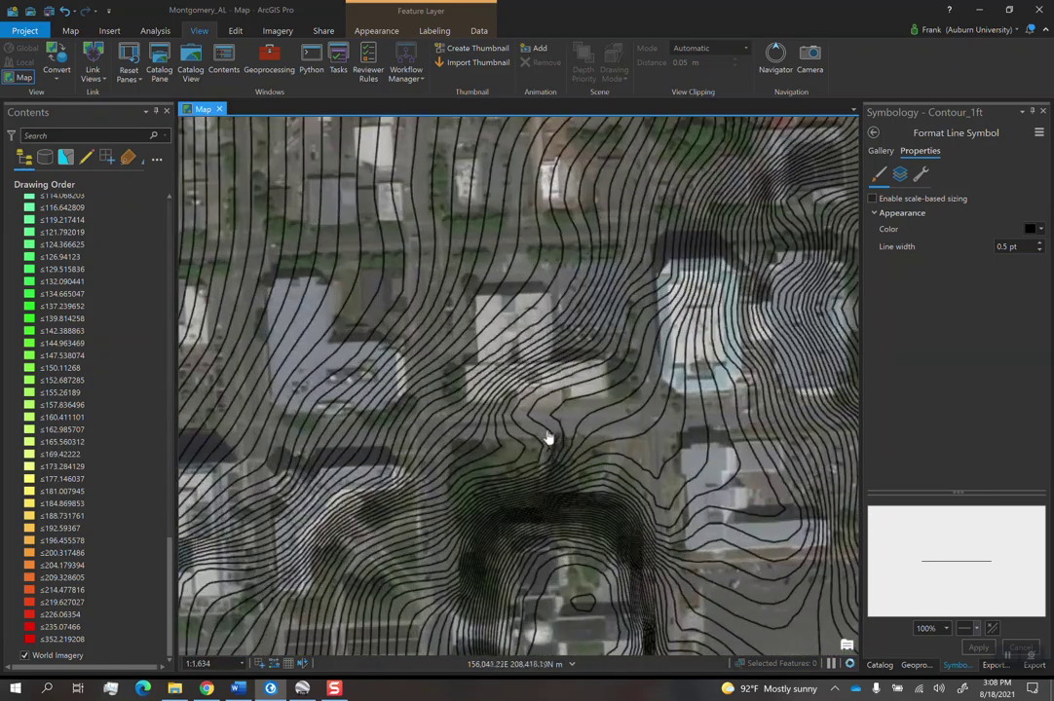
drag(487, 435, 565, 474)
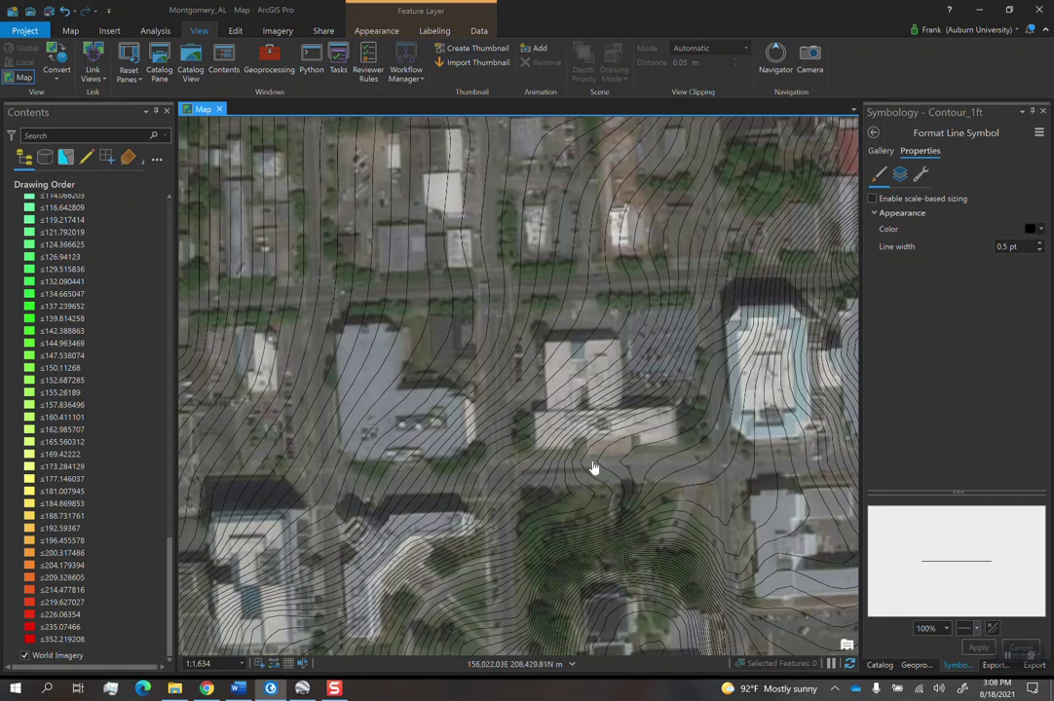
scroll(649, 370, up, 2)
scroll(651, 385, down, 1)
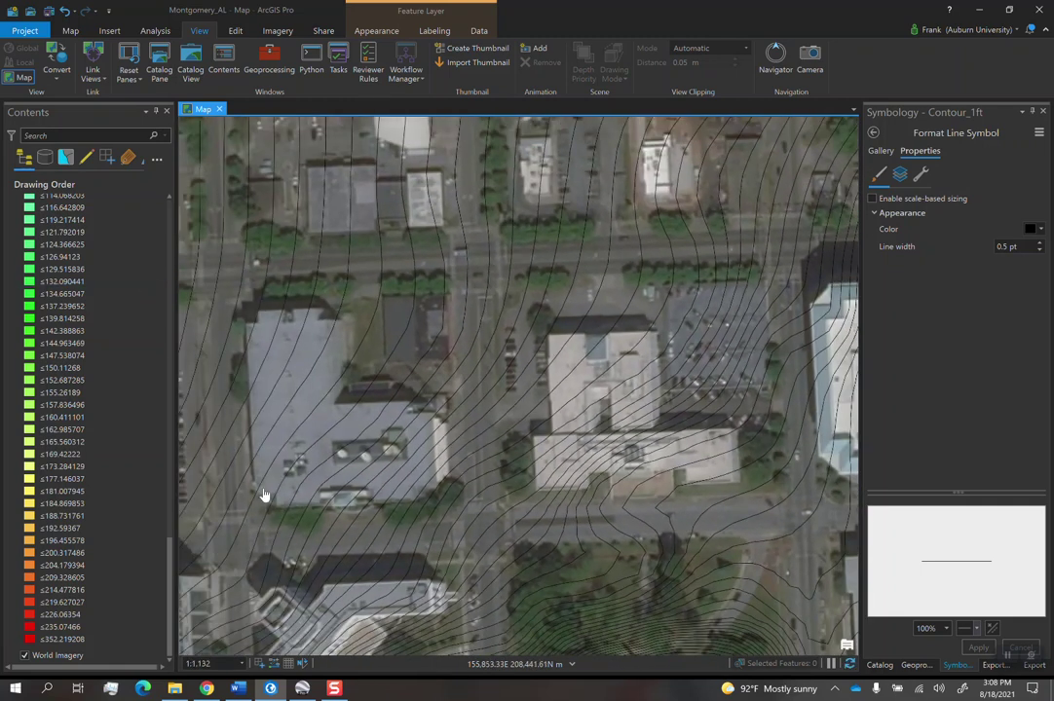
drag(271, 494, 439, 499)
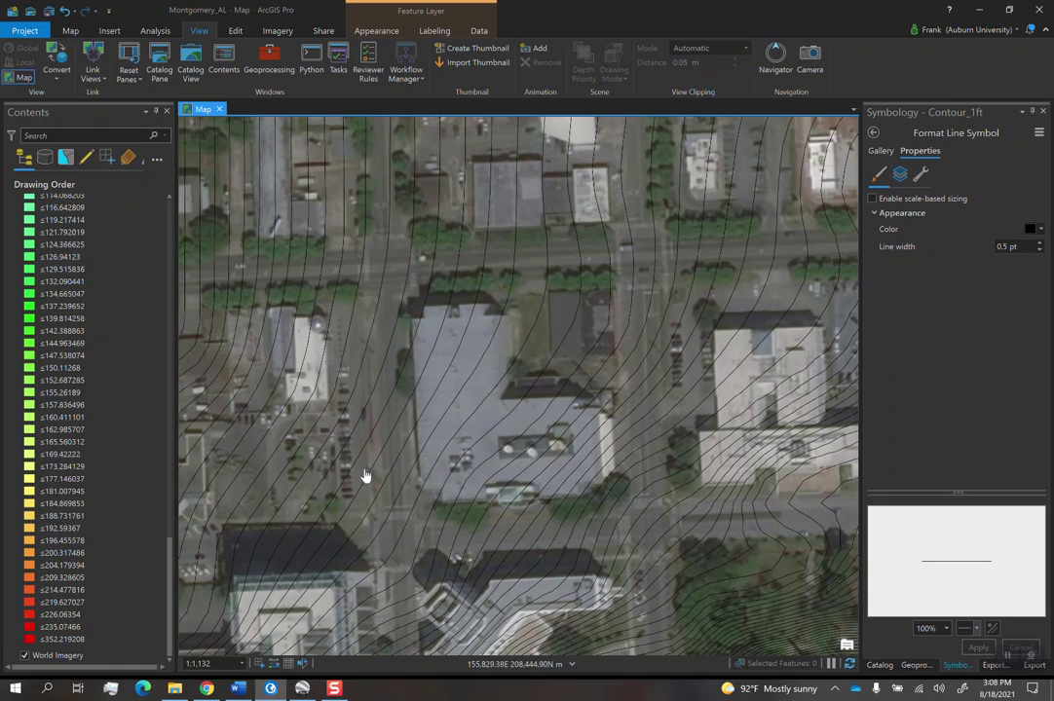
- Turn off World Imagery so only the black contours show on white
scroll(365, 475, down, 5)
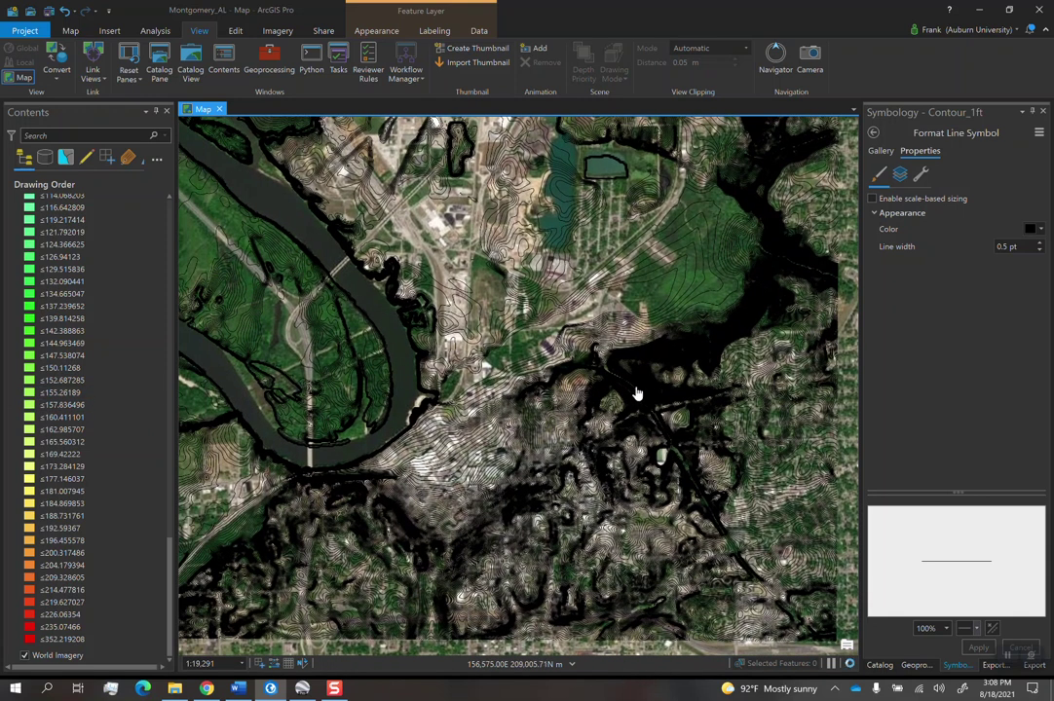
scroll(67, 364, up, 3)
click(66, 363)
scroll(66, 363, up, 10)
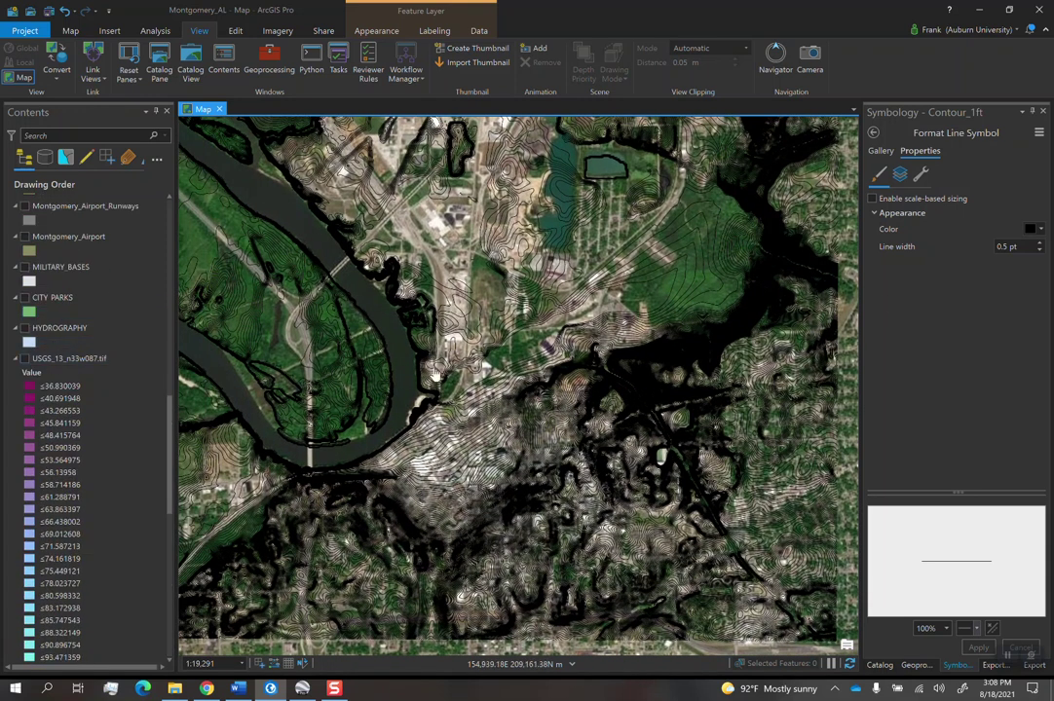
scroll(23, 390, up, 10)
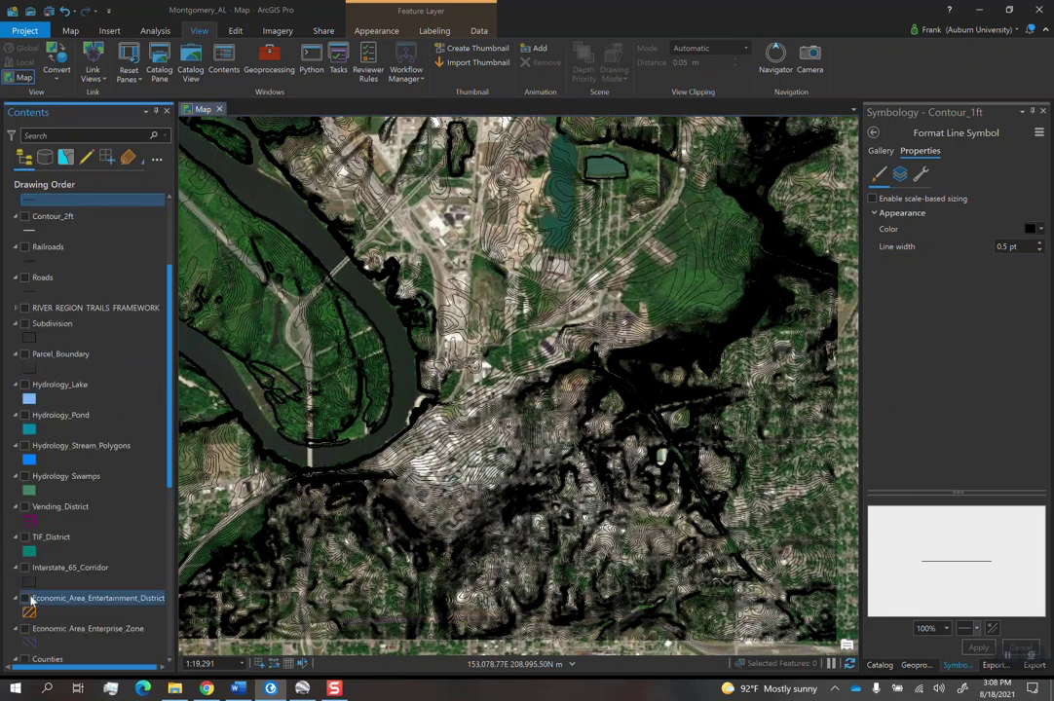
scroll(29, 599, down, 2)
scroll(34, 604, down, 3)
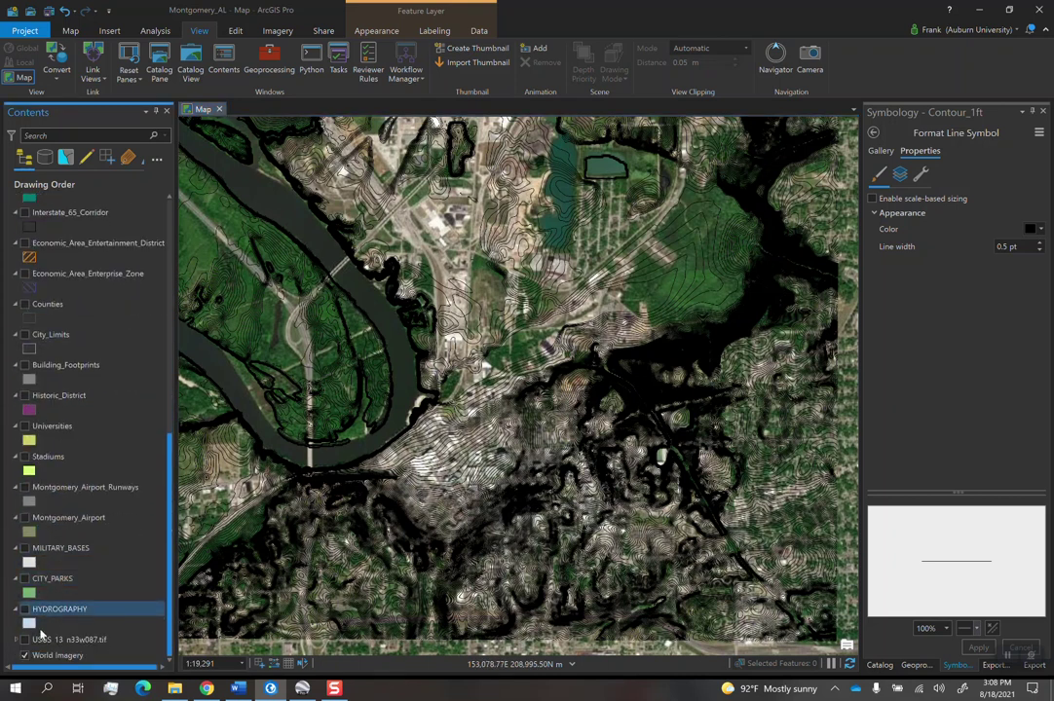
click(24, 656)
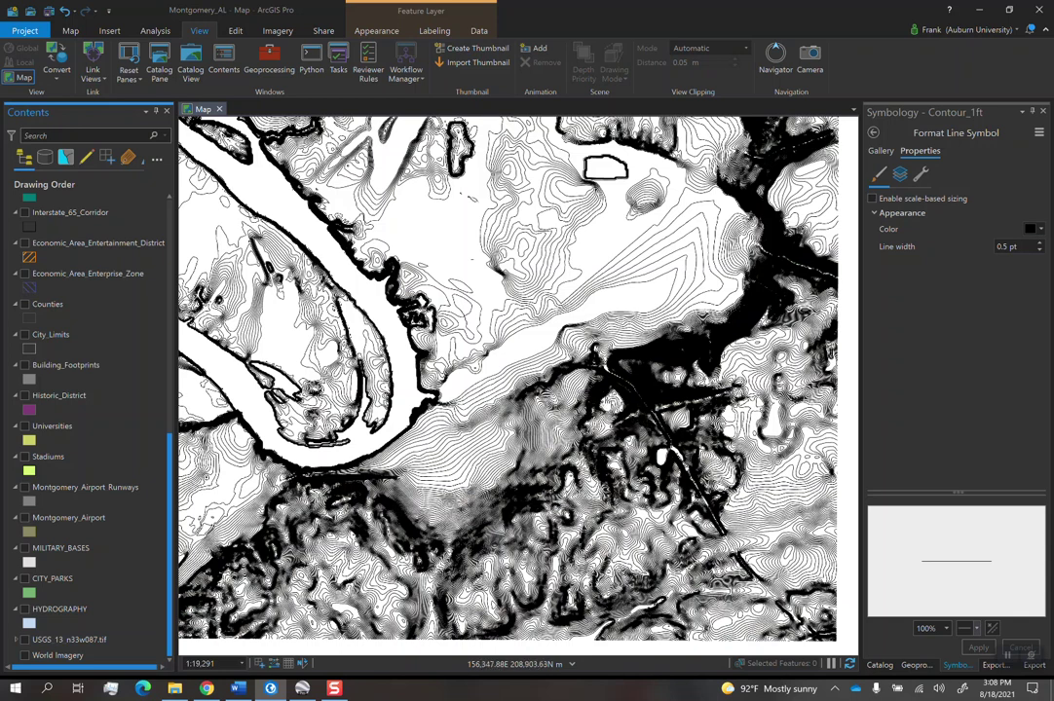
drag(418, 323, 500, 309)
scroll(475, 310, up, 3)
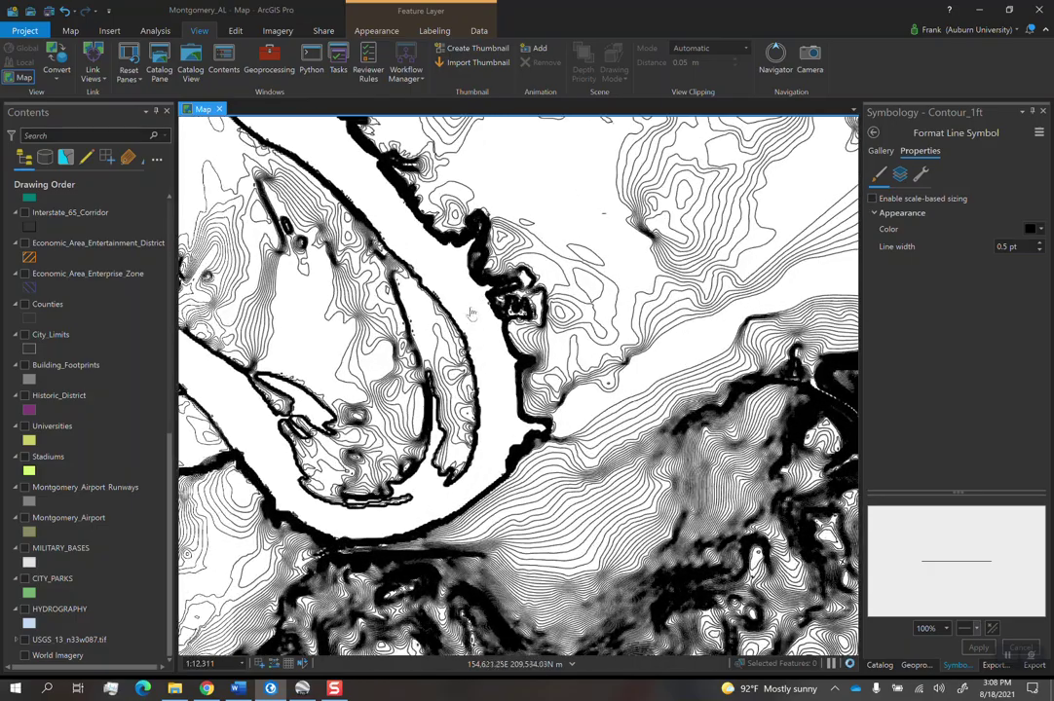
scroll(475, 310, down, 3)
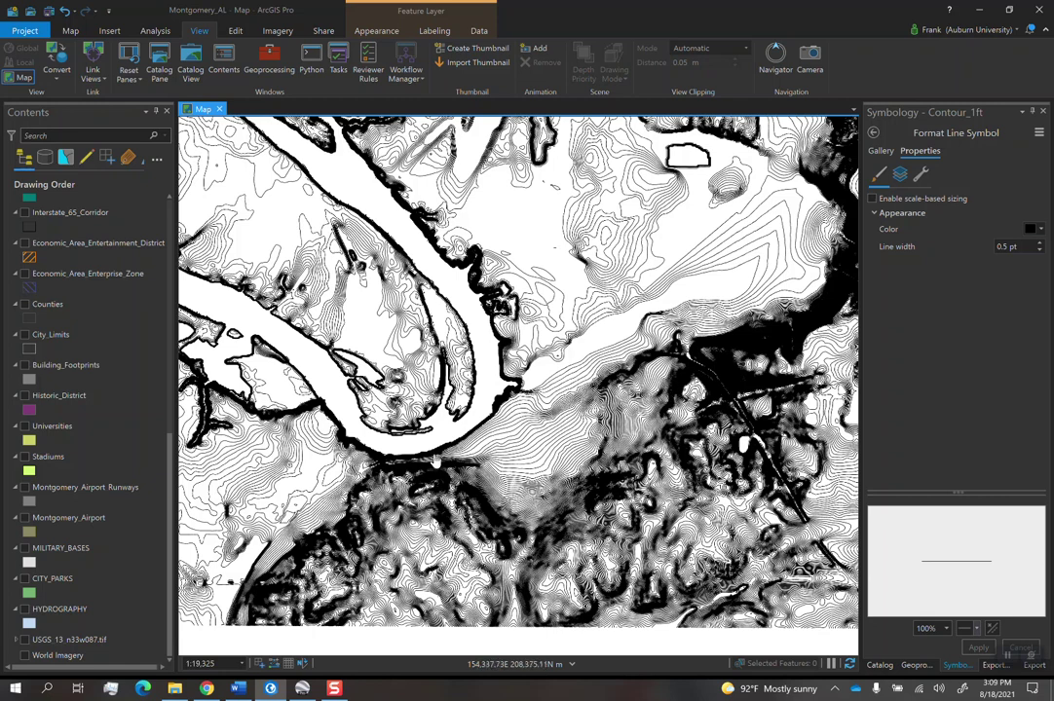
drag(371, 390, 526, 420)
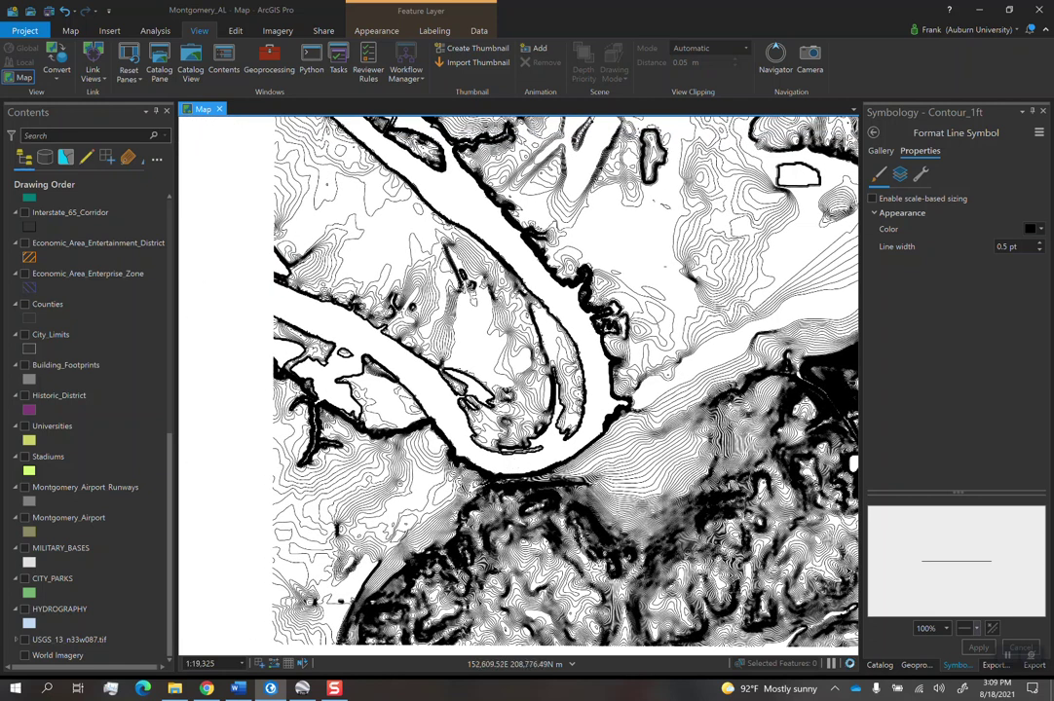
scroll(526, 420, up, 5)
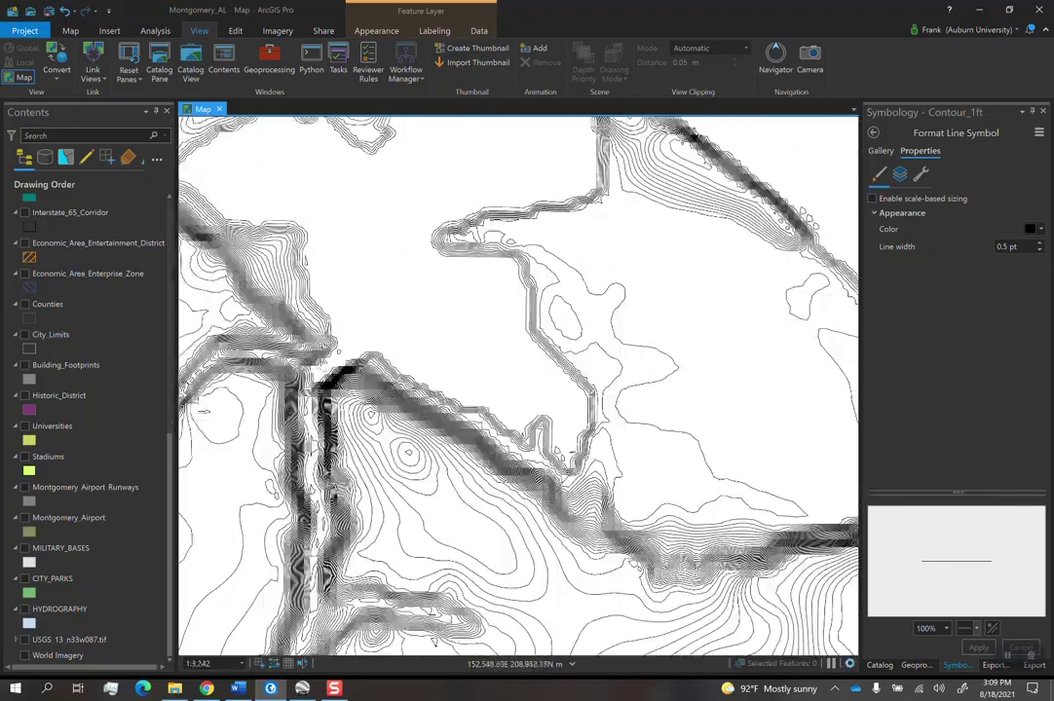
scroll(518, 385, down, 3)
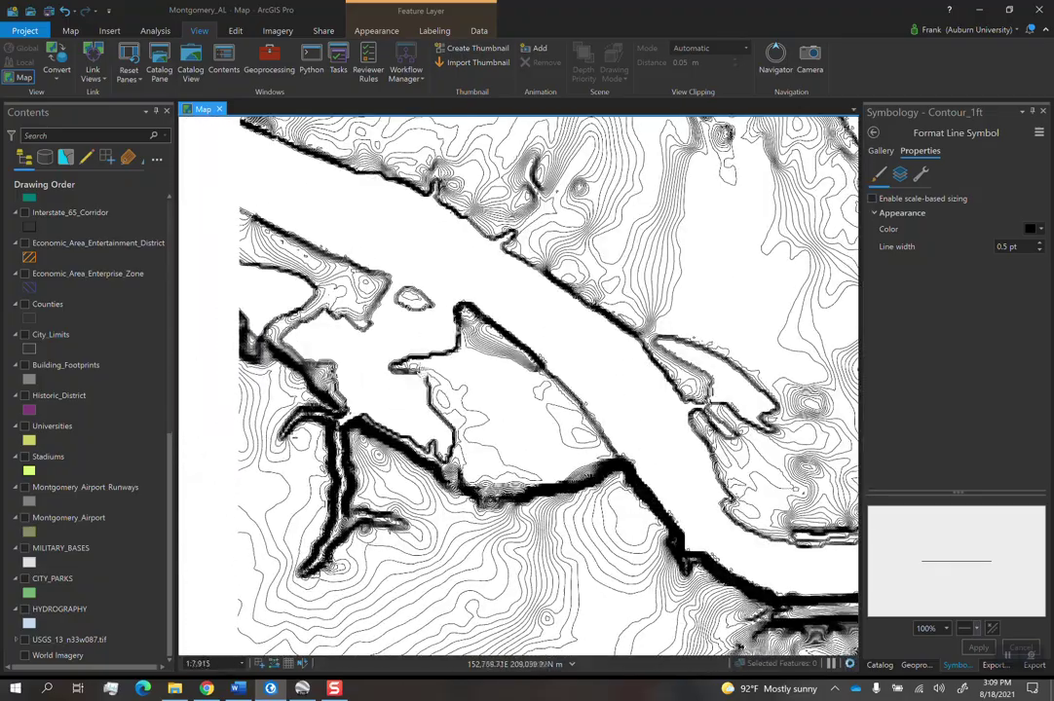
key(Right)
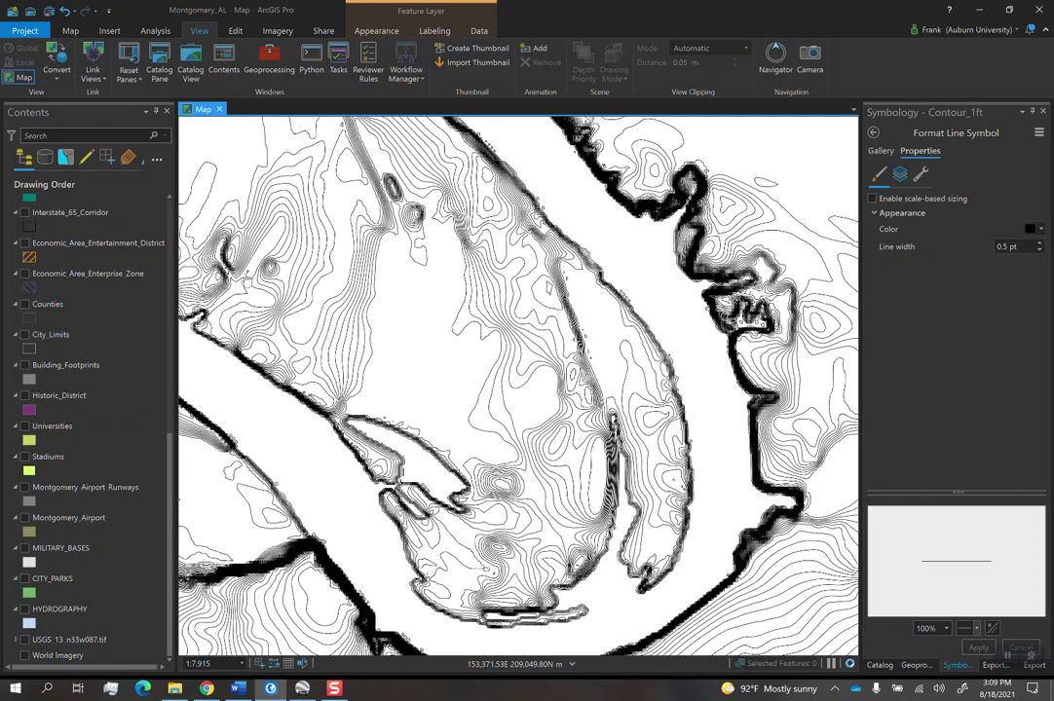
scroll(267, 343, up, 3)
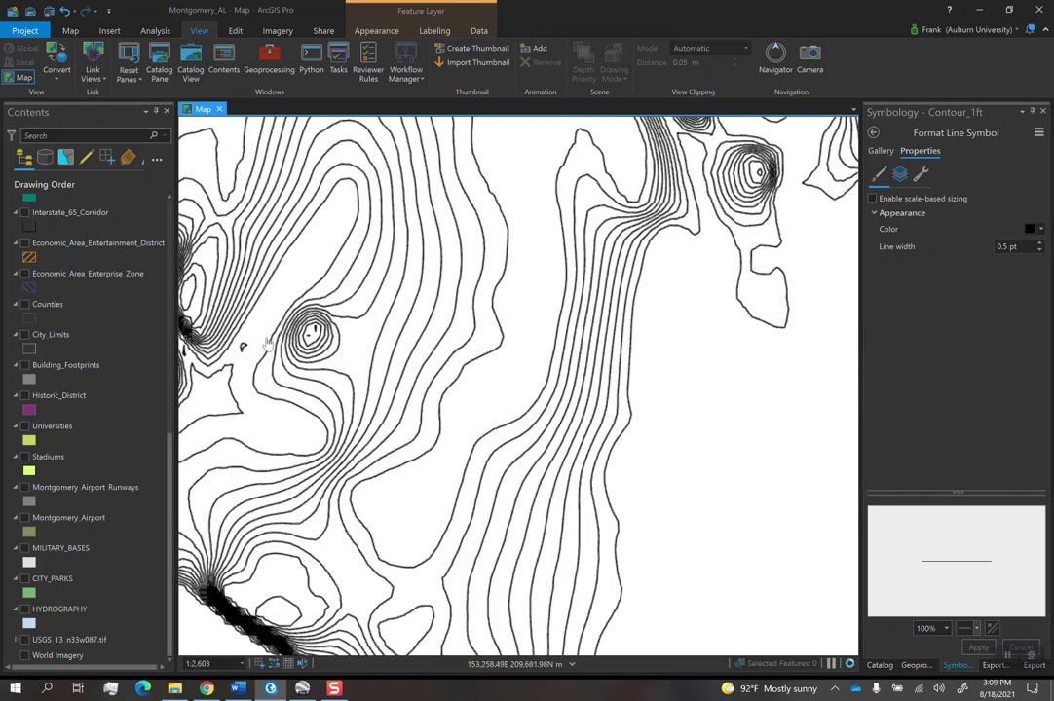
drag(266, 343, 308, 353)
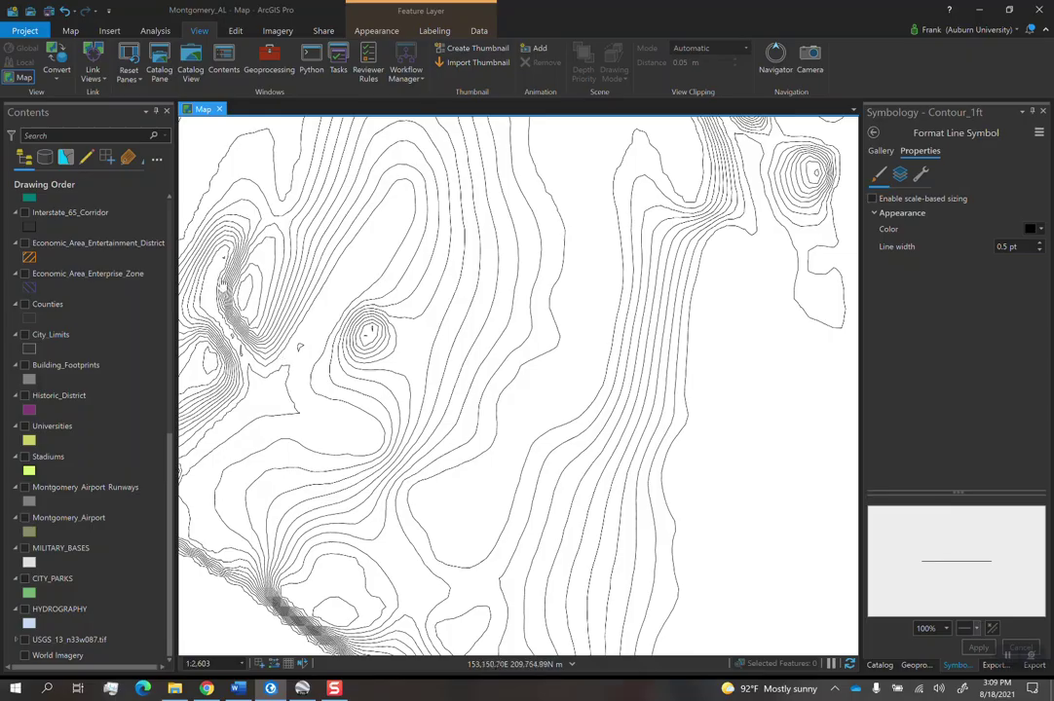
scroll(301, 352, down, 3)
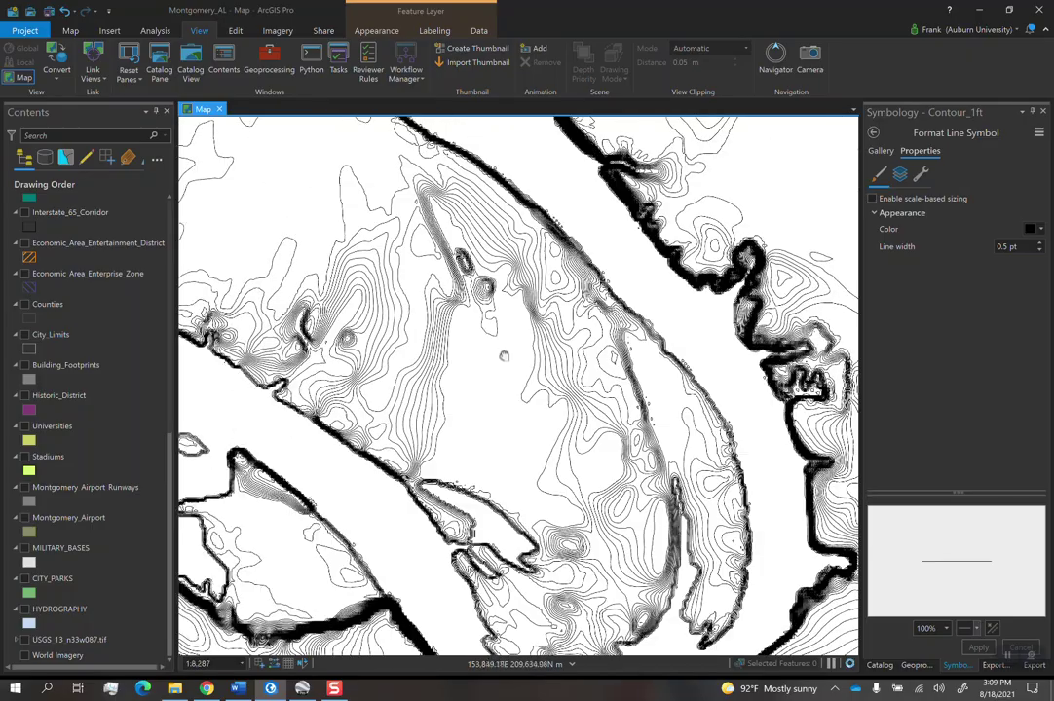
scroll(504, 356, down, 2)
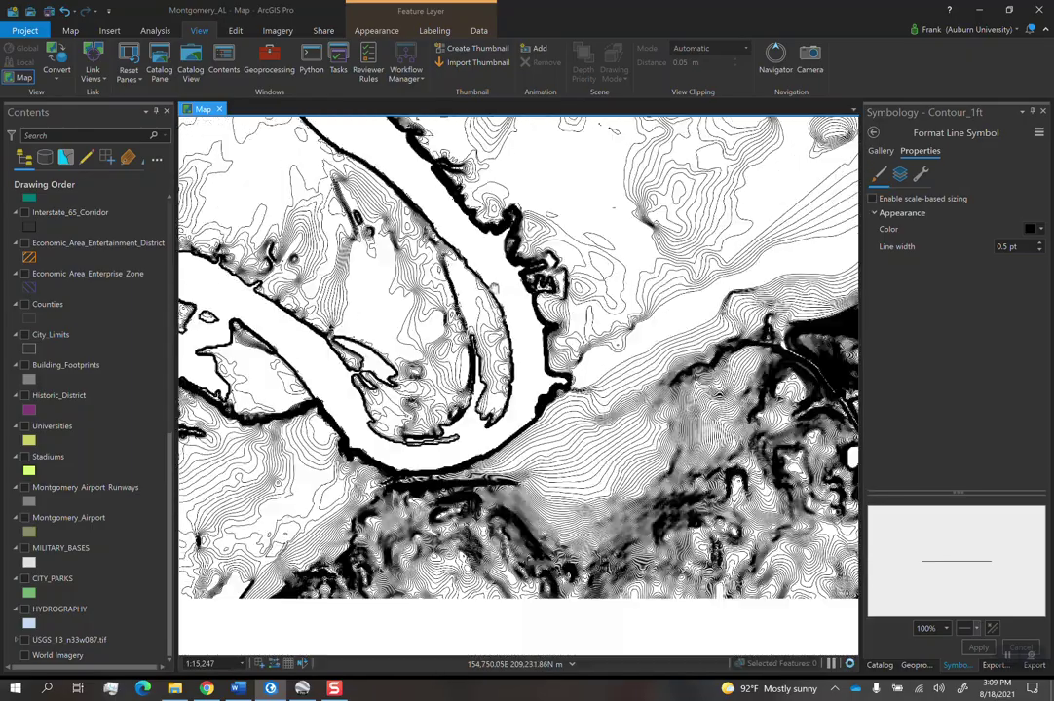
drag(504, 357, 450, 259)
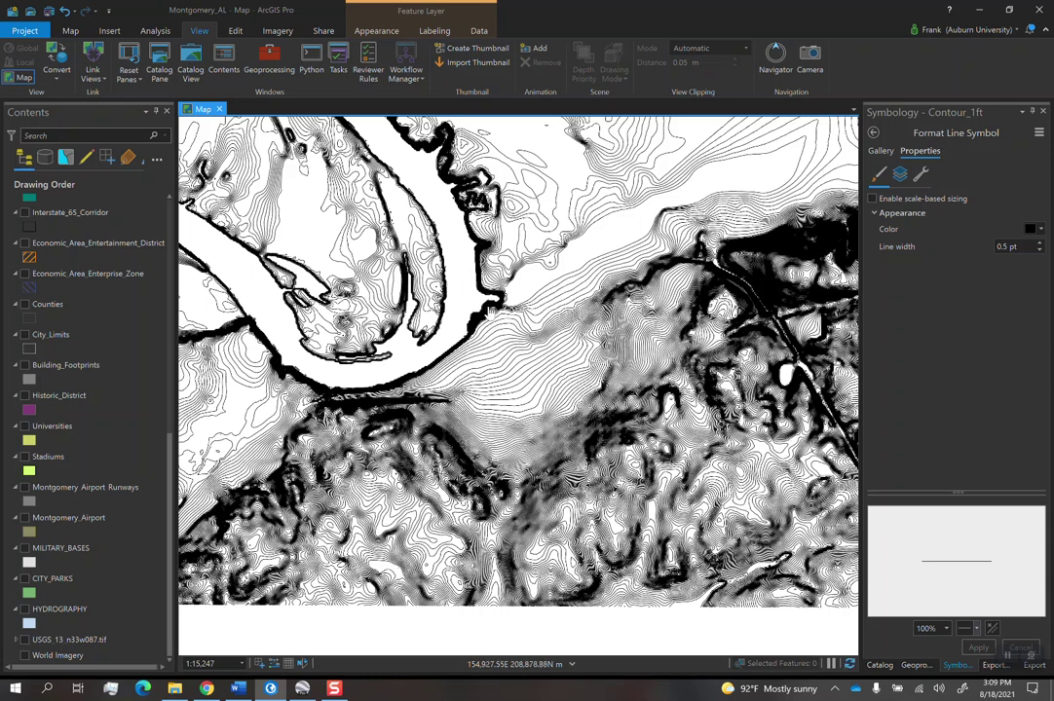
scroll(428, 273, down, 2)
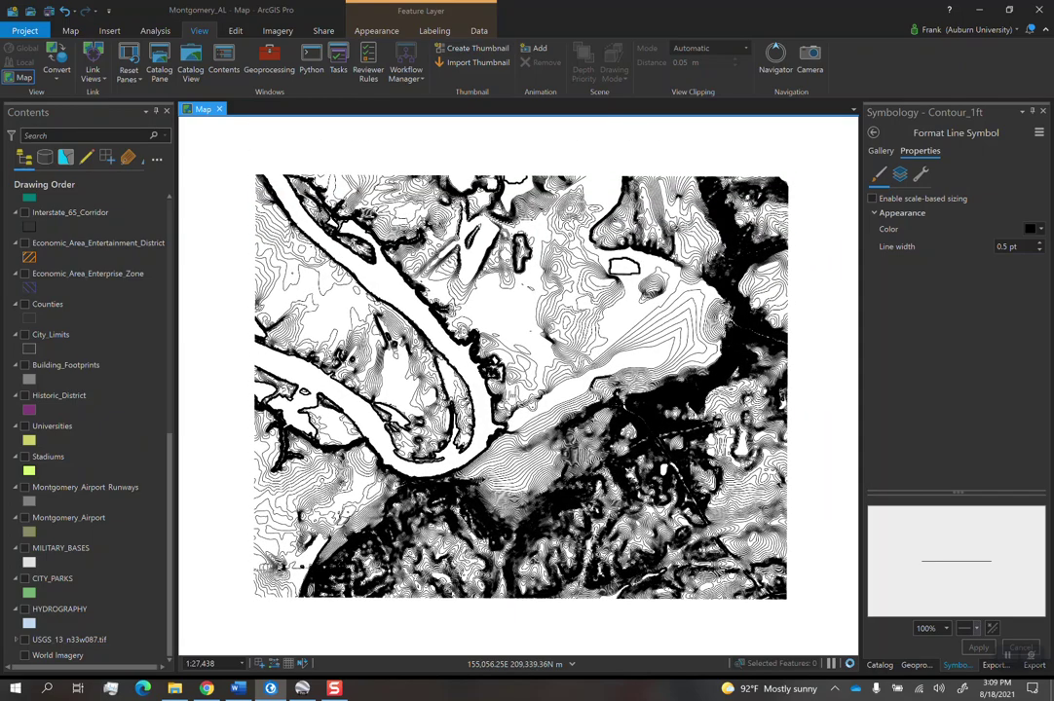
scroll(502, 378, up, 1)
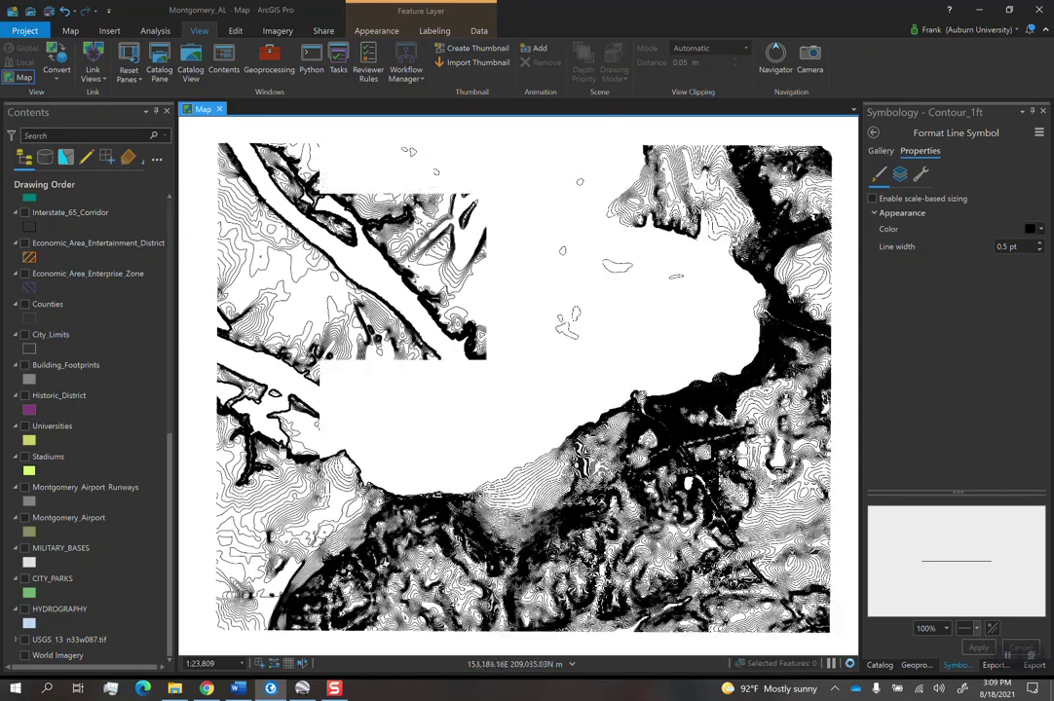
scroll(417, 368, up, 1)
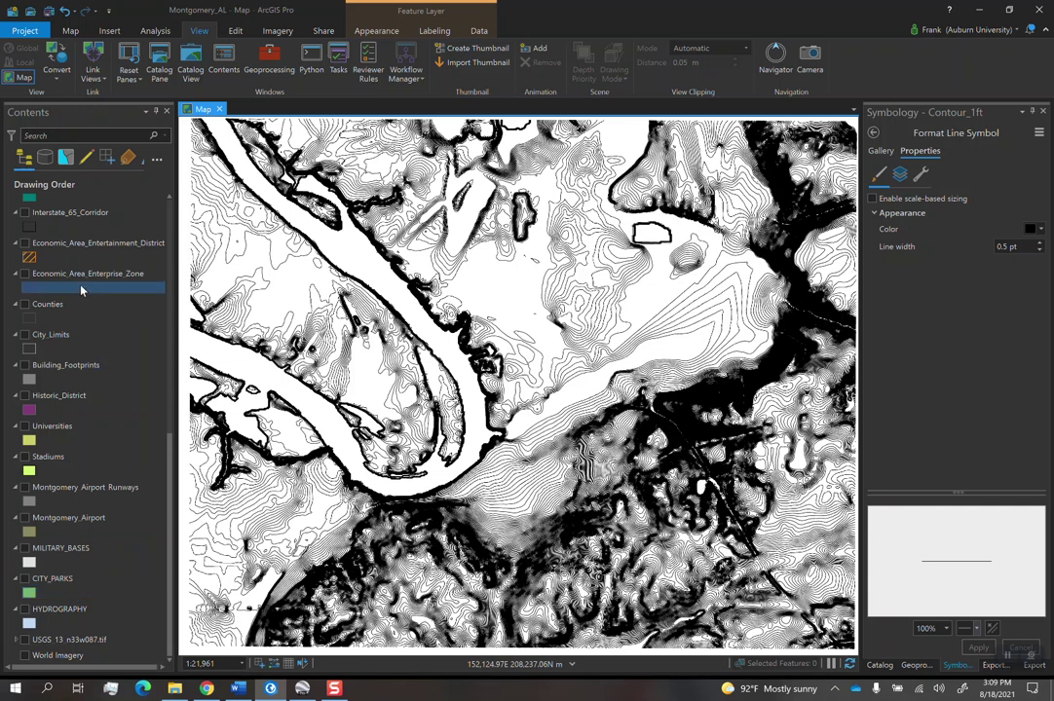
scroll(60, 263, up, 5)
- Hide the Contour_1ft layer and bring up the Geoprocessing tools
scroll(54, 279, up, 4)
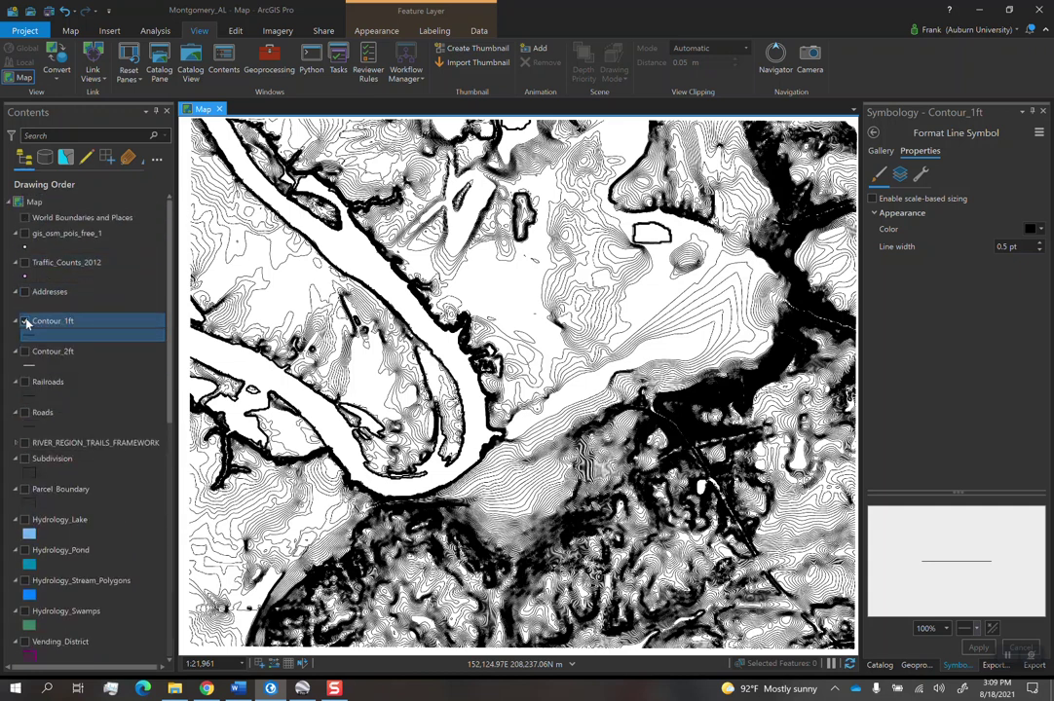
click(26, 321)
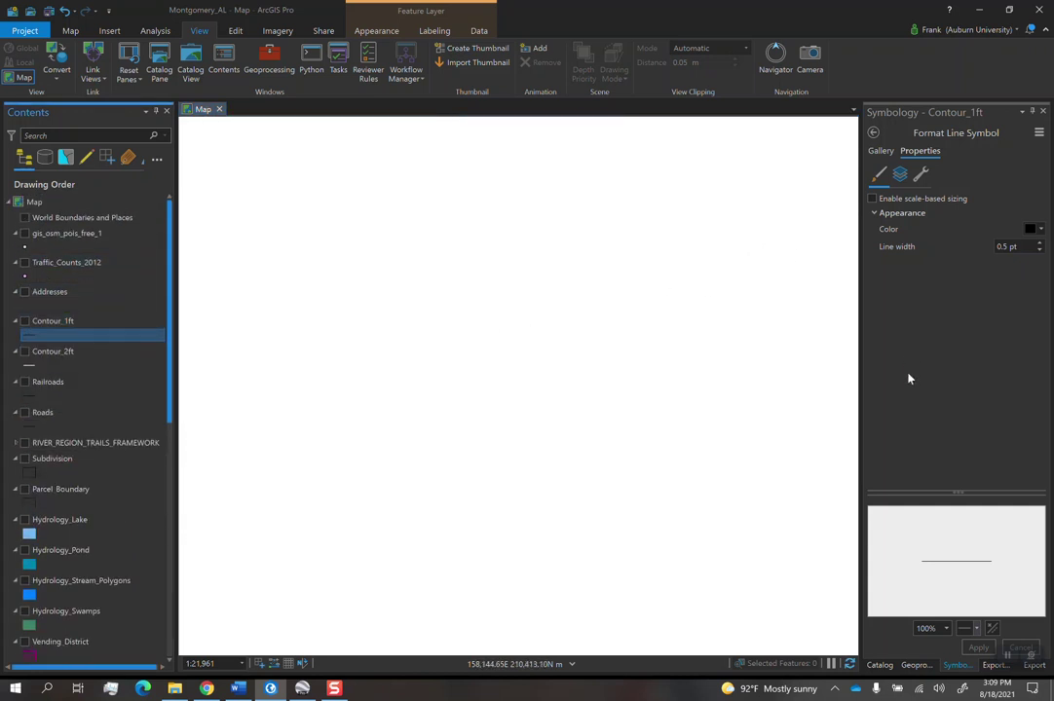
click(906, 667)
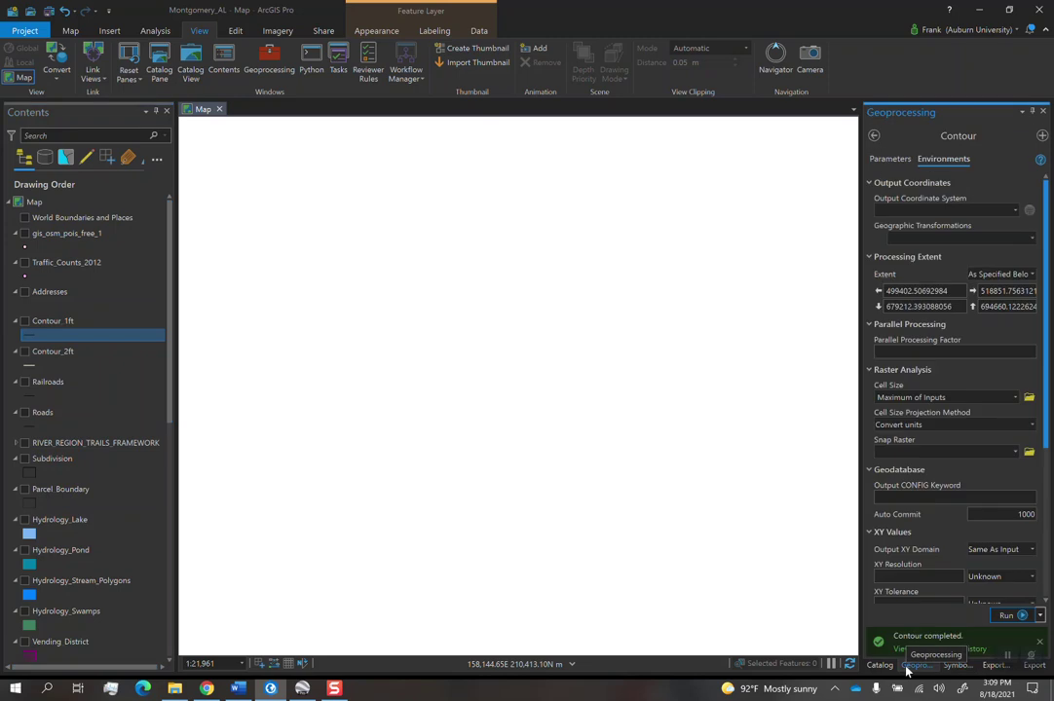
click(888, 158)
- Open Focal Statistics via a 'focal statistics' search and show USGS_13_n33w087.tif
click(876, 136)
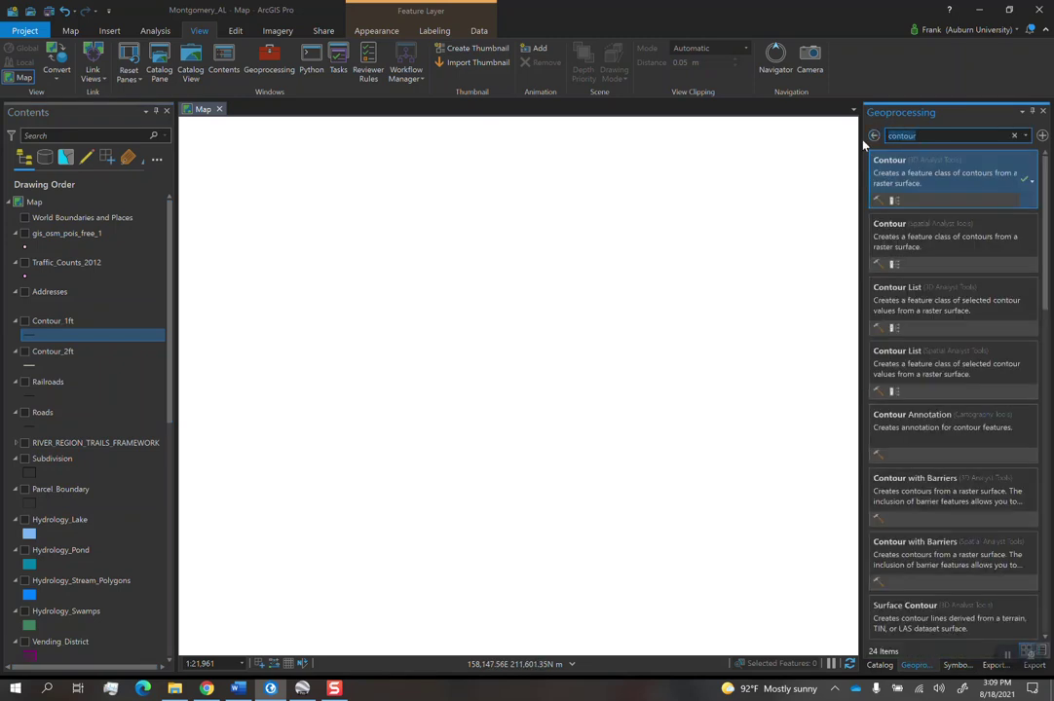
text(focal stat)
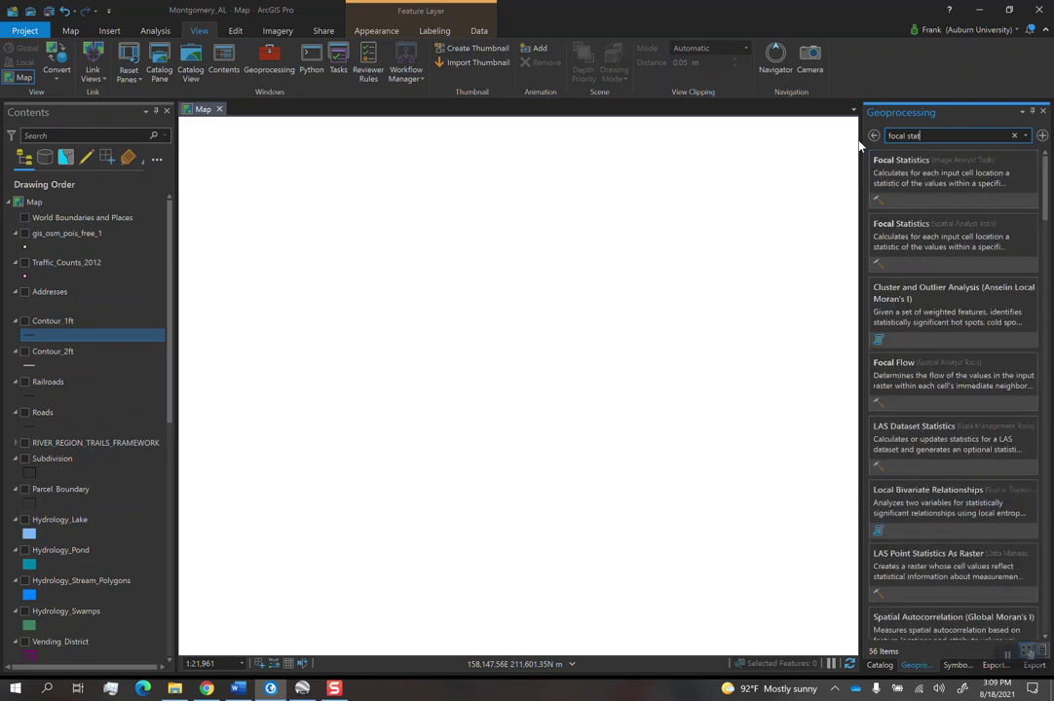
text(istics)
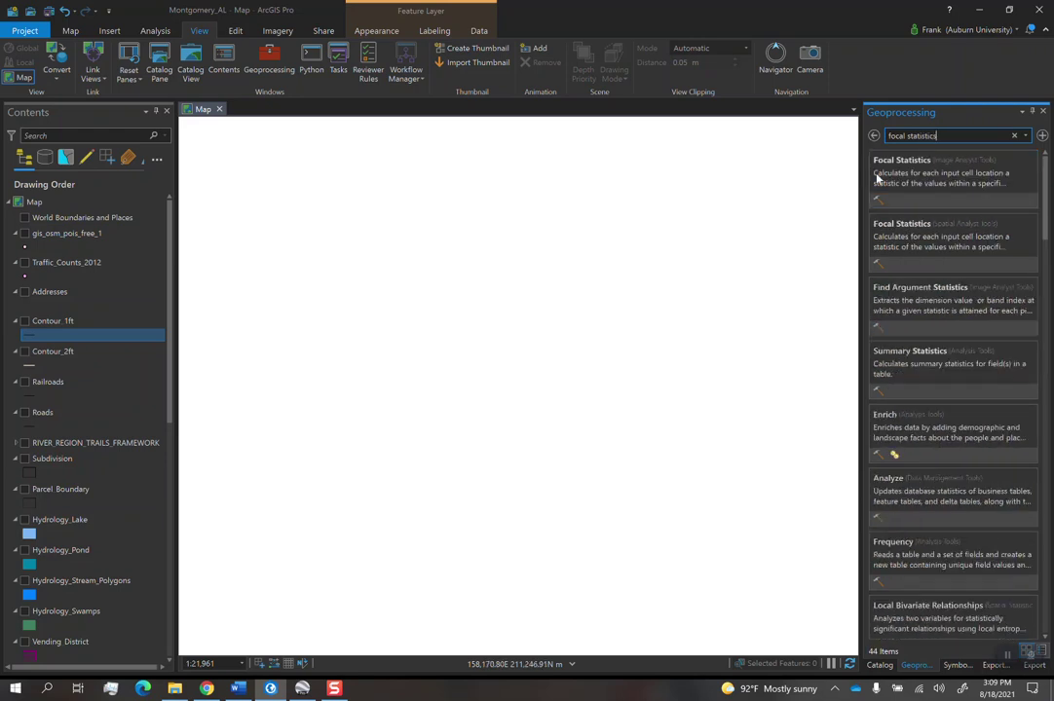
click(881, 173)
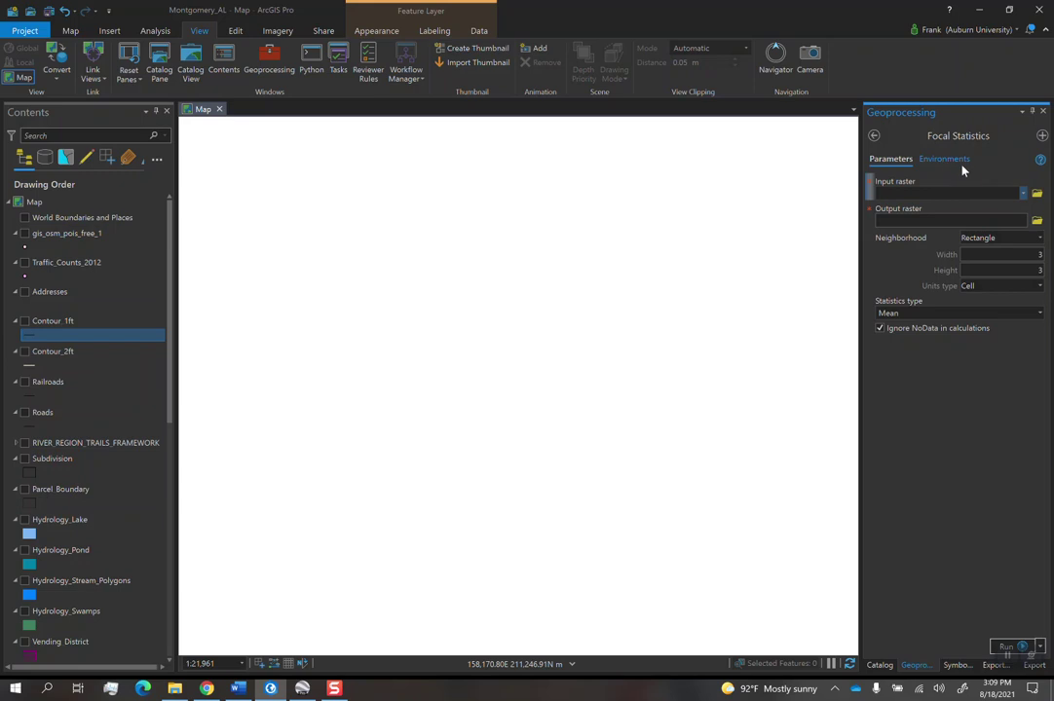
drag(169, 355, 146, 638)
click(25, 640)
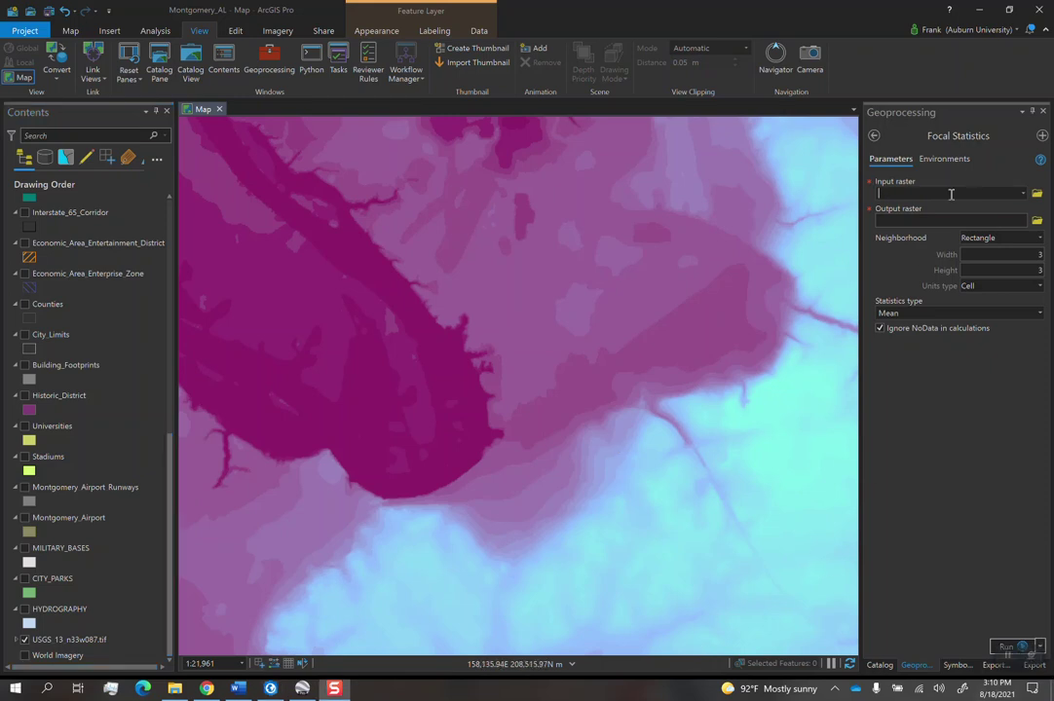
- Use USGS_13_n33w087.tif as input raster and name the output DEM_FS_01
click(1022, 193)
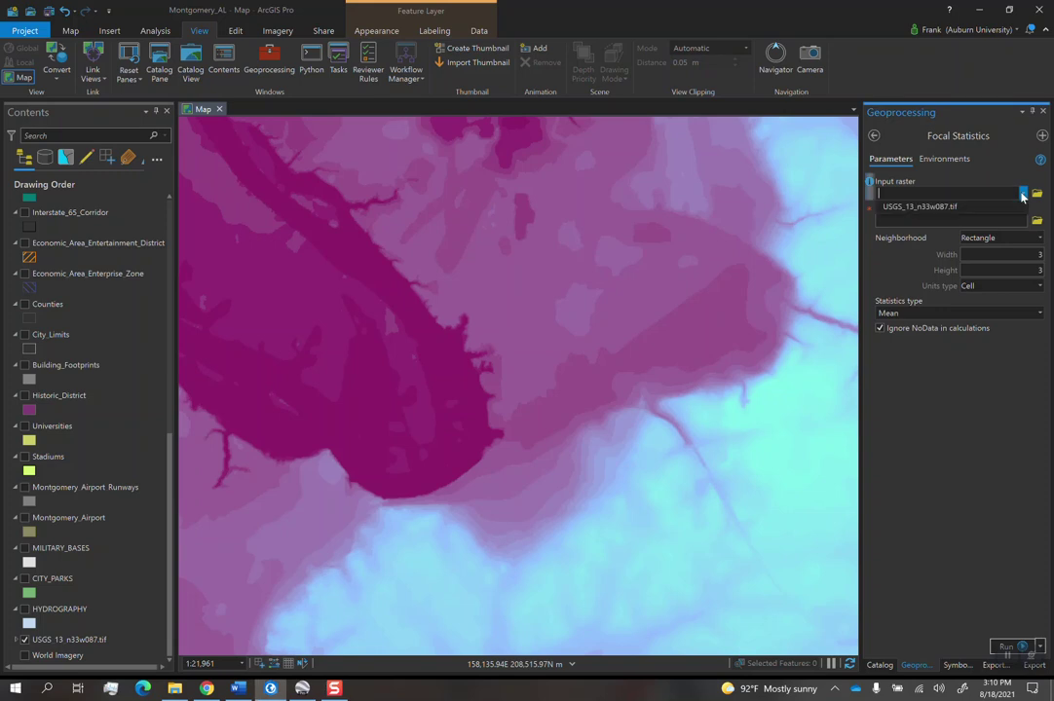
click(938, 208)
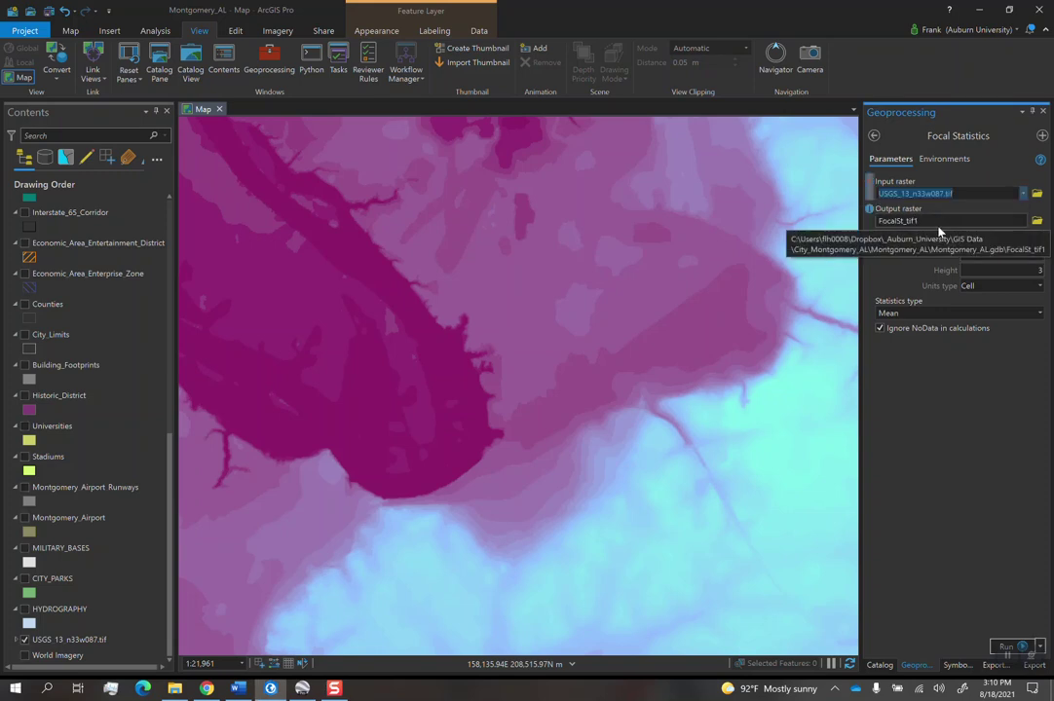
click(946, 222)
click(1005, 222)
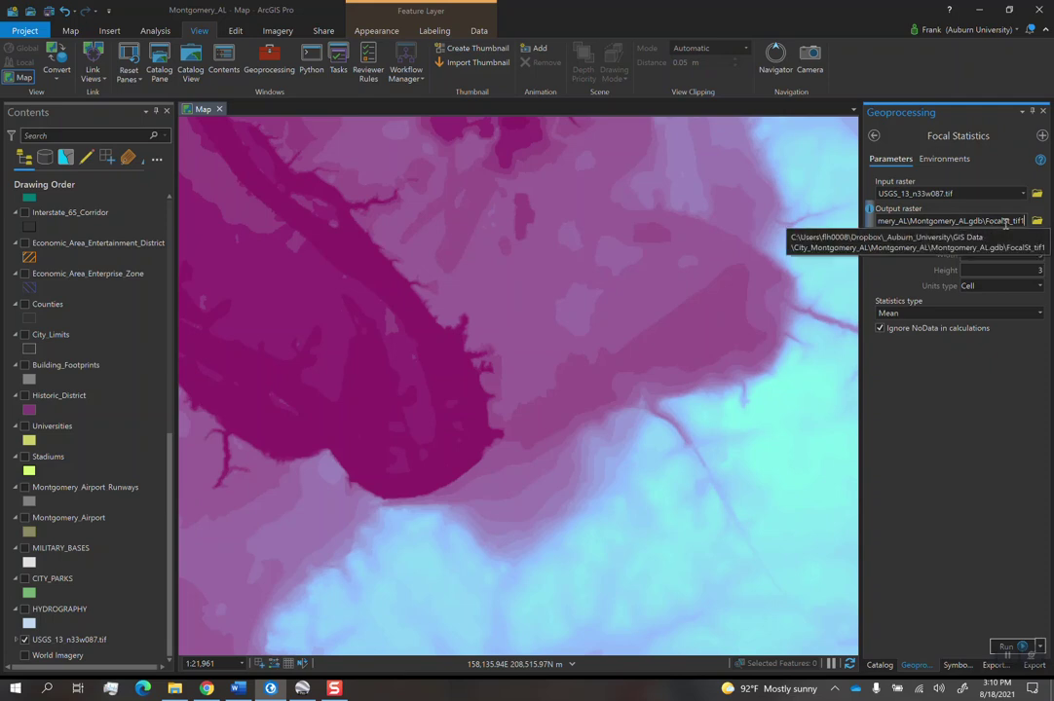
double_click(1005, 222)
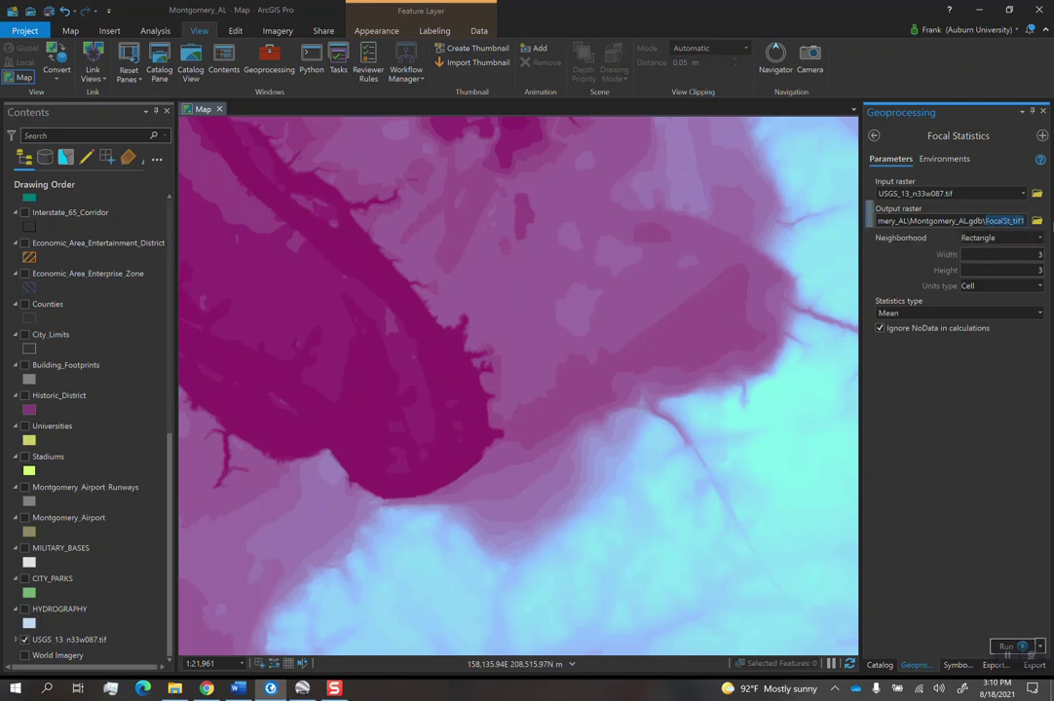
text(DEM)
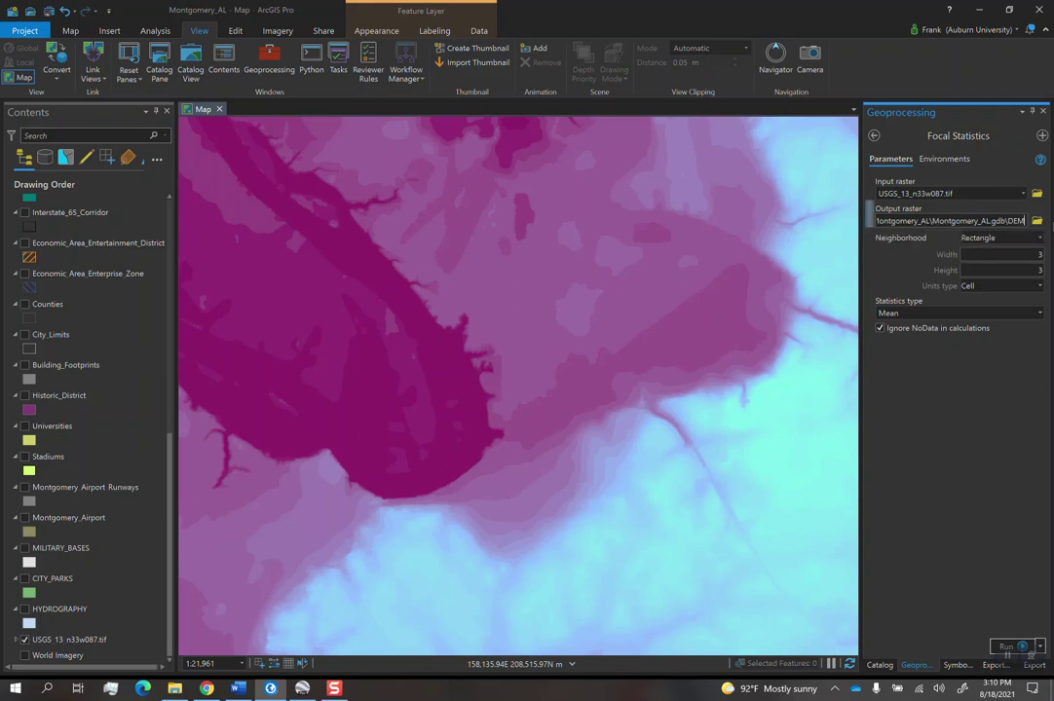
text(_FS)
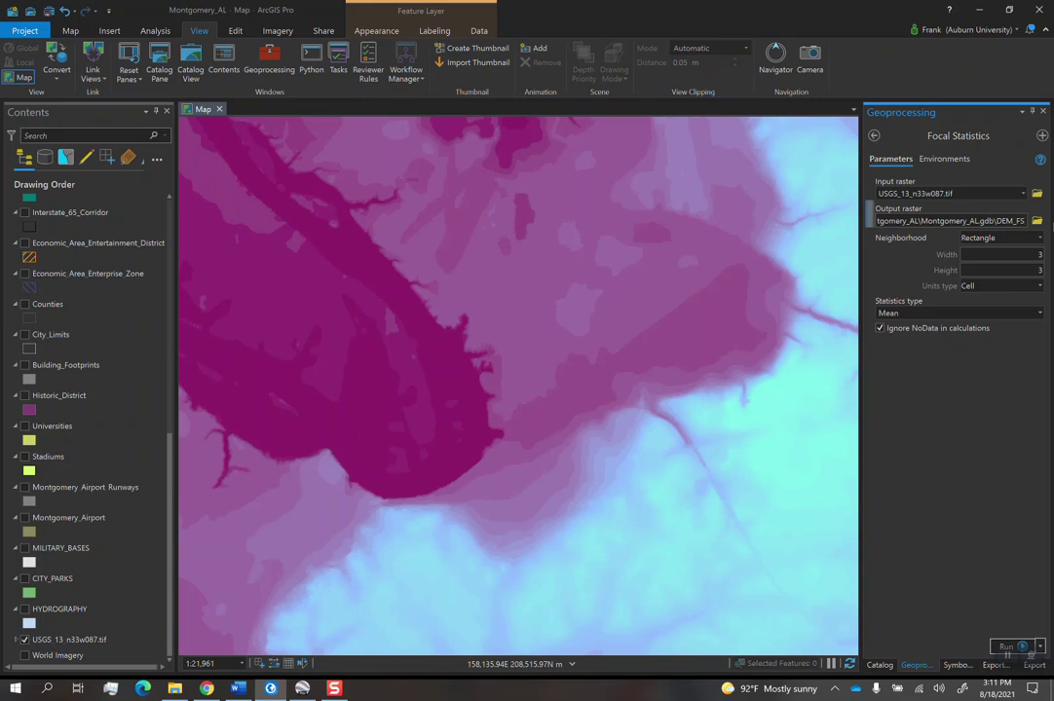
text(_)
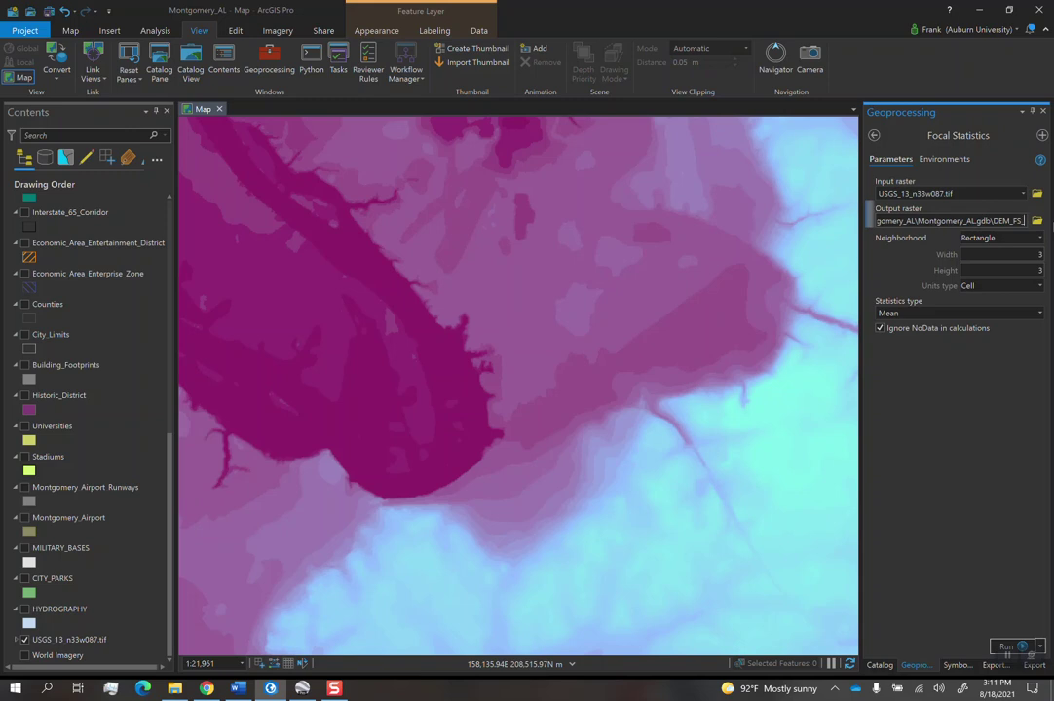
text(01)
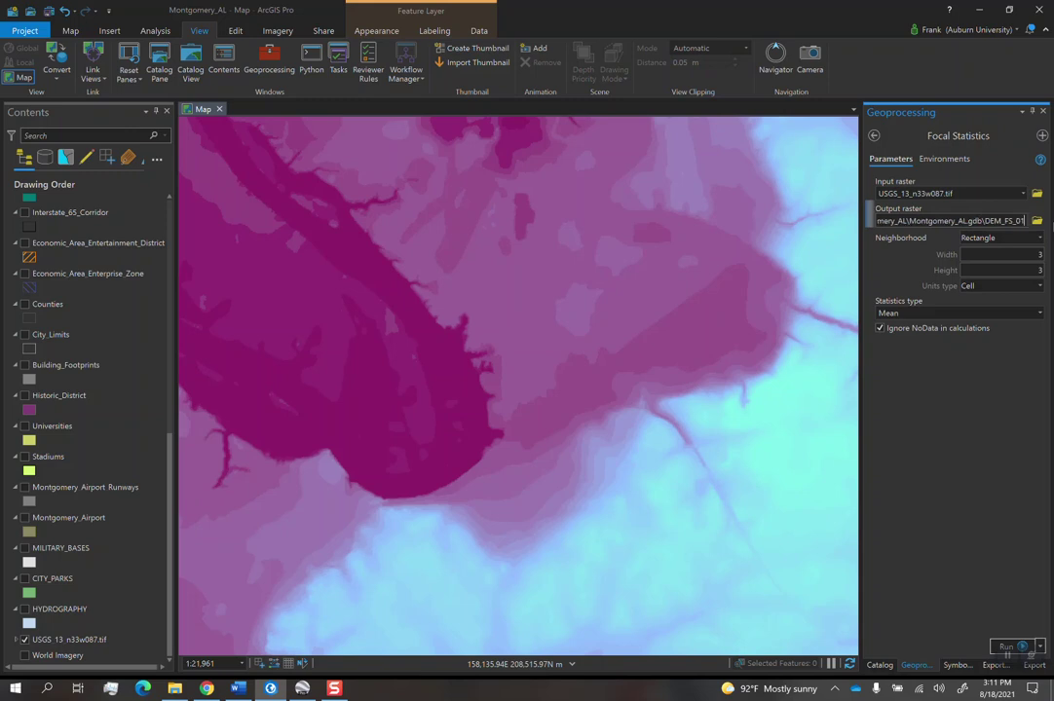
click(1025, 389)
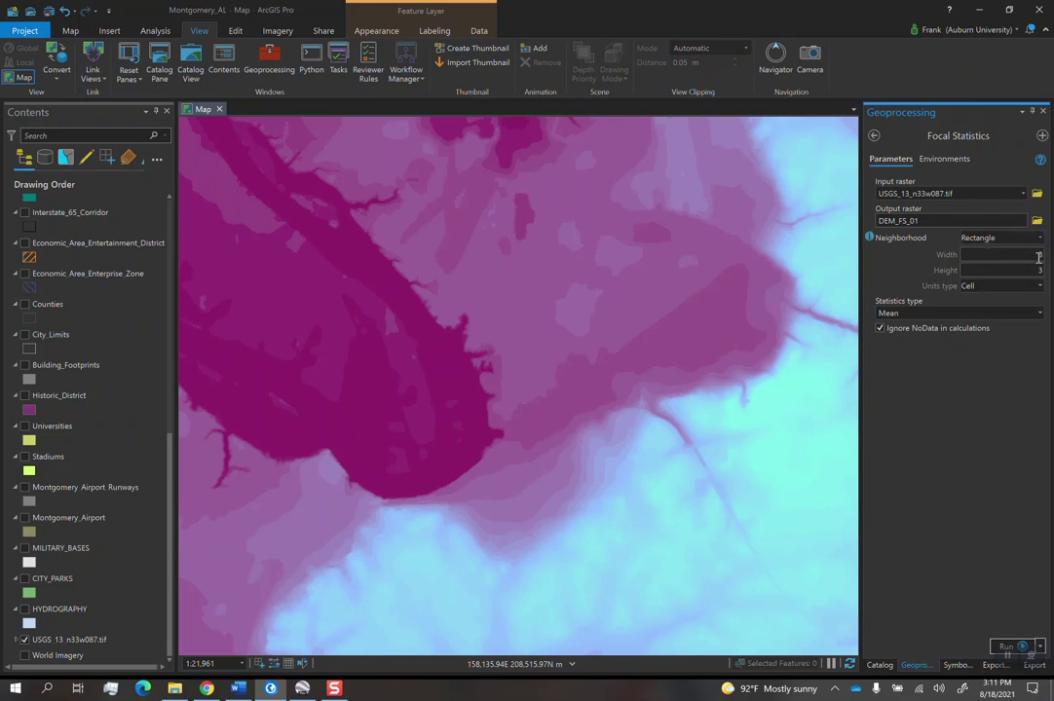
- Set the processing extent to As Specified Below and run the smoothing
click(933, 162)
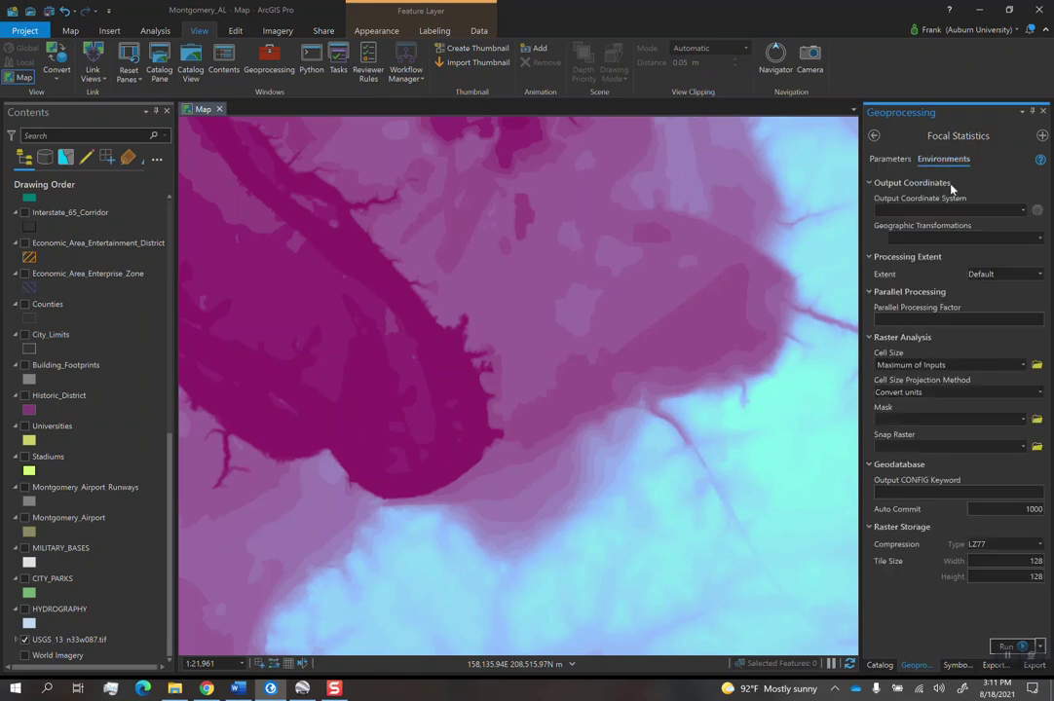
click(1038, 275)
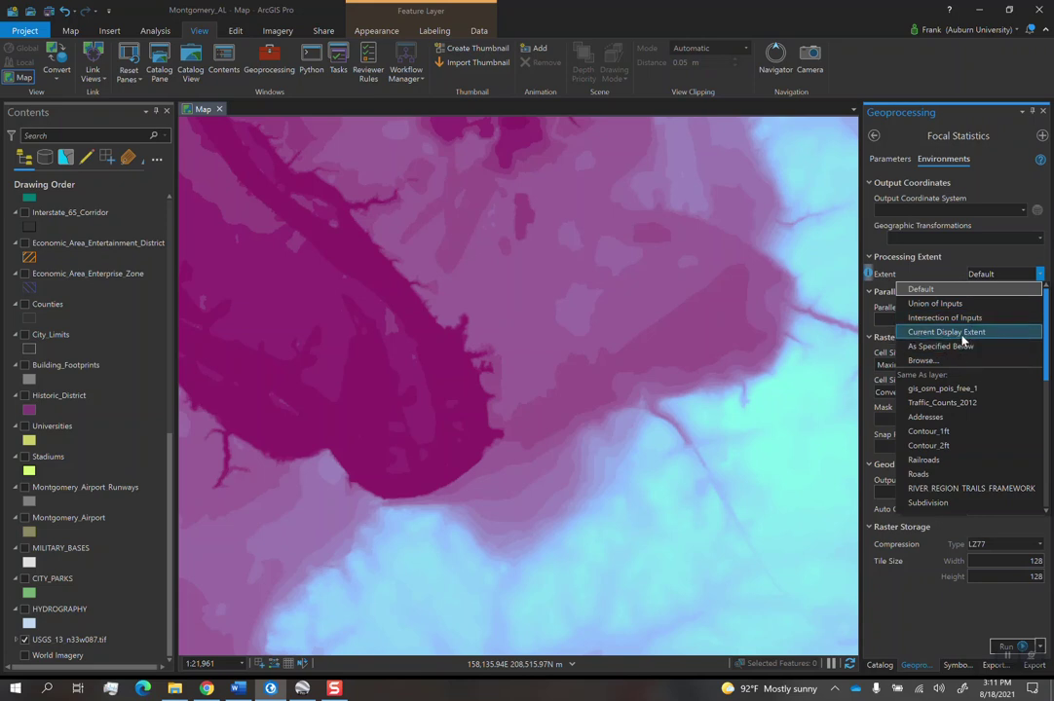
click(963, 344)
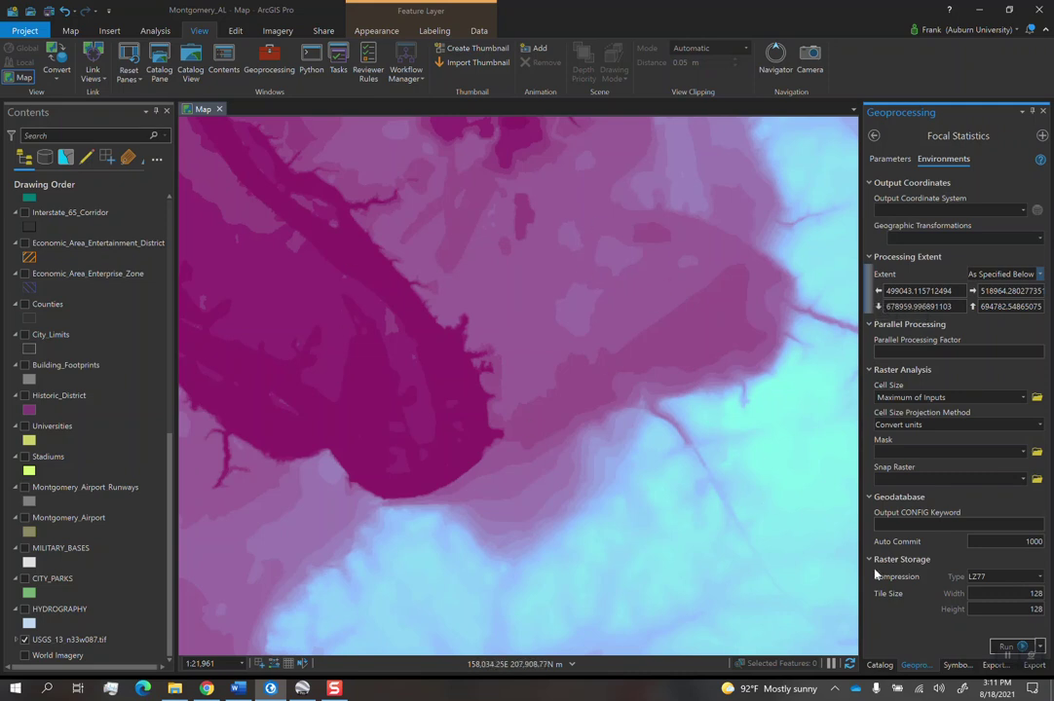
click(998, 650)
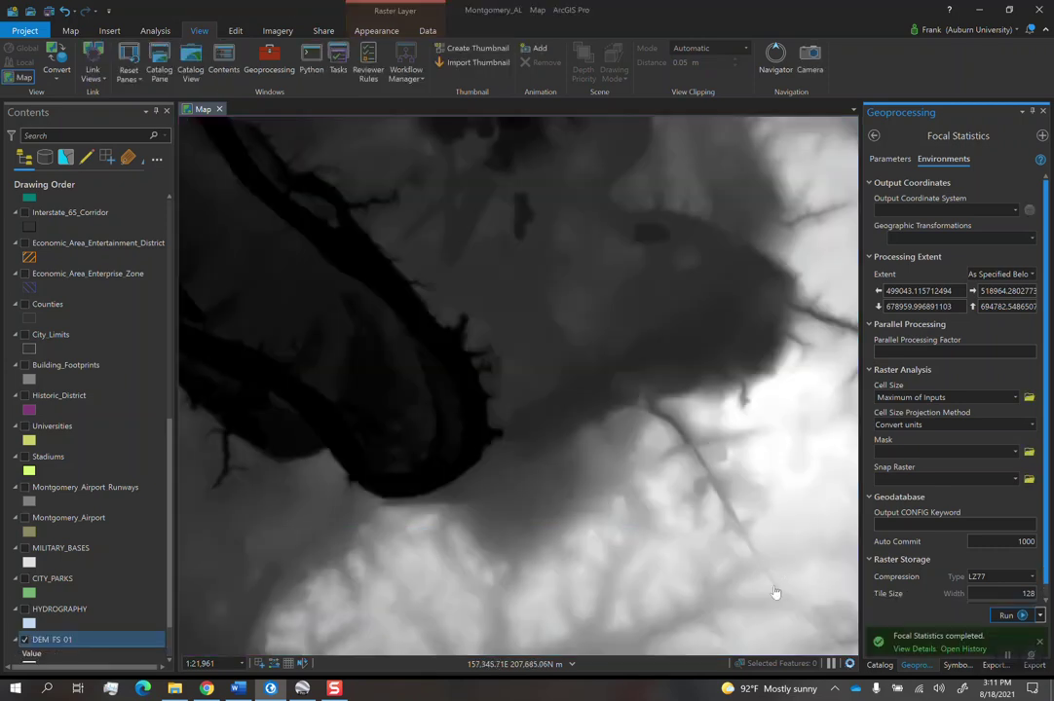
- Hide the original USGS_13_n33w087.tif layer and reframe the DEM_FS_01 raster
scroll(58, 497, down, 2)
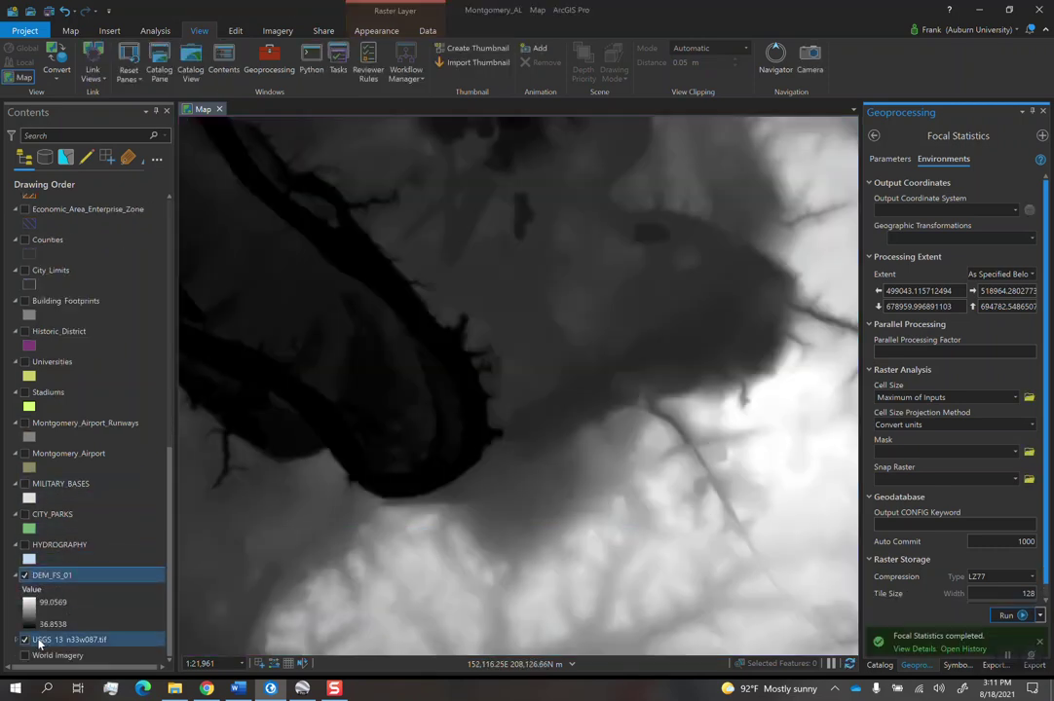
scroll(475, 441, down, 1)
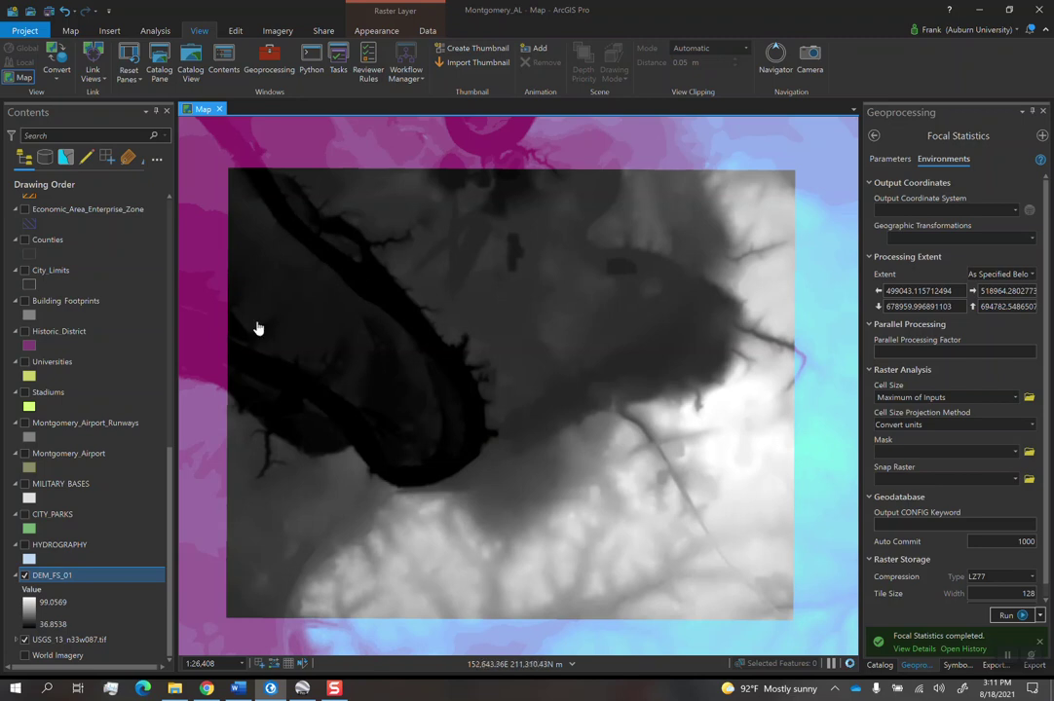
click(24, 639)
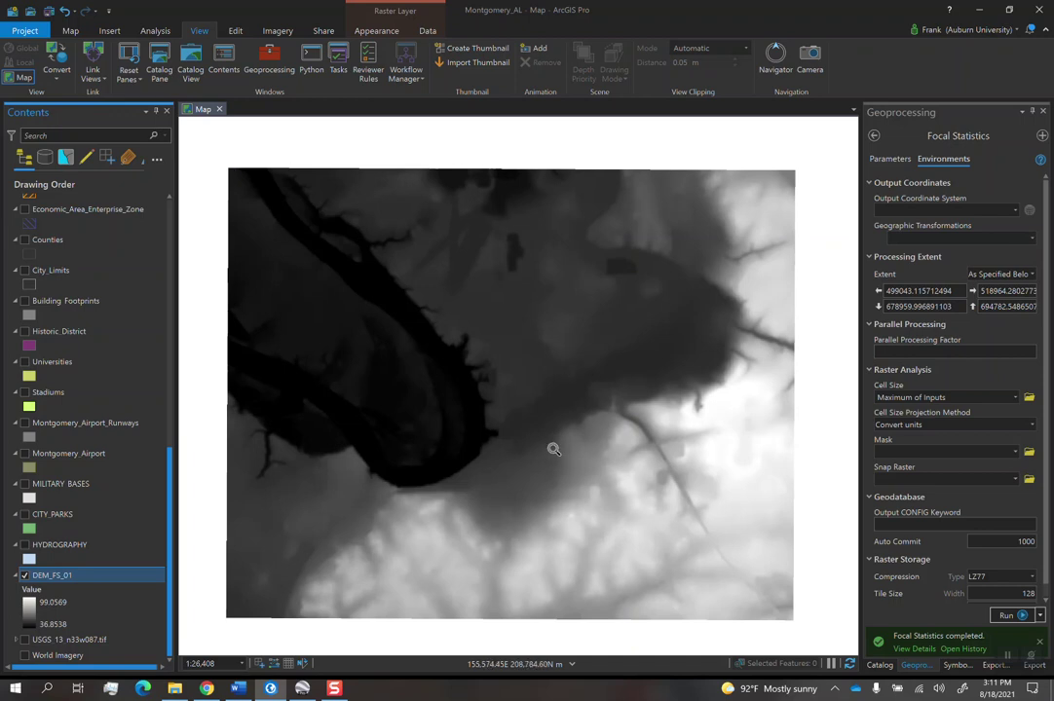
scroll(554, 450, up, 1)
drag(554, 456, 565, 453)
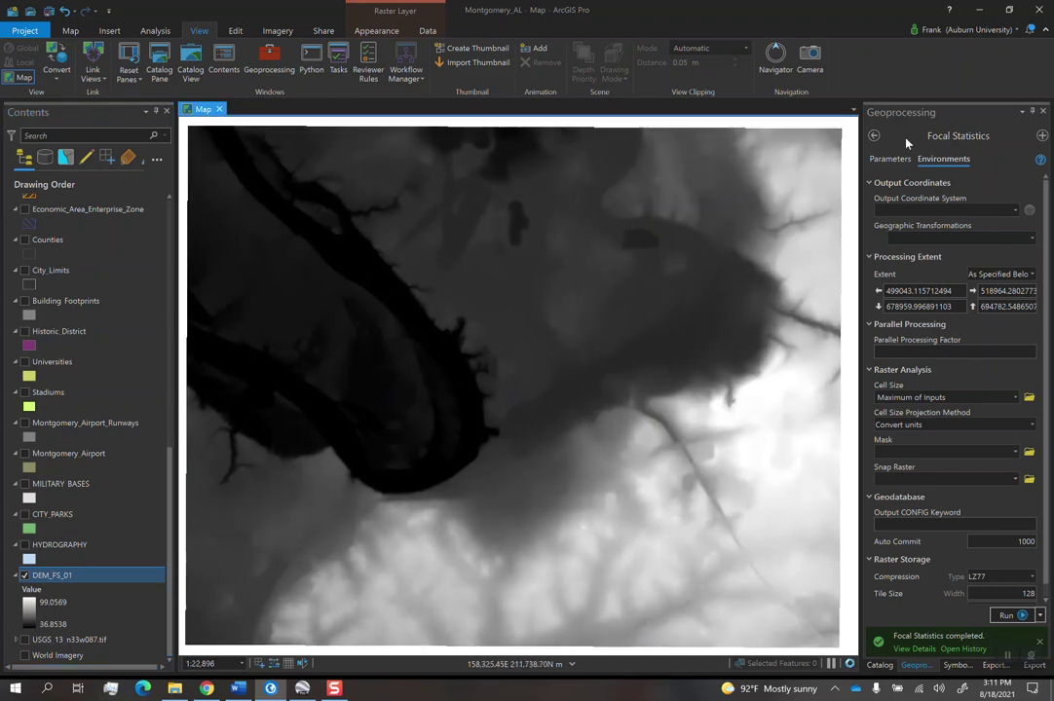
- Search the geoprocessing tools for 'contour'
click(889, 158)
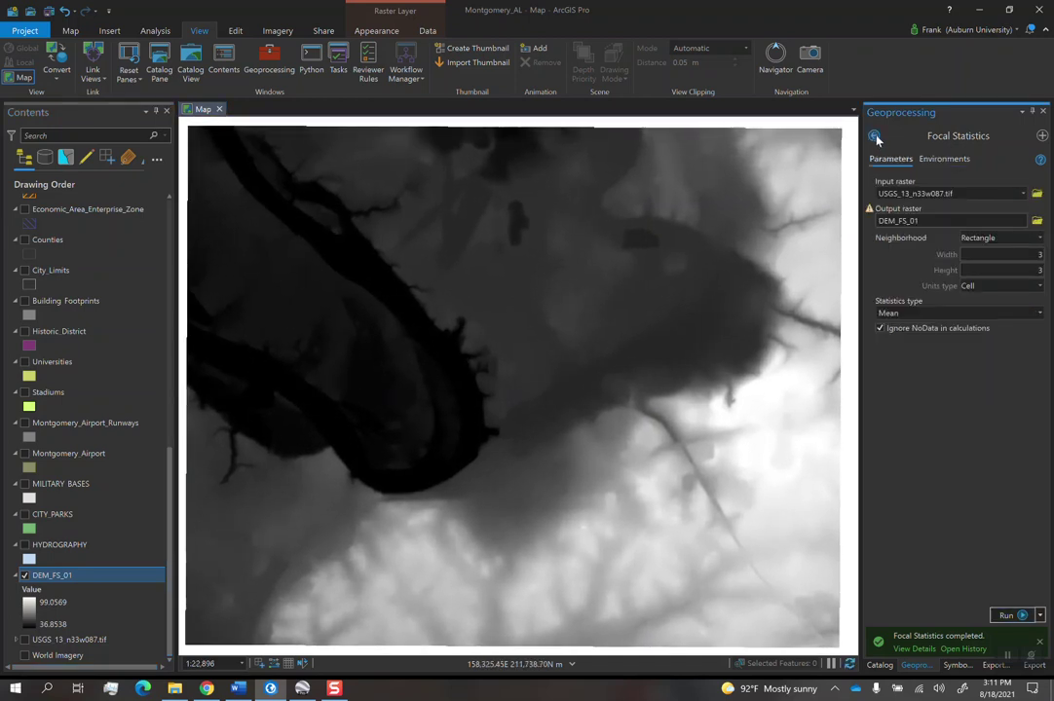
click(874, 135)
click(1017, 136)
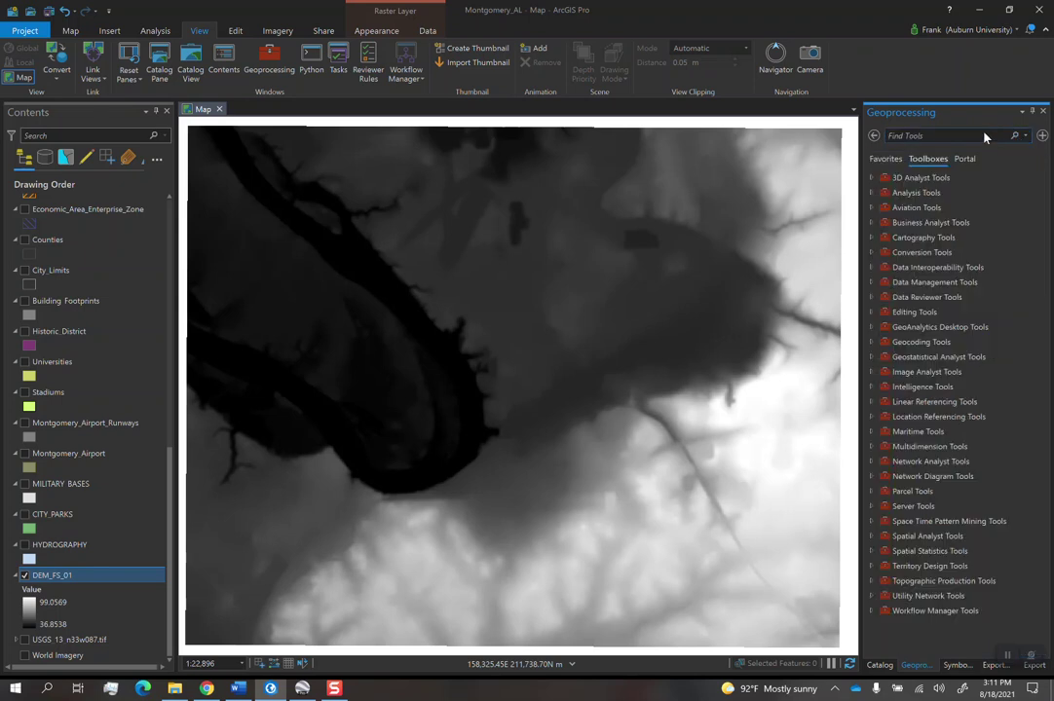
text(contour)
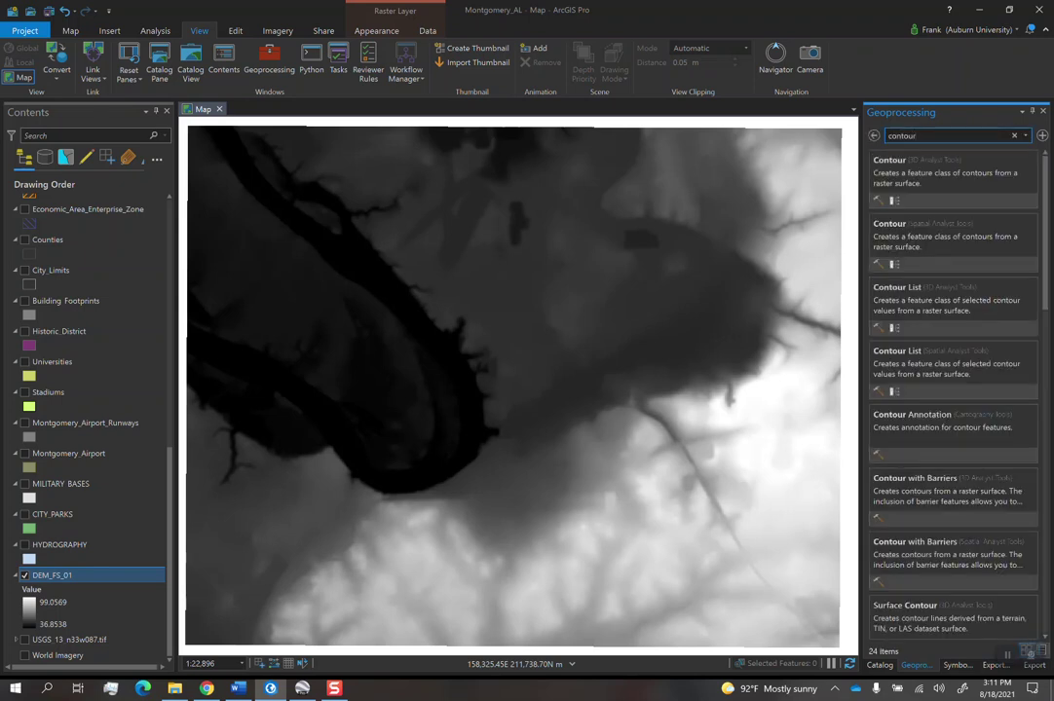
- Set Contour to use DEM_FS_01, output Contour_DEM_FS_1, interval 1, Z factor 3.28084
click(940, 167)
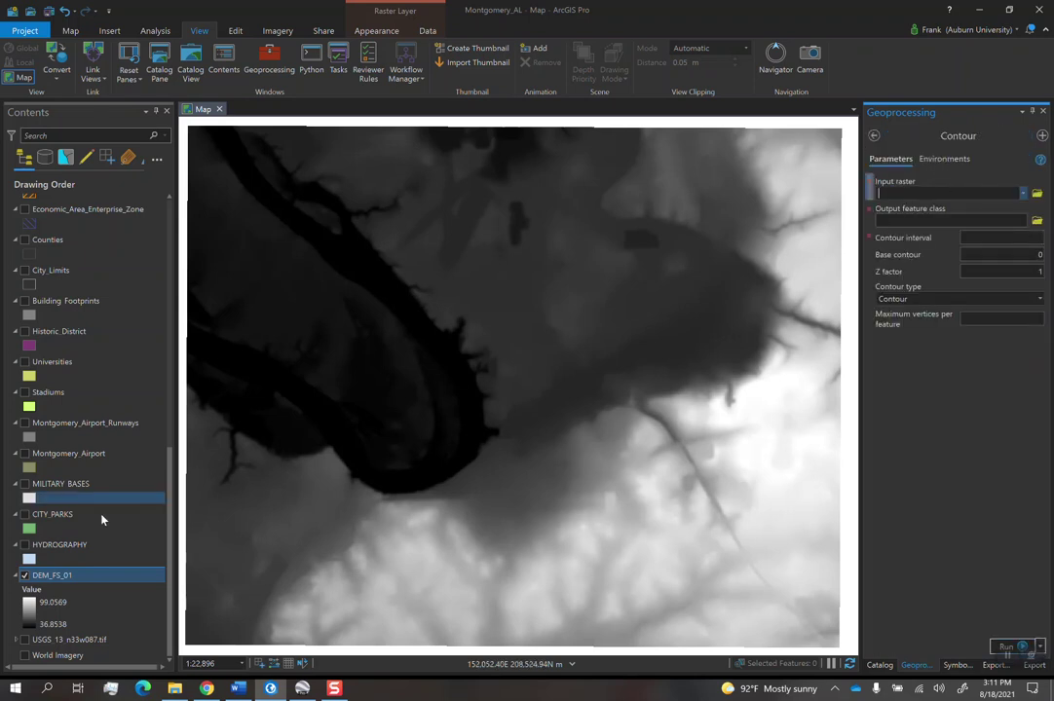
click(920, 193)
text(DEM_FS_01)
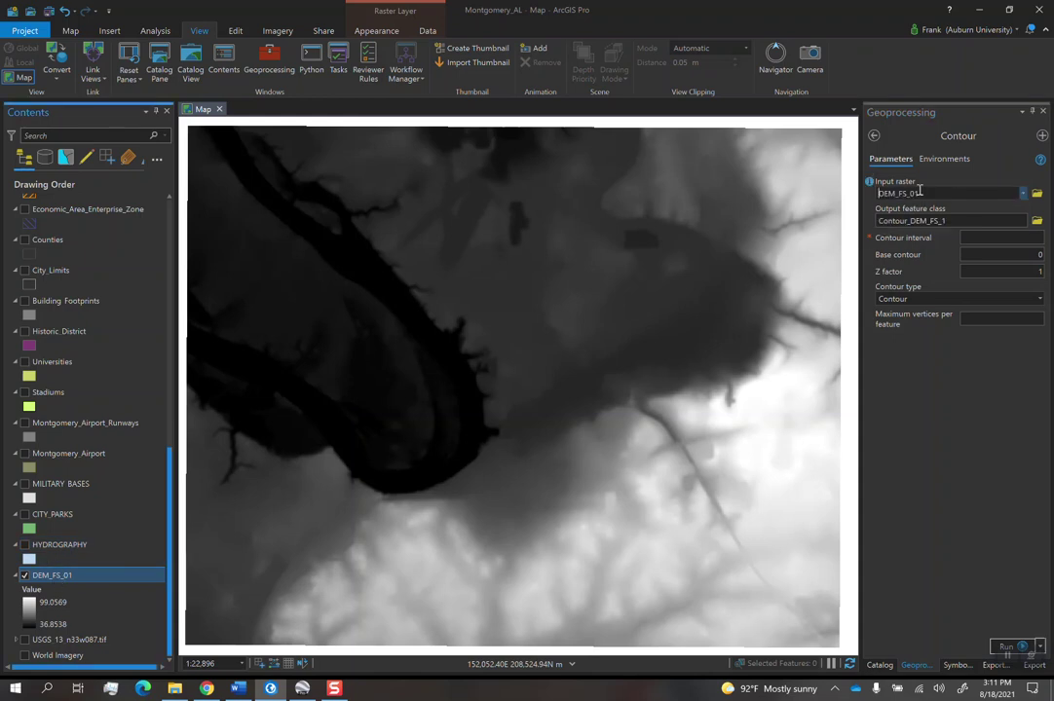
click(966, 221)
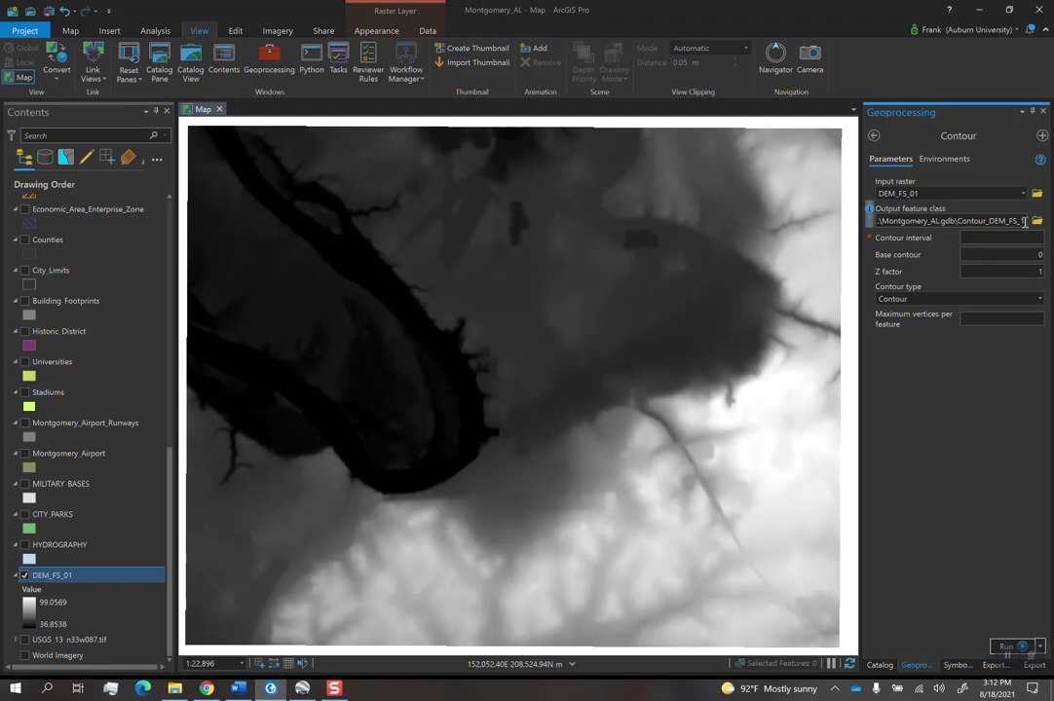
click(1025, 236)
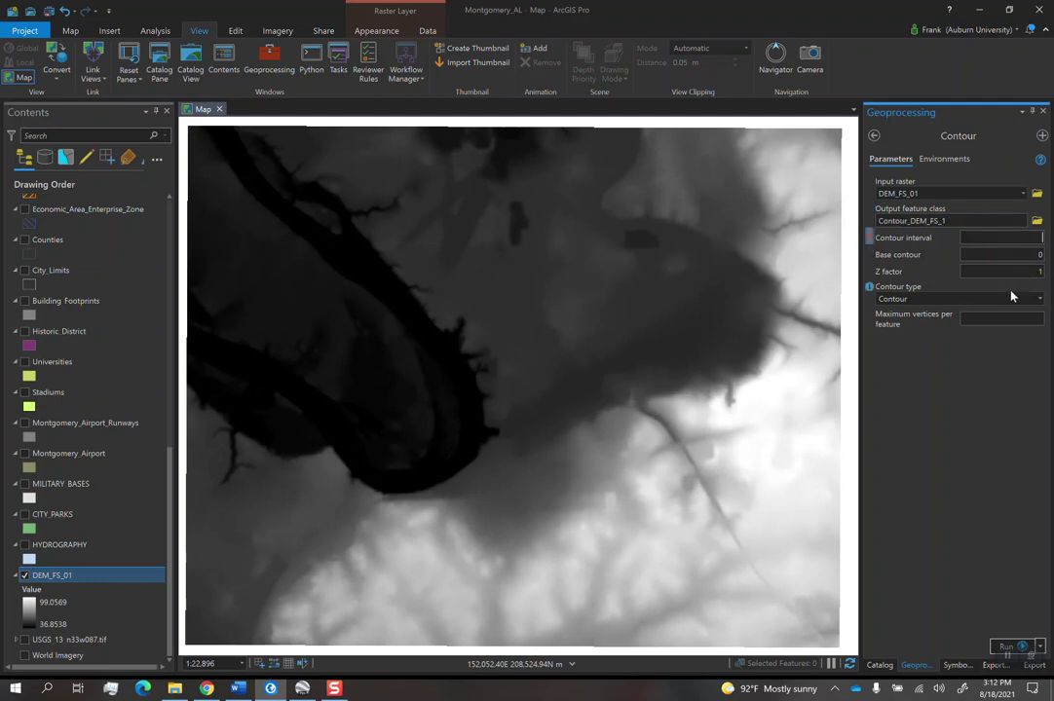
text(1)
key(Tab)
key(Tab)
text(3.2808)
click(985, 403)
- Keep the default processing extent and run the contour generation
click(951, 164)
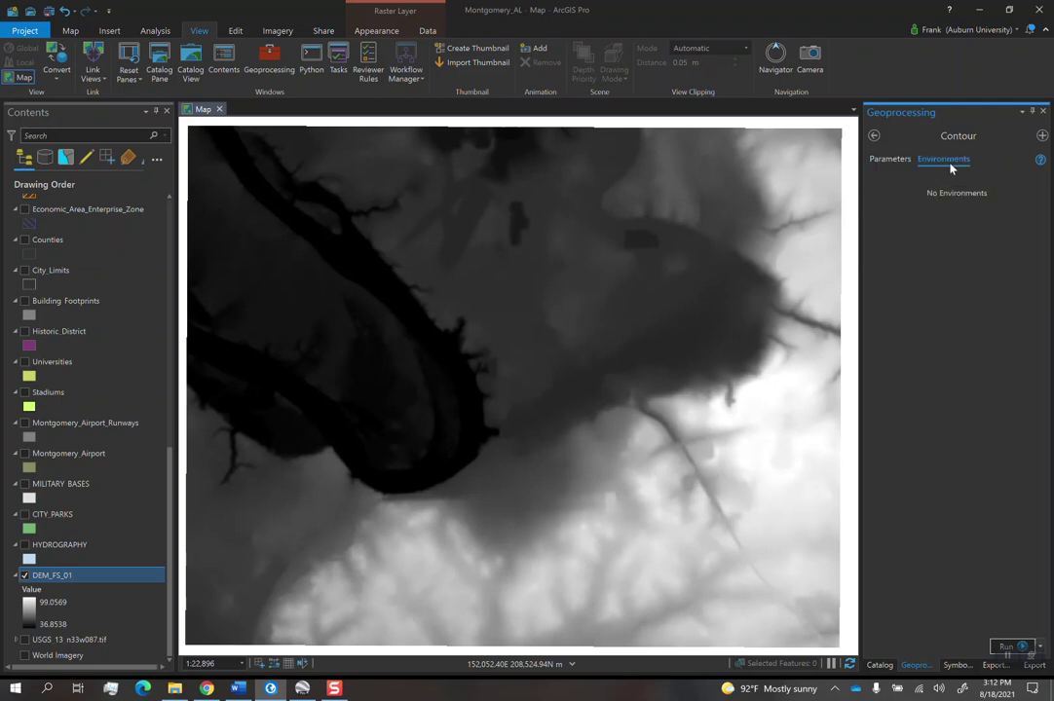
click(1022, 275)
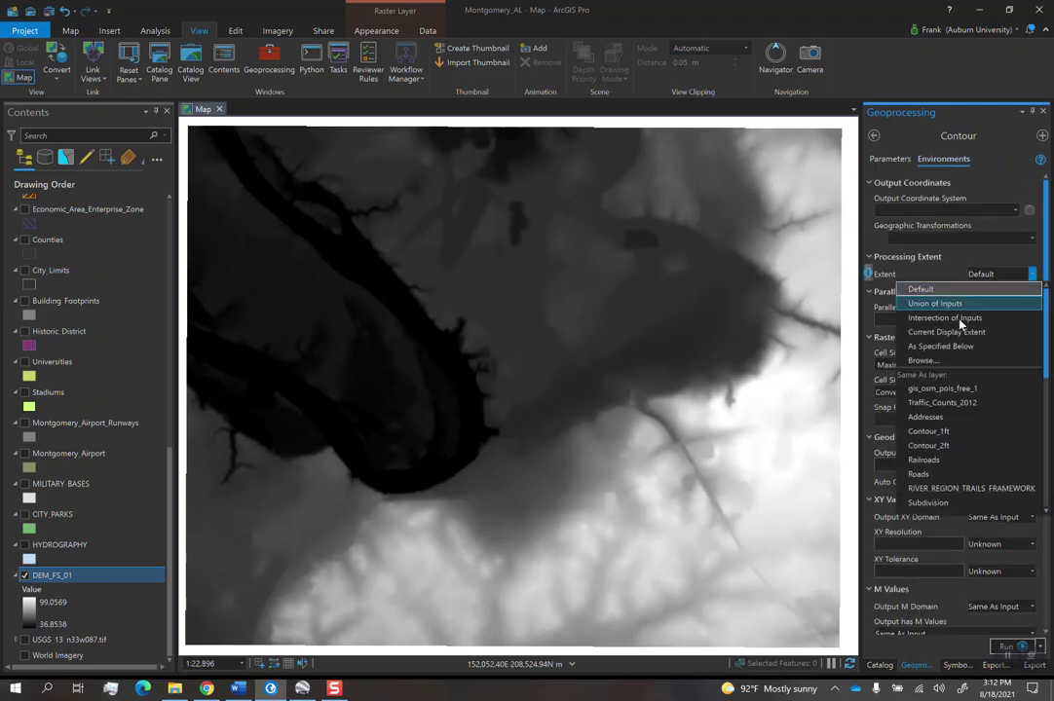
click(1031, 277)
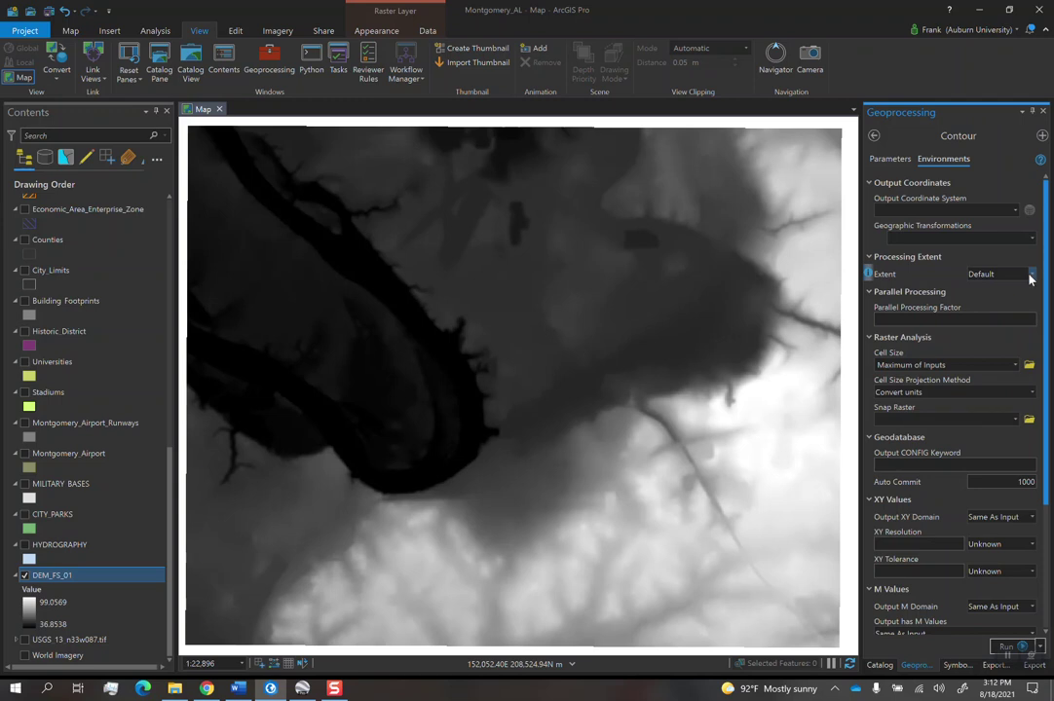
click(1001, 646)
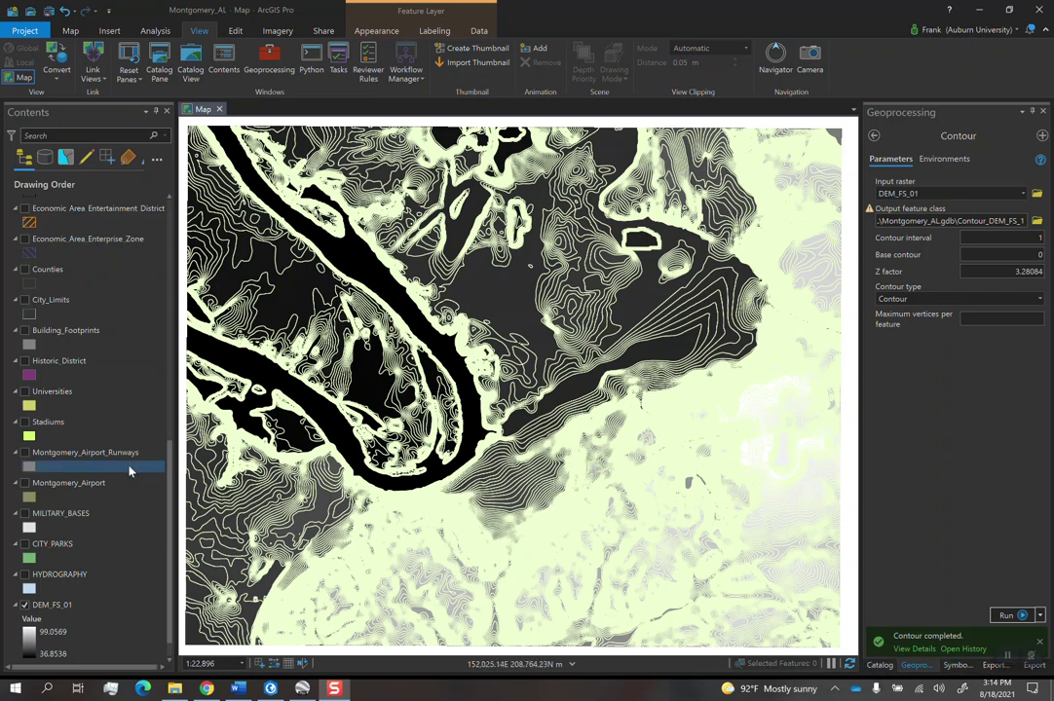
- Make Contour_DEM_FS_1 dark red at 0.5 pt and hide the DEM_FS_01 raster
scroll(117, 439, up, 15)
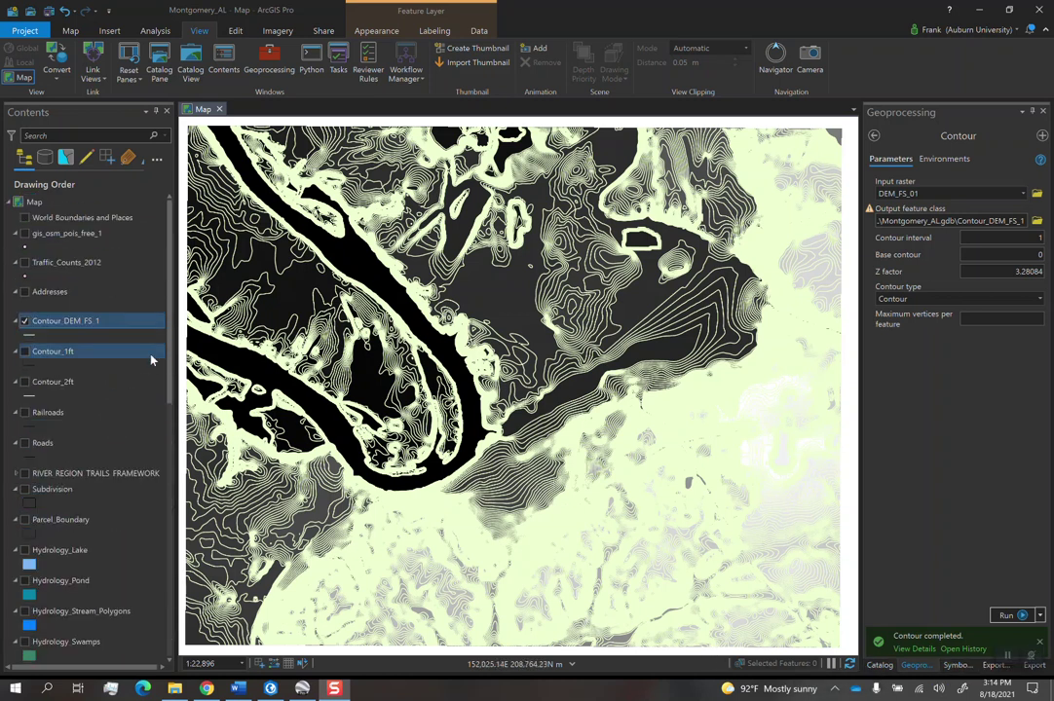
scroll(93, 439, down, 4)
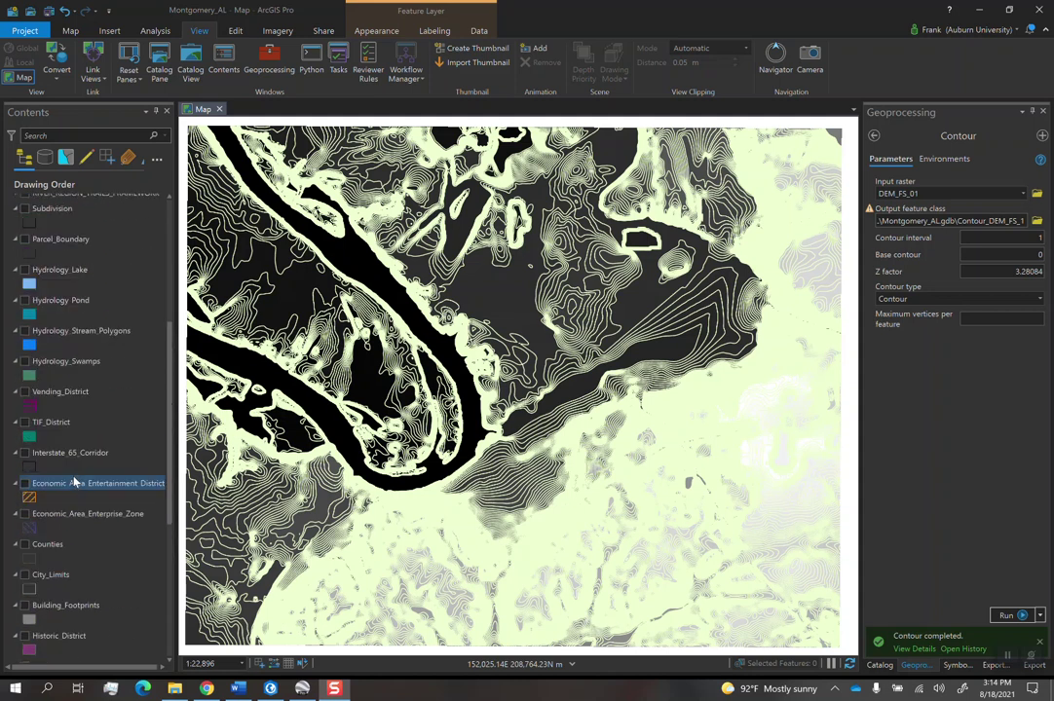
scroll(78, 438, up, 4)
click(31, 304)
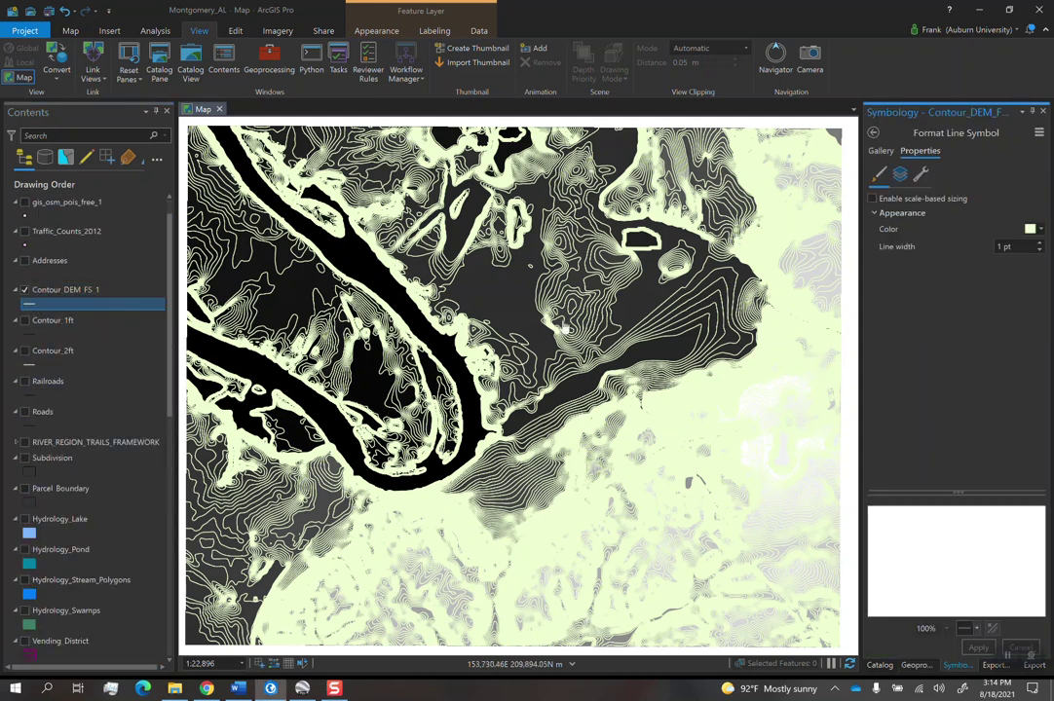
click(1030, 229)
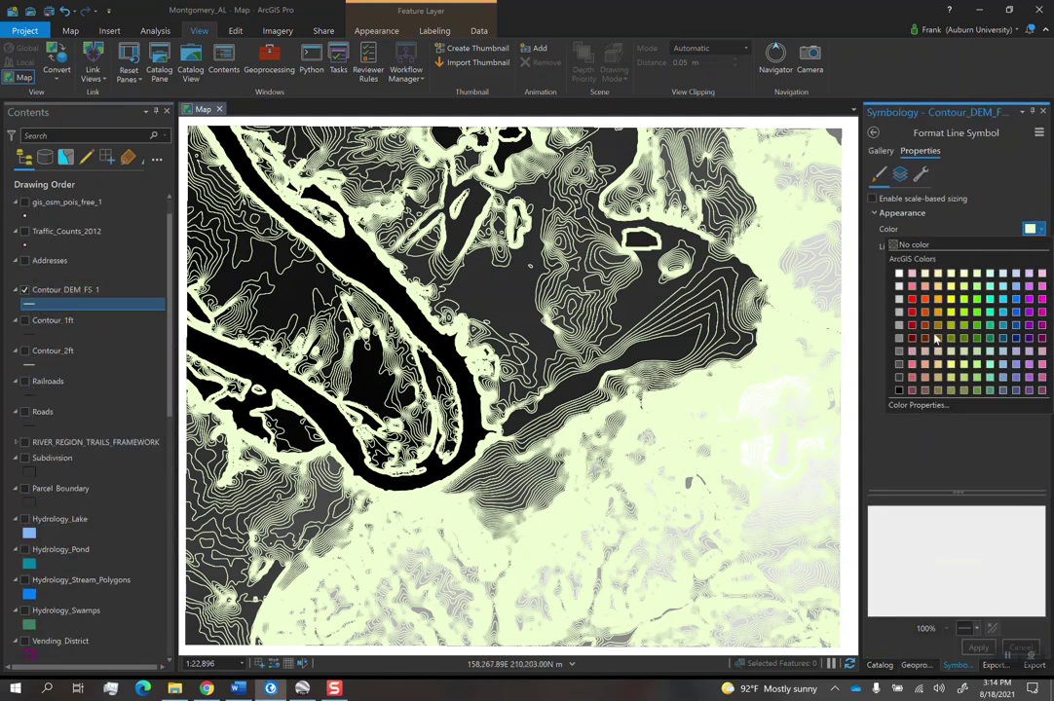
click(912, 331)
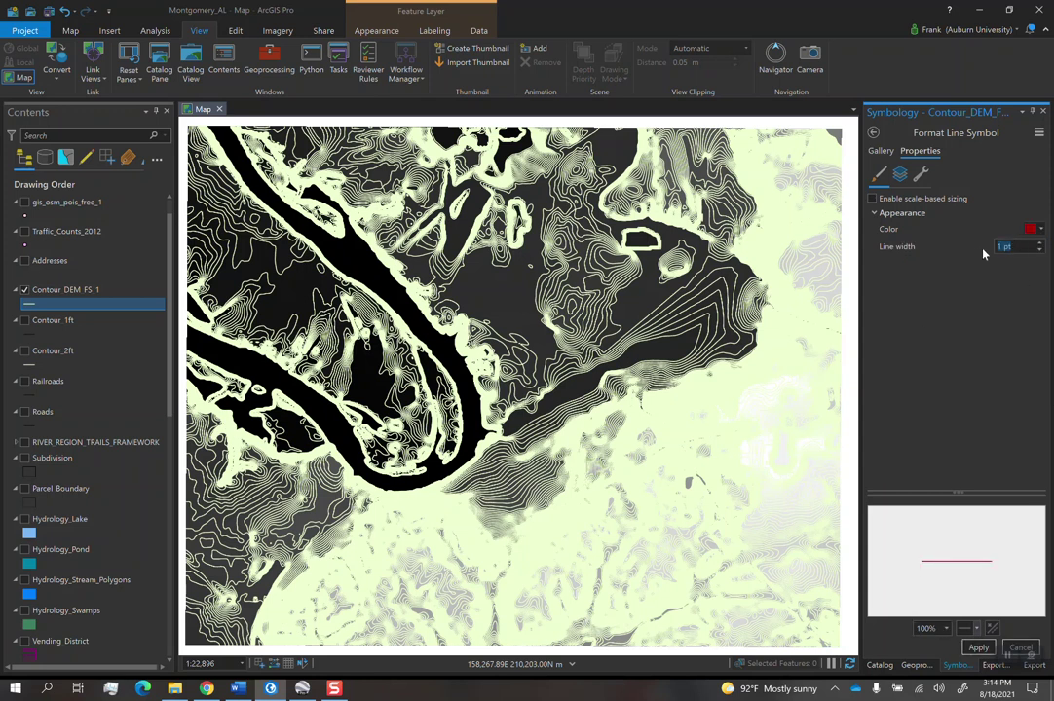
text(0.5)
key(Return)
scroll(127, 390, down, 10)
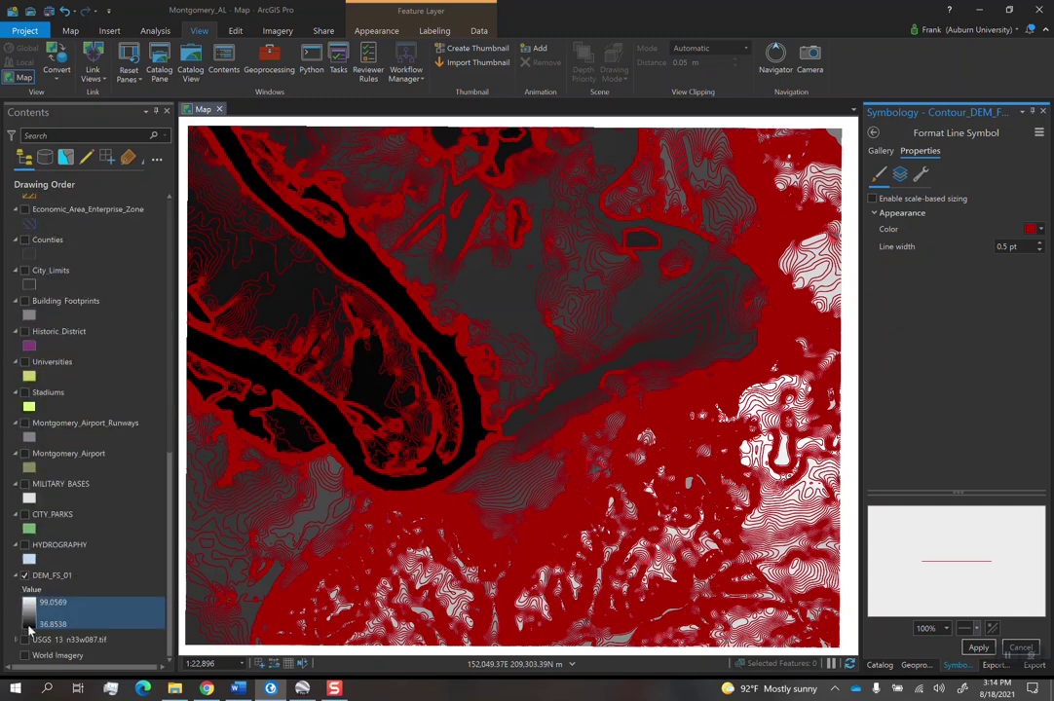
click(25, 576)
- Turn on Contour_1ft beside the red Contour_DEM_FS_1 lines and pan to compare the two sets
scroll(107, 390, up, 3)
scroll(95, 360, up, 5)
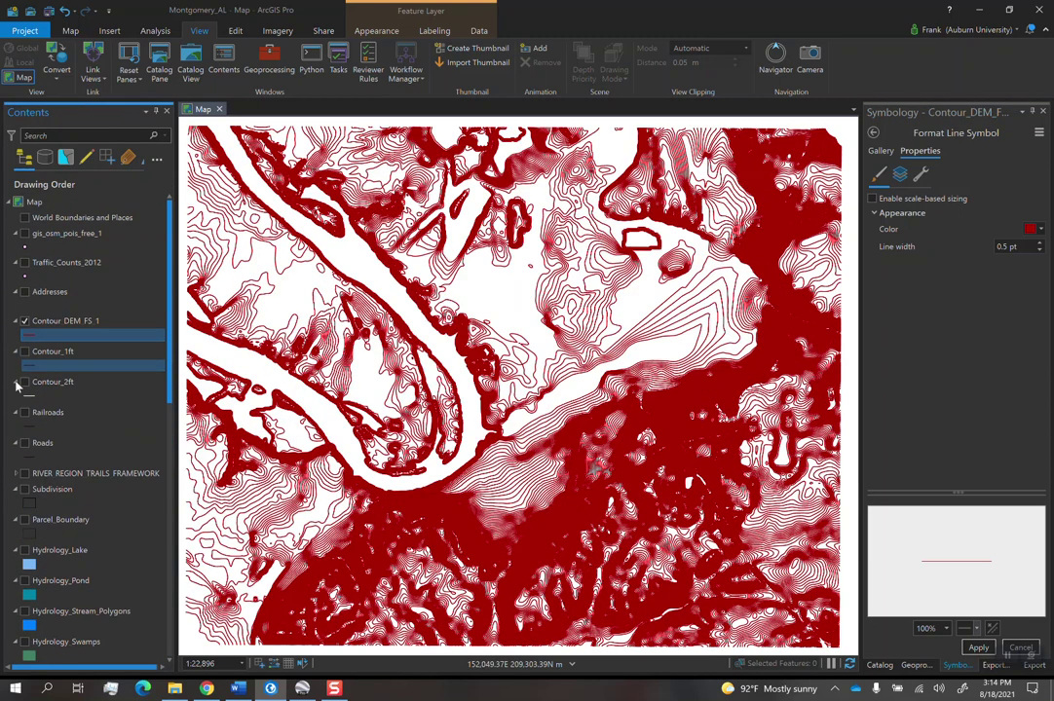
click(24, 351)
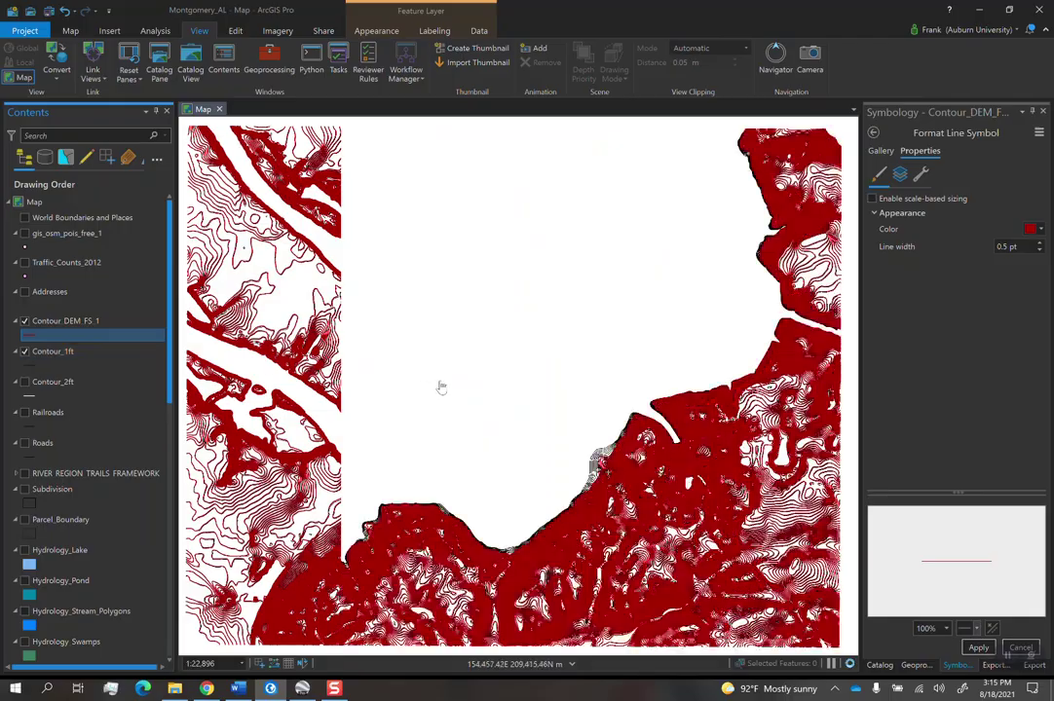
scroll(502, 386, up, 5)
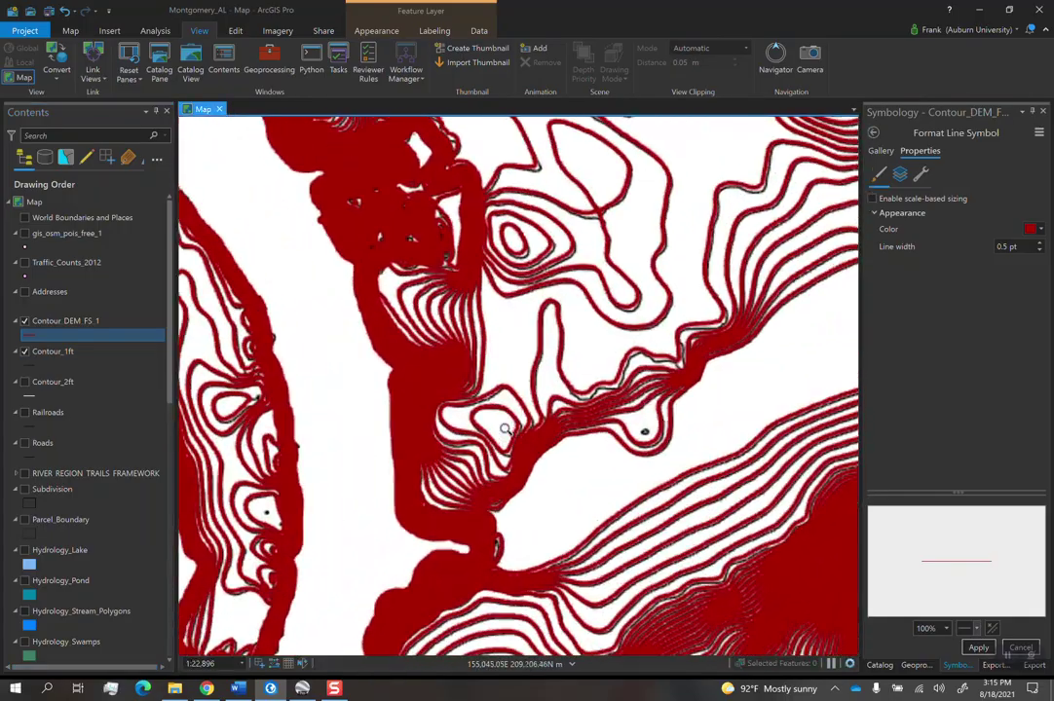
scroll(503, 386, up, 4)
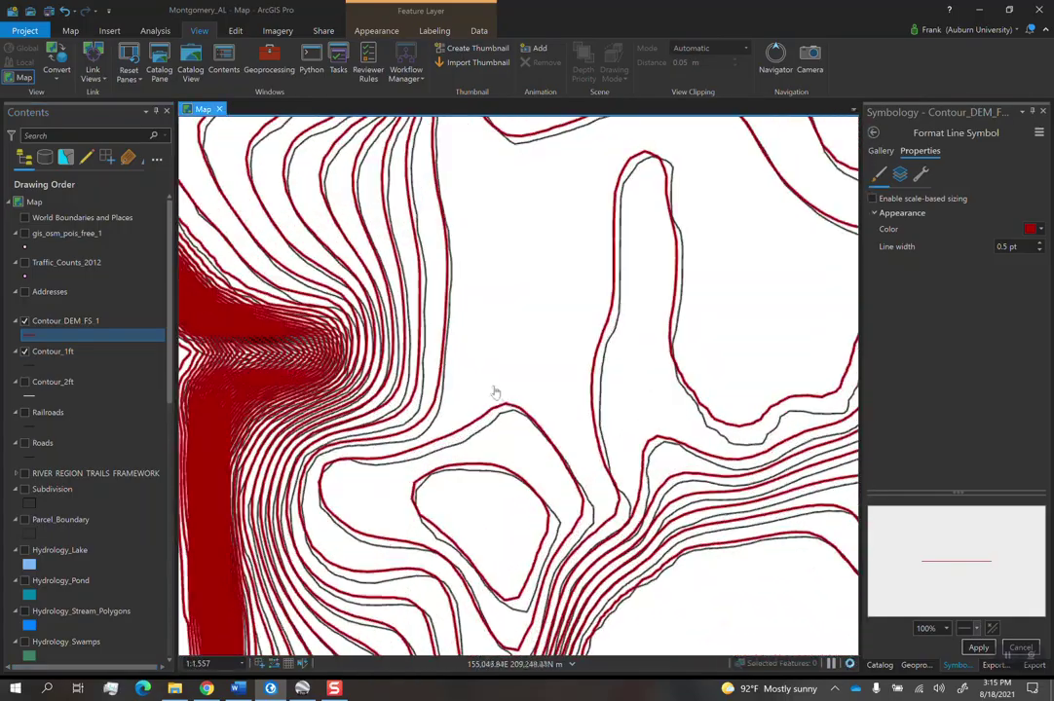
drag(522, 363, 602, 407)
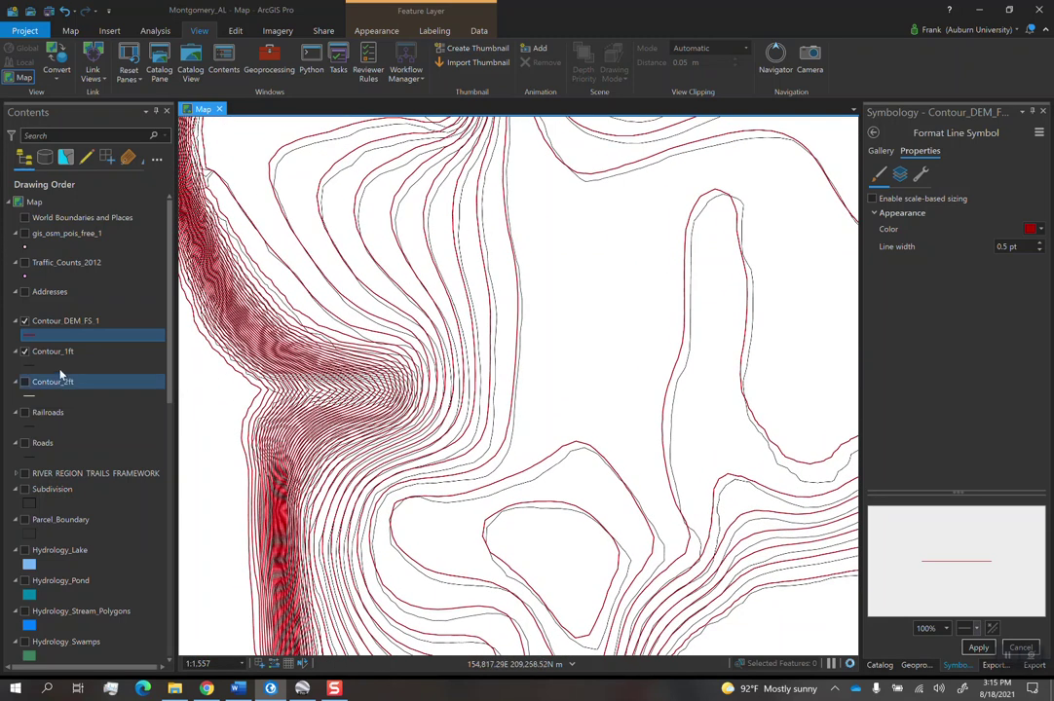
click(24, 351)
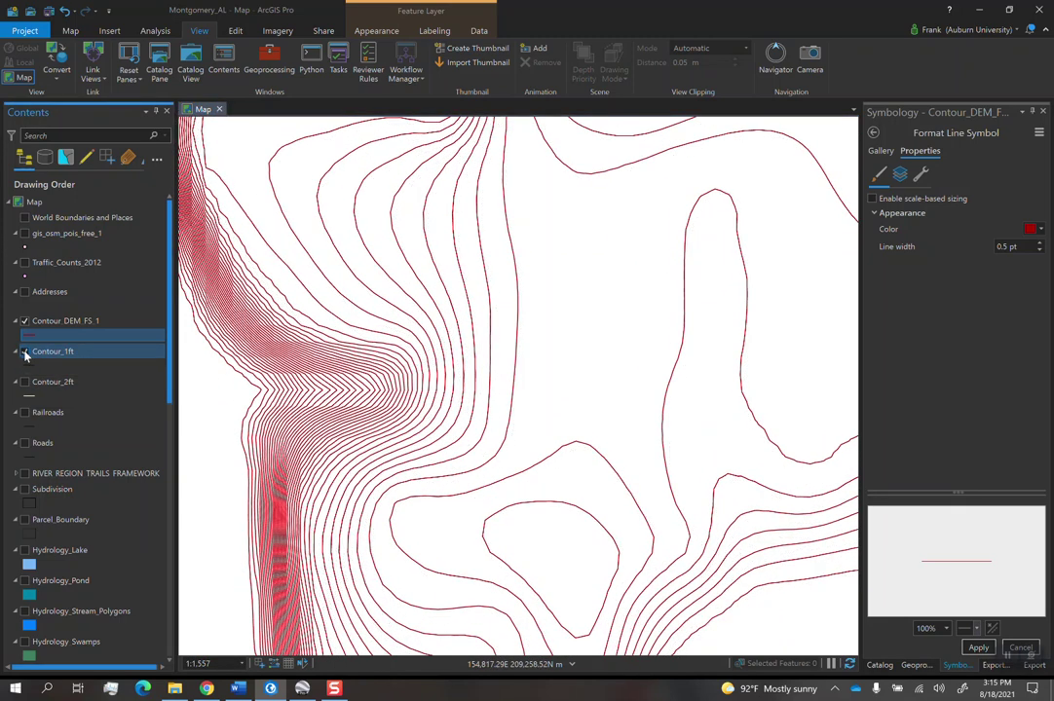
click(25, 352)
click(24, 321)
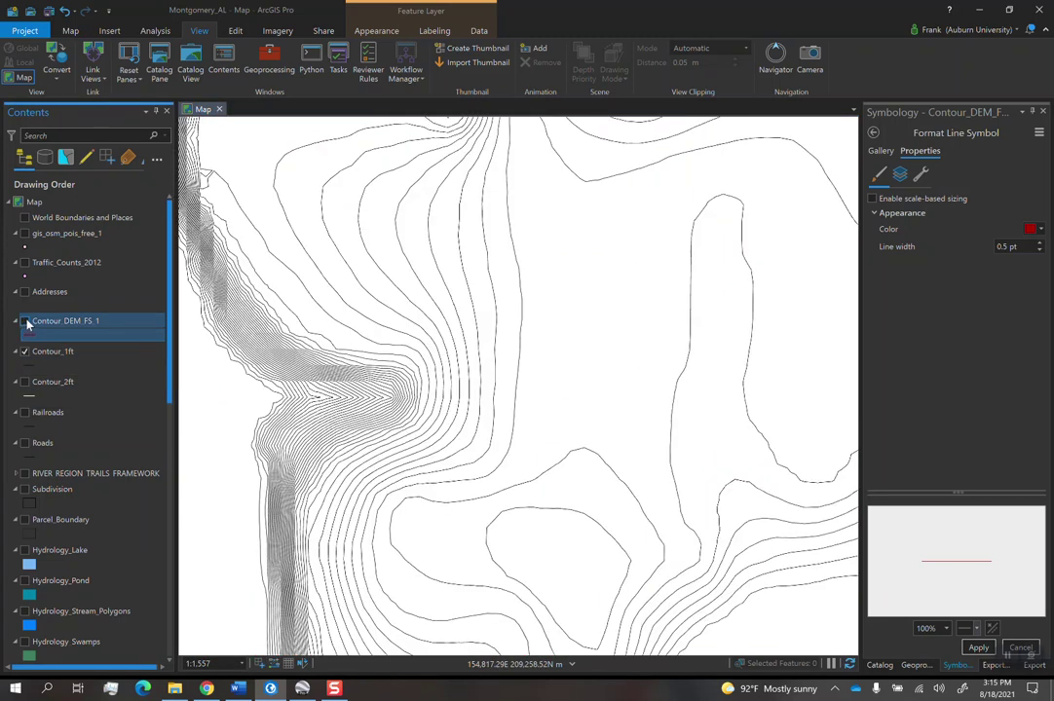
click(24, 351)
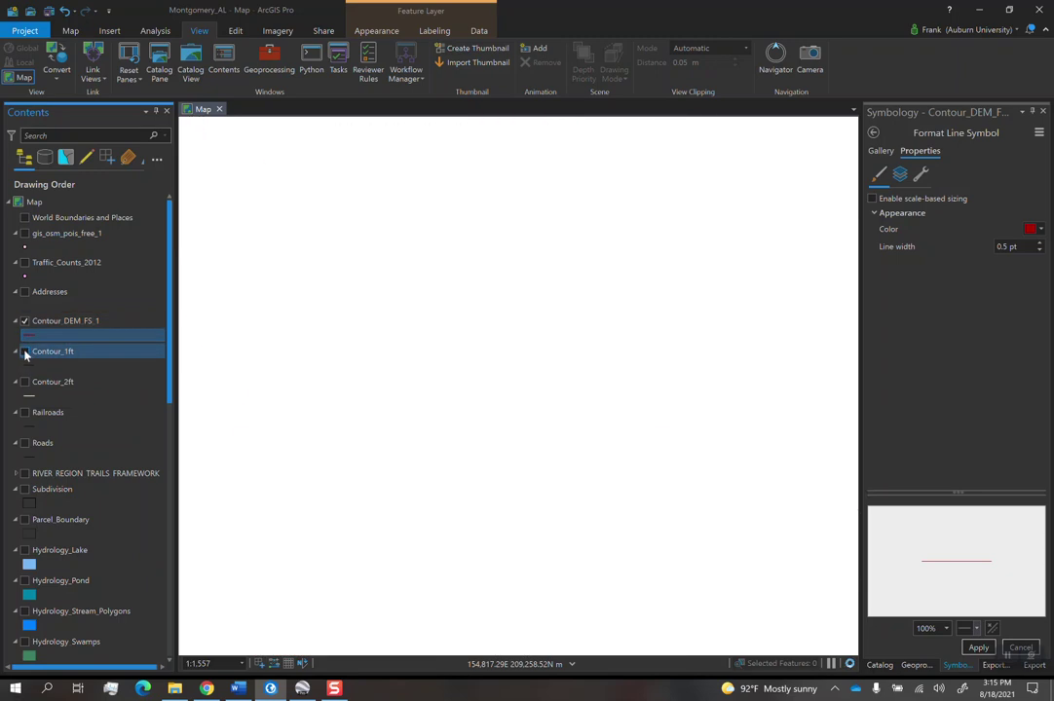
- Toggle Contour_DEM_FS_1 and Contour_1ft again, ending with only the red contours visible
scroll(601, 329, down, 3)
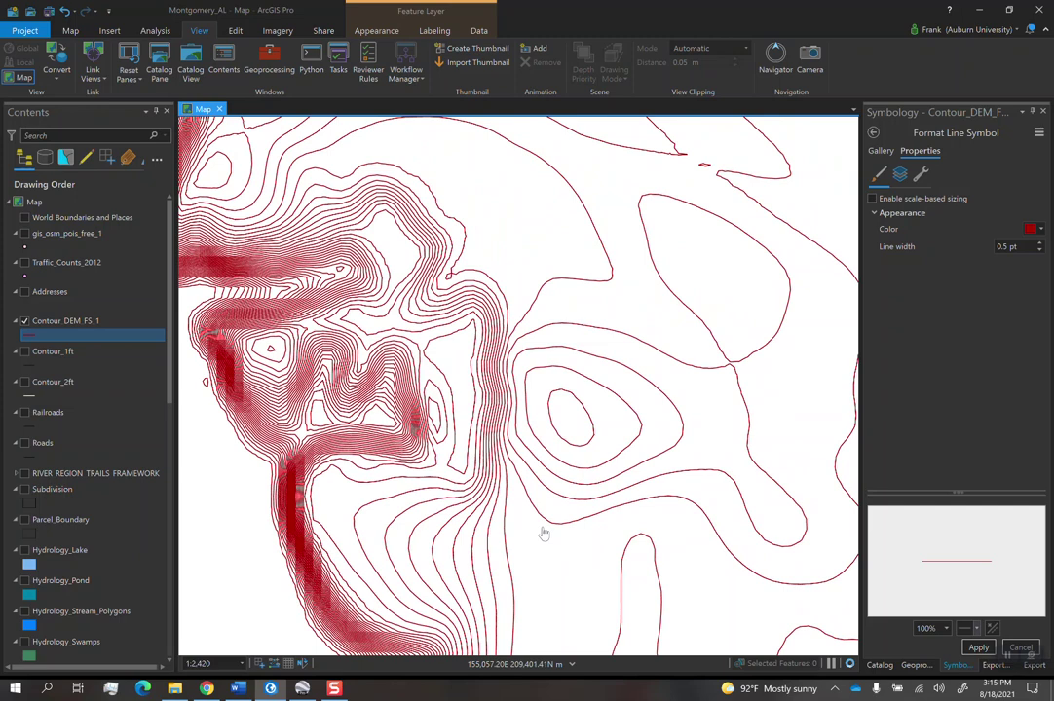
click(25, 322)
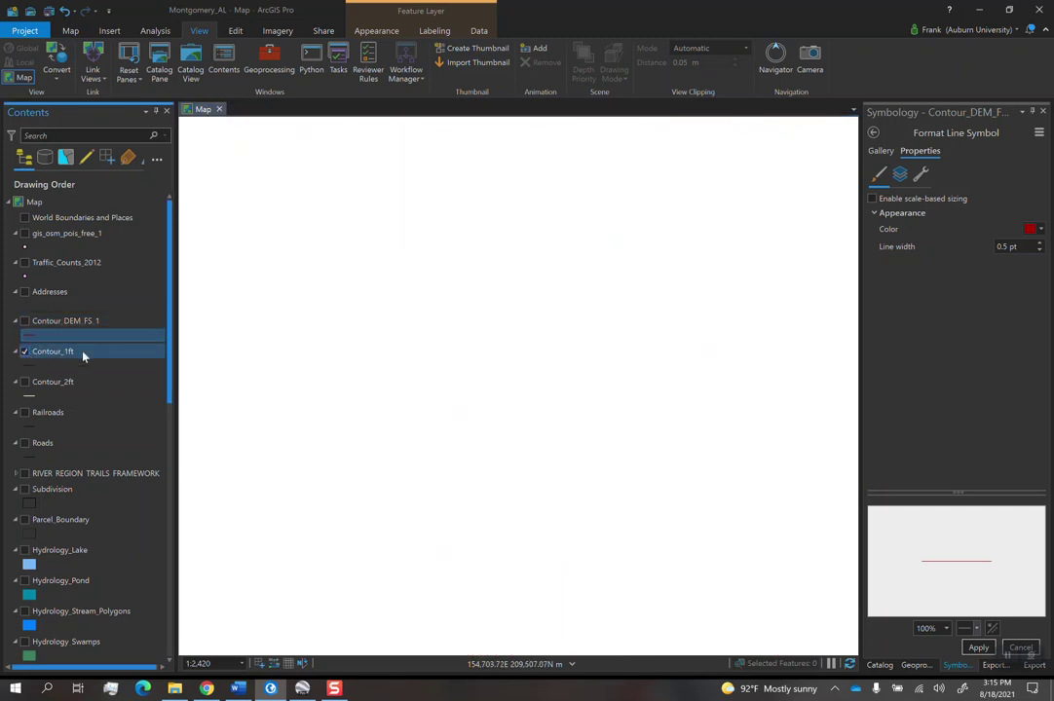
scroll(442, 370, down, 2)
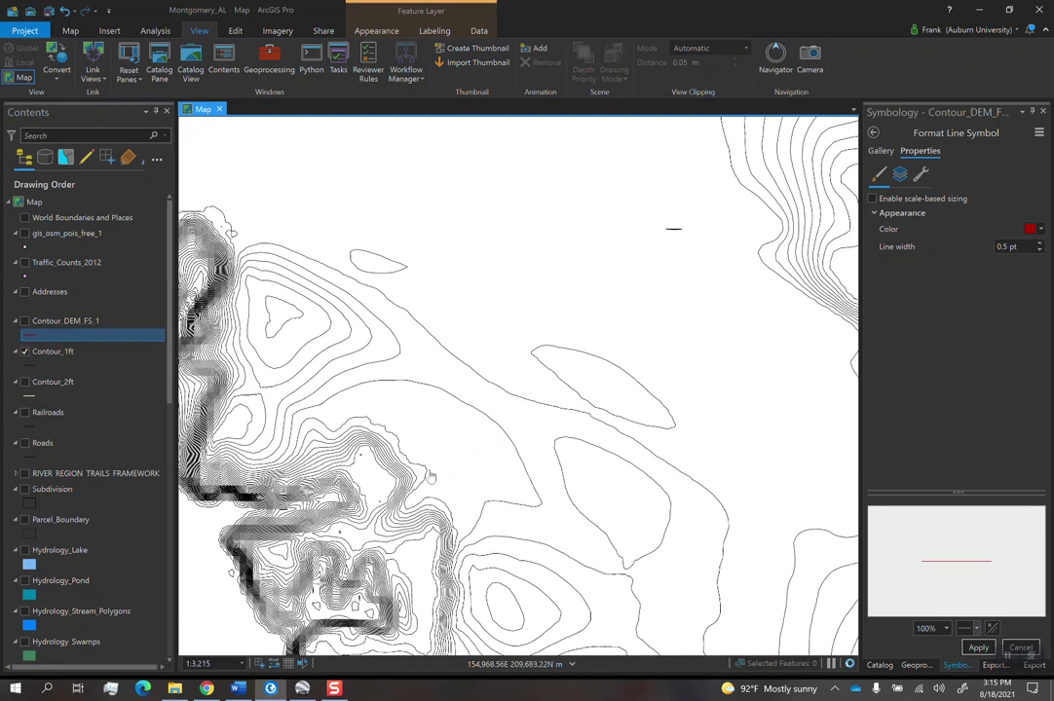
scroll(429, 477, up, 4)
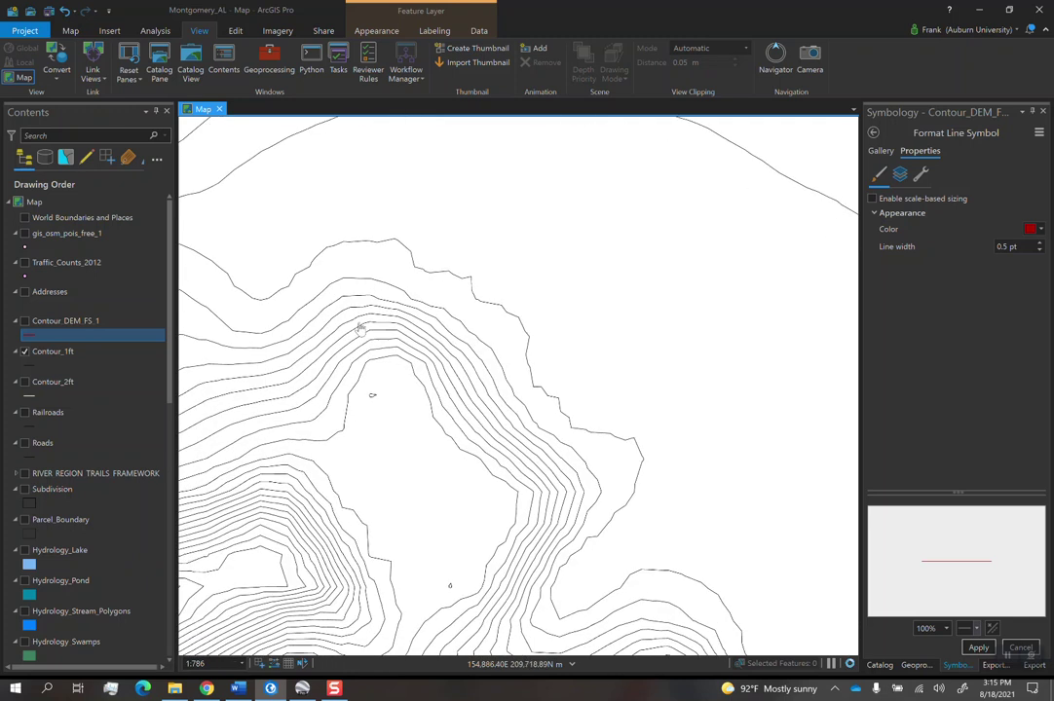
click(25, 321)
click(26, 354)
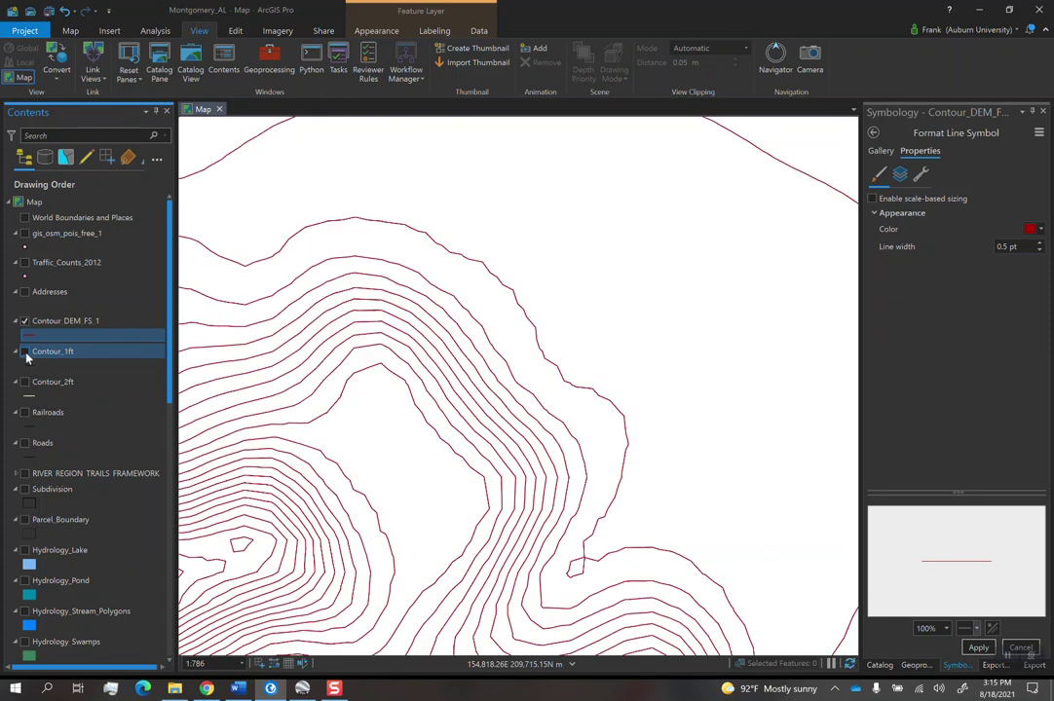
click(25, 353)
click(25, 354)
- Zoom out over wider terrain and switch to showing only the black Contour_1ft lines
click(26, 354)
click(26, 353)
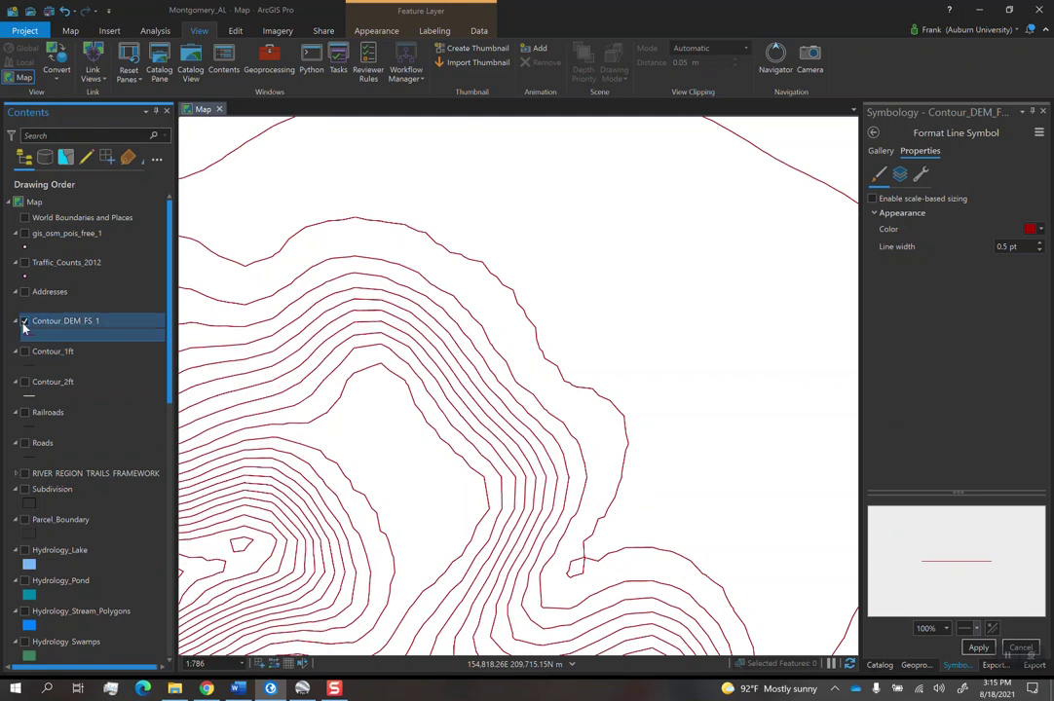
scroll(586, 287, down, 5)
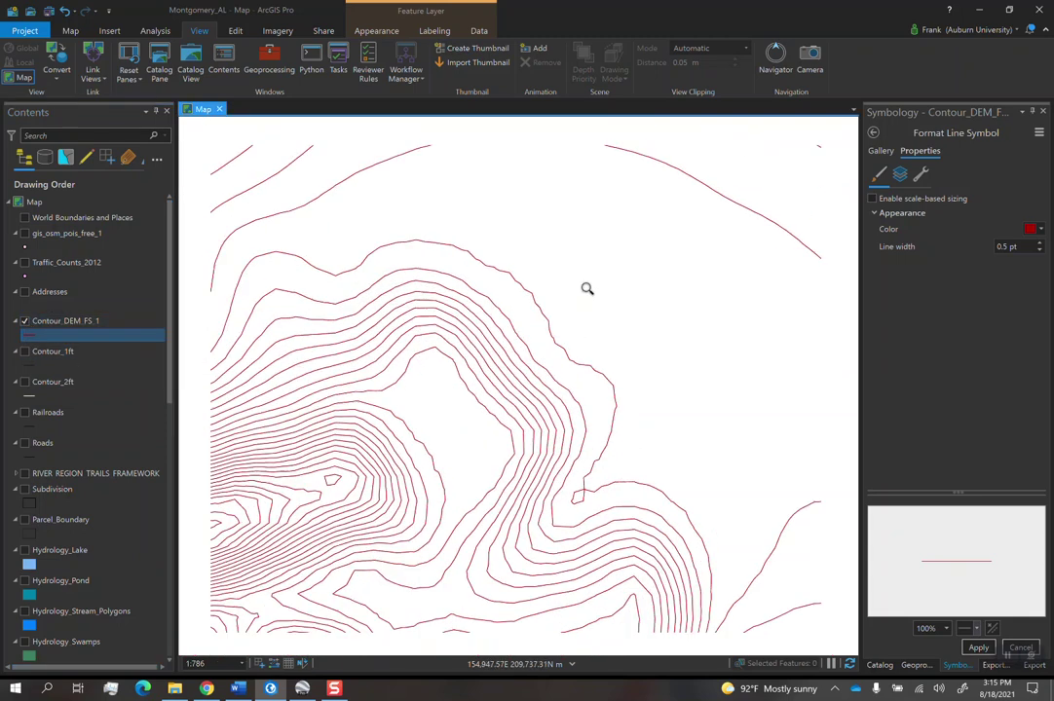
scroll(586, 284, up, 3)
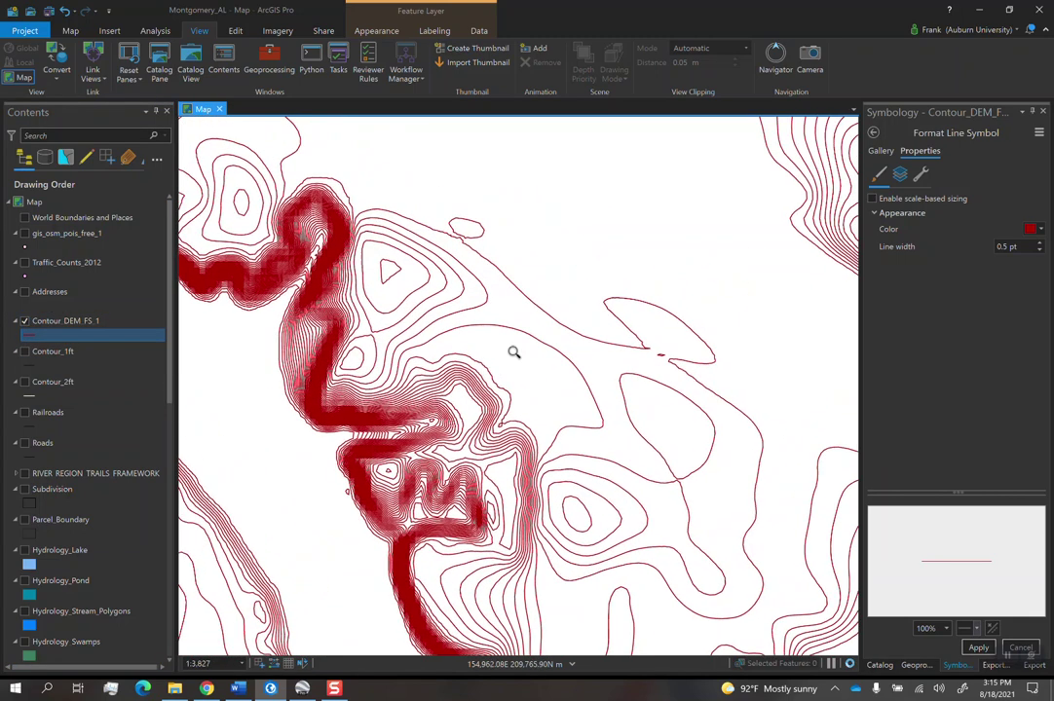
scroll(496, 280, down, 5)
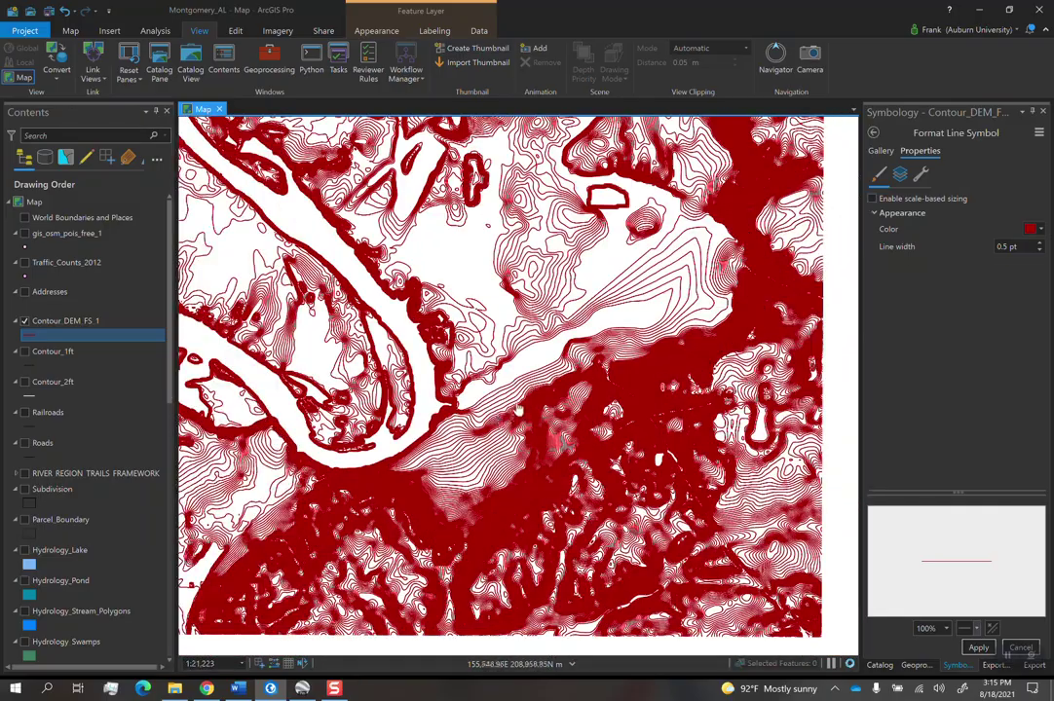
scroll(557, 444, up, 3)
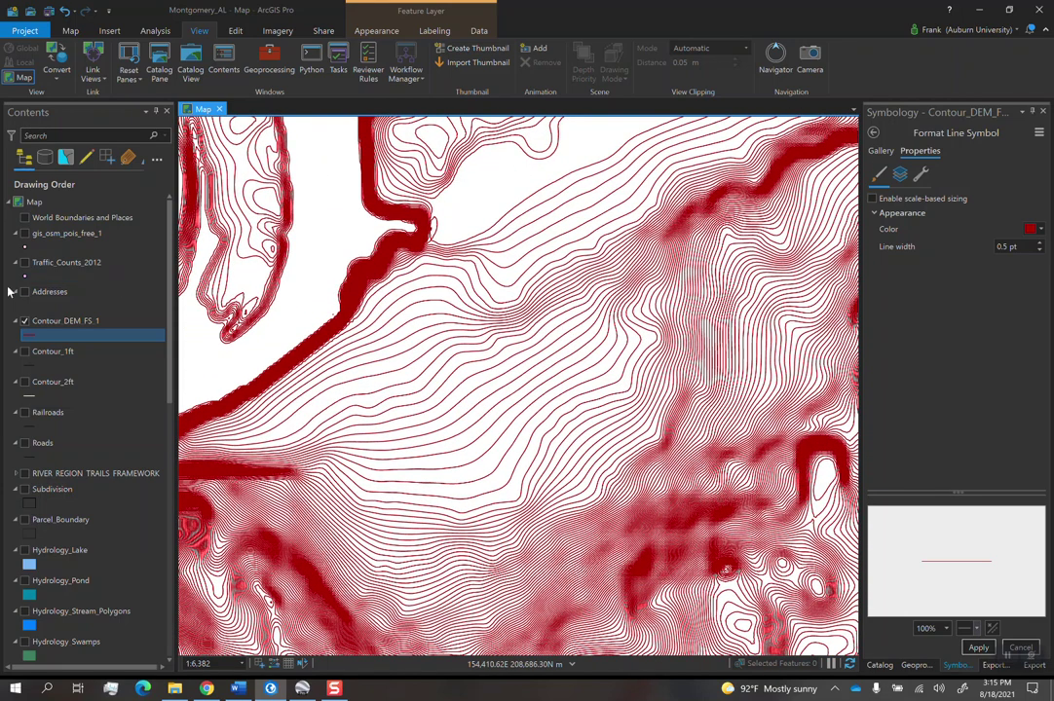
click(25, 351)
click(26, 321)
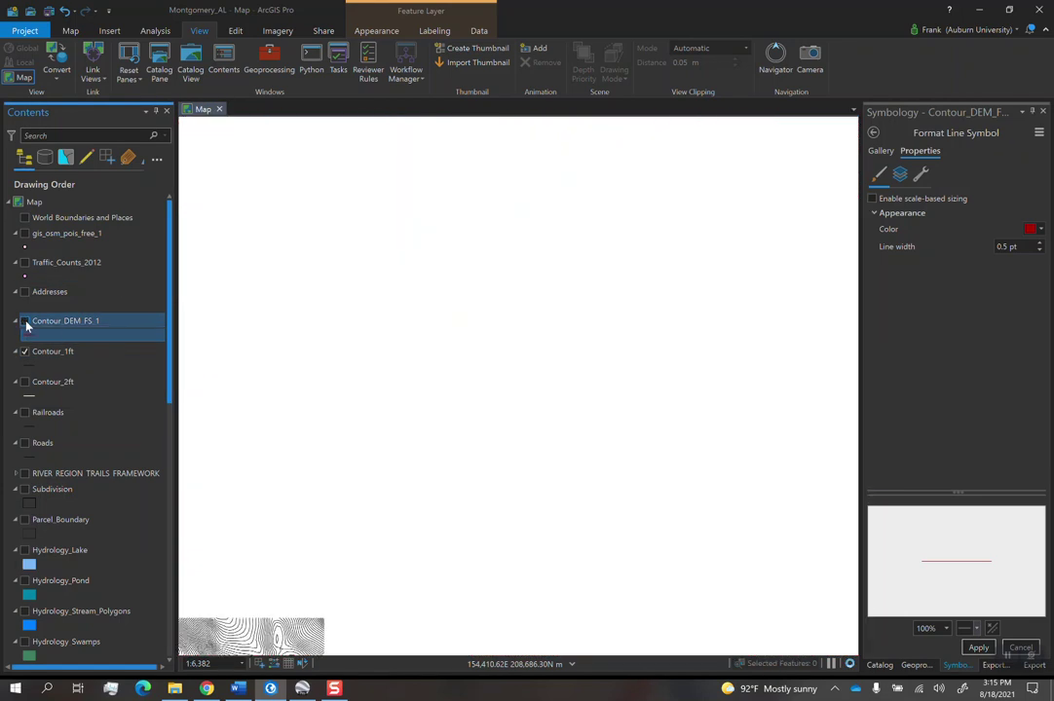
- Pan across several stretches of terrain, toggling both layers, ending with only Contour_DEM_FS_1 shown
drag(641, 409, 622, 307)
drag(579, 399, 643, 341)
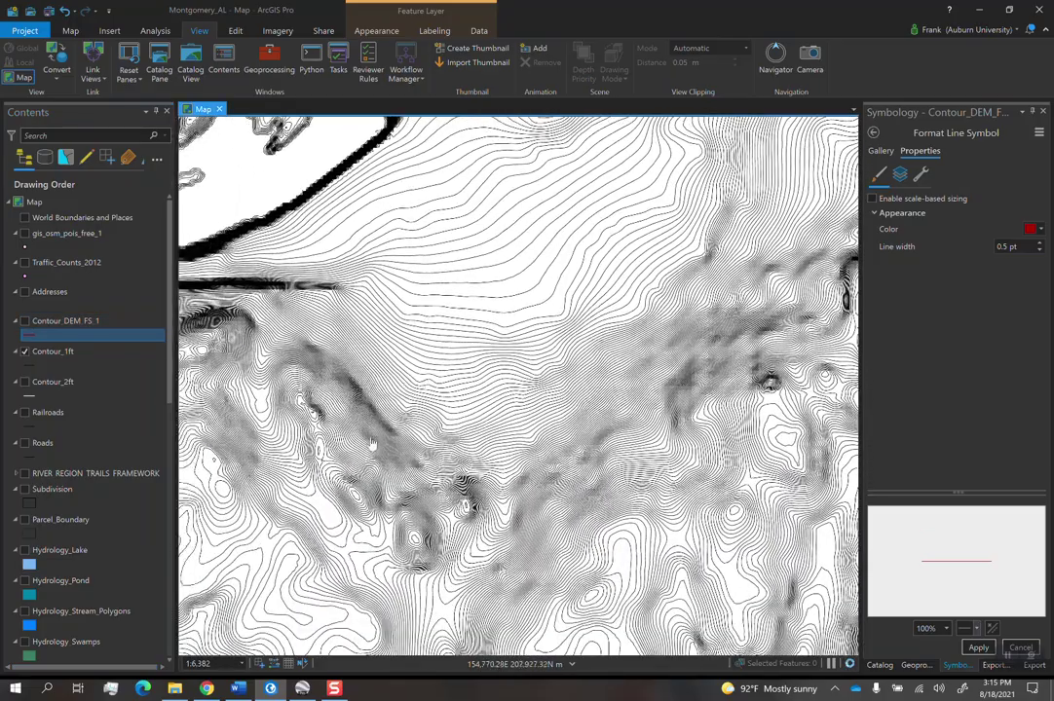
drag(369, 440, 505, 385)
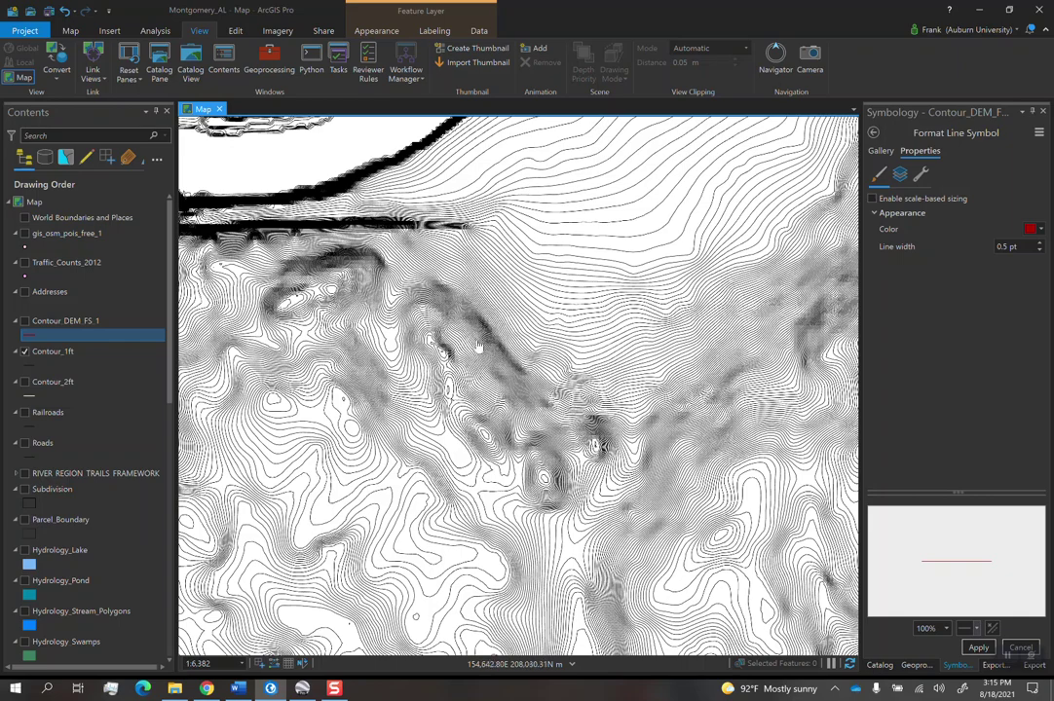
drag(434, 302, 298, 275)
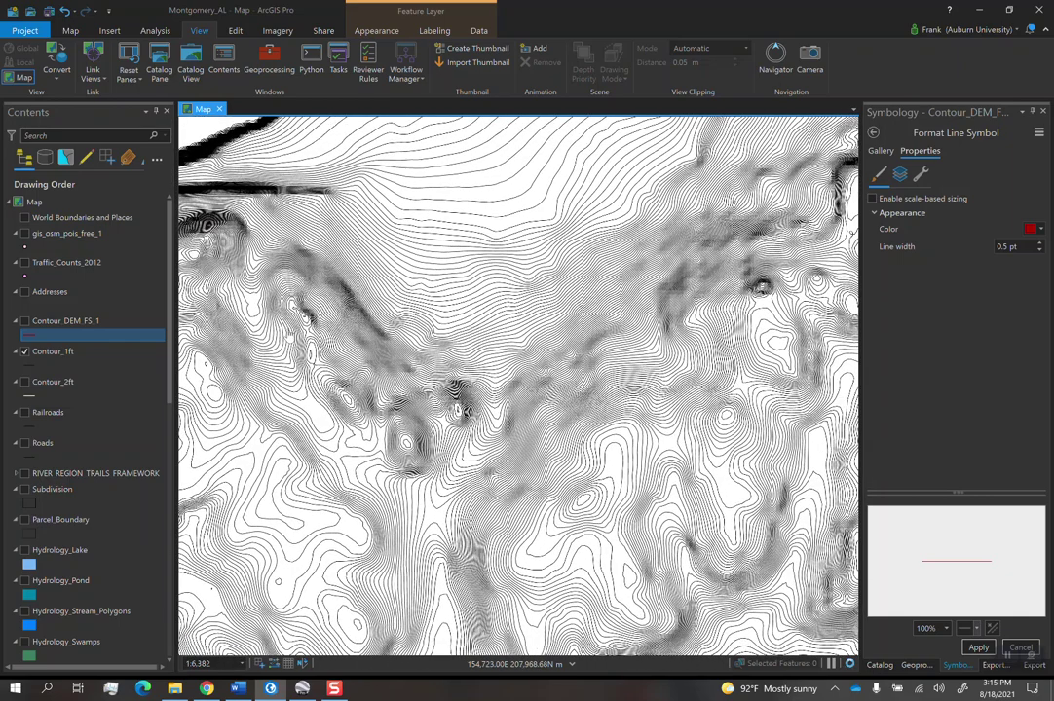
click(24, 320)
click(24, 352)
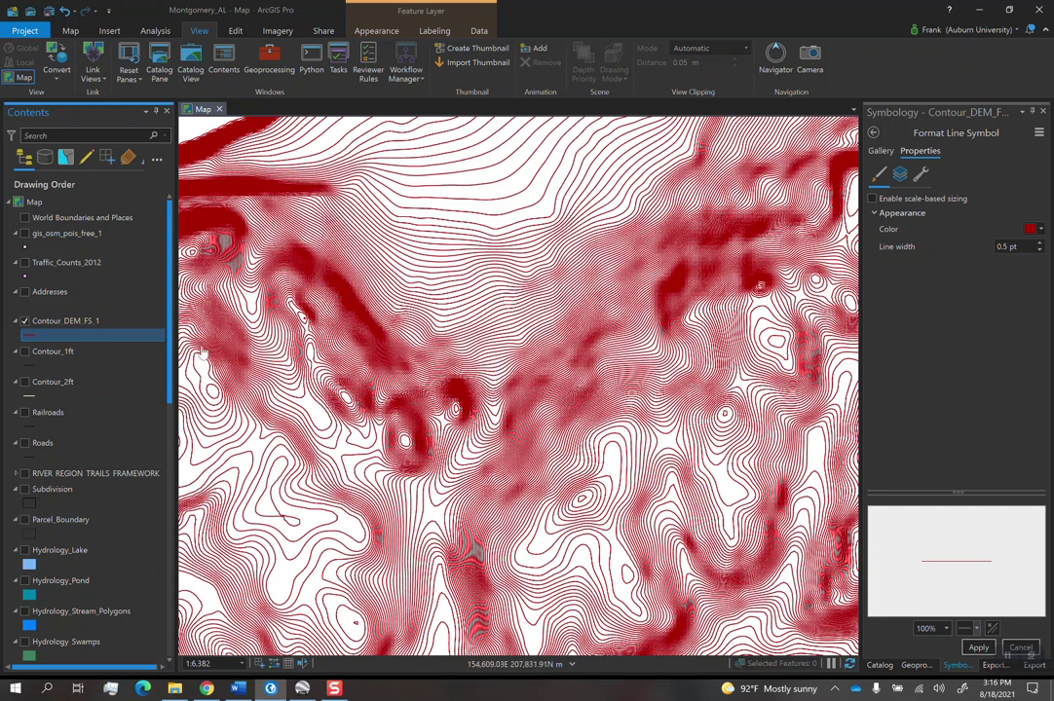
click(24, 321)
click(25, 351)
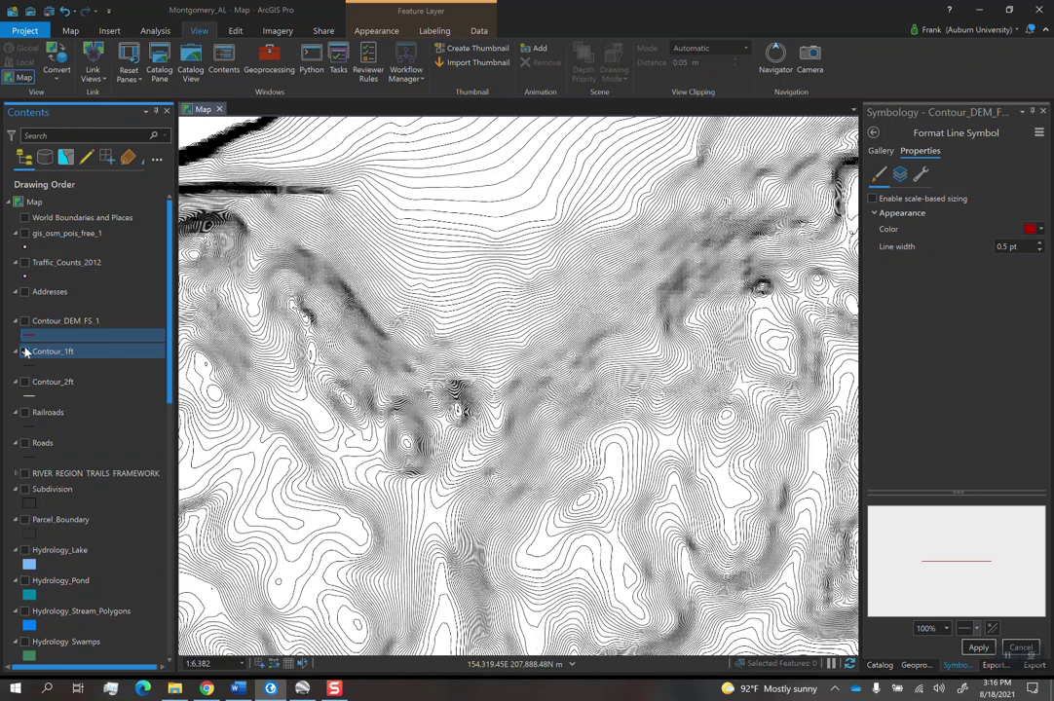
click(25, 321)
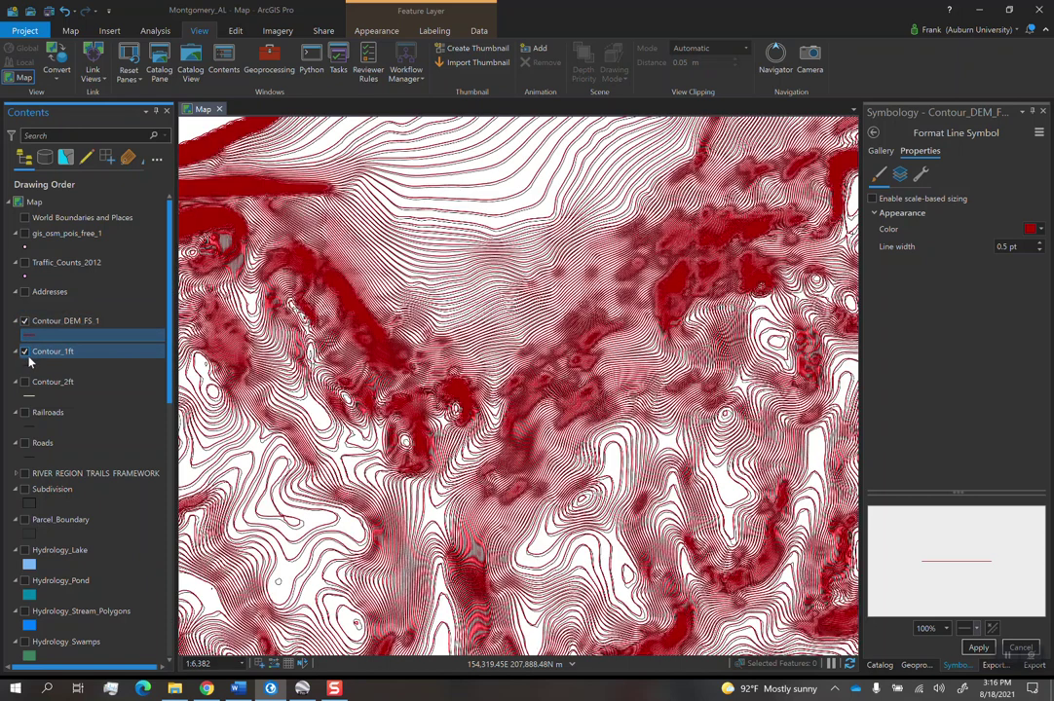
click(28, 354)
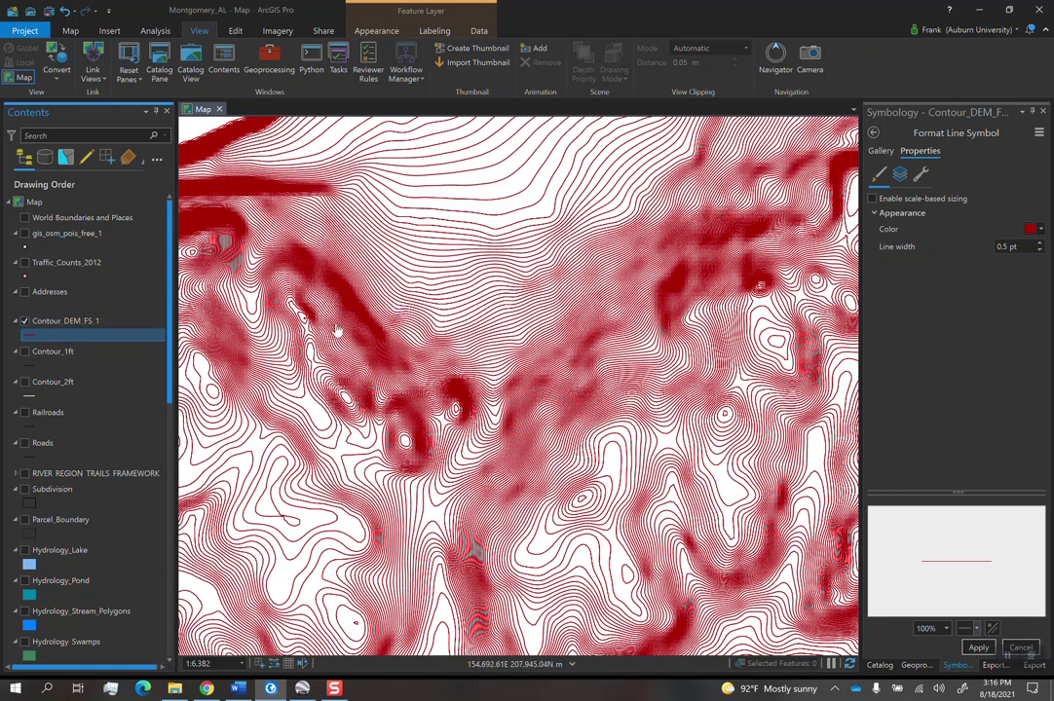
- Zoom out to the full extent of the red contours, then uncheck Contour_DEM_FS_1
scroll(254, 579, down, 3)
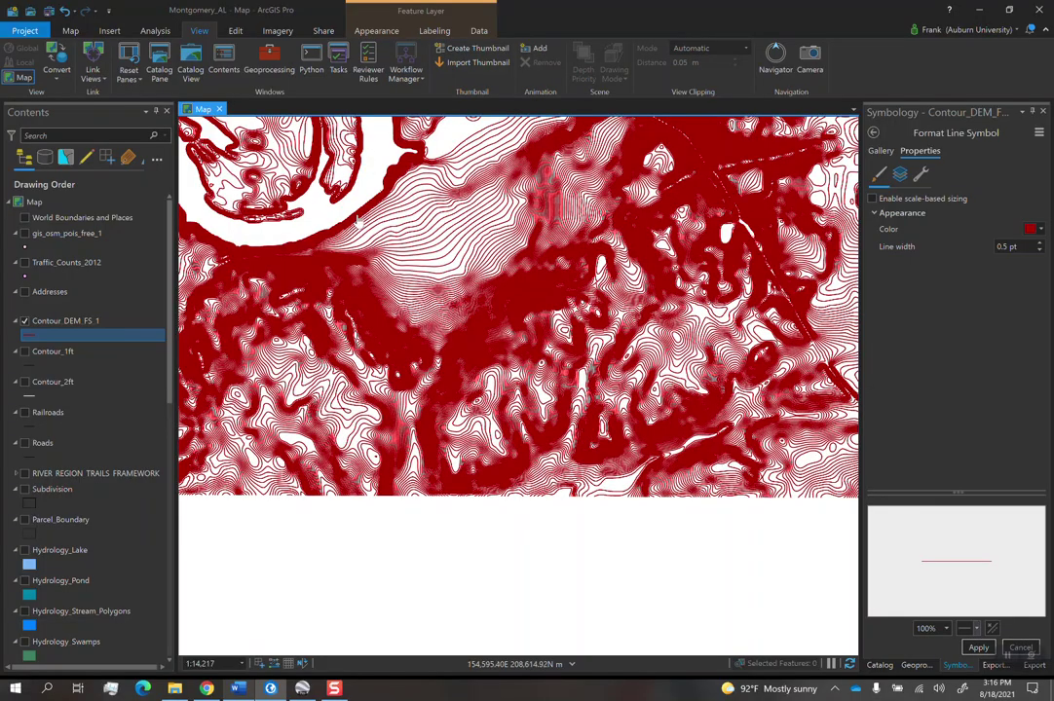
scroll(414, 390, down, 3)
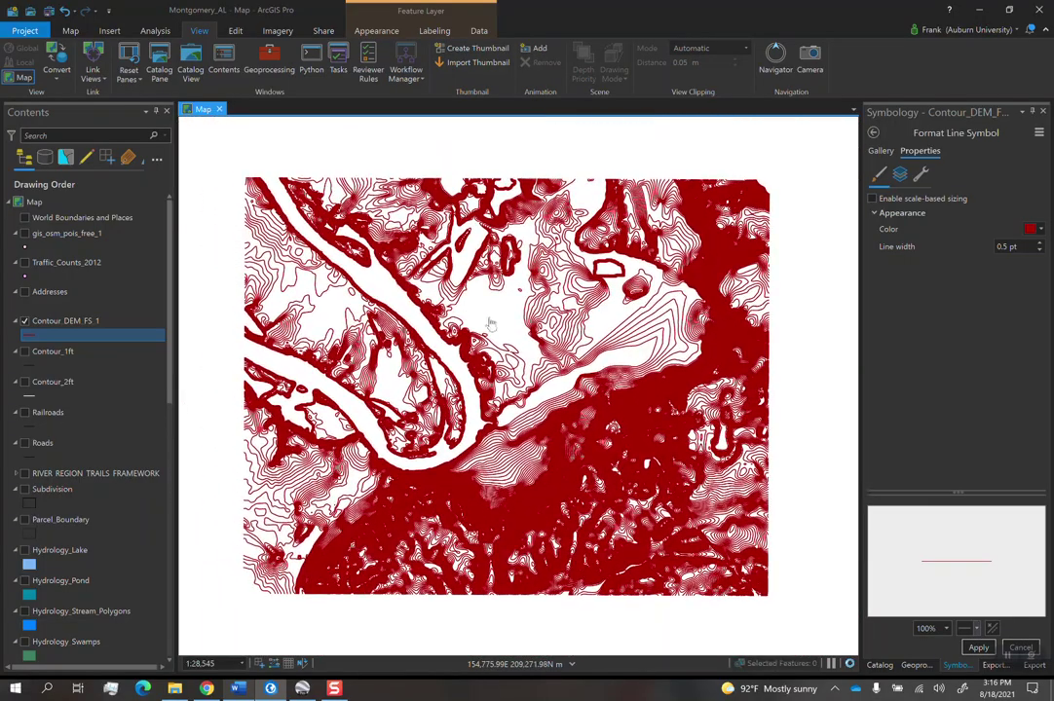
scroll(492, 322, up, 1)
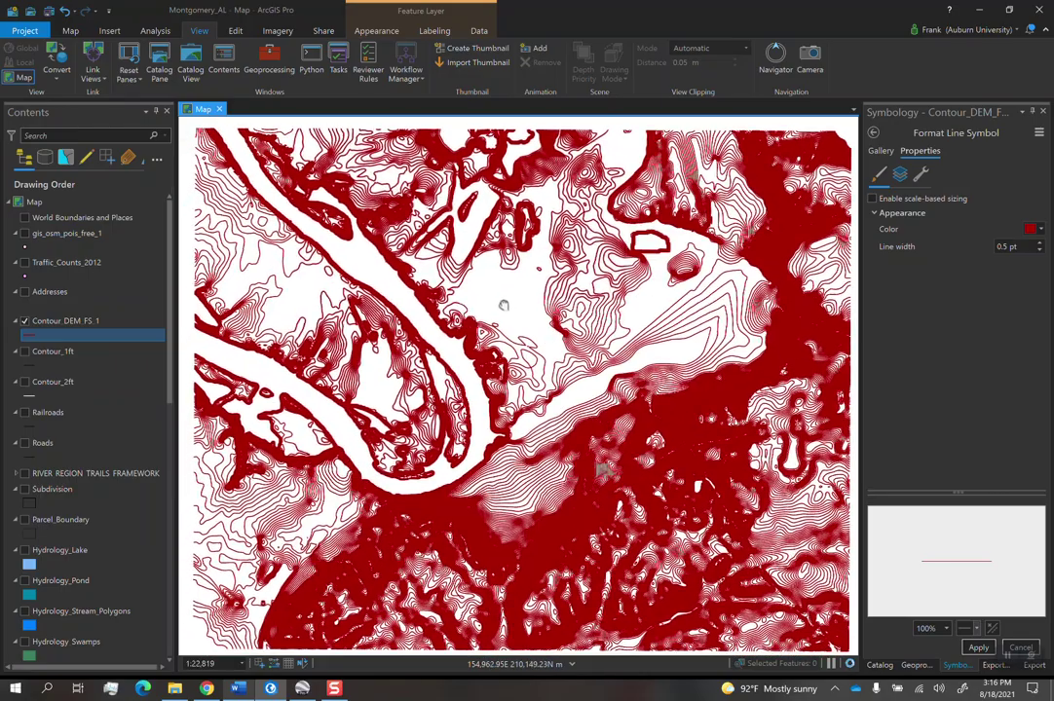
click(25, 321)
scroll(49, 618, down, 10)
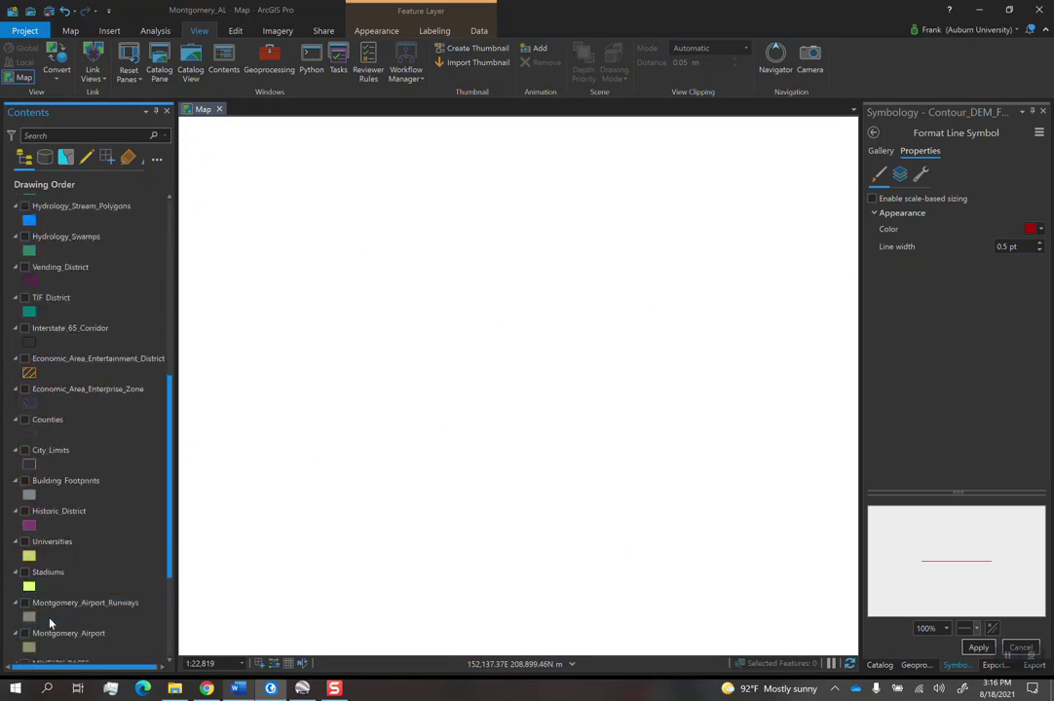
- Check DEM_FS_01 and Contour_DEM_FS_1 so the red lines draw over the grayscale raster
click(24, 575)
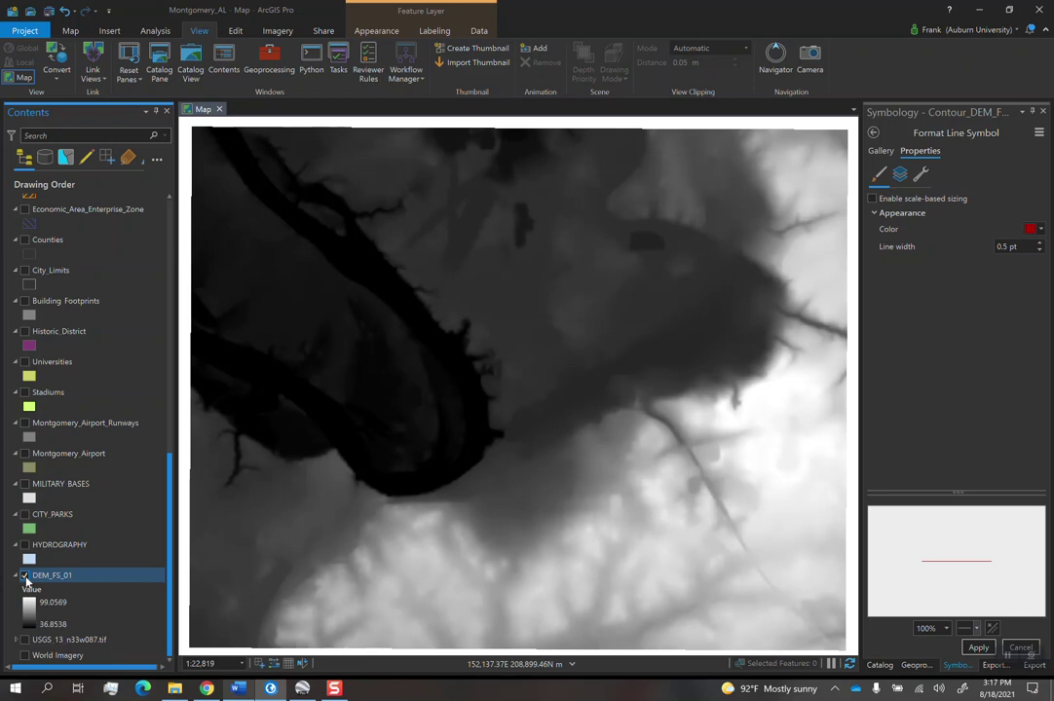
scroll(29, 516, up, 10)
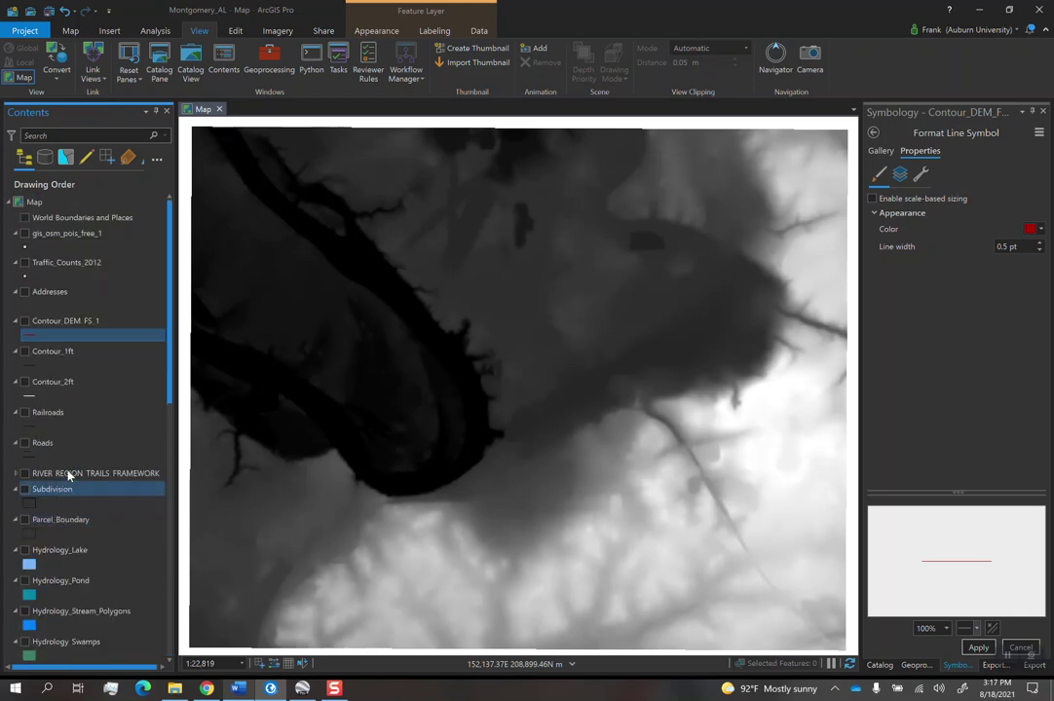
click(25, 321)
scroll(93, 527, down, 3)
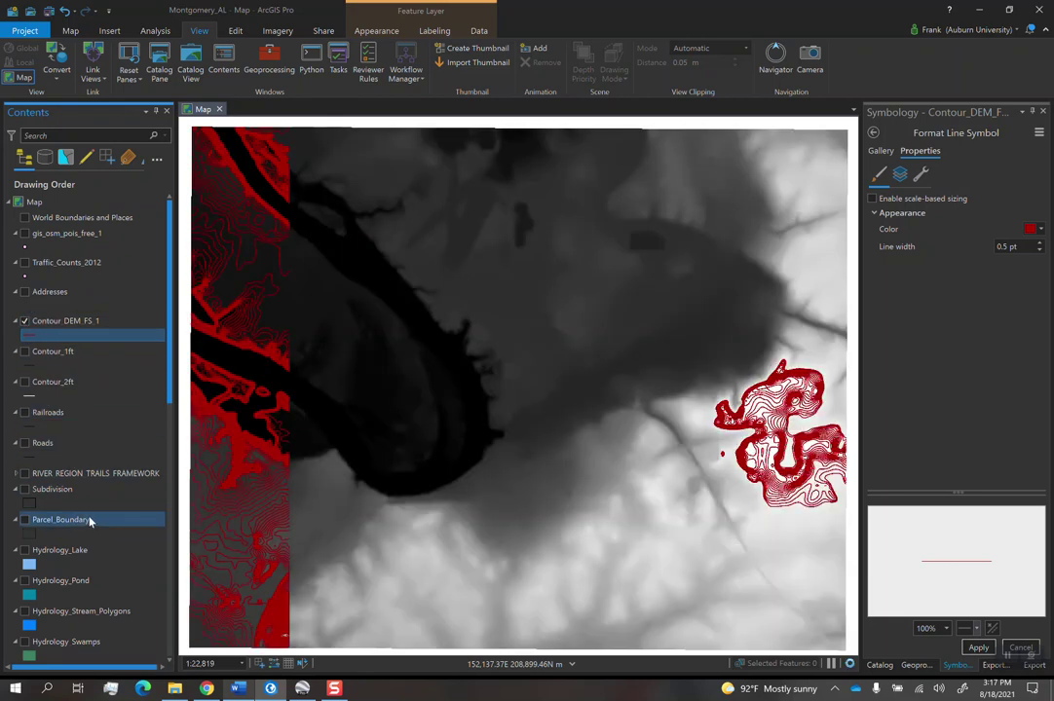
- Uncheck the DEM_FS_01 raster and scroll the Contents list back to the top
scroll(92, 527, down, 10)
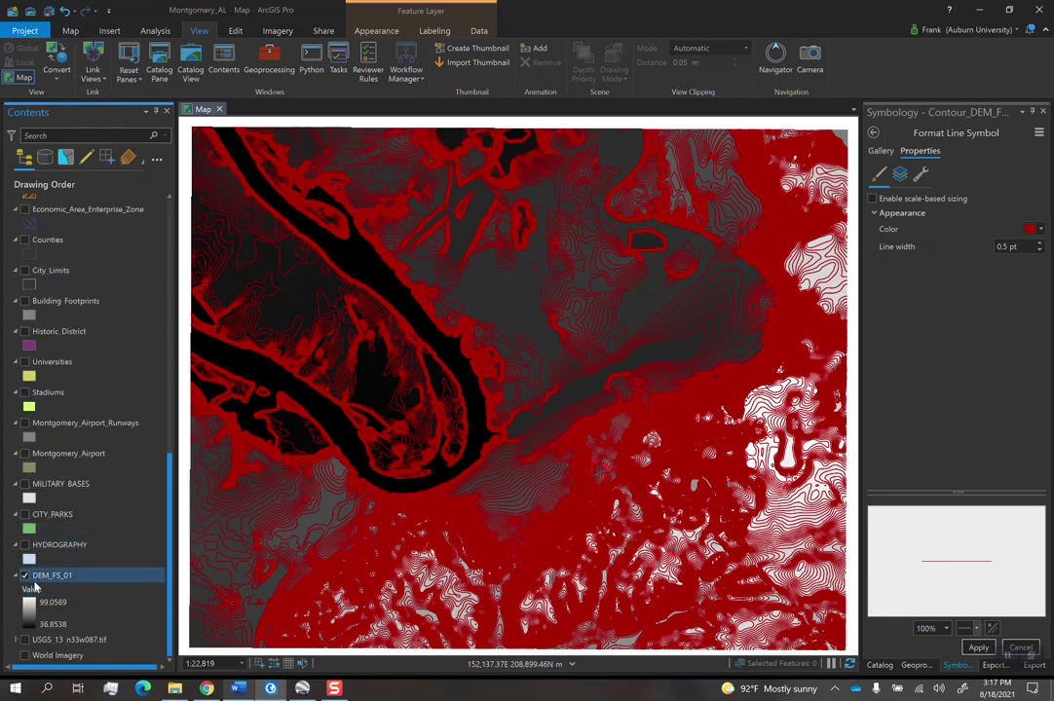
click(25, 576)
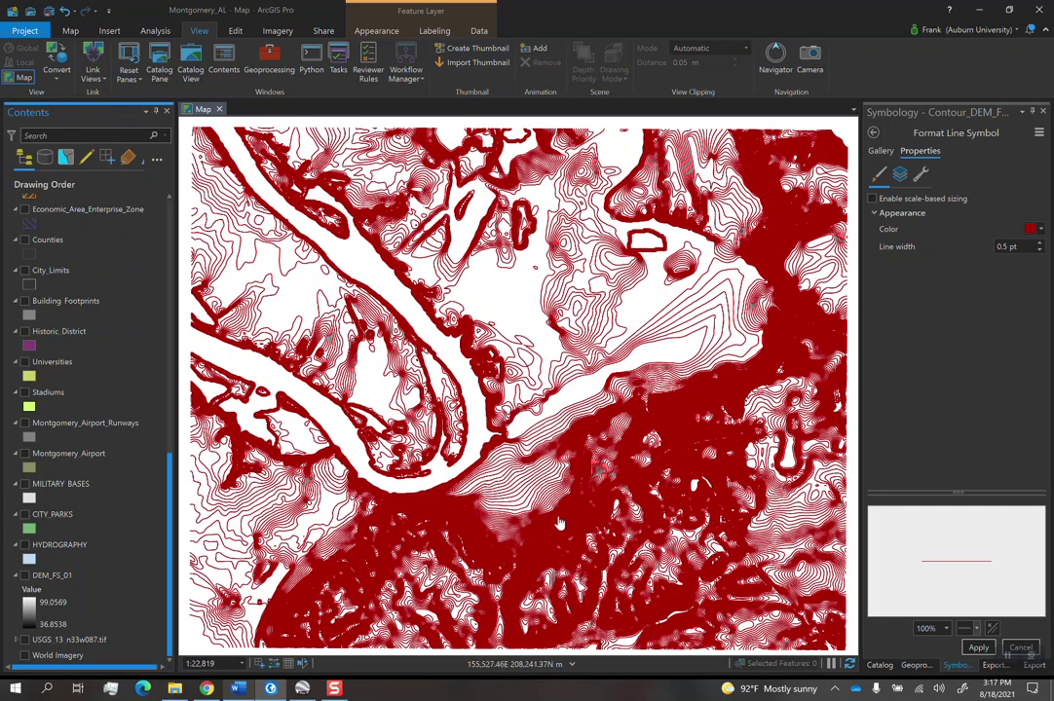
scroll(563, 531, up, 2)
scroll(565, 529, down, 2)
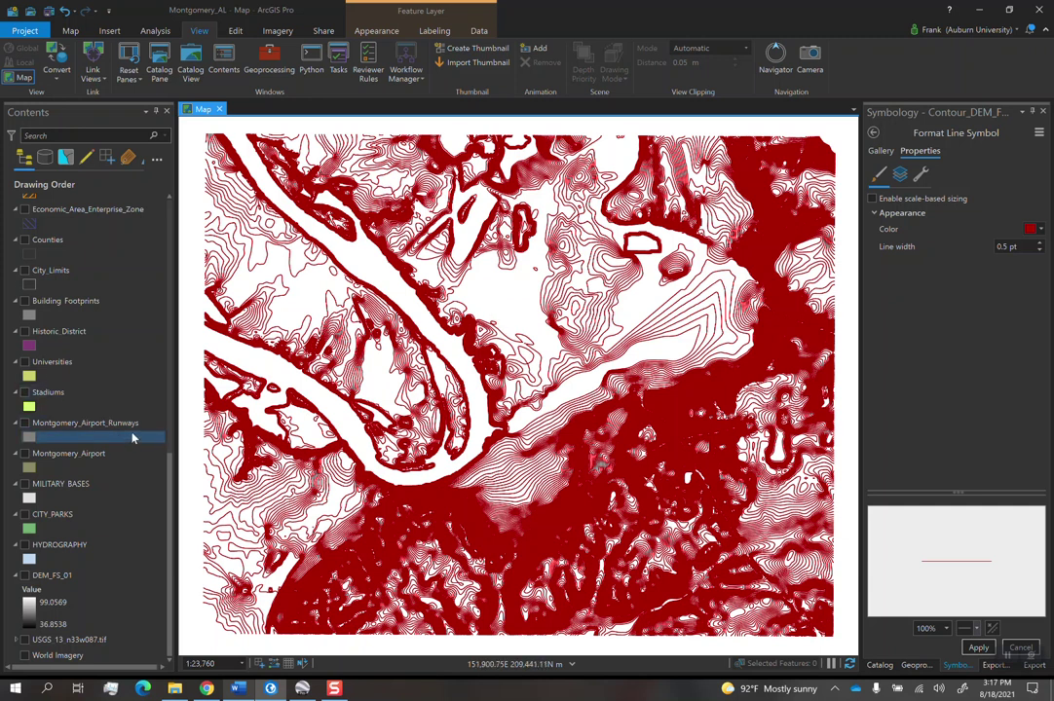
scroll(489, 301, up, 2)
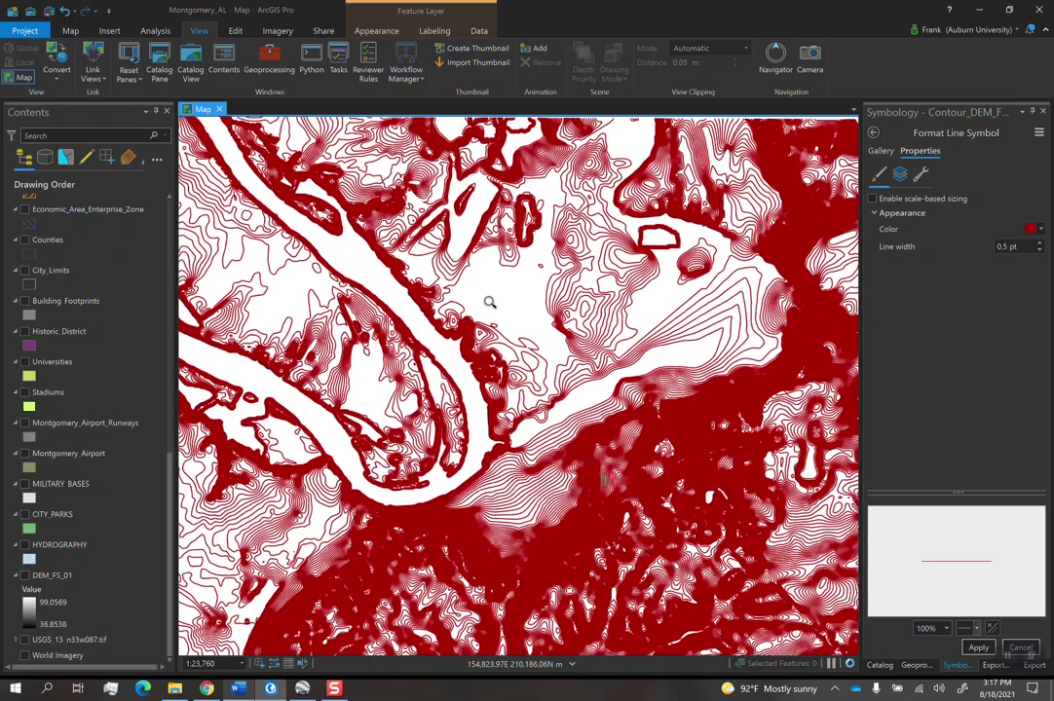
scroll(489, 301, down, 2)
scroll(489, 301, up, 1)
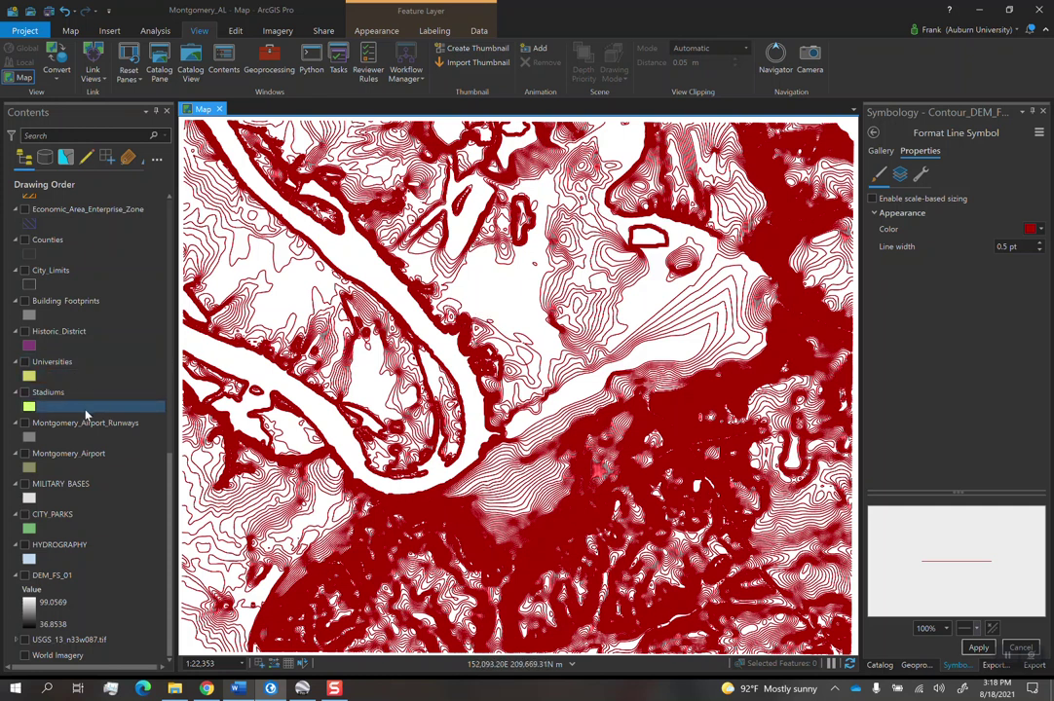
scroll(92, 407, up, 10)
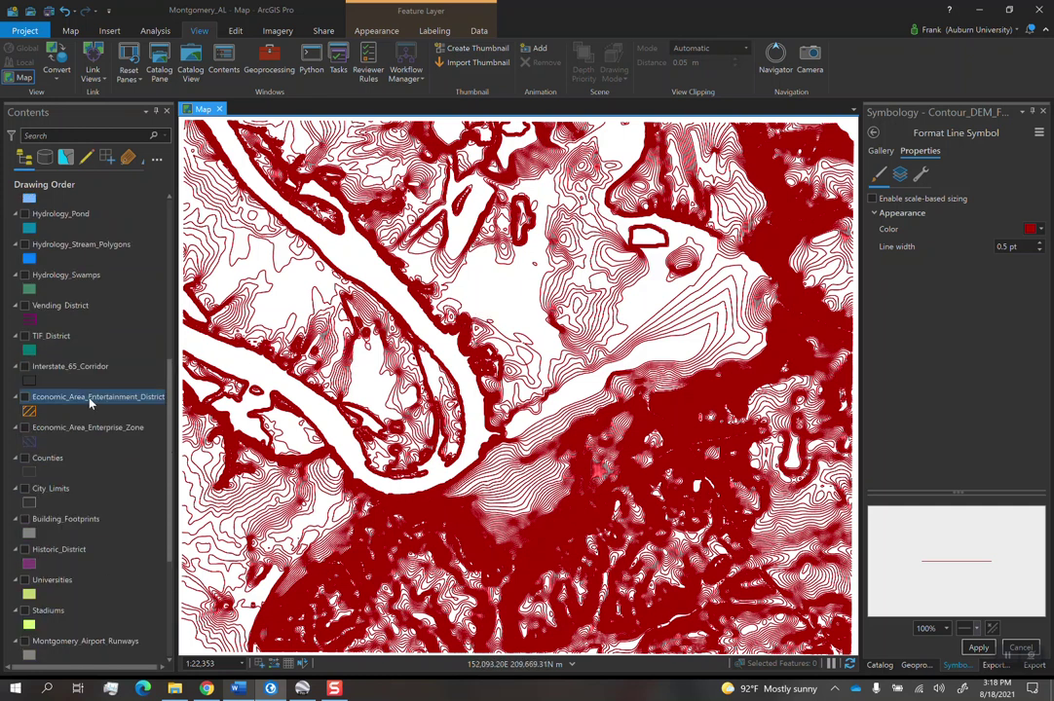
- Hide Contour_DEM_FS_1, show USGS_13_n33w087.tif, and leave Format Line Symbol without applying changes
click(26, 322)
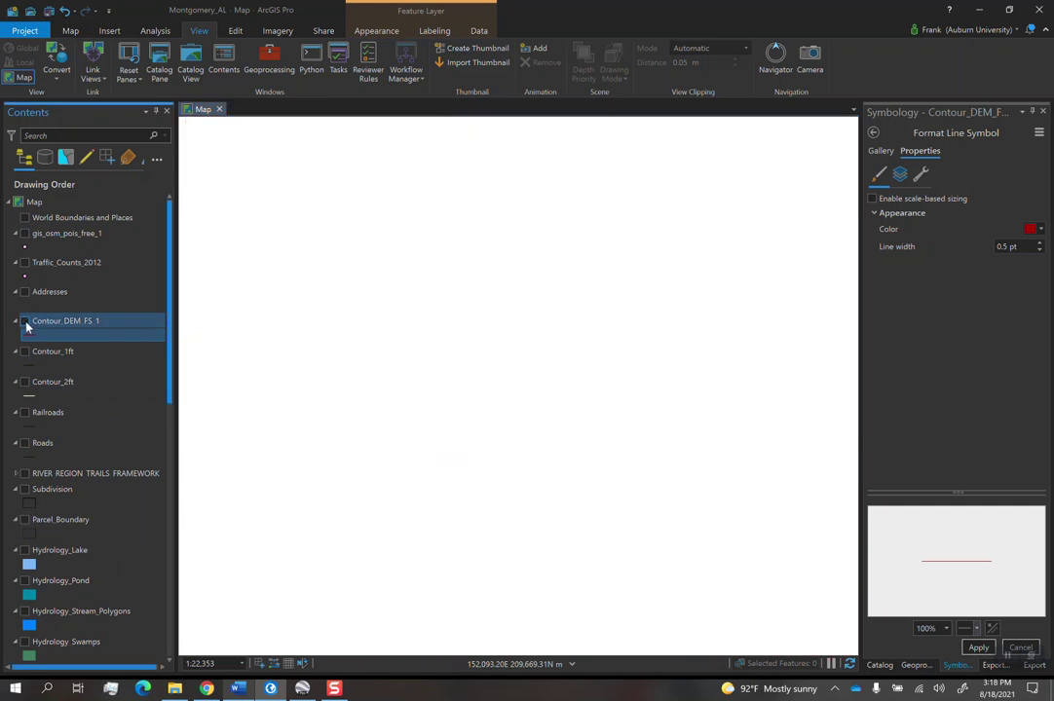
scroll(43, 602, down, 8)
scroll(43, 604, down, 4)
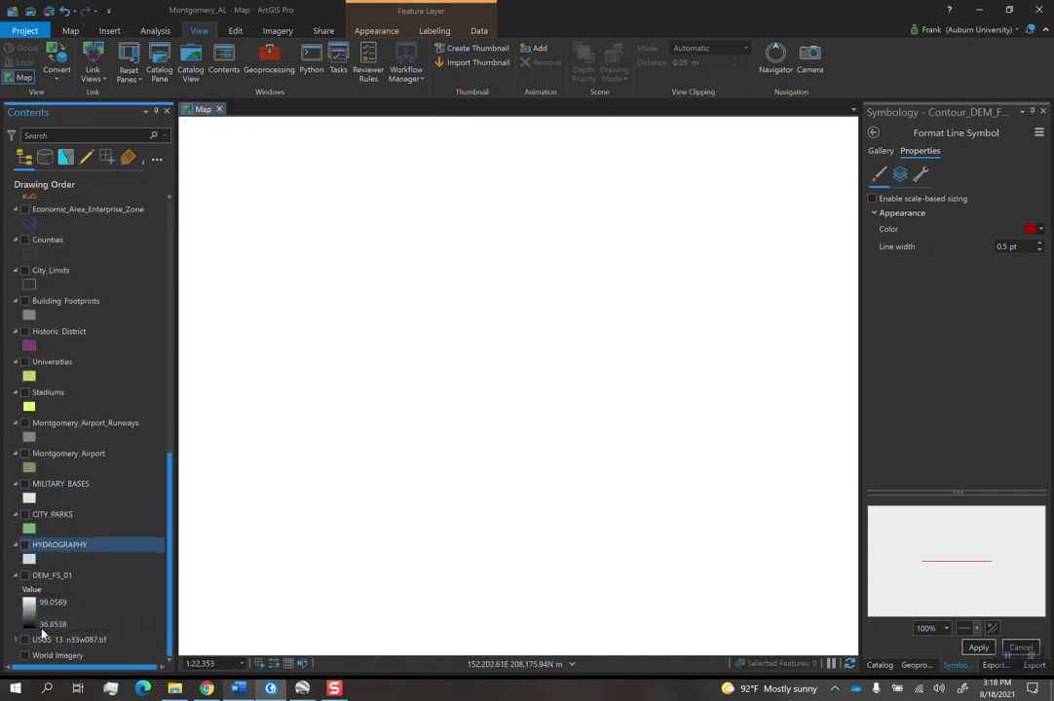
click(25, 639)
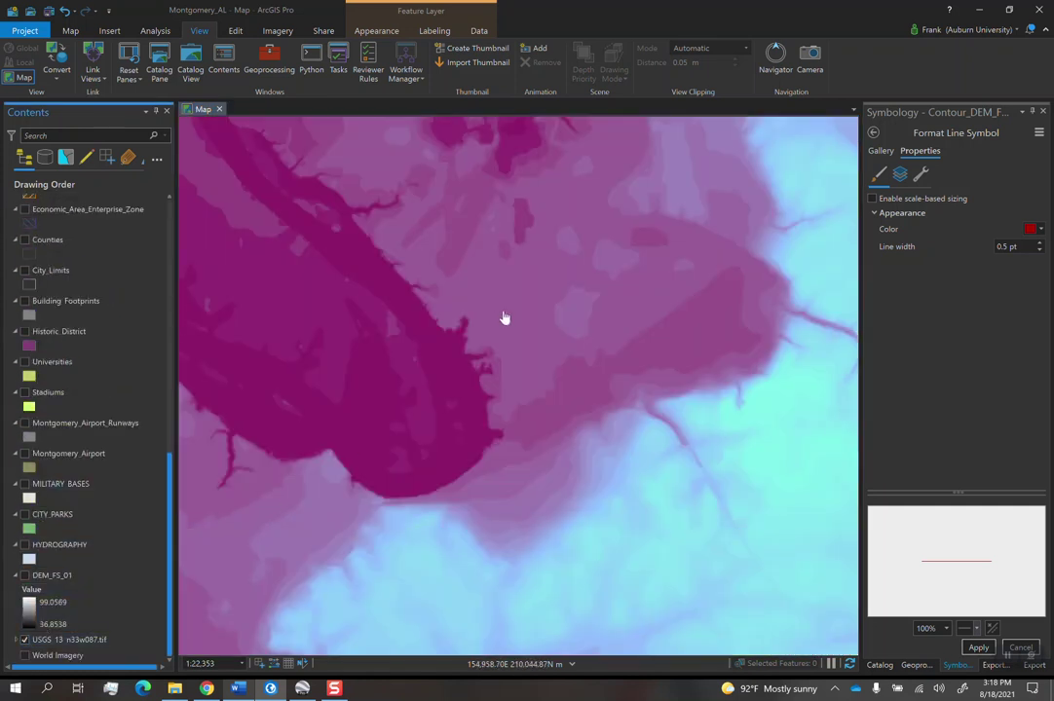
click(874, 133)
click(568, 371)
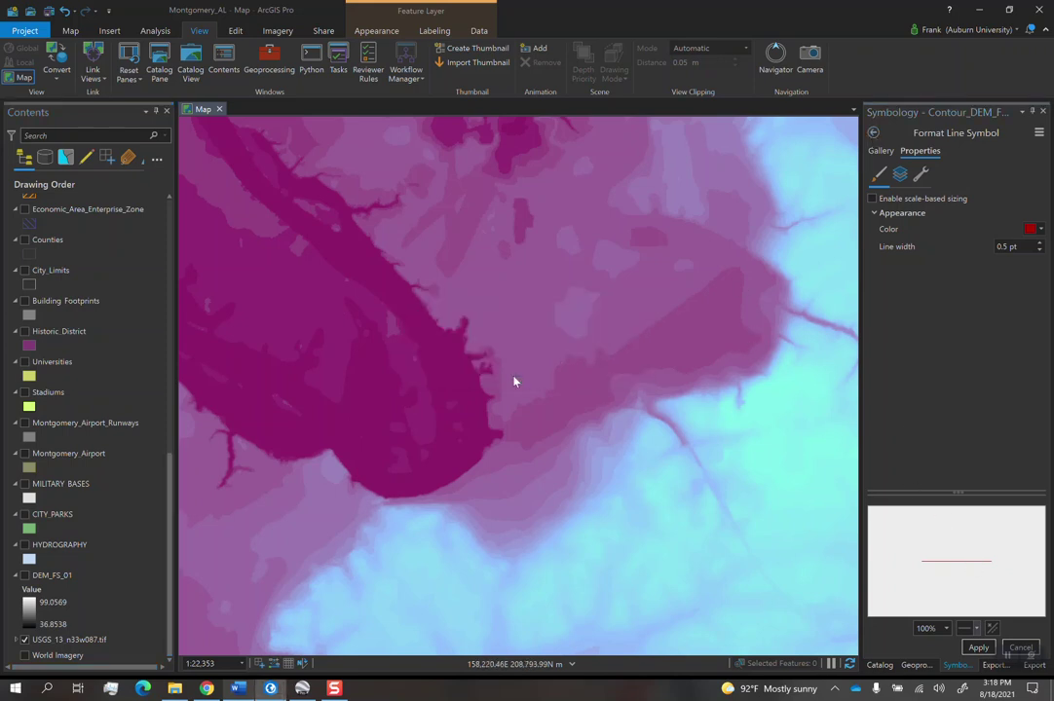
- Open the 3D Analyst HillShade tool with USGS_13_n33w087.tif as its input raster
click(913, 670)
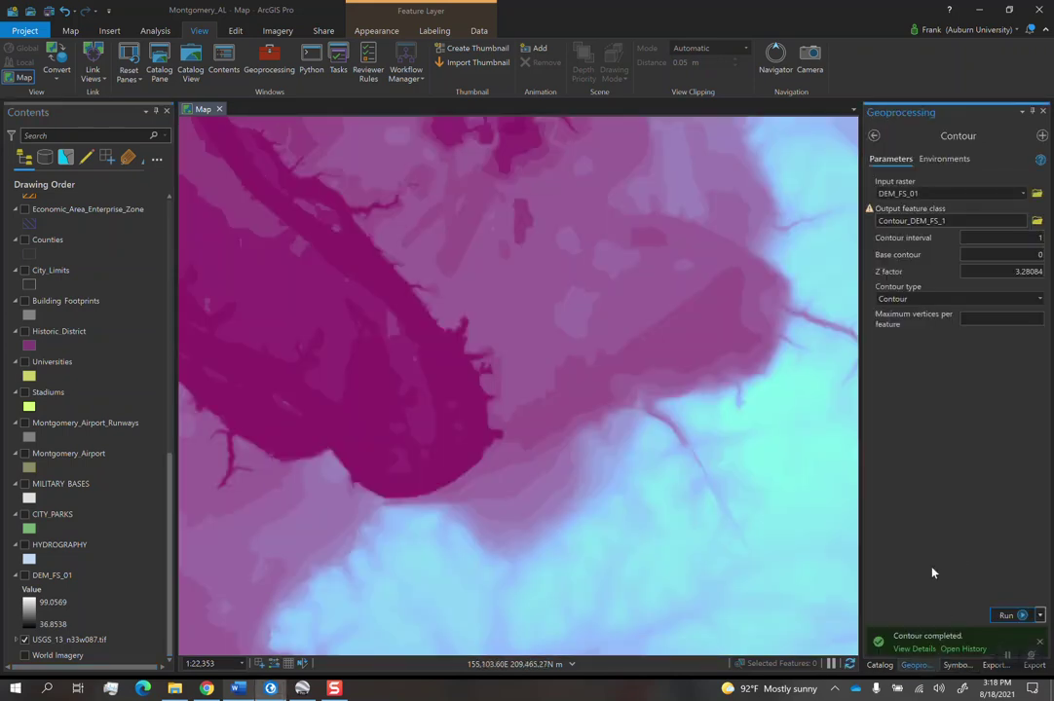
click(874, 136)
double_click(920, 136)
text(hillshade)
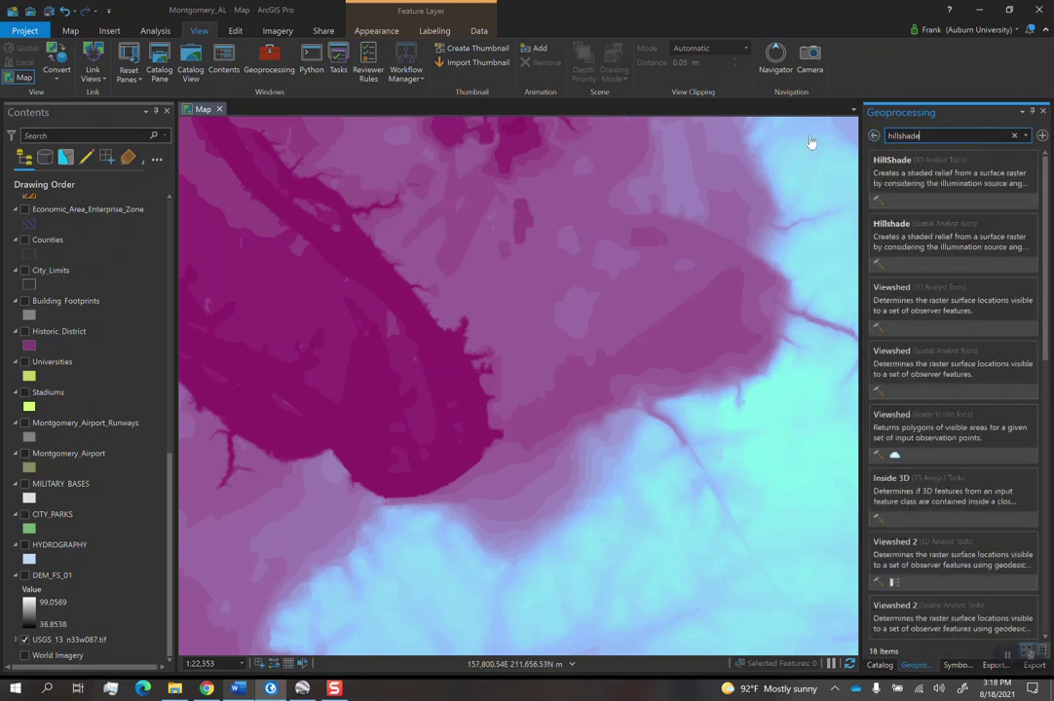
click(927, 180)
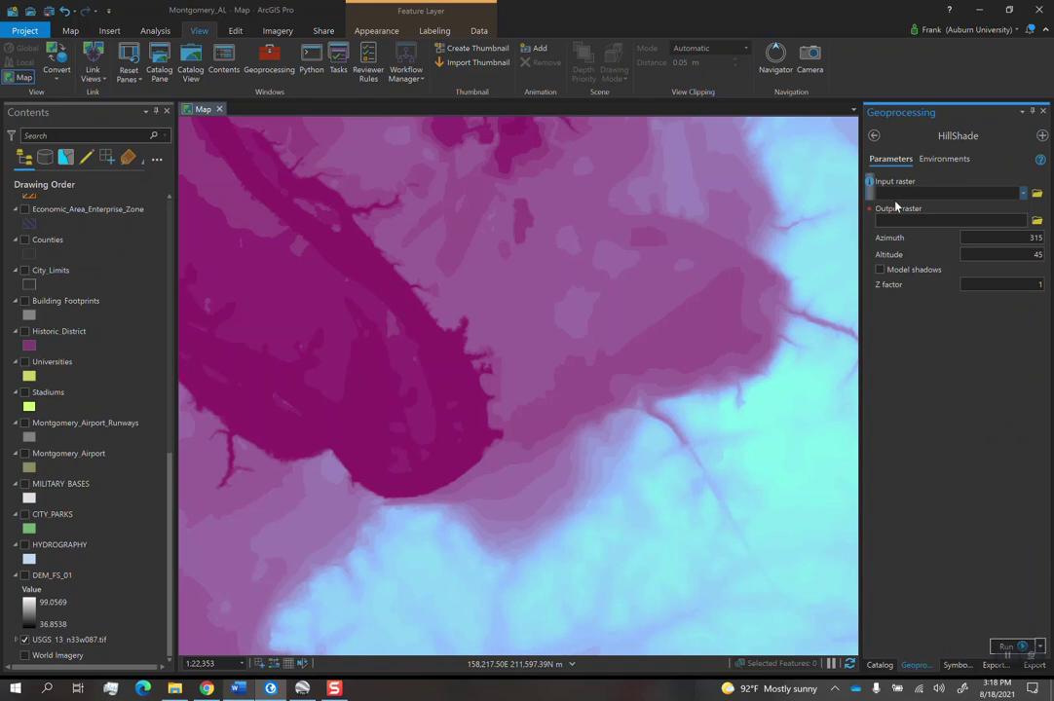
click(874, 135)
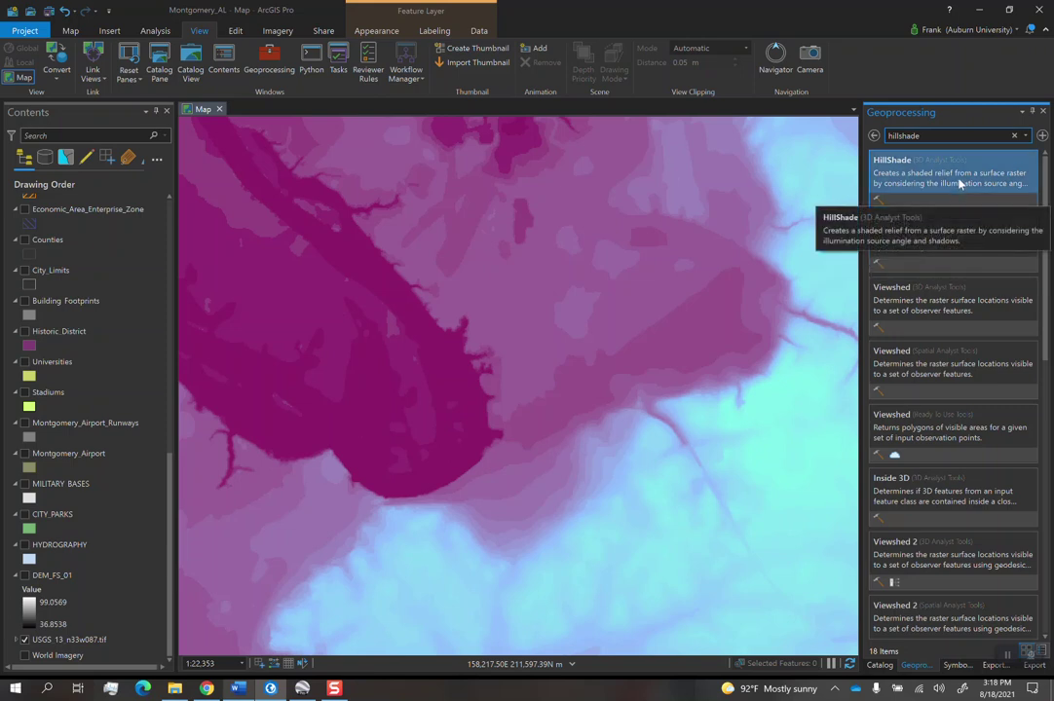
click(959, 183)
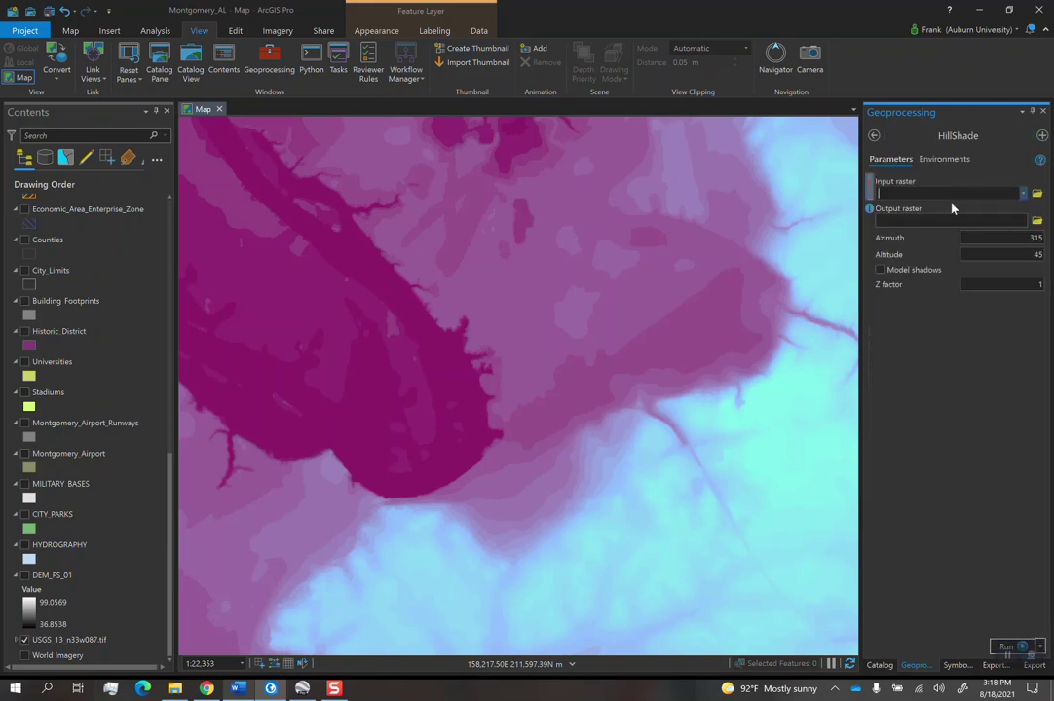
click(1023, 193)
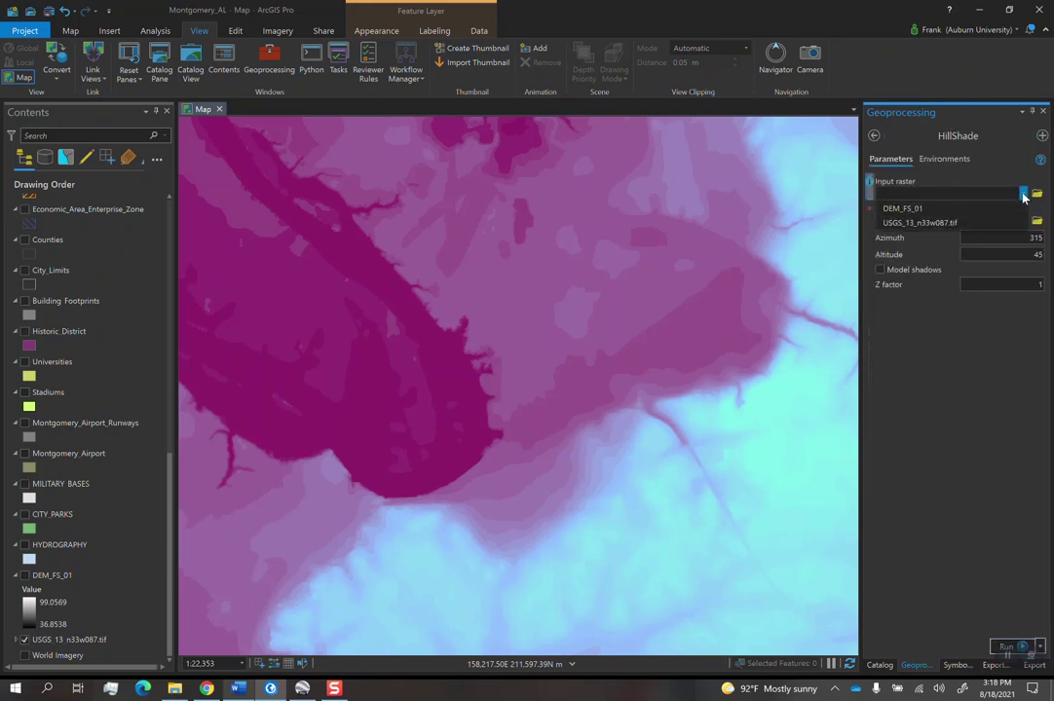
click(918, 223)
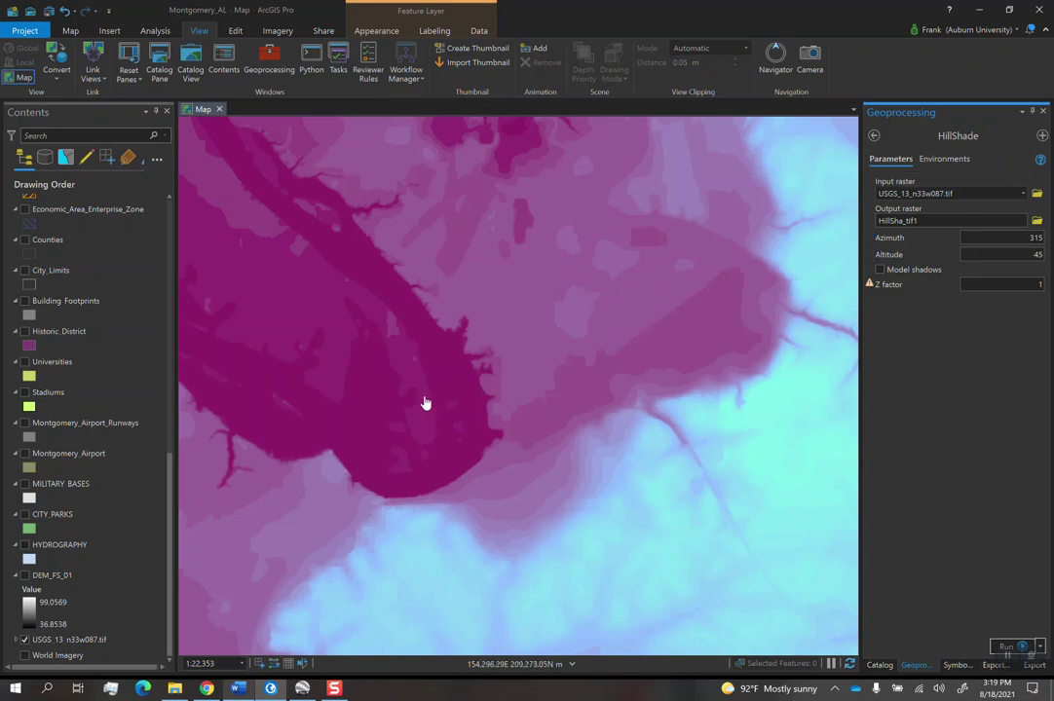
scroll(429, 402, down, 5)
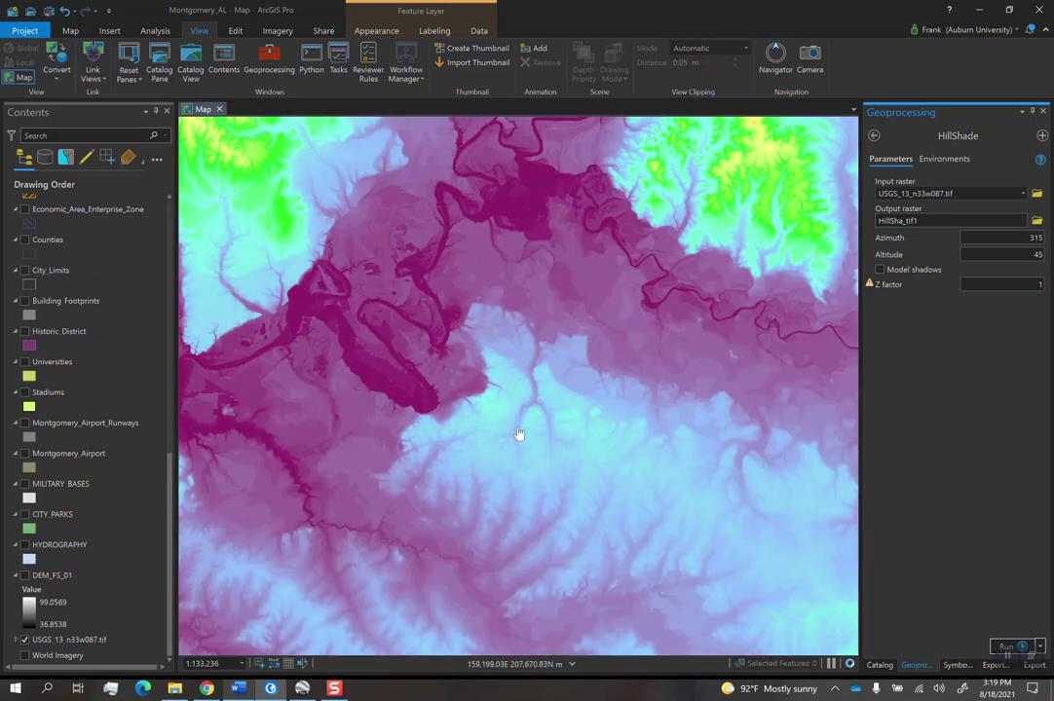
- Show RIVER_REGION_TRAILS_FRAMEWORK and frame the whole trail network in the map
scroll(522, 432, up, 3)
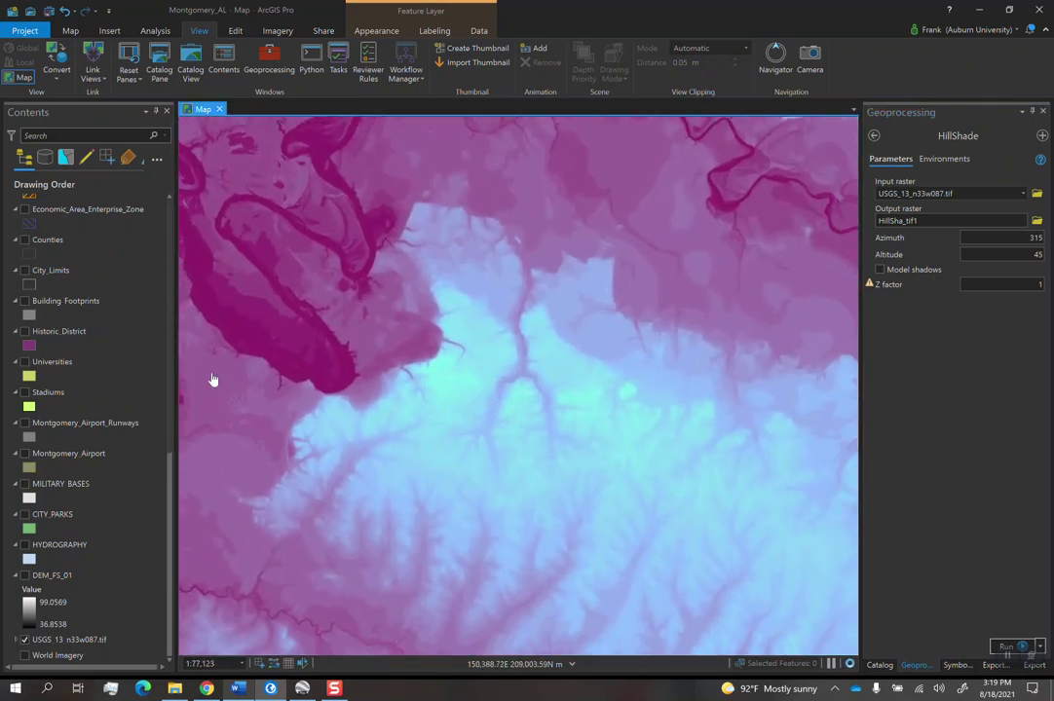
scroll(59, 331, up, 10)
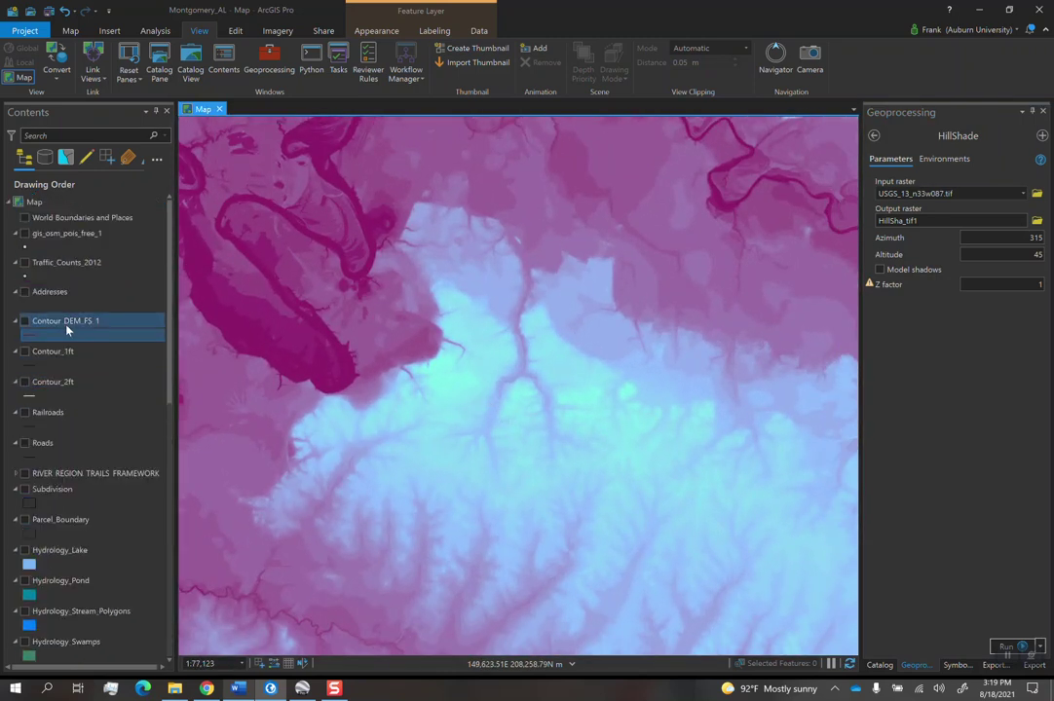
scroll(73, 334, down, 1)
click(24, 443)
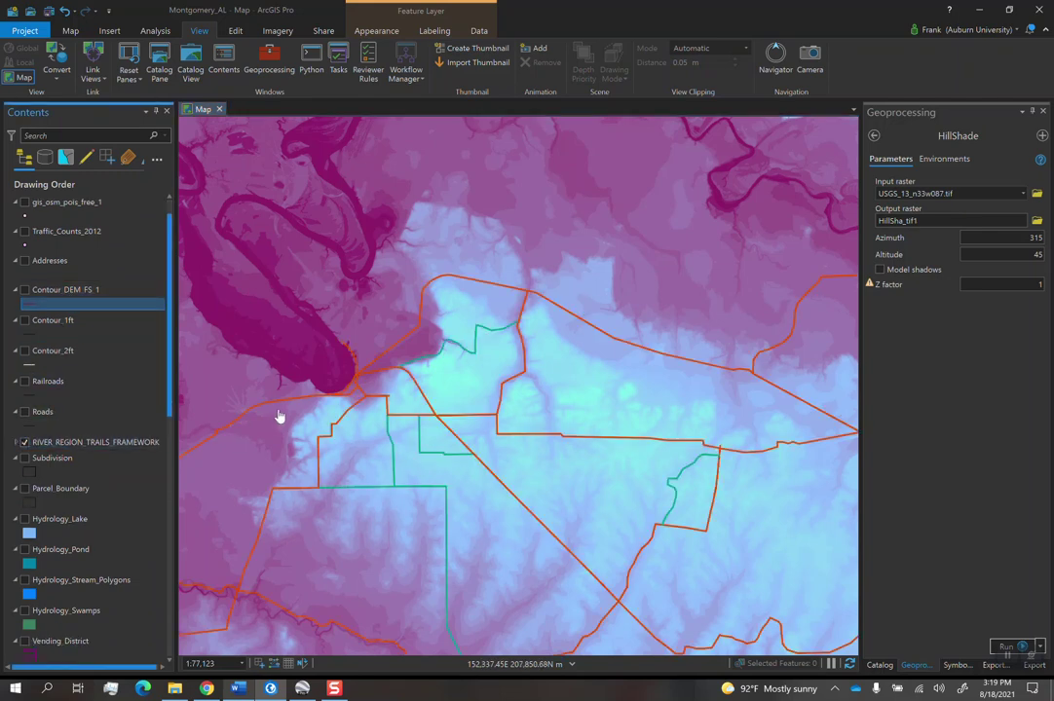
scroll(452, 412, down, 2)
drag(453, 412, 463, 363)
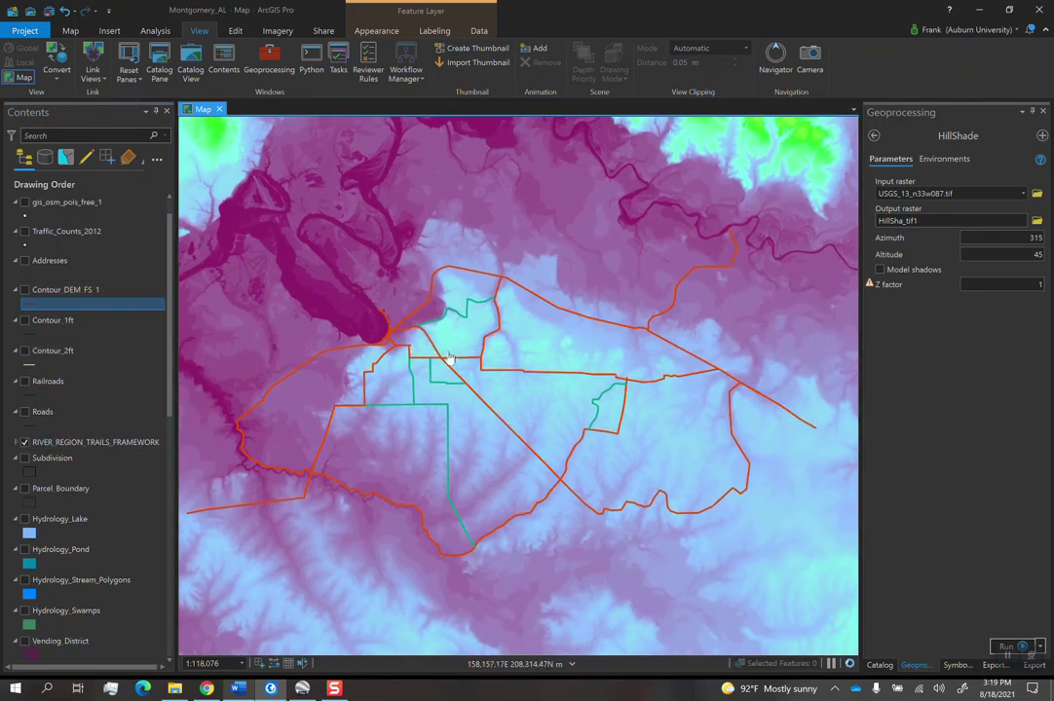
scroll(464, 363, up, 1)
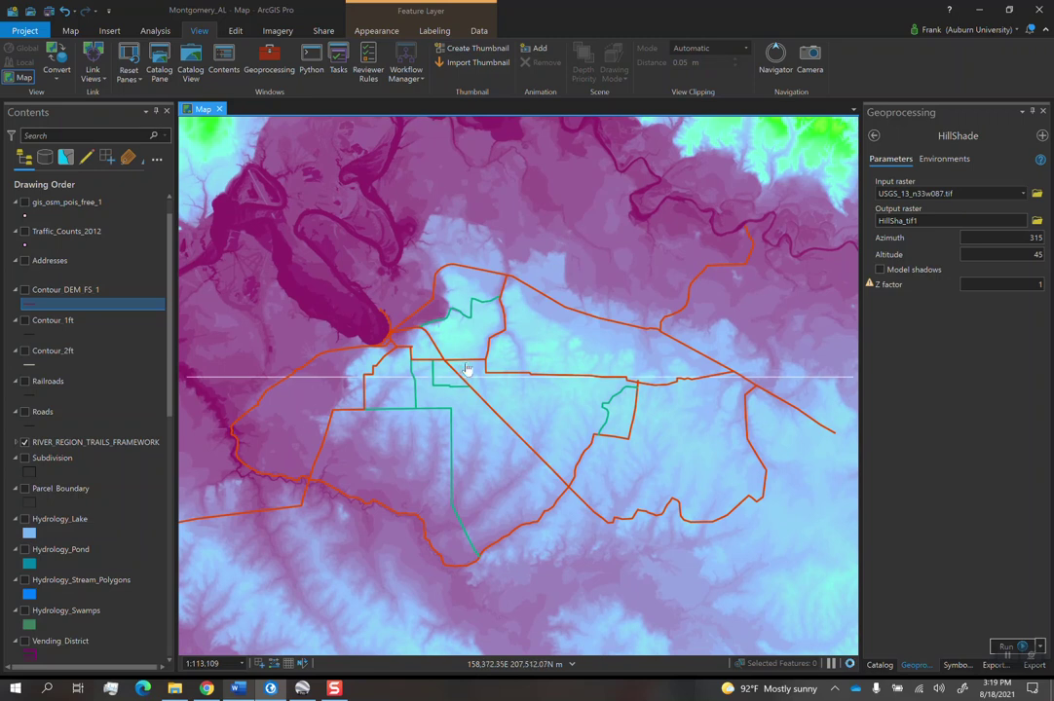
drag(468, 367, 476, 362)
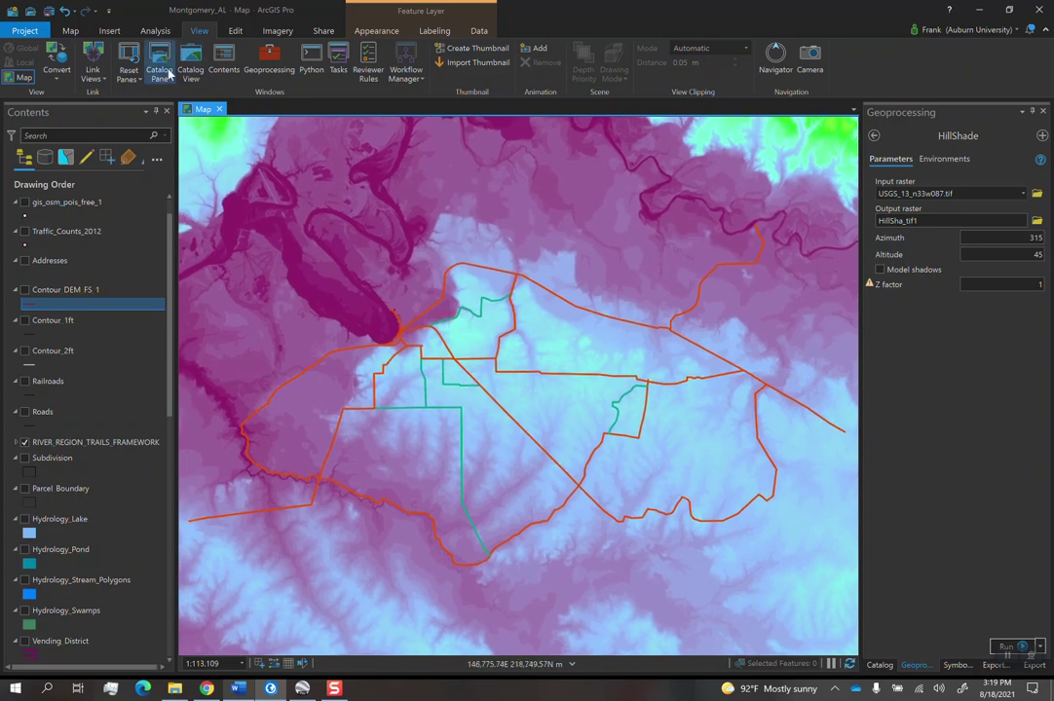
- Bookmark the current view as 'Area' and save the project
click(78, 32)
click(165, 64)
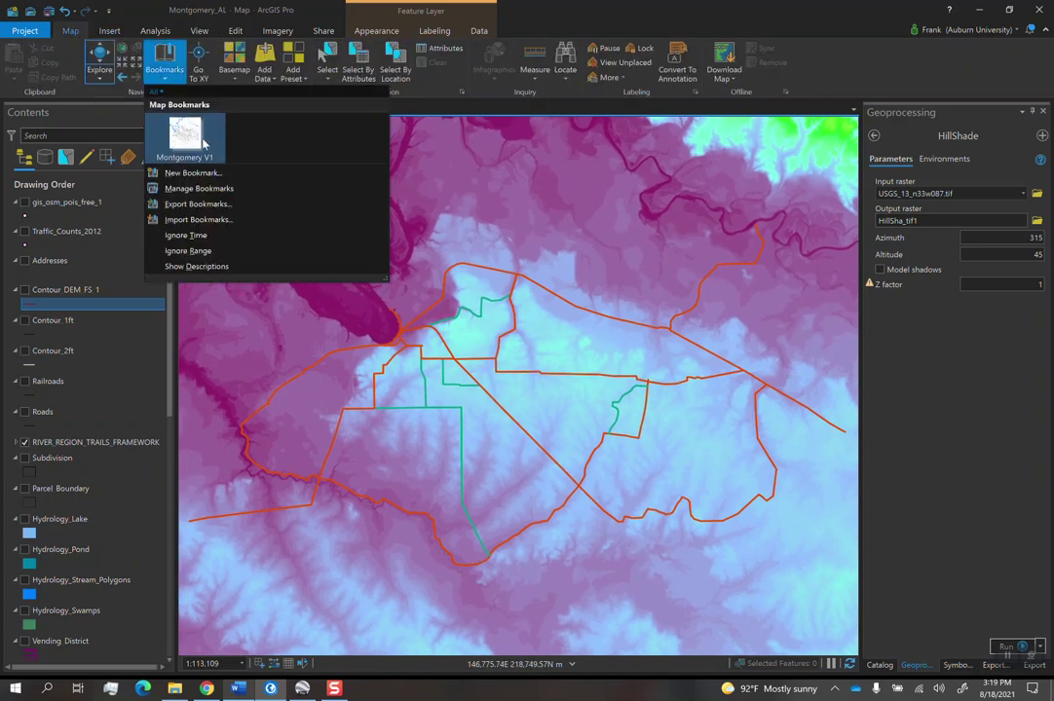
click(192, 174)
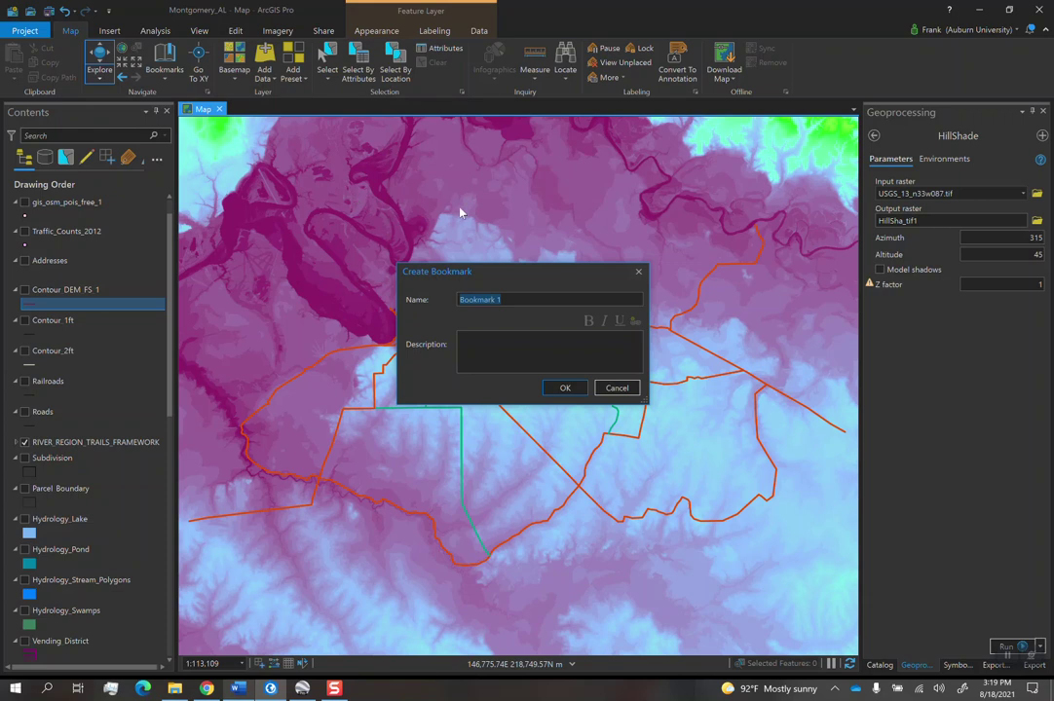
text(Area)
key(Return)
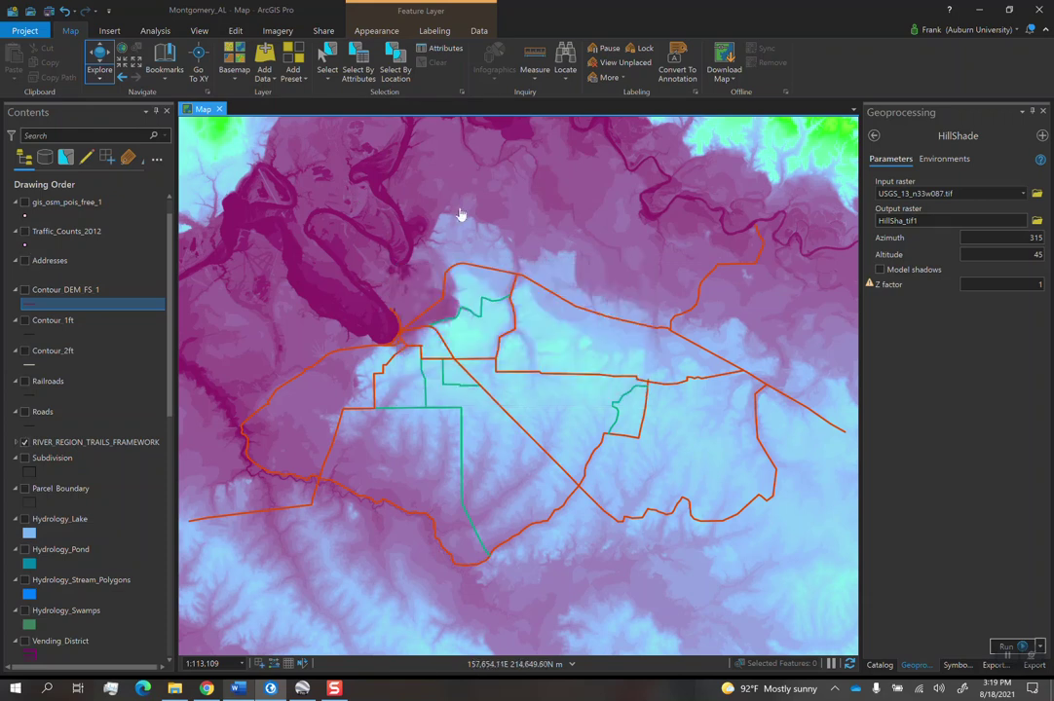
click(46, 11)
- Run HillShade with its processing extent set to Current Display Extent
click(944, 160)
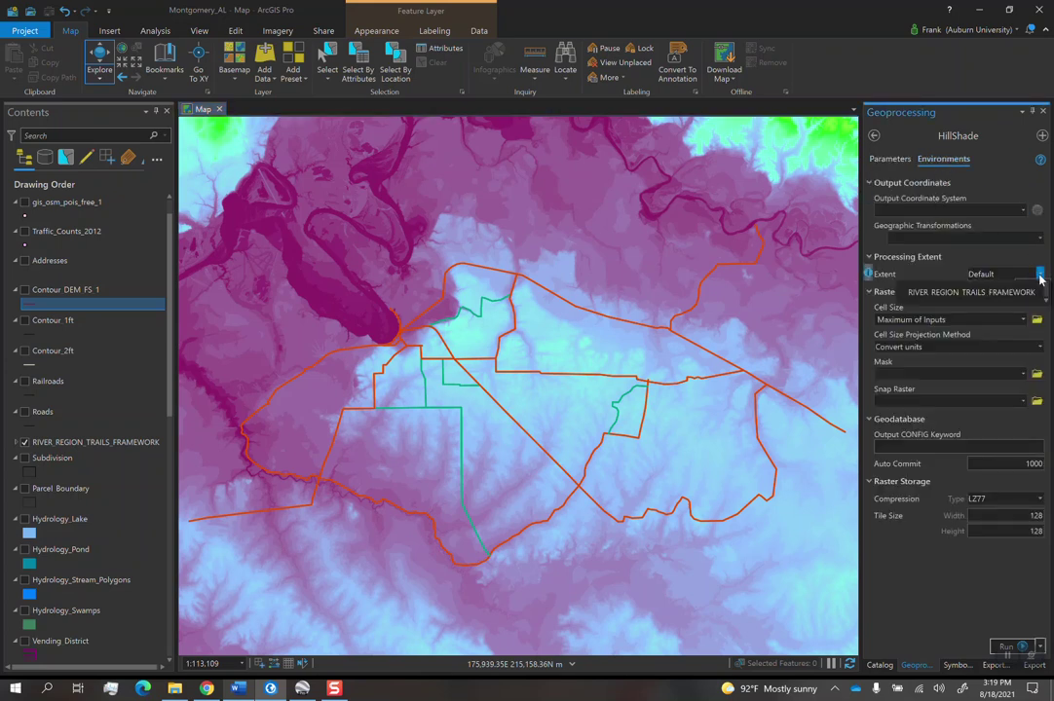
click(1039, 276)
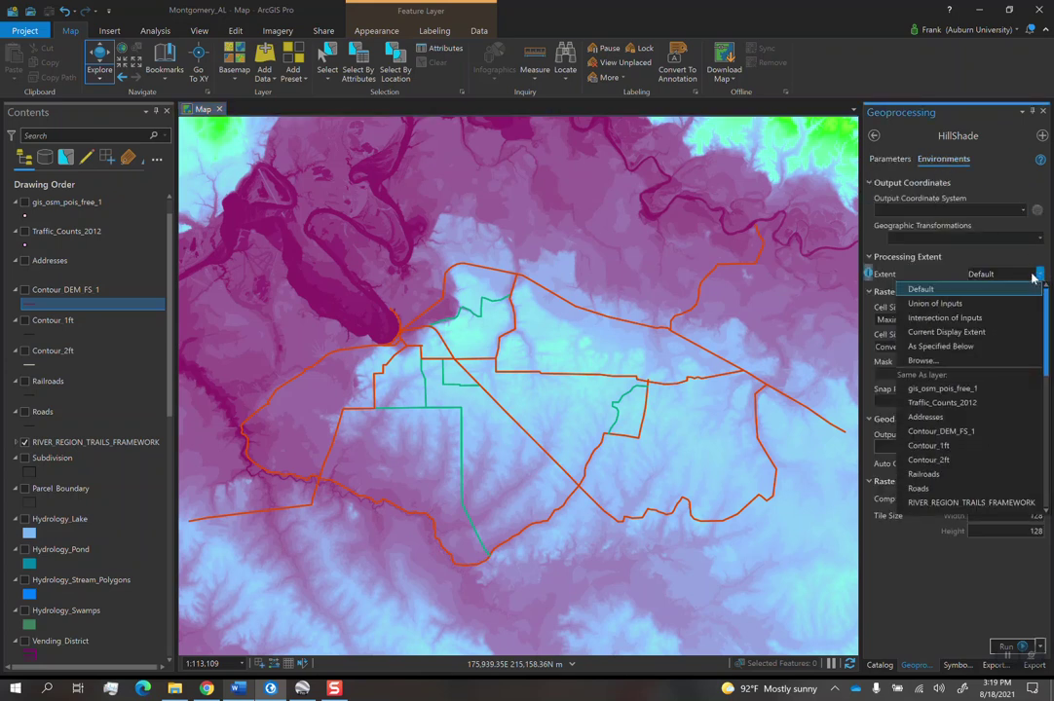
click(946, 332)
click(897, 161)
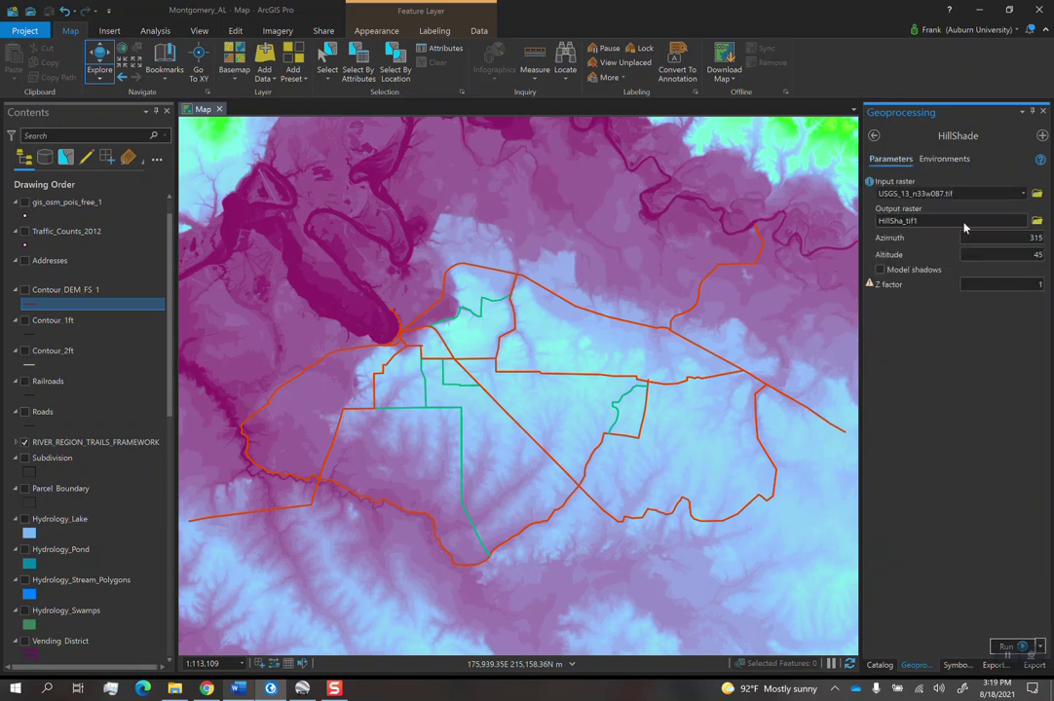
click(1006, 647)
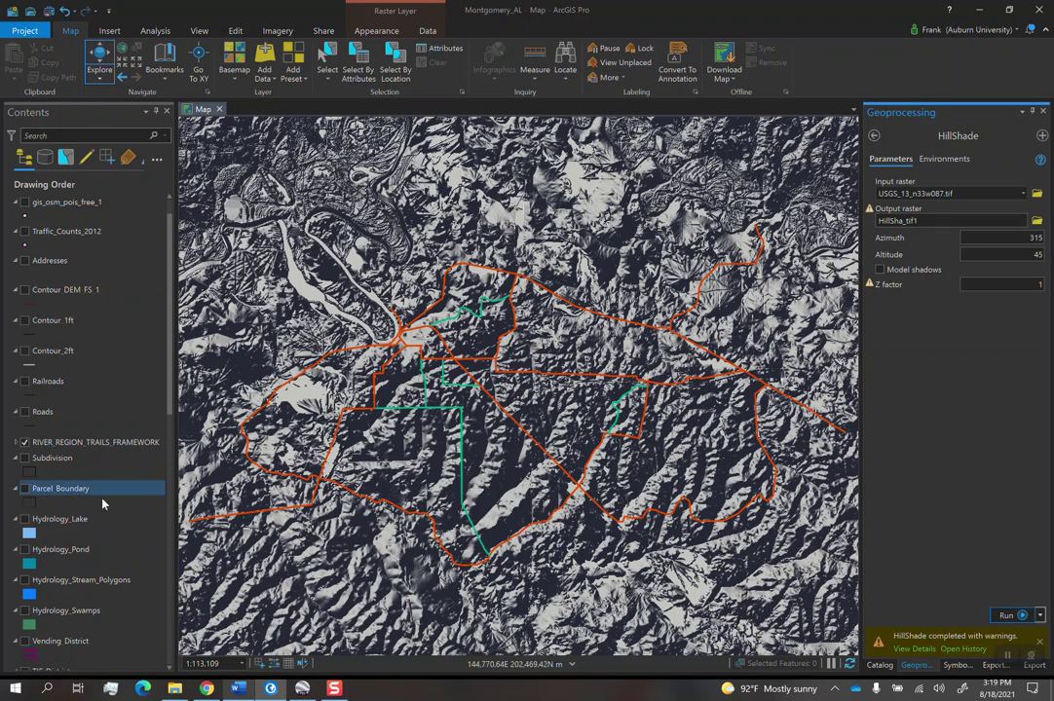
- Toggle HillSha_tif1 to compare it with the DEM, leaving it hidden
scroll(85, 417, up, 1)
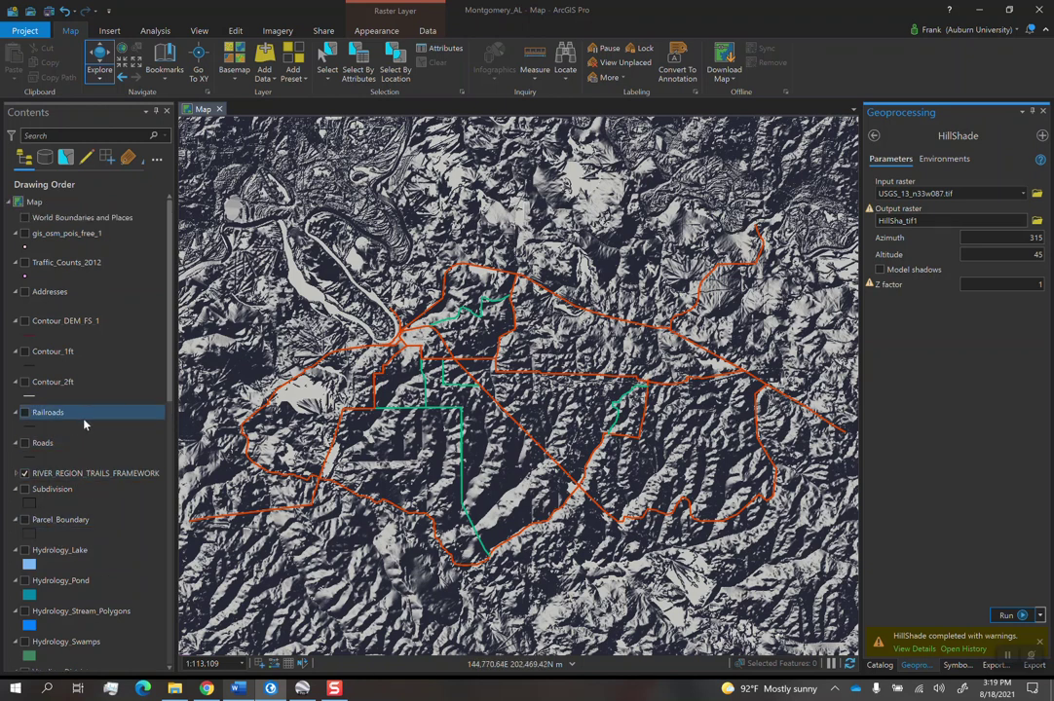
scroll(85, 419, down, 5)
scroll(85, 424, down, 15)
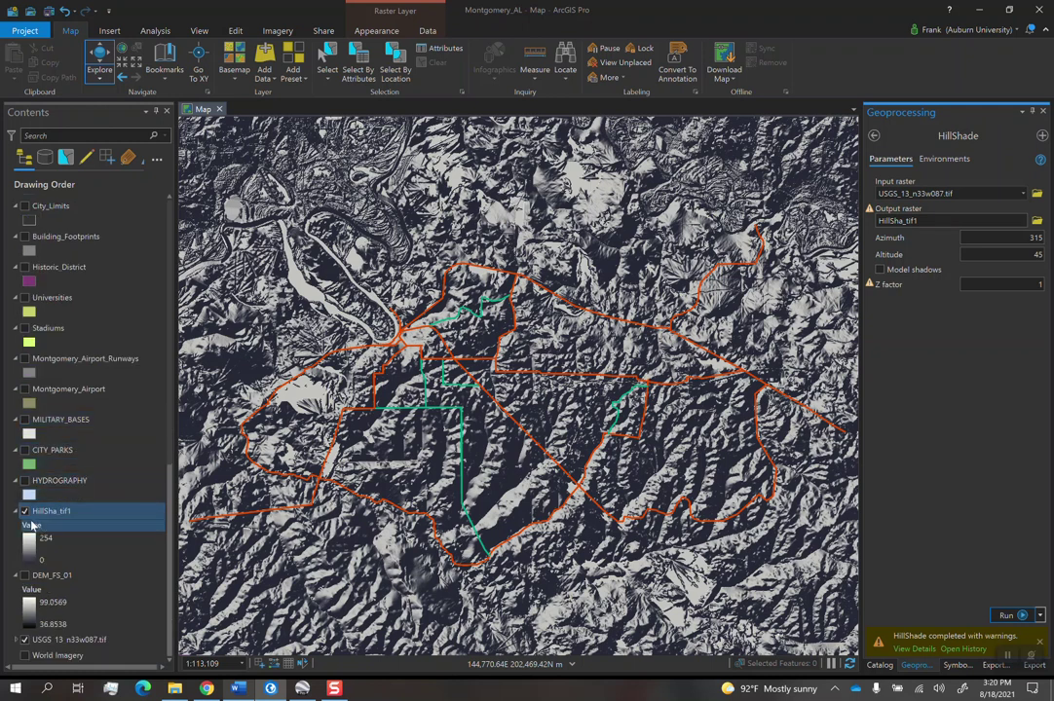
click(24, 511)
click(25, 511)
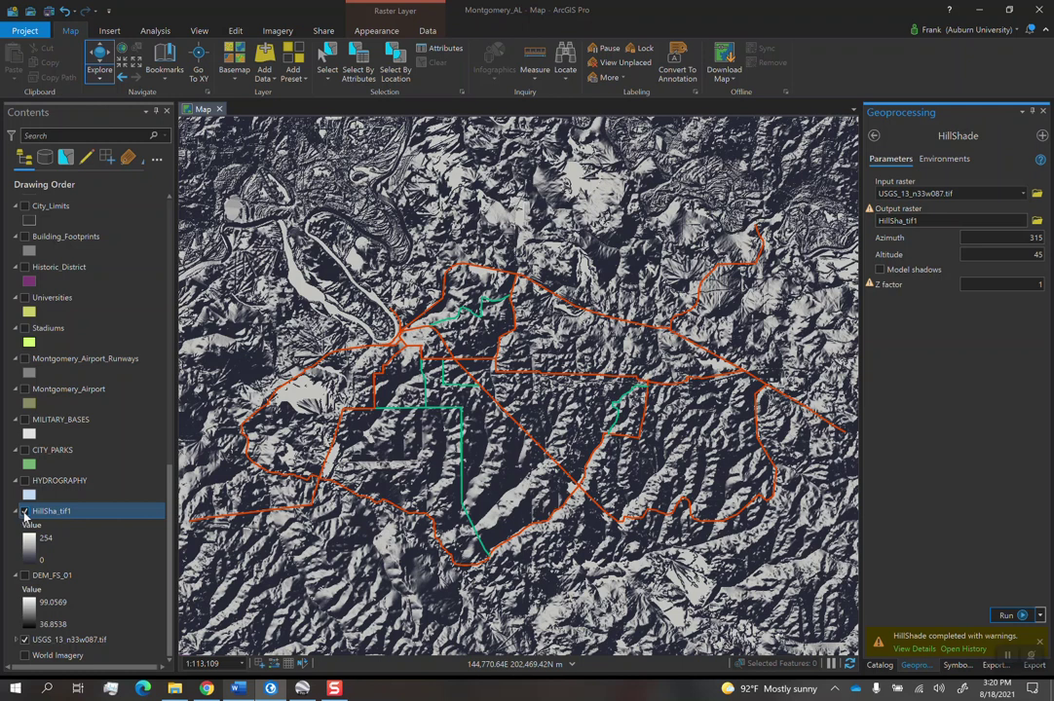
click(25, 514)
- Change the HillShade output raster name to HillSha_tif2
click(952, 222)
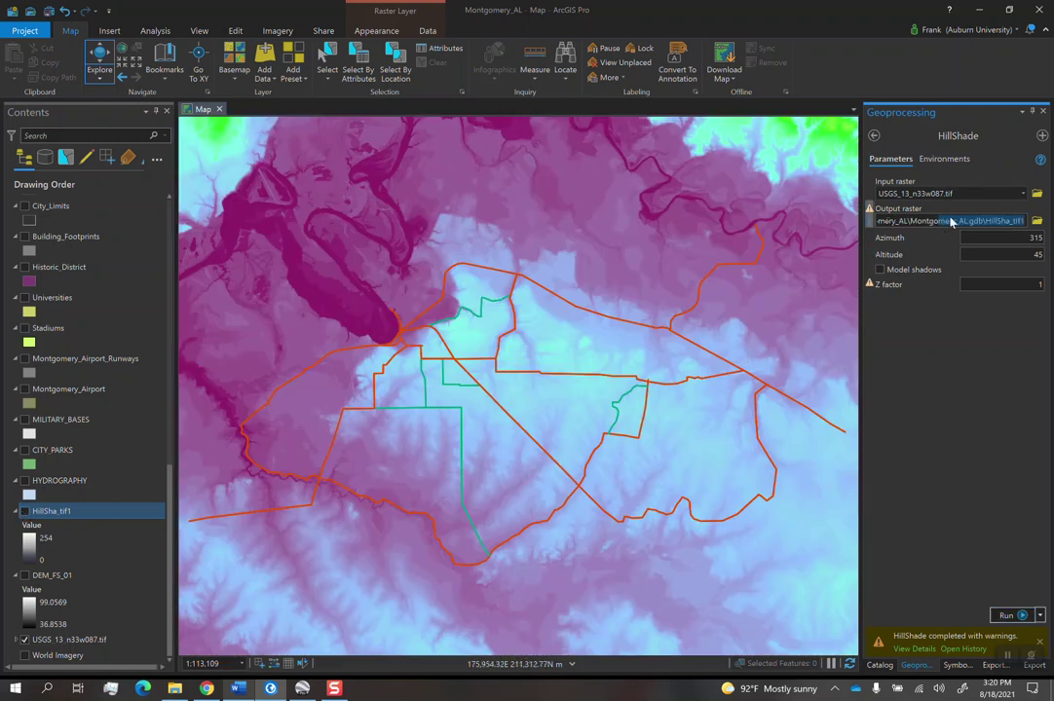
click(1030, 223)
key(BackSpace)
text(2)
click(997, 351)
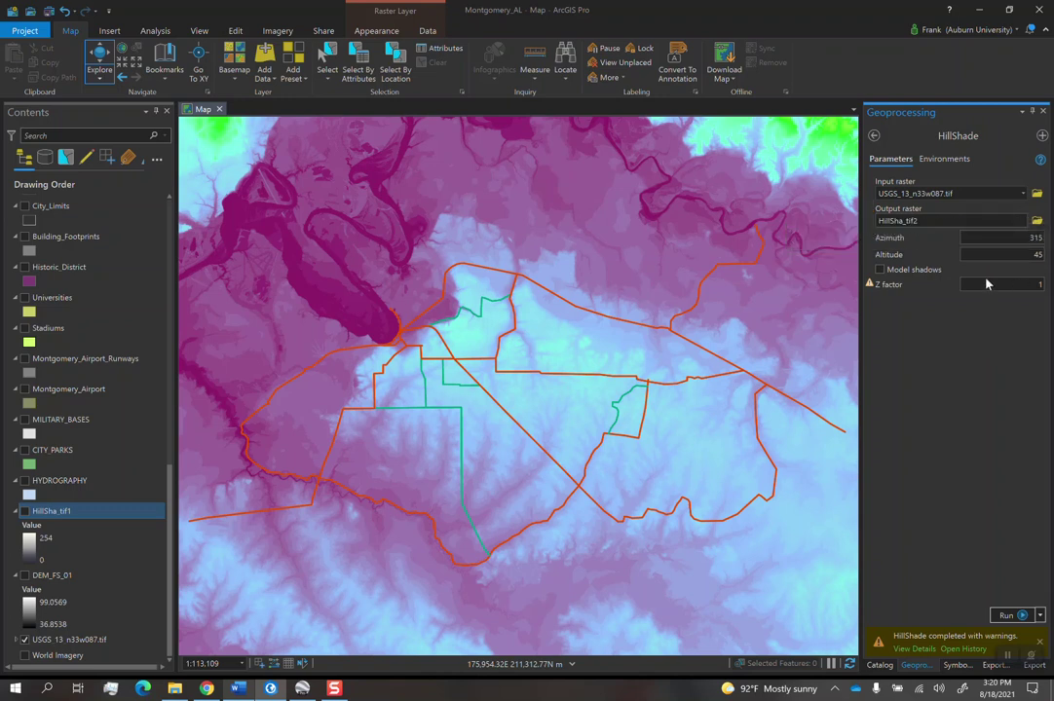
click(950, 220)
click(940, 193)
drag(1021, 221, 945, 222)
click(829, 290)
- Set the Z factor to 0.5 and run HillShade
click(1028, 284)
text(0.5)
click(949, 160)
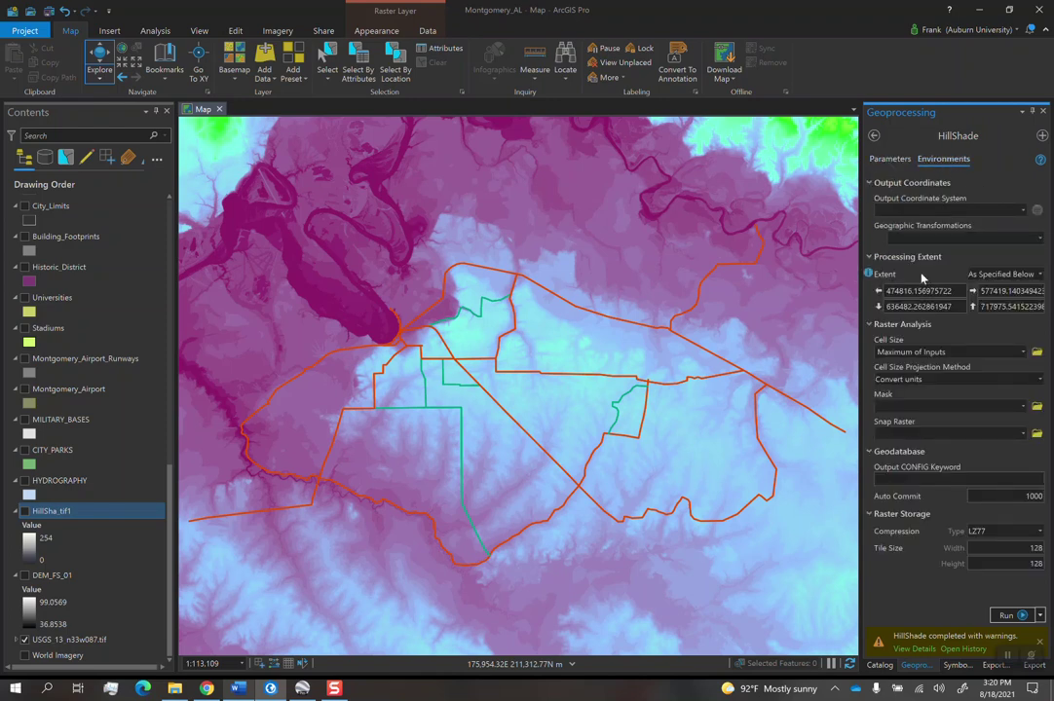
click(890, 159)
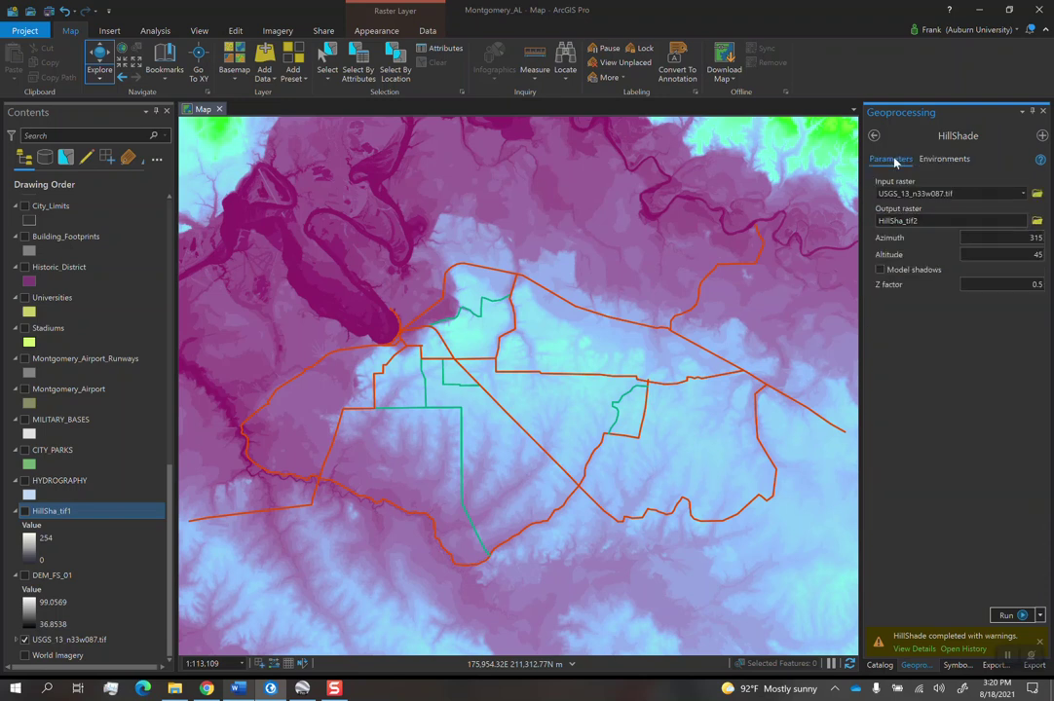
click(1000, 616)
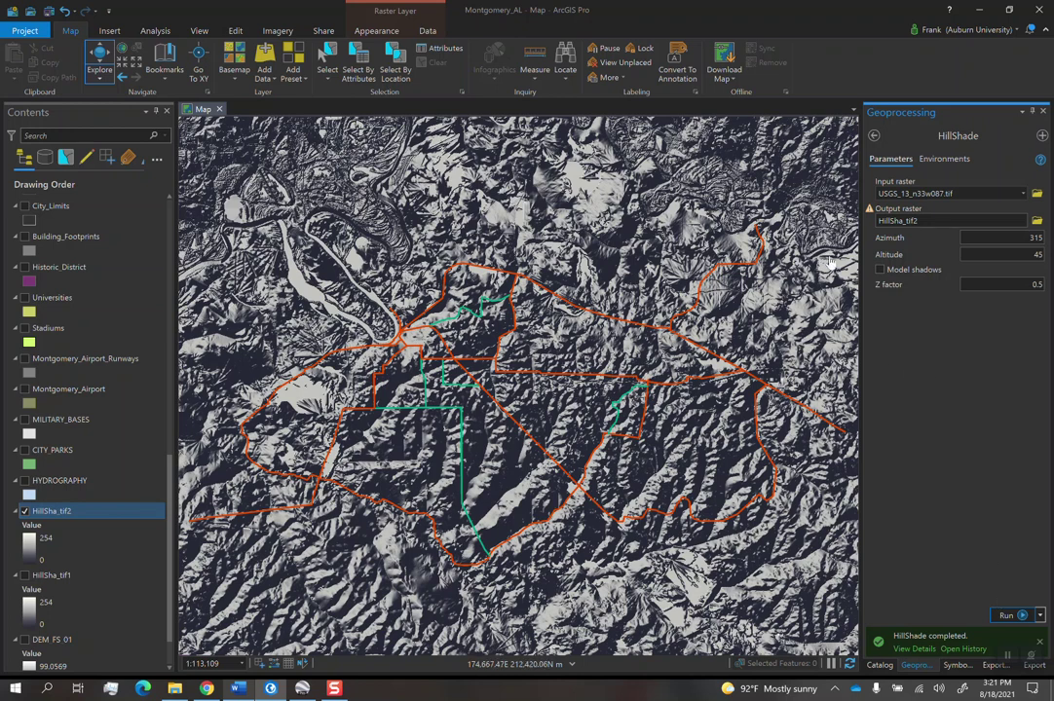
- Toggle HillSha_tif2 to compare, then hide both HillSha_tif2 and HillSha_tif1
click(24, 511)
right_click(26, 526)
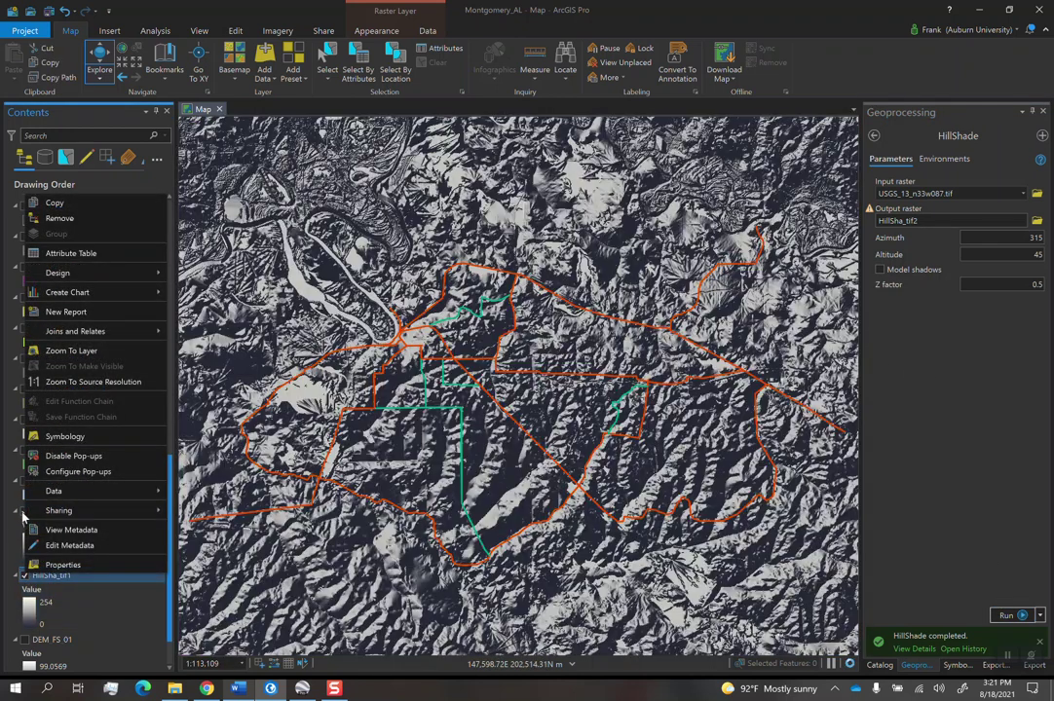
click(25, 514)
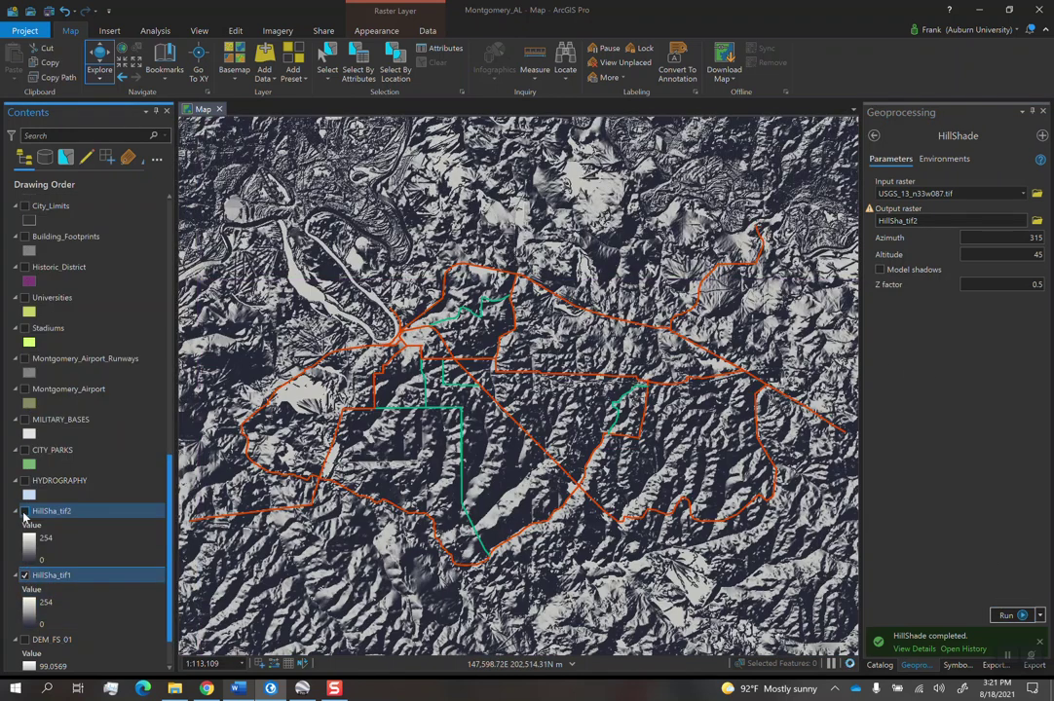
click(25, 511)
click(24, 511)
click(24, 512)
click(25, 575)
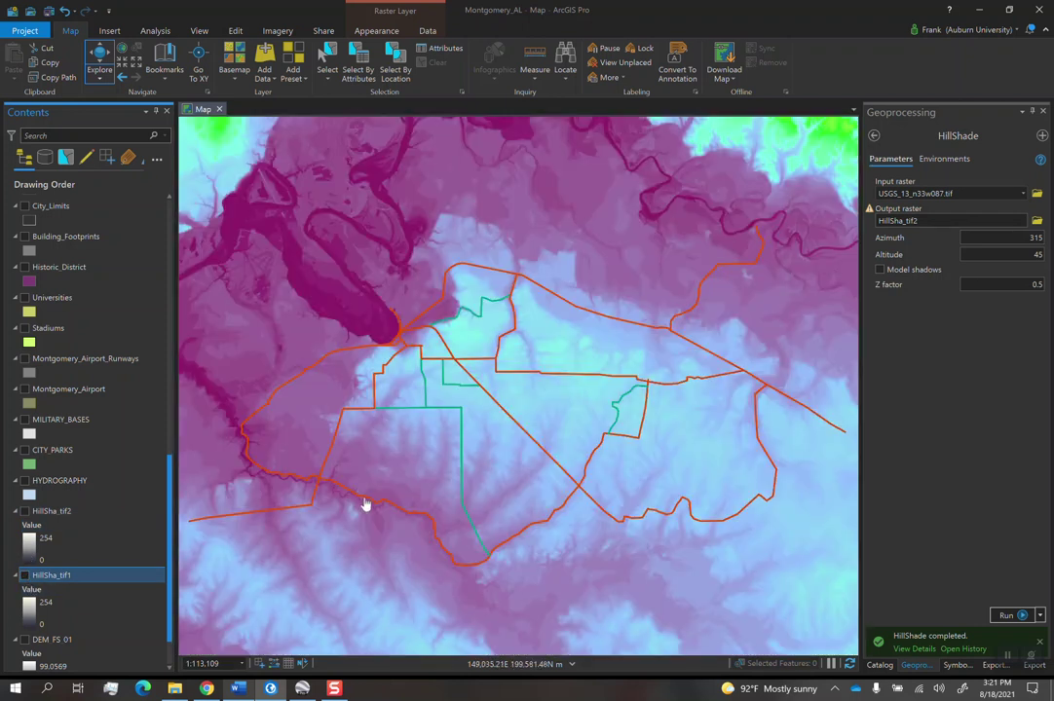
- Run HillShade as HillSha_tif3 with altitude 60 and Z factor 0.35, then hide Contour_1ft
click(1006, 220)
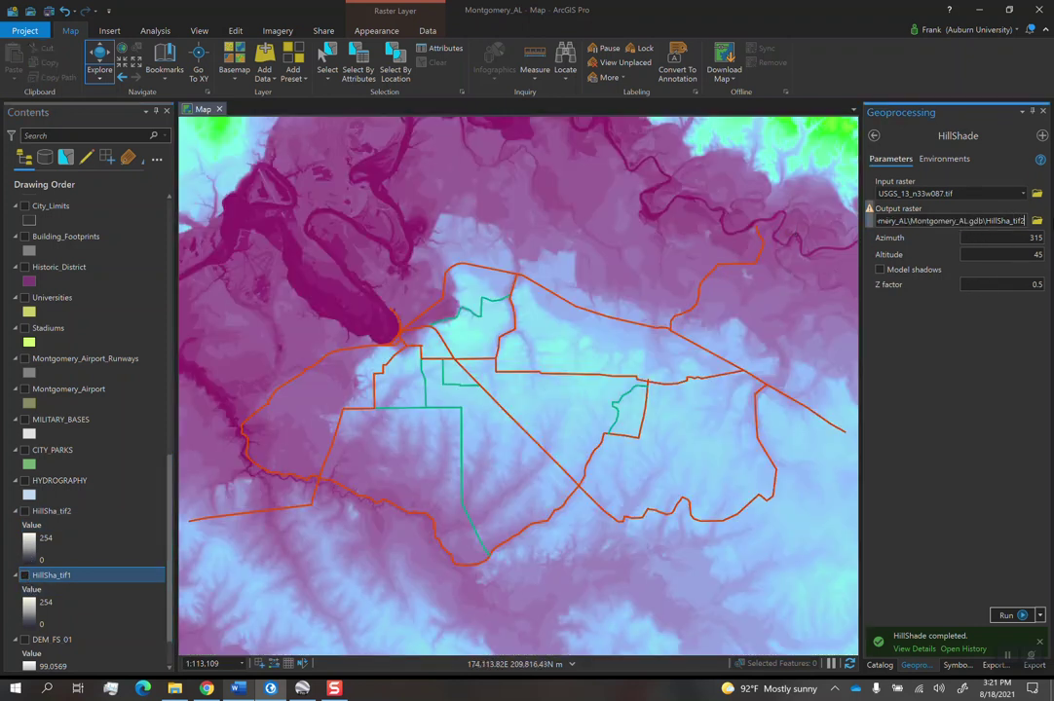
text(3)
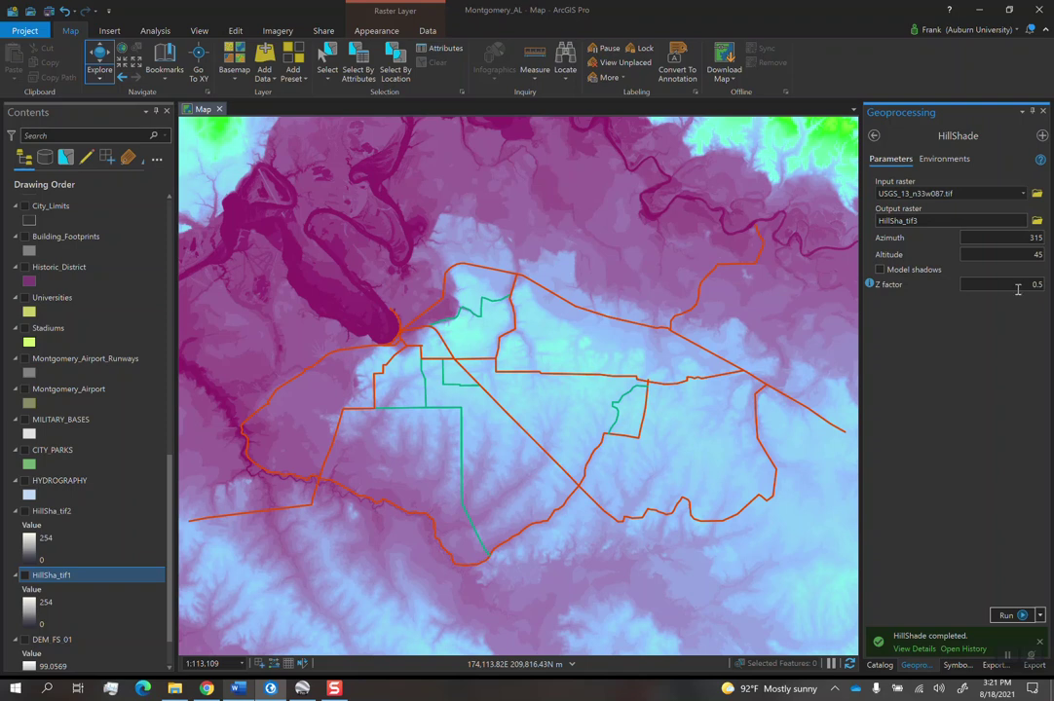
click(1013, 288)
click(1020, 255)
text(60)
text(5)
click(1006, 614)
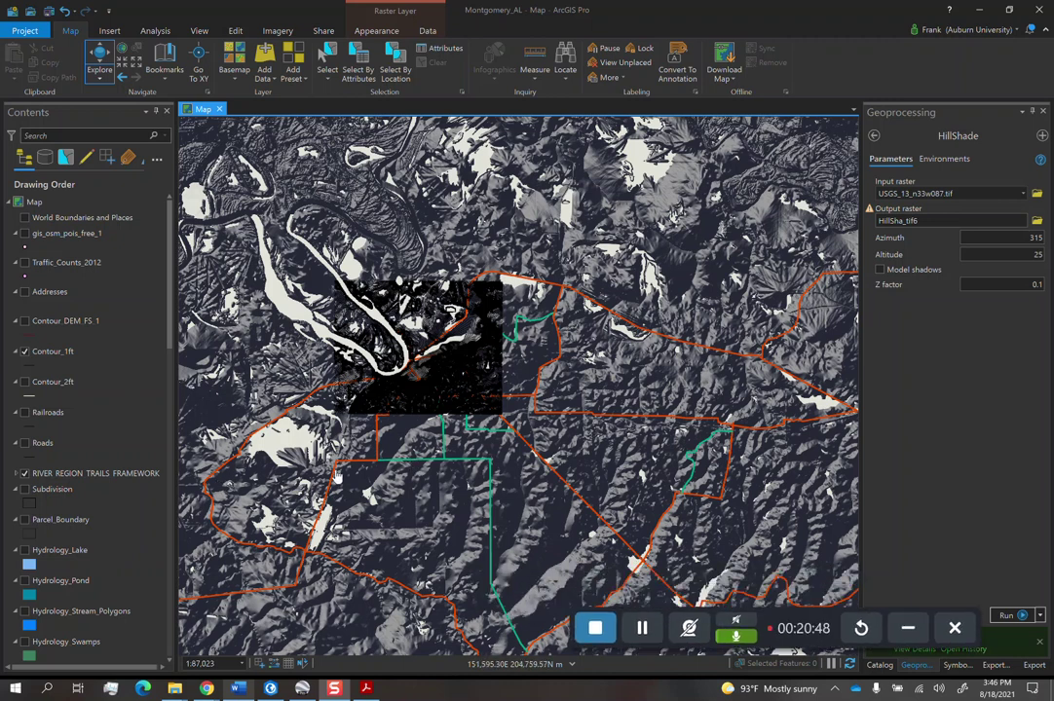
click(53, 360)
click(24, 352)
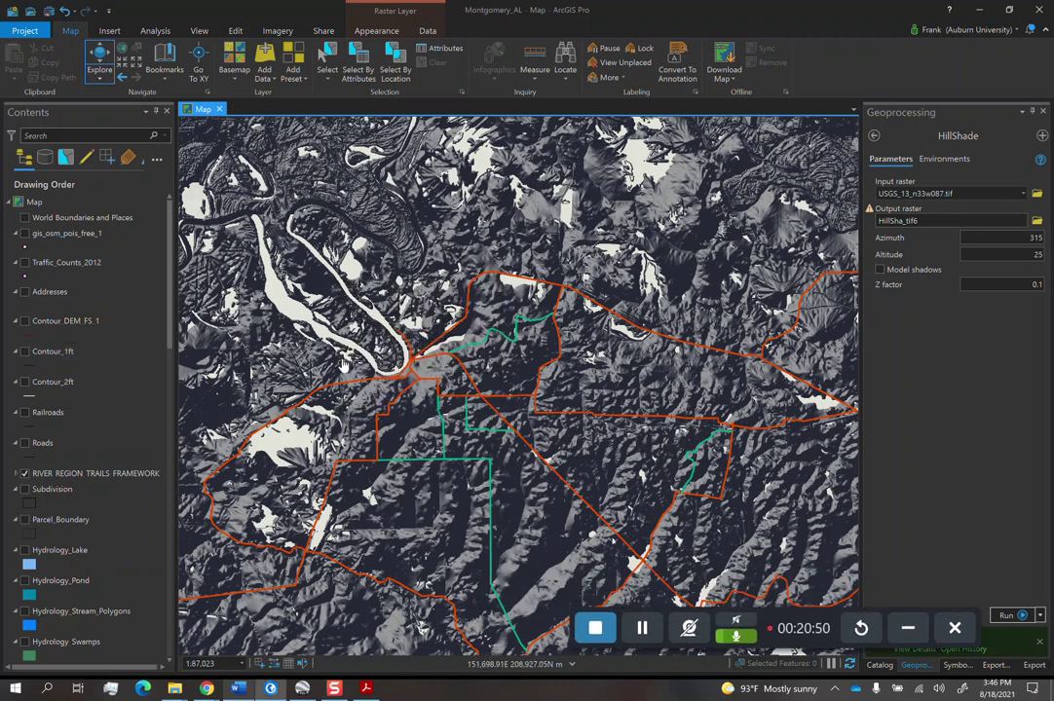
- Return the map to the saved bookmark extent
click(164, 64)
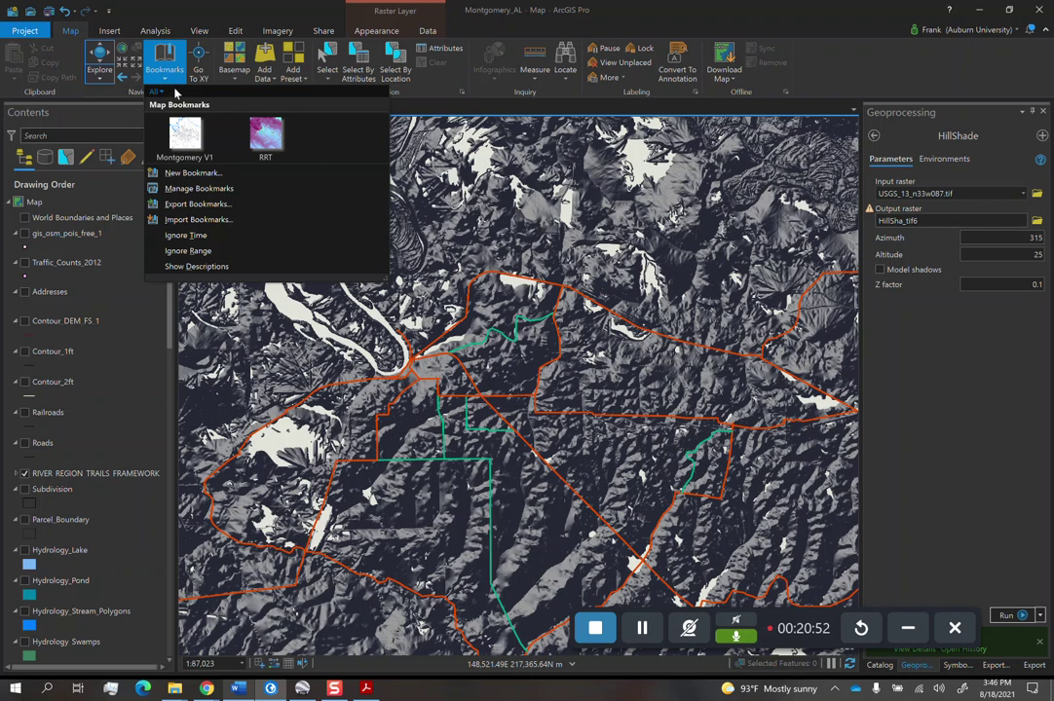
click(207, 139)
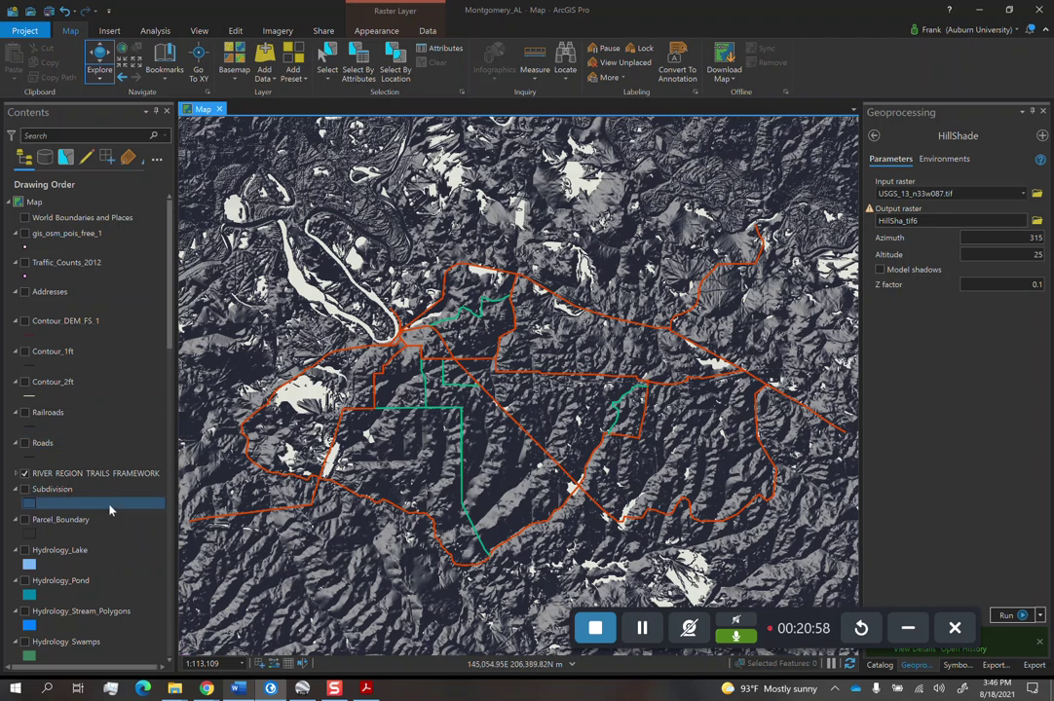
scroll(90, 428, down, 5)
scroll(98, 546, down, 5)
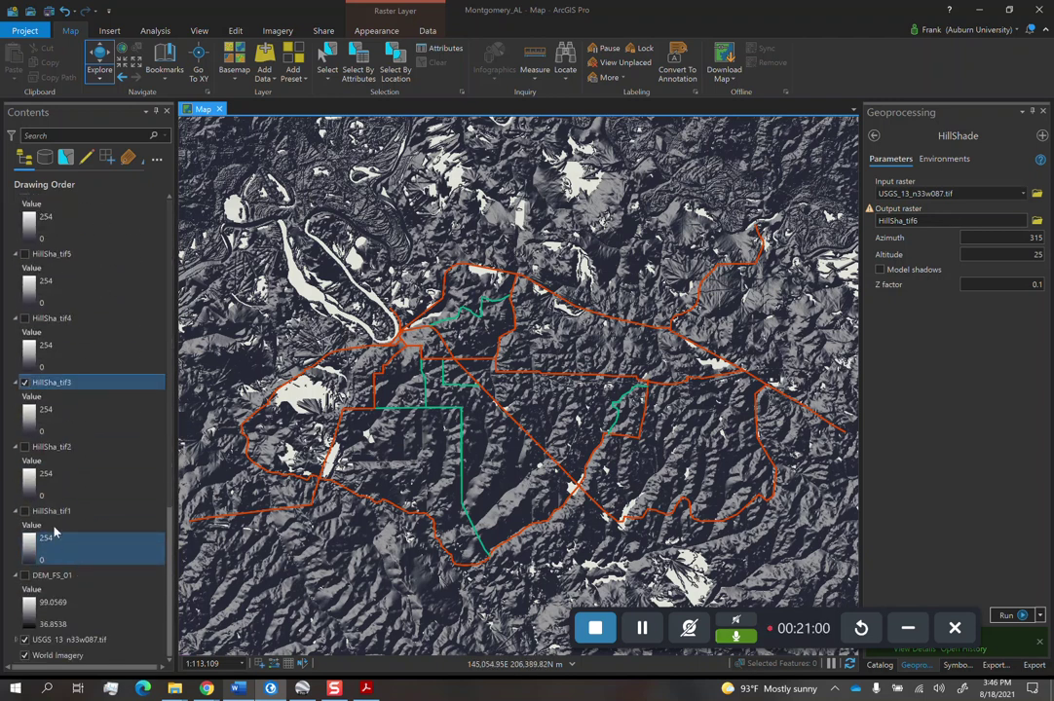
scroll(55, 356, up, 1)
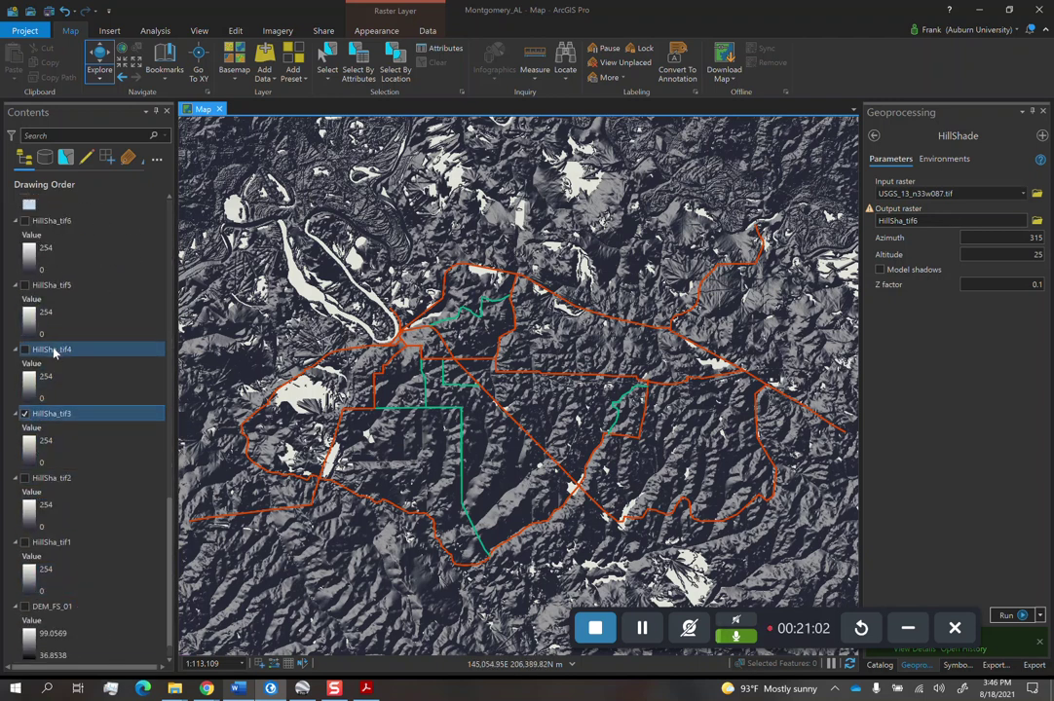
- Remove the HillSha_tif4–6 and HillSha_tif1–2 hillshade layers from the map
click(56, 350)
ctrl+click(48, 289)
ctrl+click(60, 220)
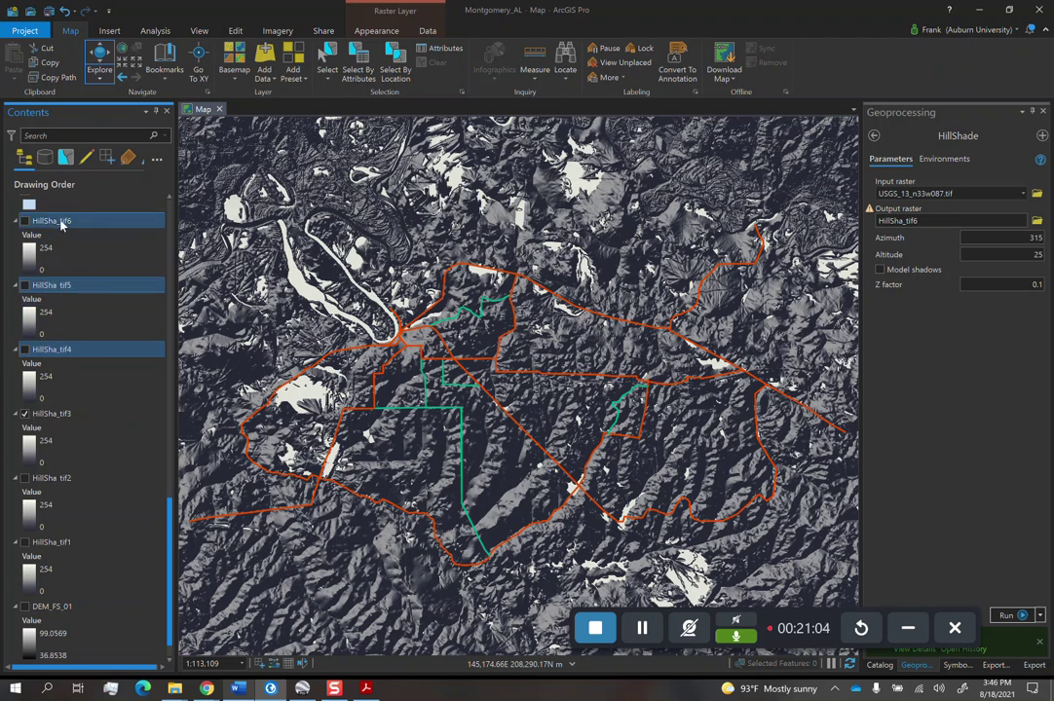
right_click(61, 220)
click(97, 245)
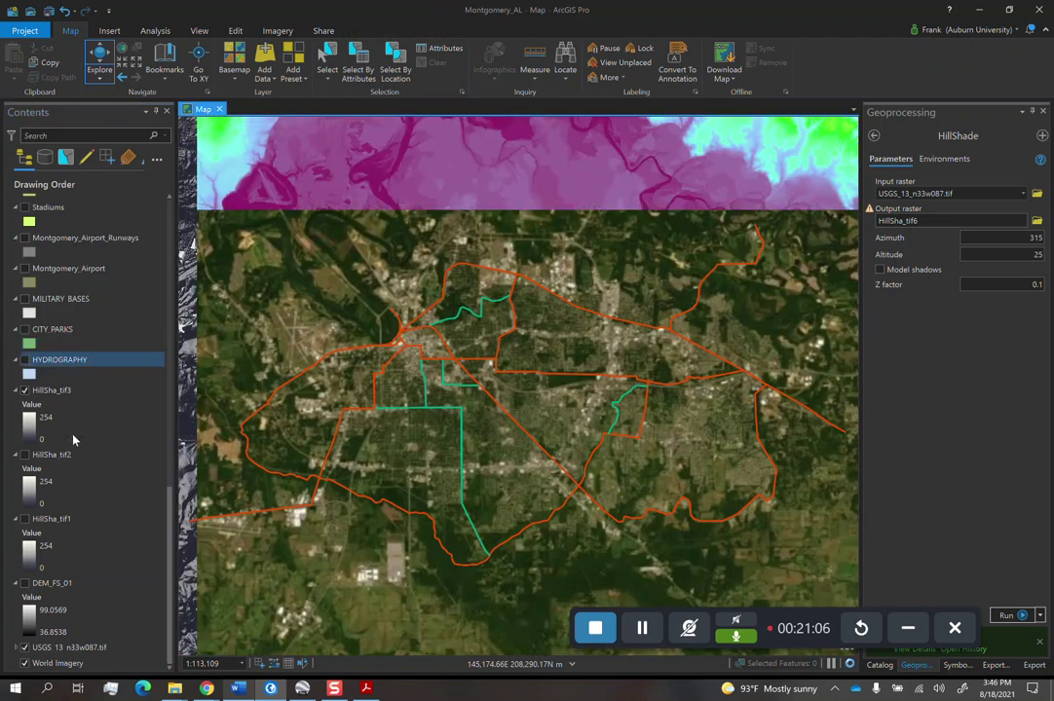
click(84, 465)
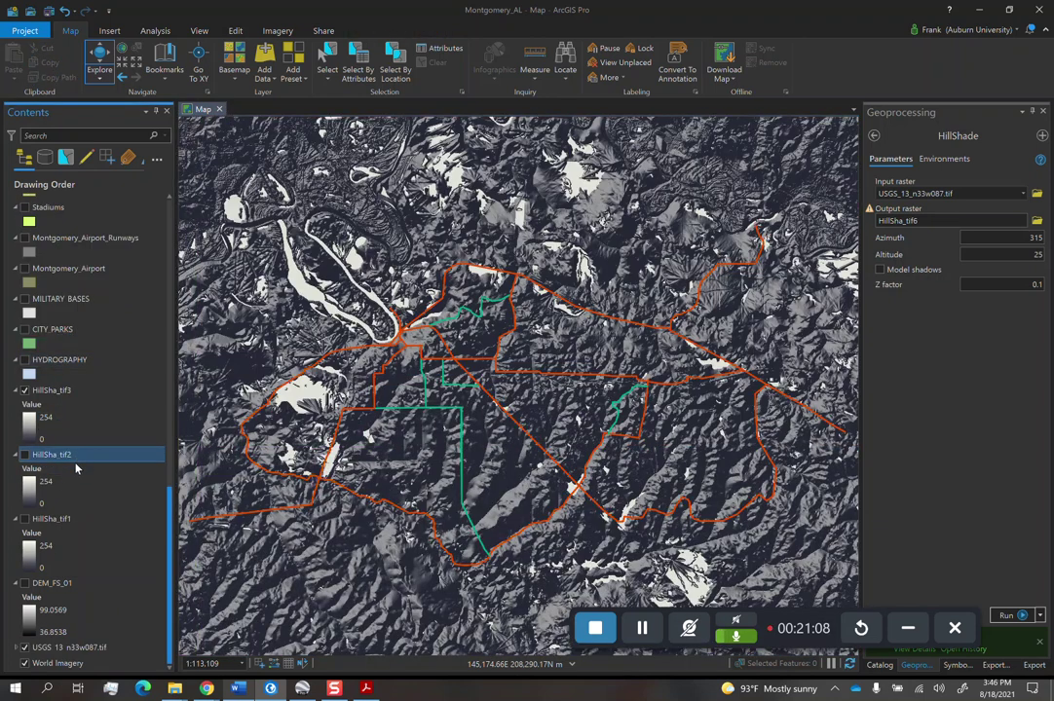
ctrl+click(64, 526)
right_click(61, 522)
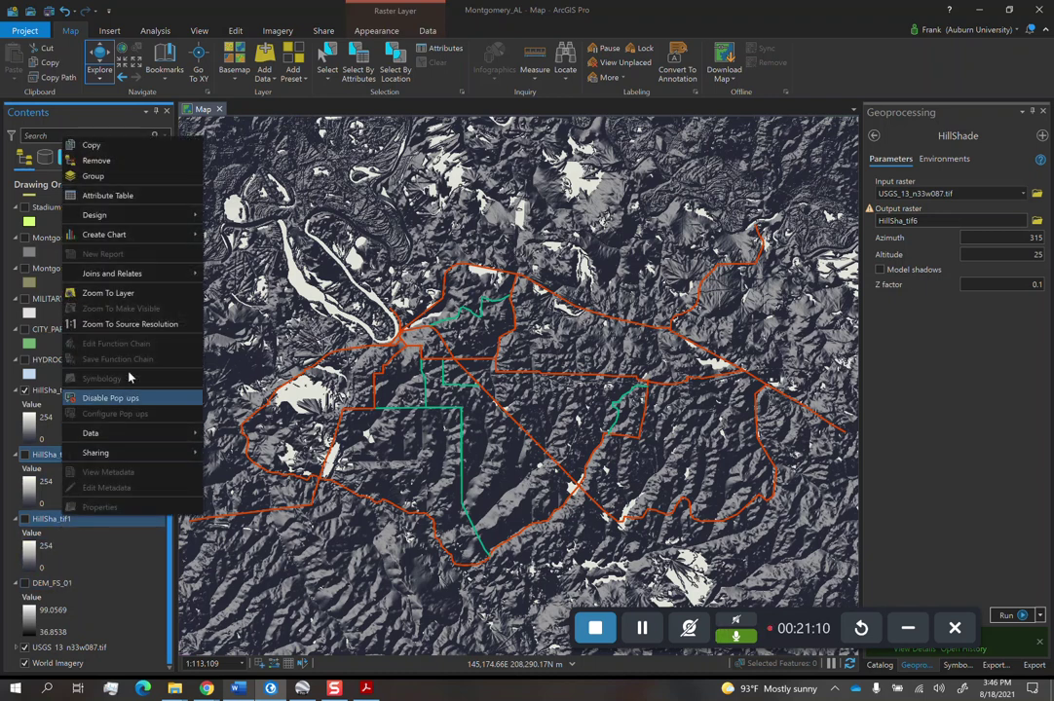
click(136, 164)
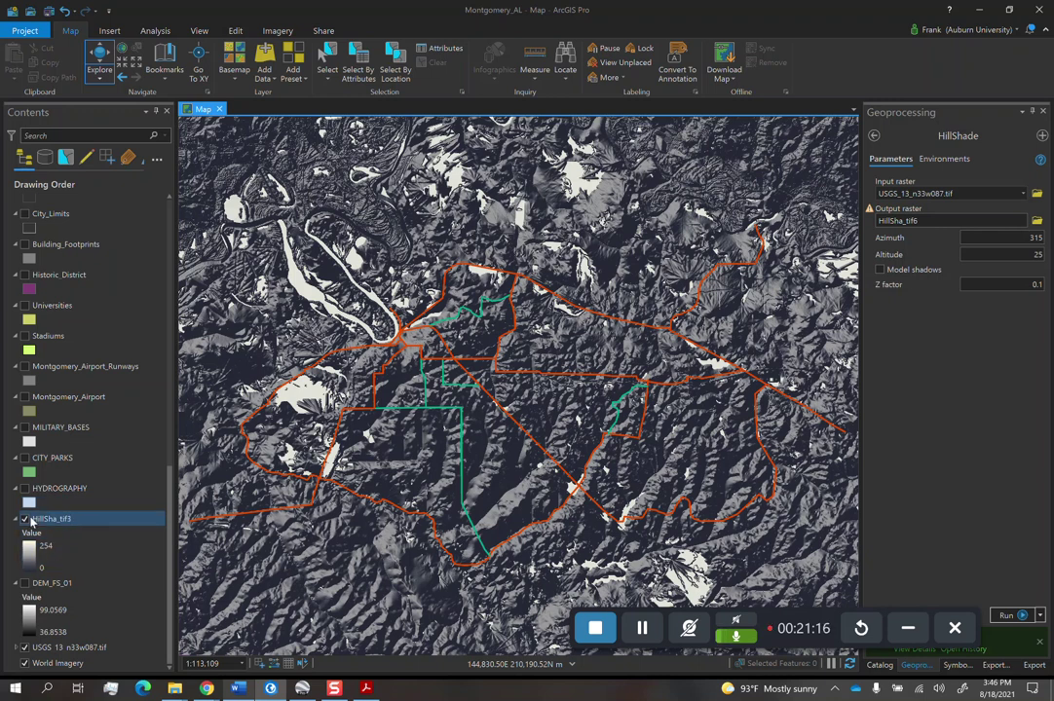
- Hide HillSha_tif3 so the coloured DEM shows through
scroll(59, 546, up, 7)
scroll(44, 566, down, 8)
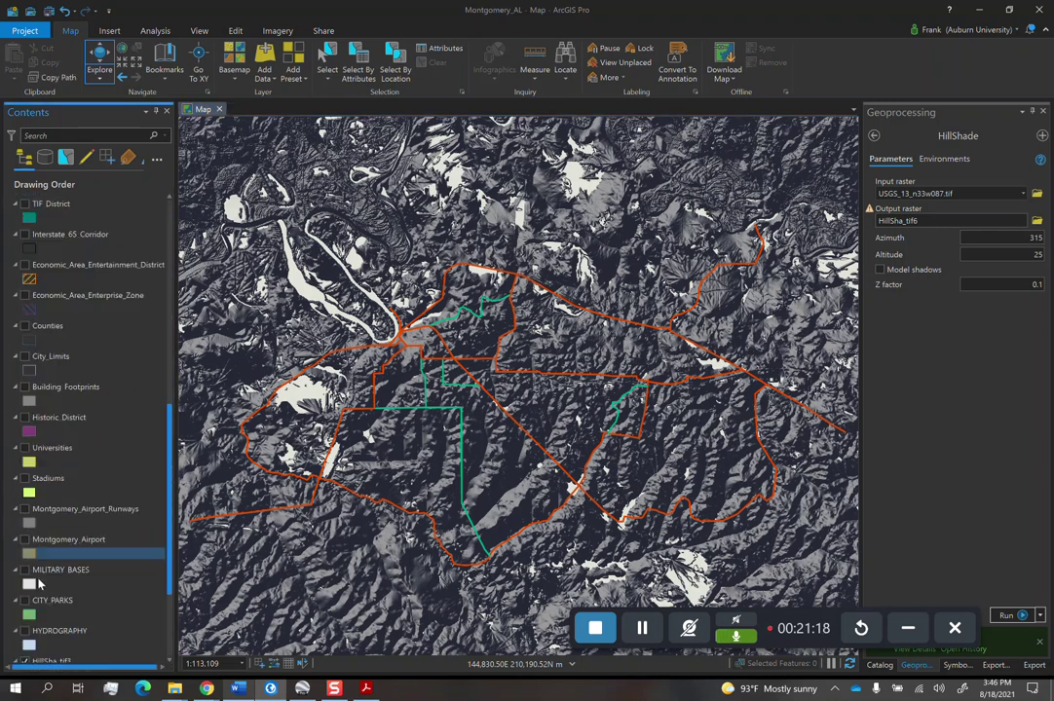
click(24, 511)
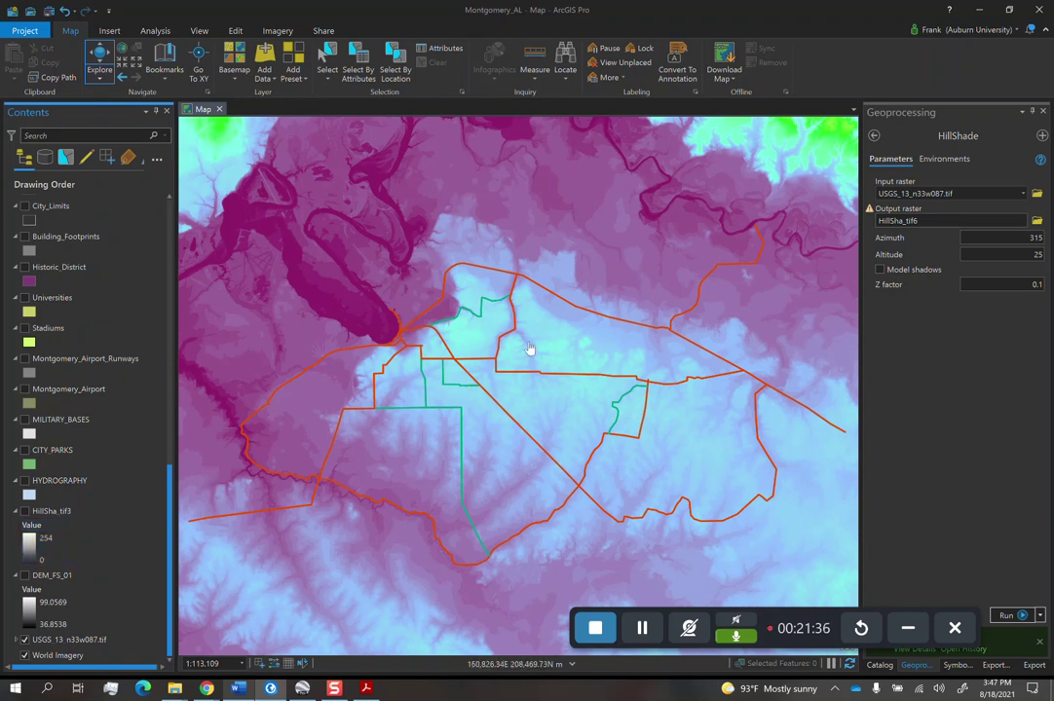
- Turn off RIVER_REGION_TRAILS_FRAMEWORK and World Imagery, leaving only USGS_13_n33w087.tif visible
drag(799, 633, 807, 639)
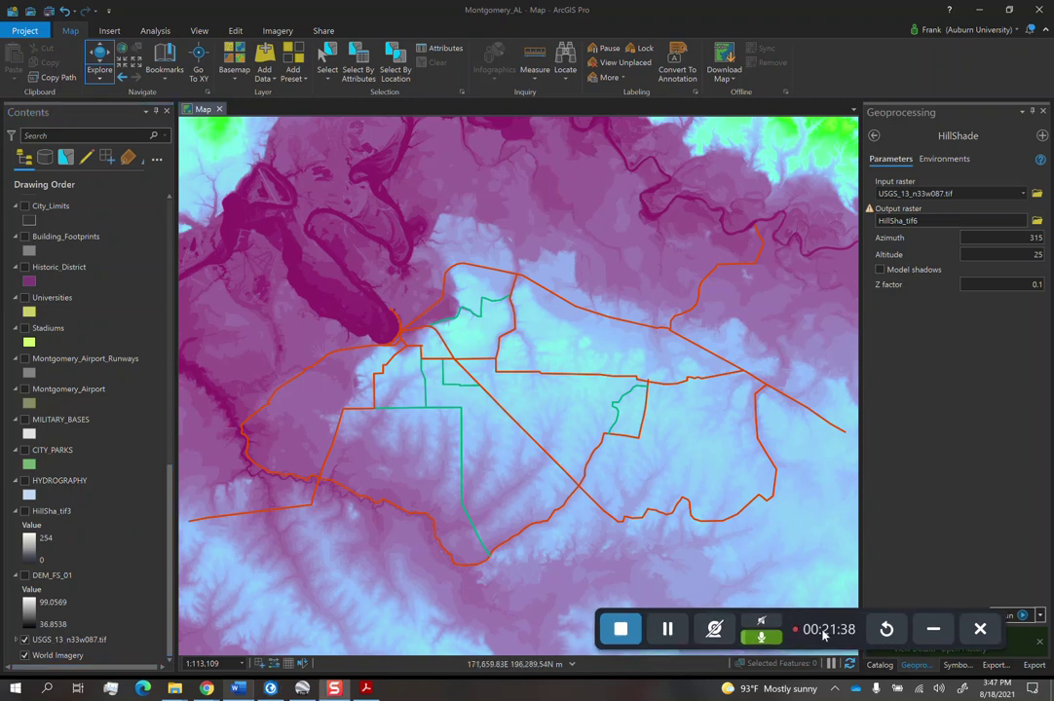
scroll(69, 370, up, 10)
click(45, 357)
scroll(45, 357, up, 3)
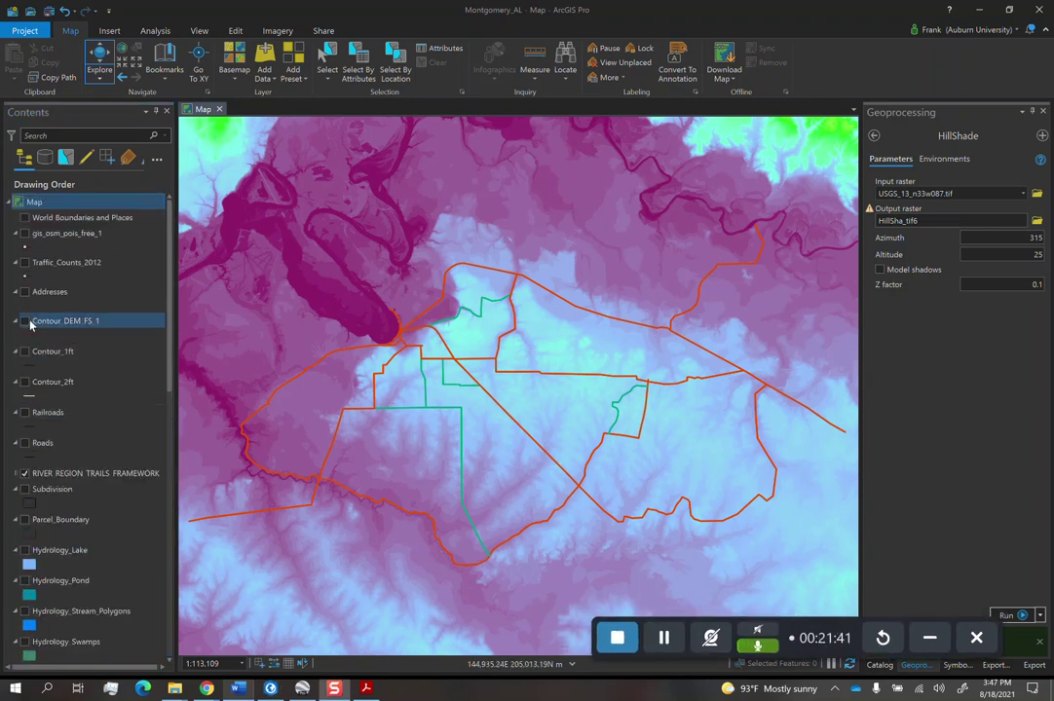
click(24, 474)
scroll(146, 439, down, 5)
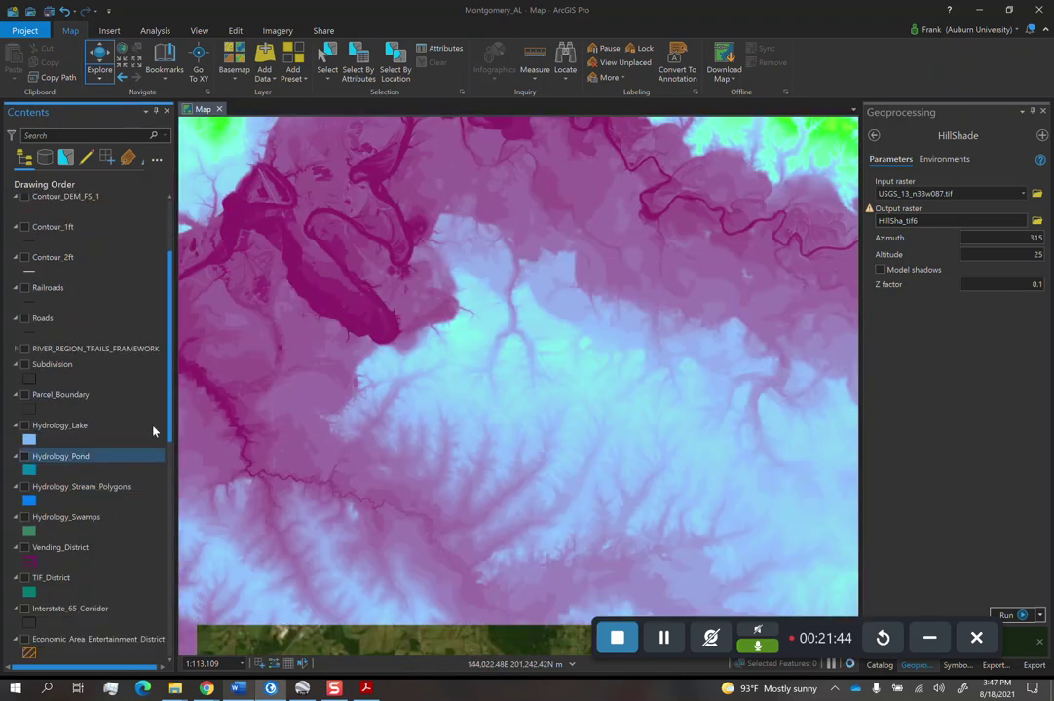
scroll(44, 459, down, 10)
click(24, 640)
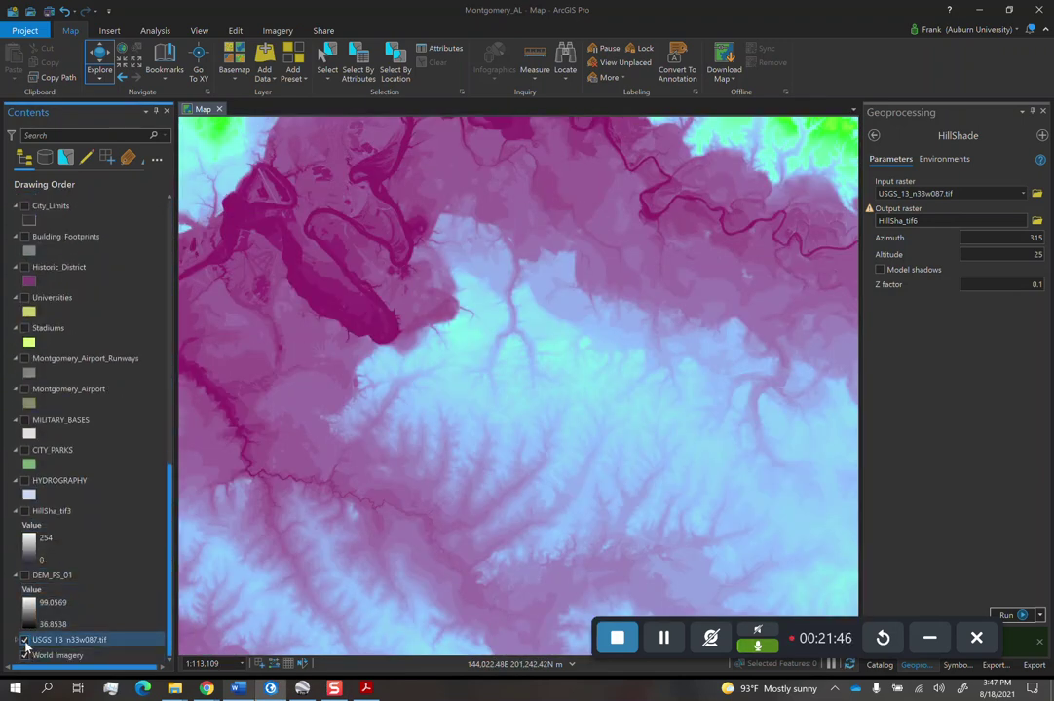
click(24, 640)
click(24, 640)
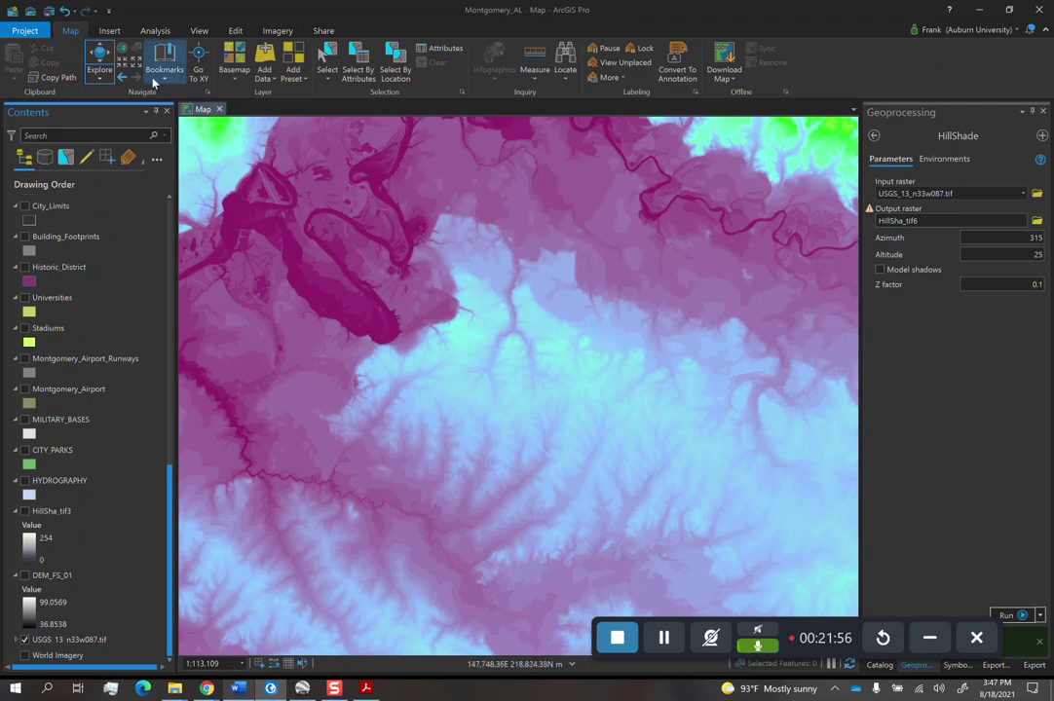
click(99, 30)
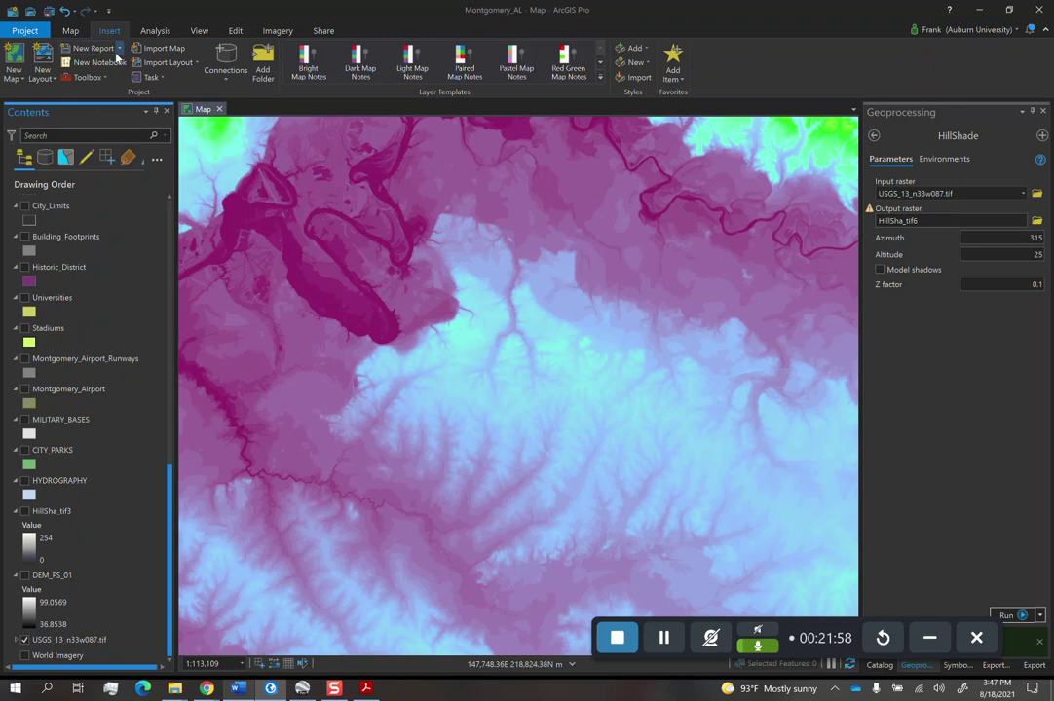
- Add a new landscape Architectural D (24" × 36") layout page
click(42, 78)
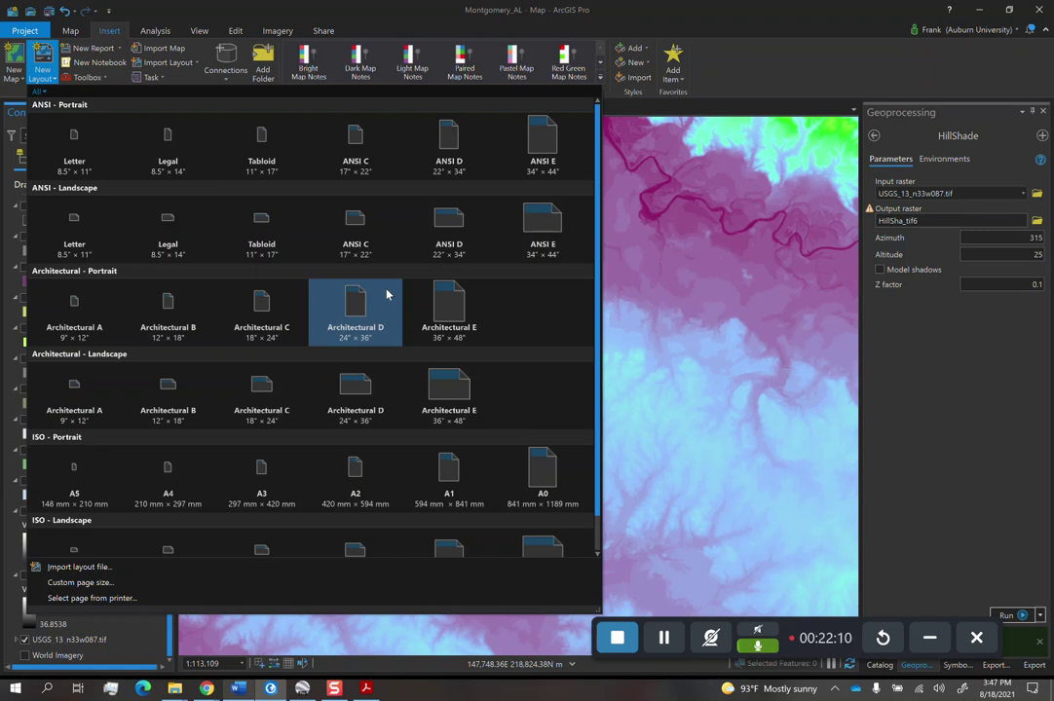
click(355, 396)
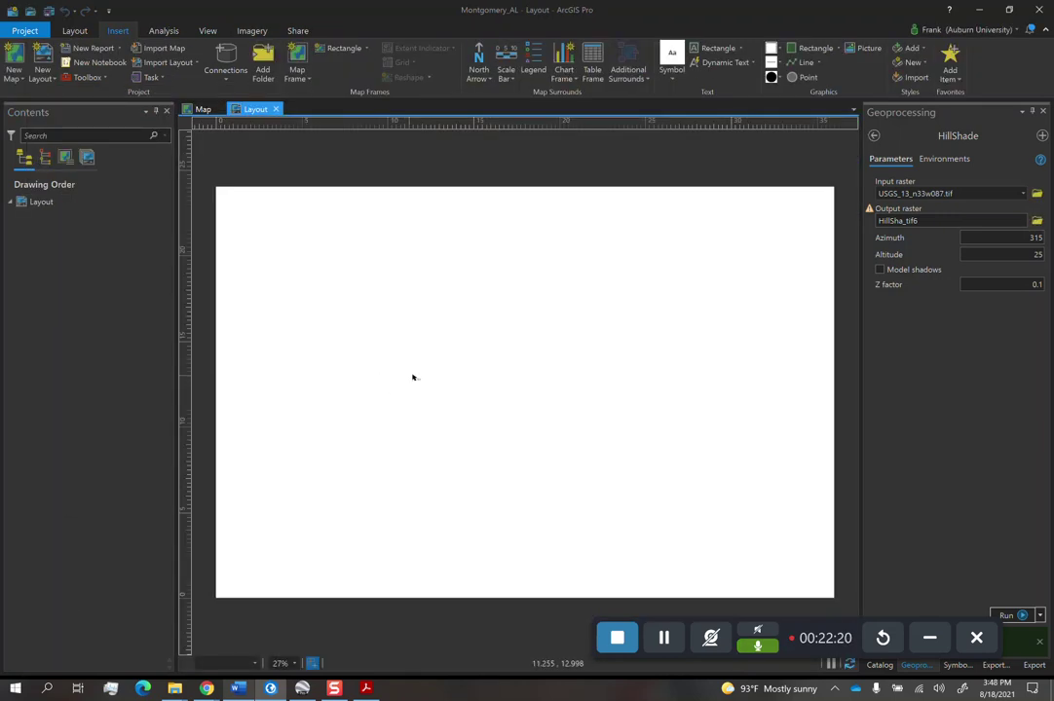
- Draw a map frame based on the RRT bookmark across the whole layout page
click(302, 71)
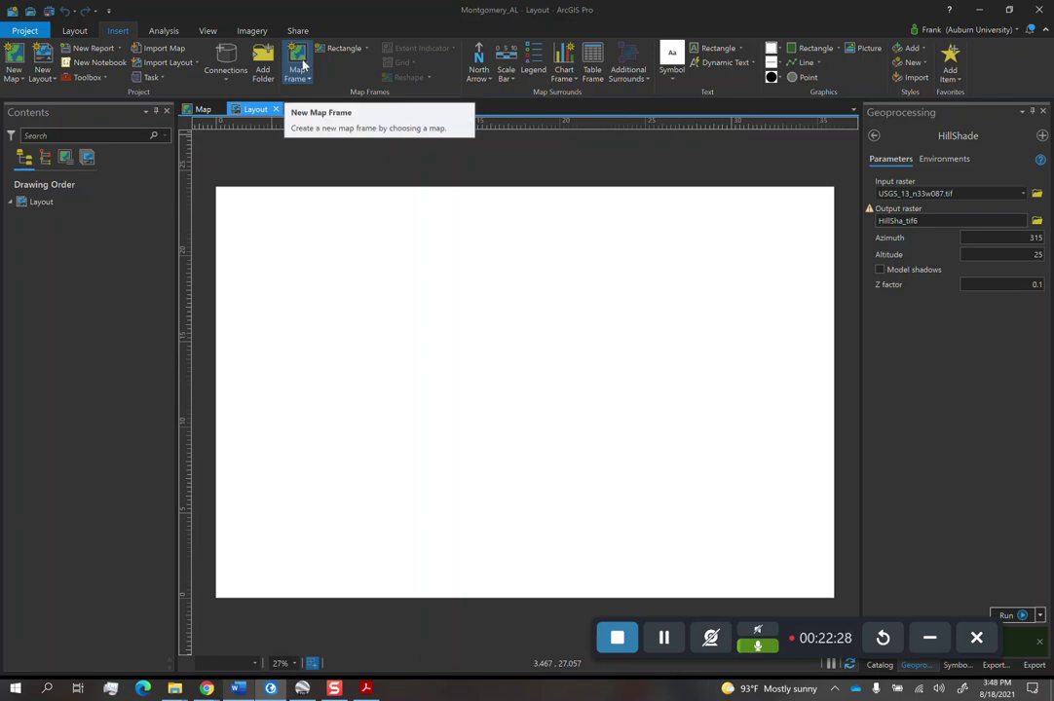
click(302, 65)
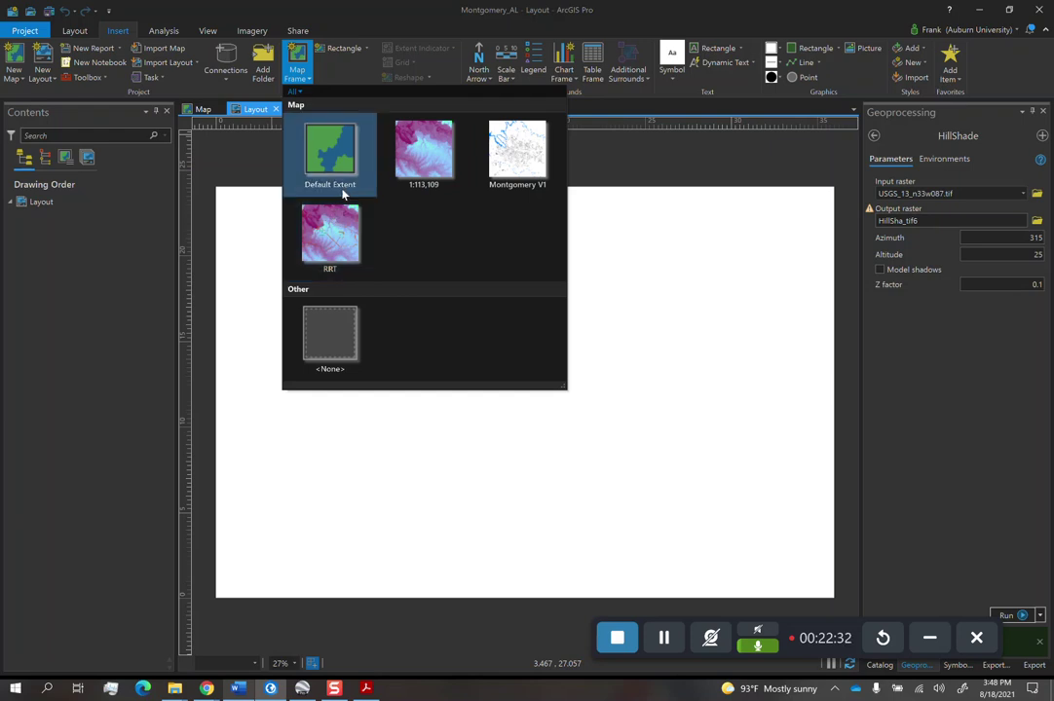
click(341, 239)
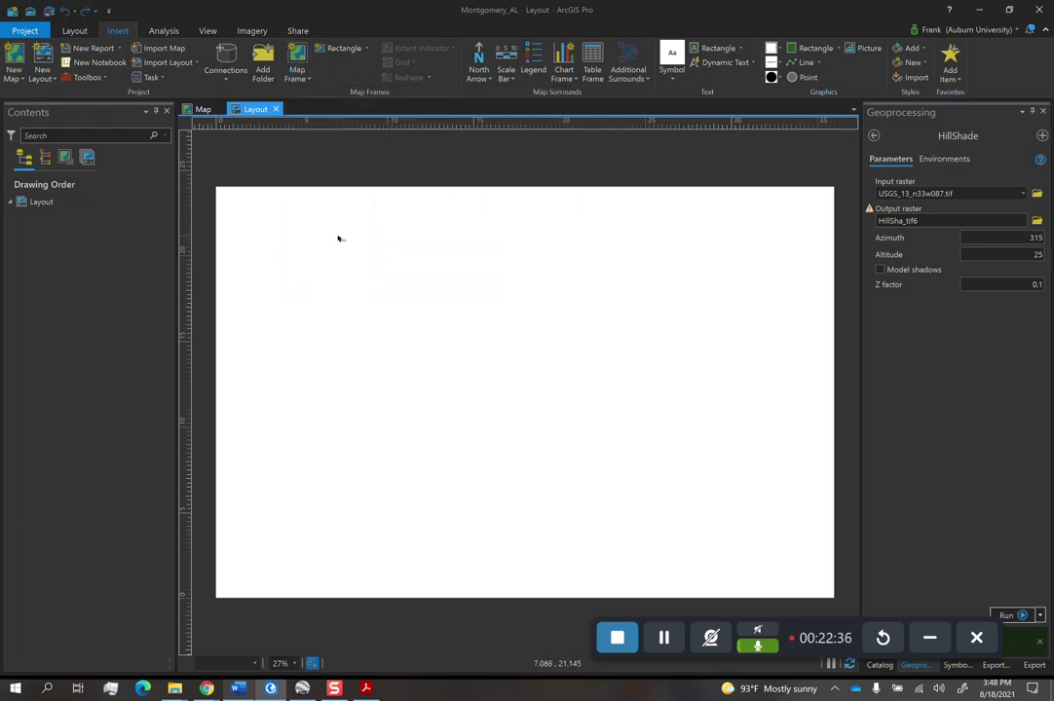
drag(216, 188, 833, 596)
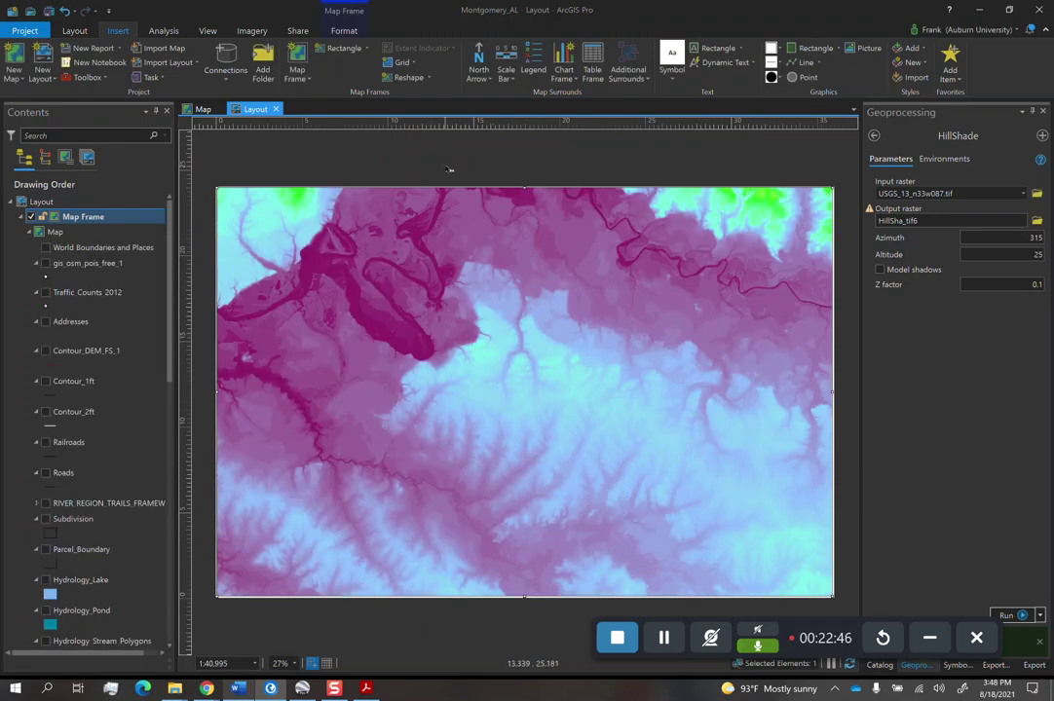
click(262, 136)
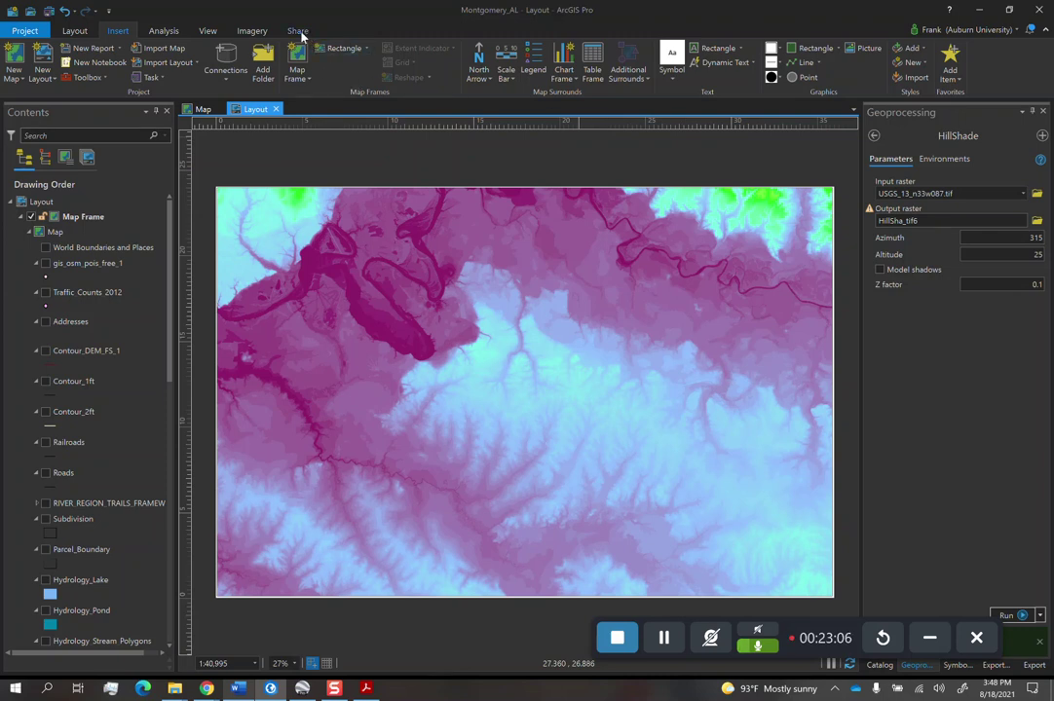
- Set the layout export file type to JPEG
click(307, 31)
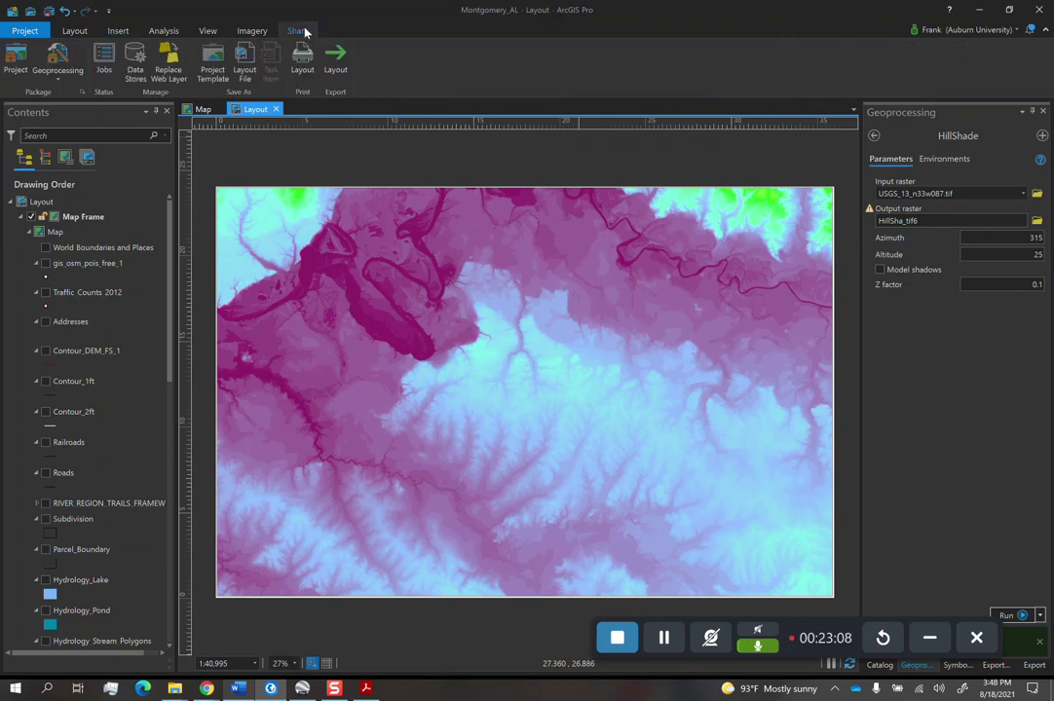
click(337, 65)
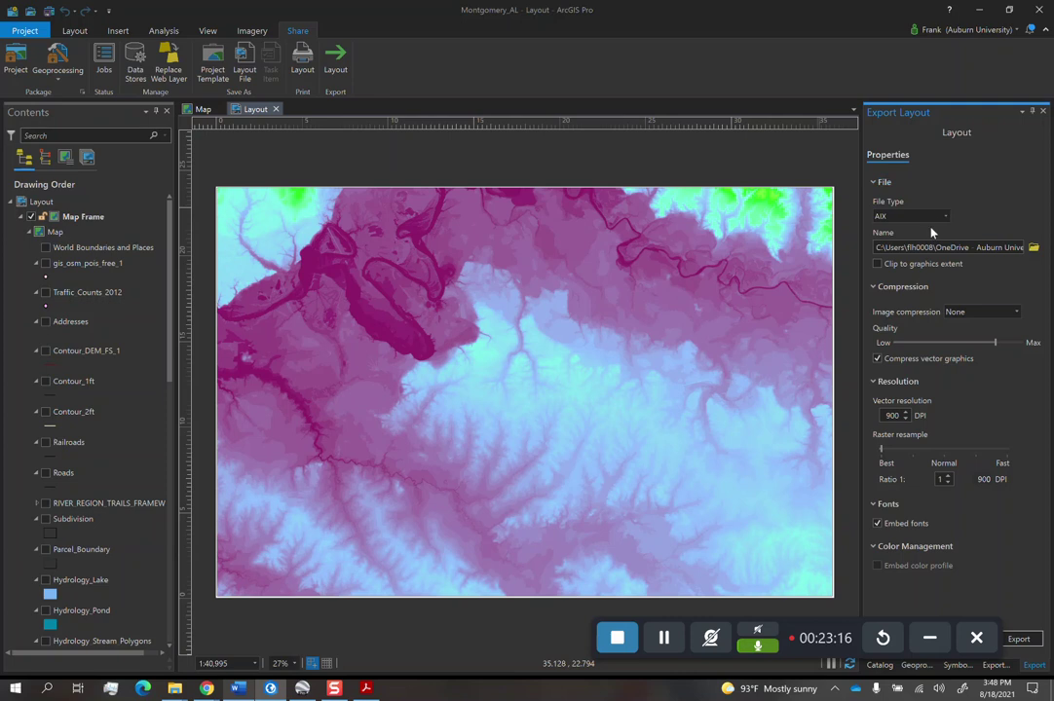
drag(819, 638, 643, 633)
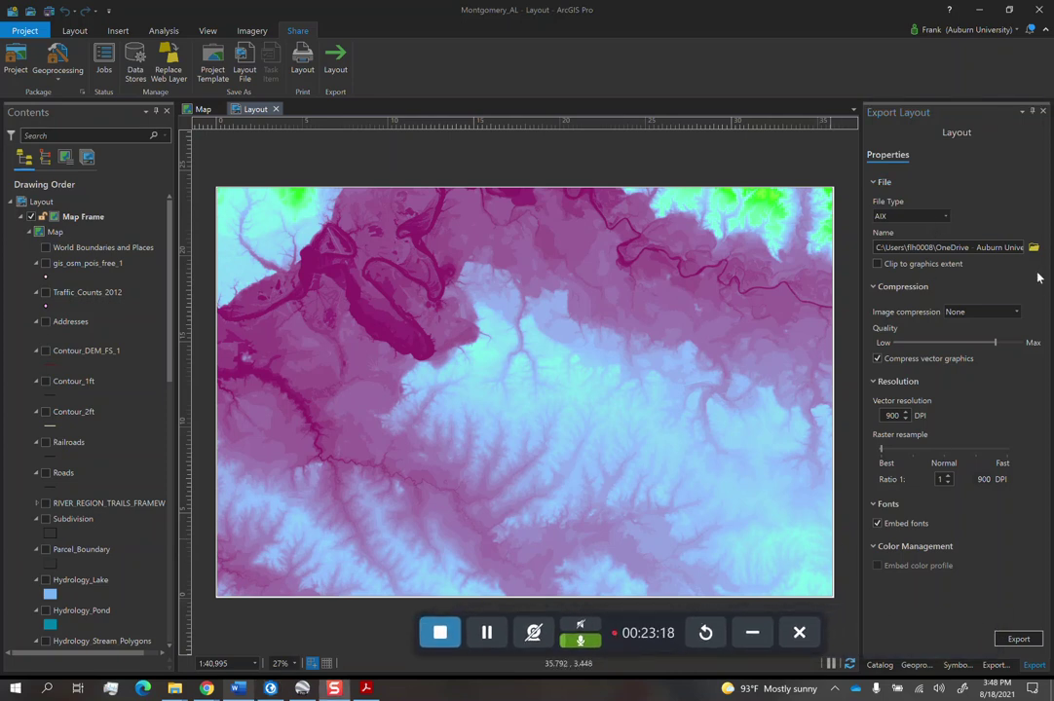
click(942, 216)
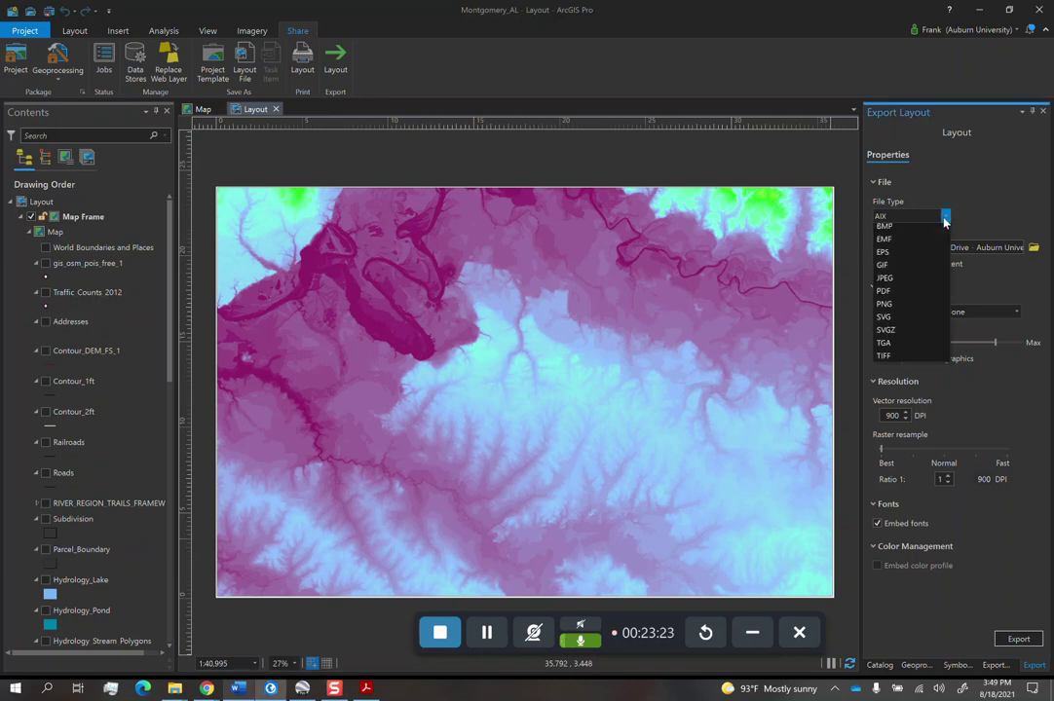
click(889, 295)
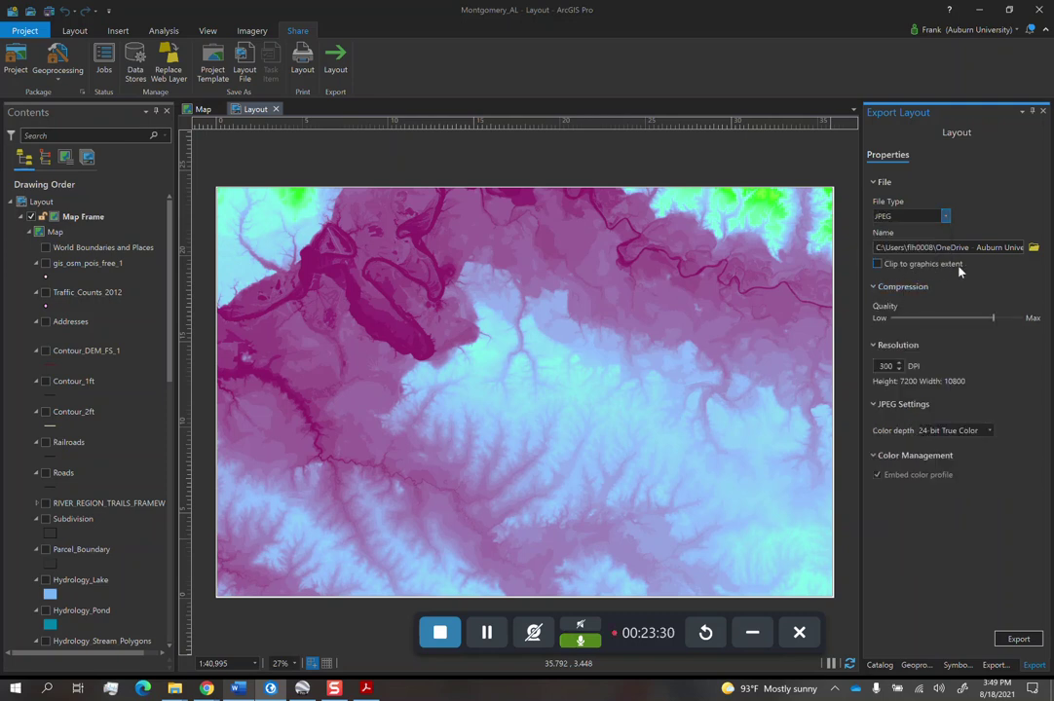
- Save the export as DEM on the Desktop and export the layout
click(1034, 249)
click(50, 109)
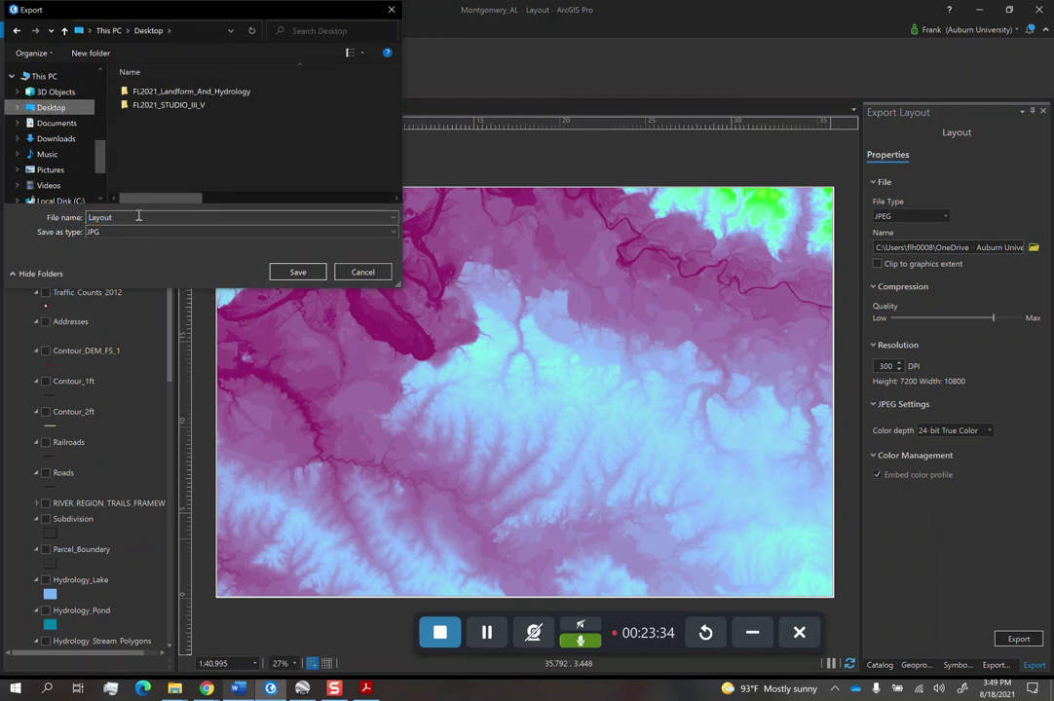
click(143, 217)
text(DEM)
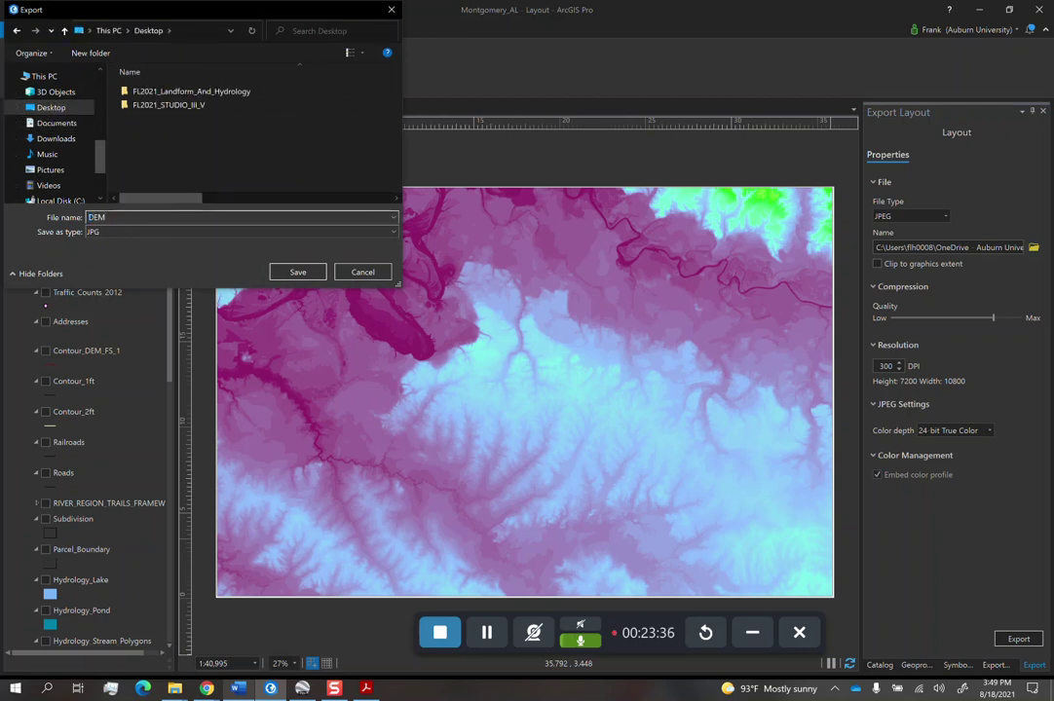
click(294, 273)
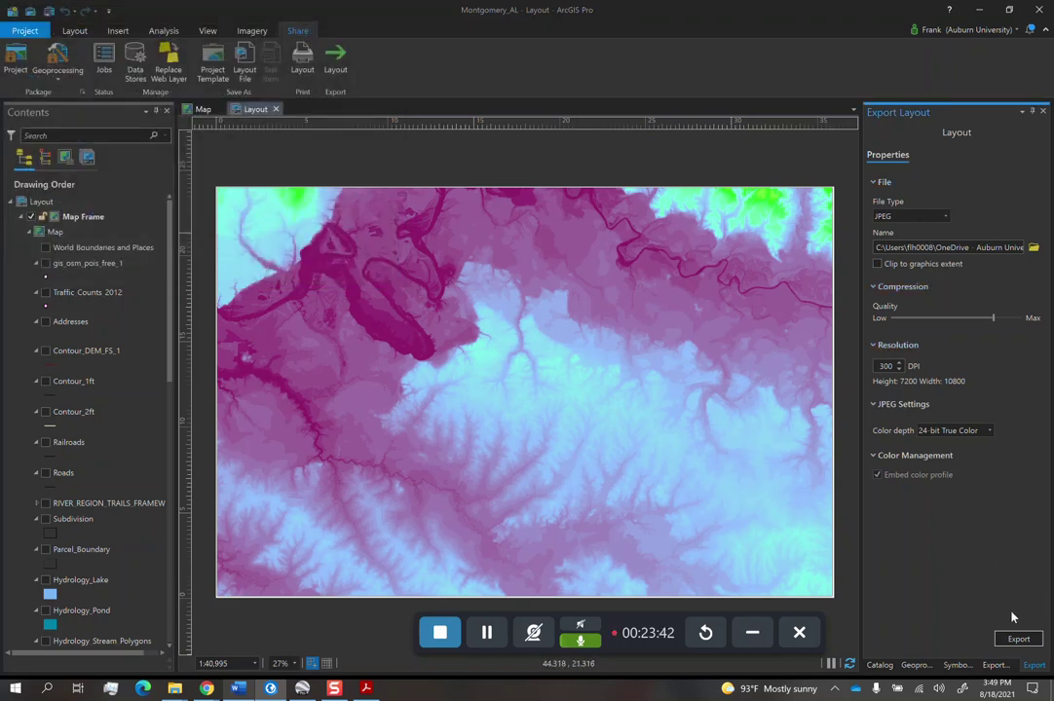
click(1020, 639)
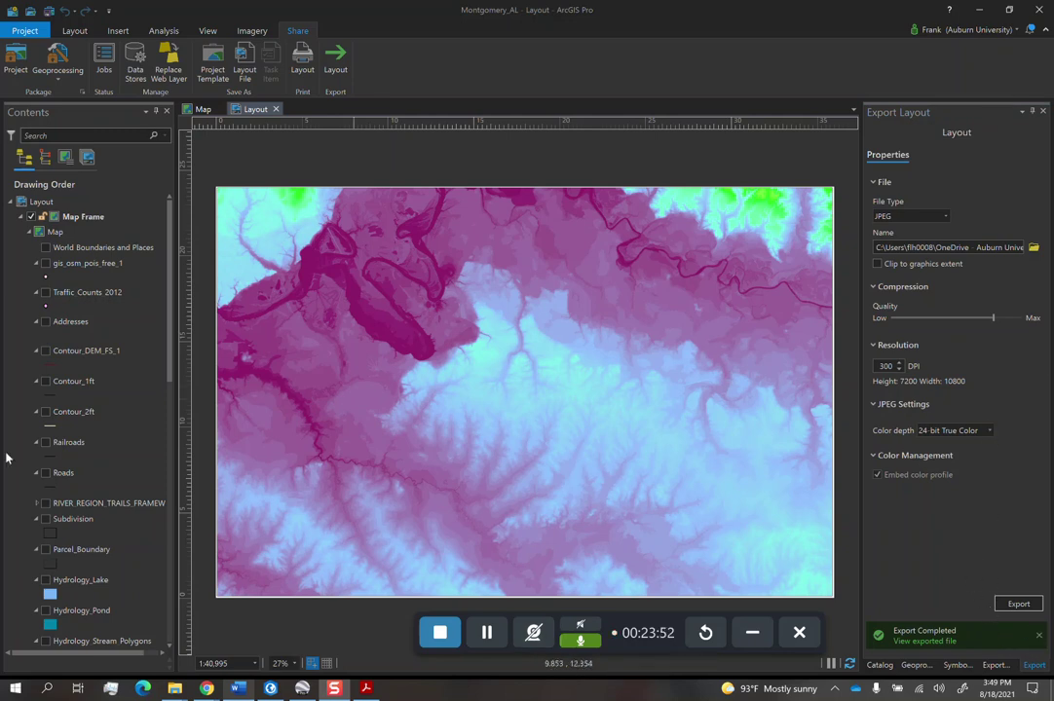
scroll(151, 468, down, 3)
- Hide the USGS DEM and export the hillshade view as JPEG HILLSHA to the Desktop
scroll(151, 526, down, 4)
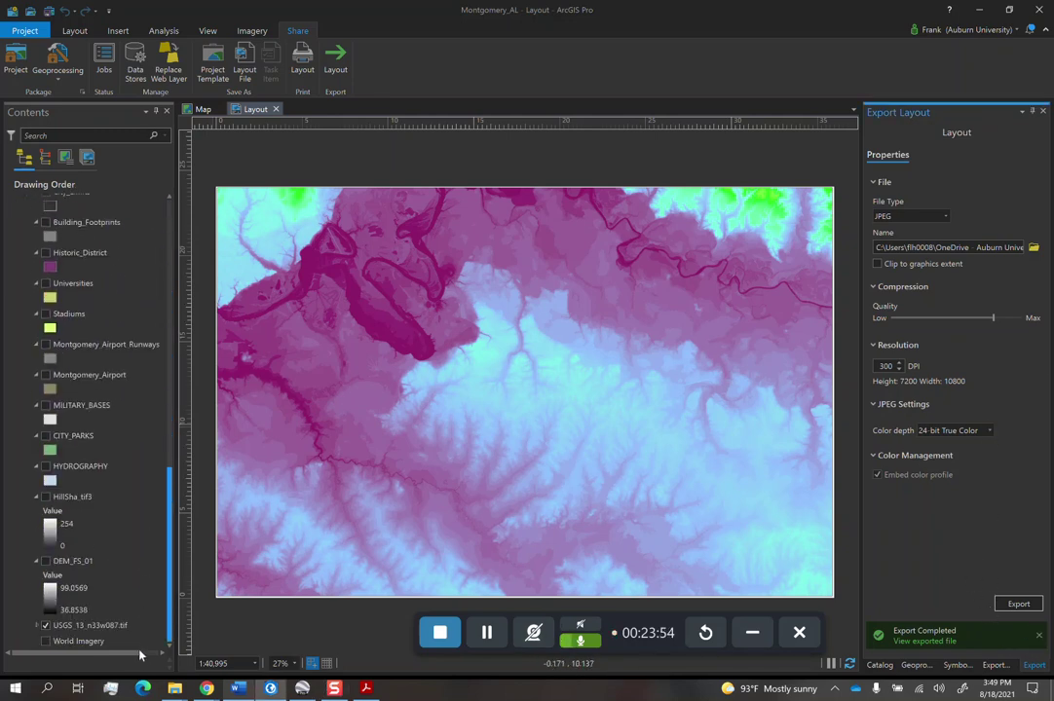
click(46, 625)
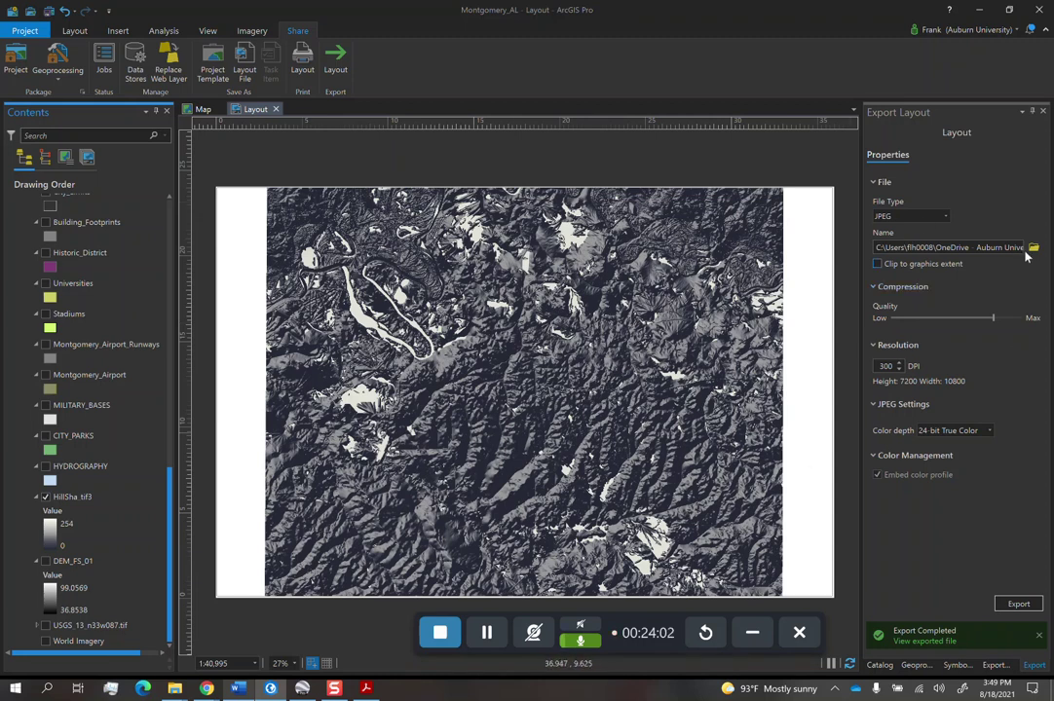
click(1034, 250)
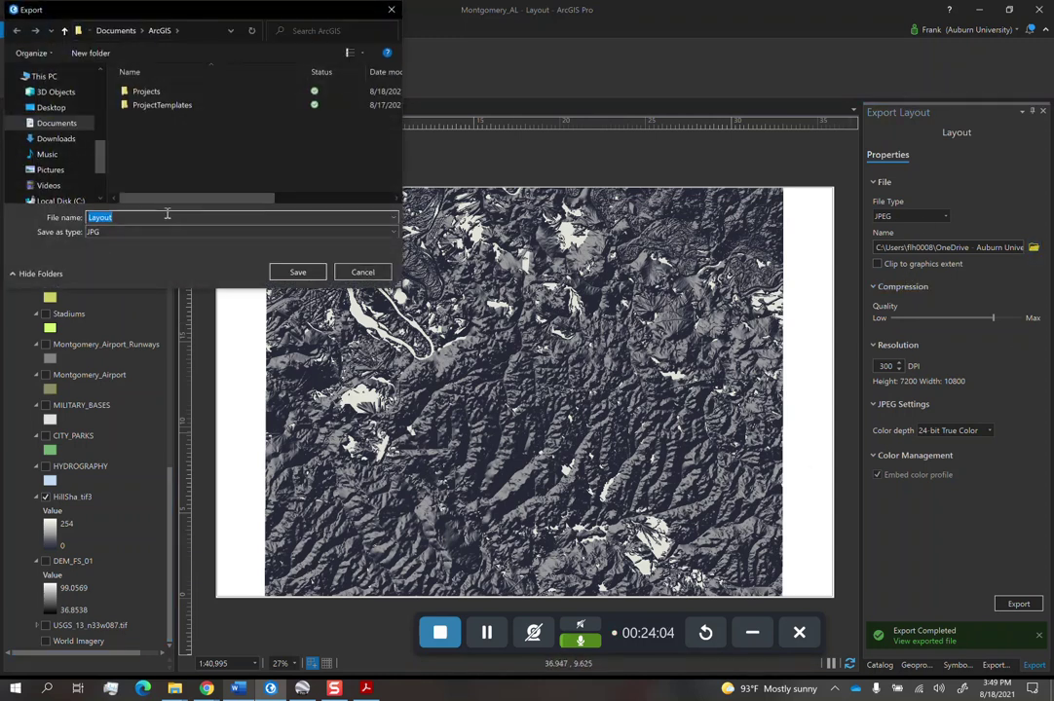
click(50, 107)
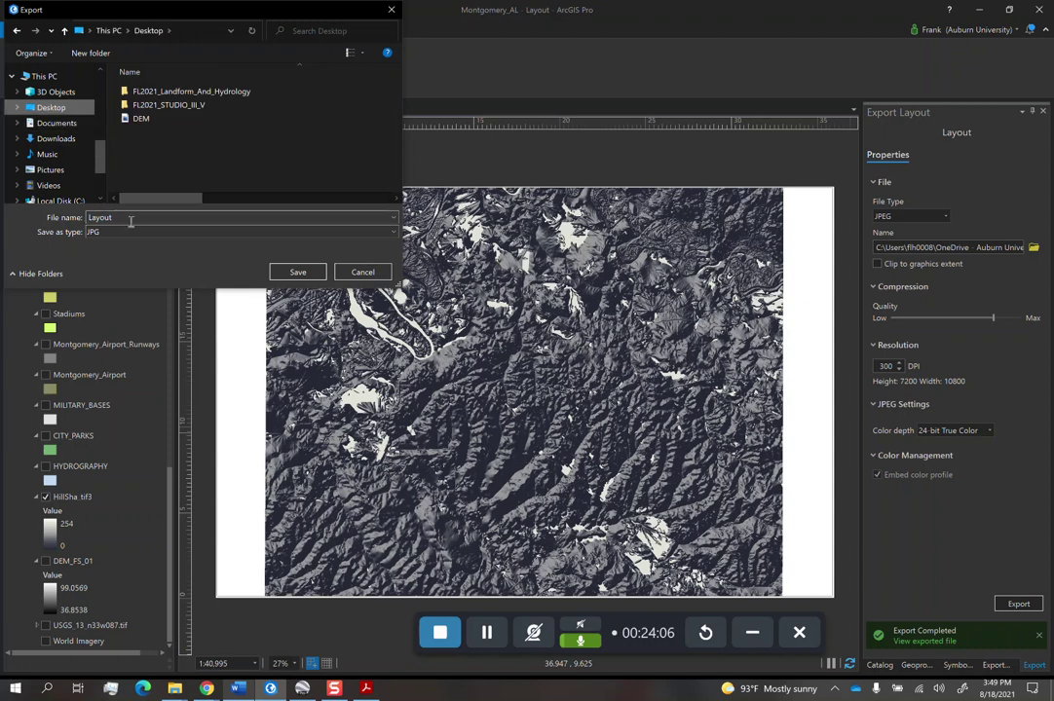
text(HILLSHADE)
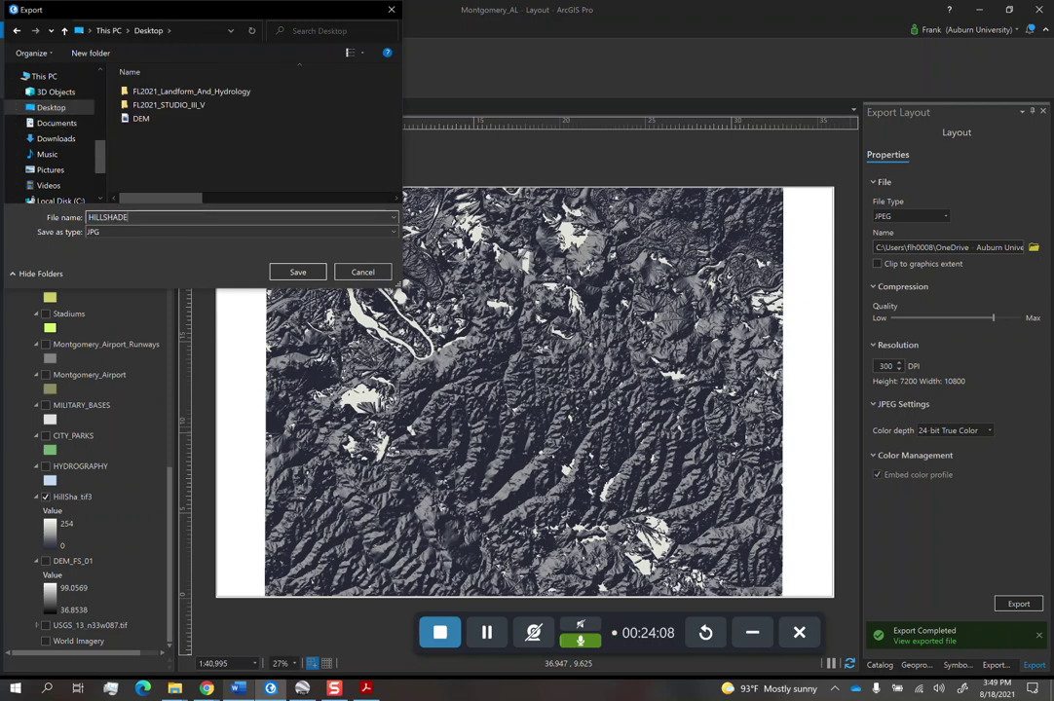
key(Return)
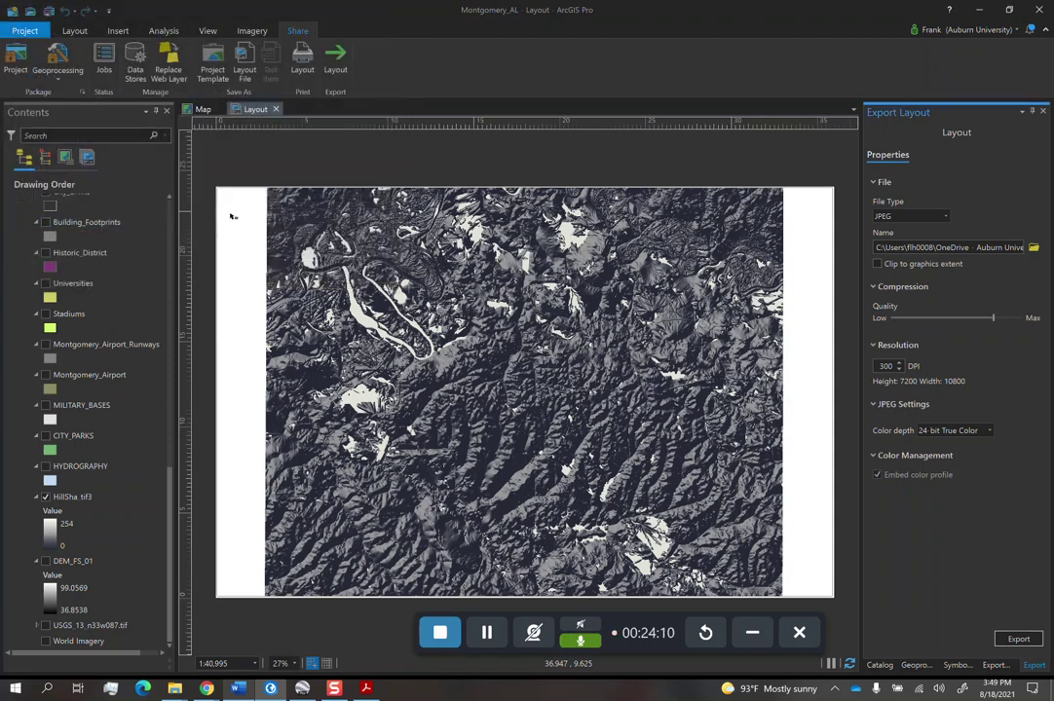
click(1019, 640)
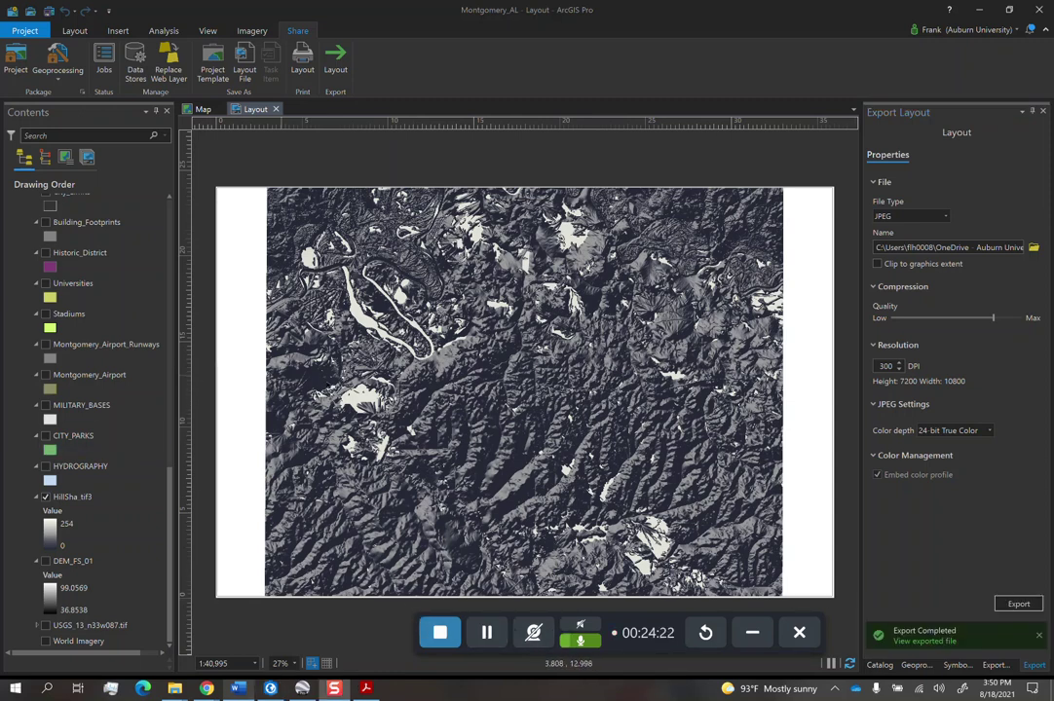
click(202, 110)
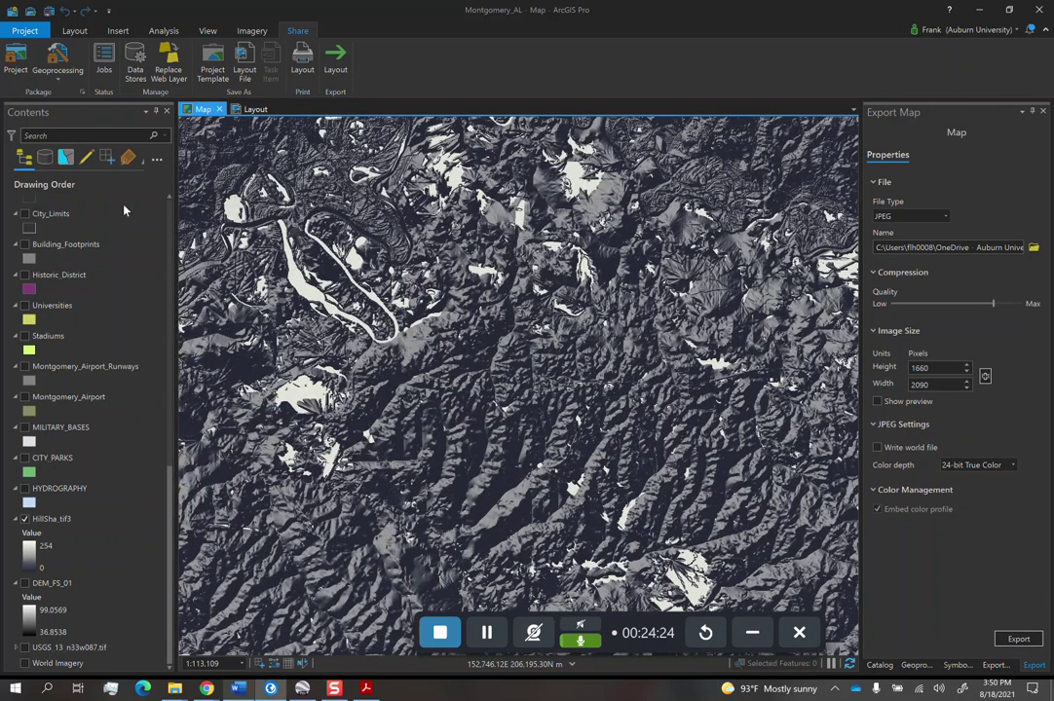
- Preview Contour_2ft, then leave both it and HillSha_tif3 switched off
scroll(94, 543, up, 20)
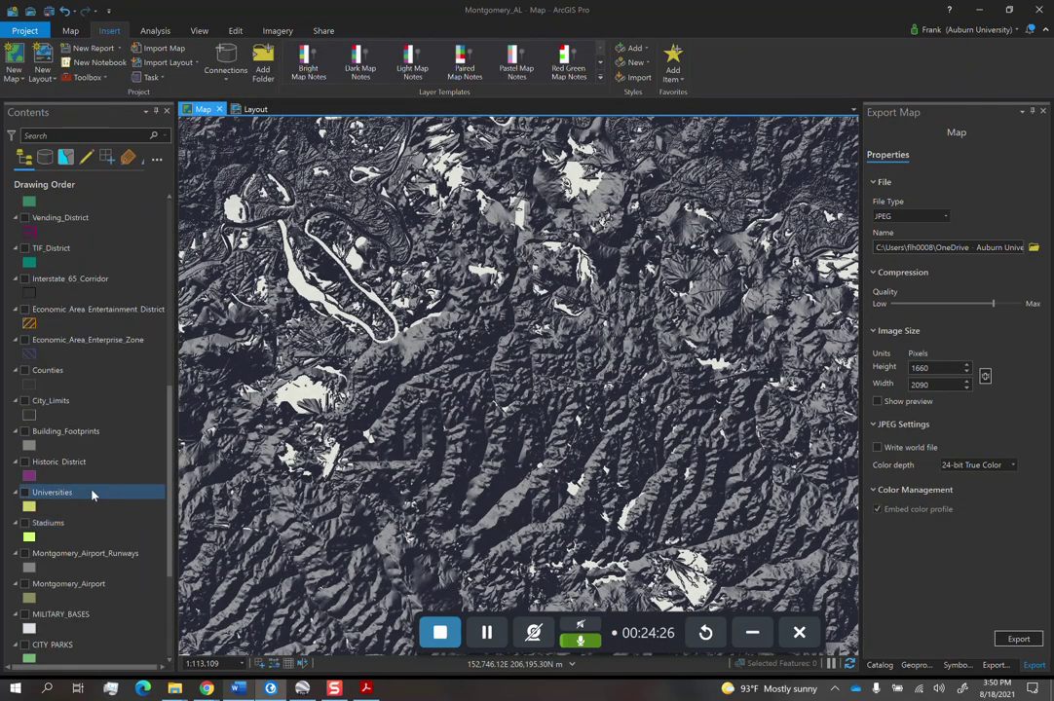
click(24, 382)
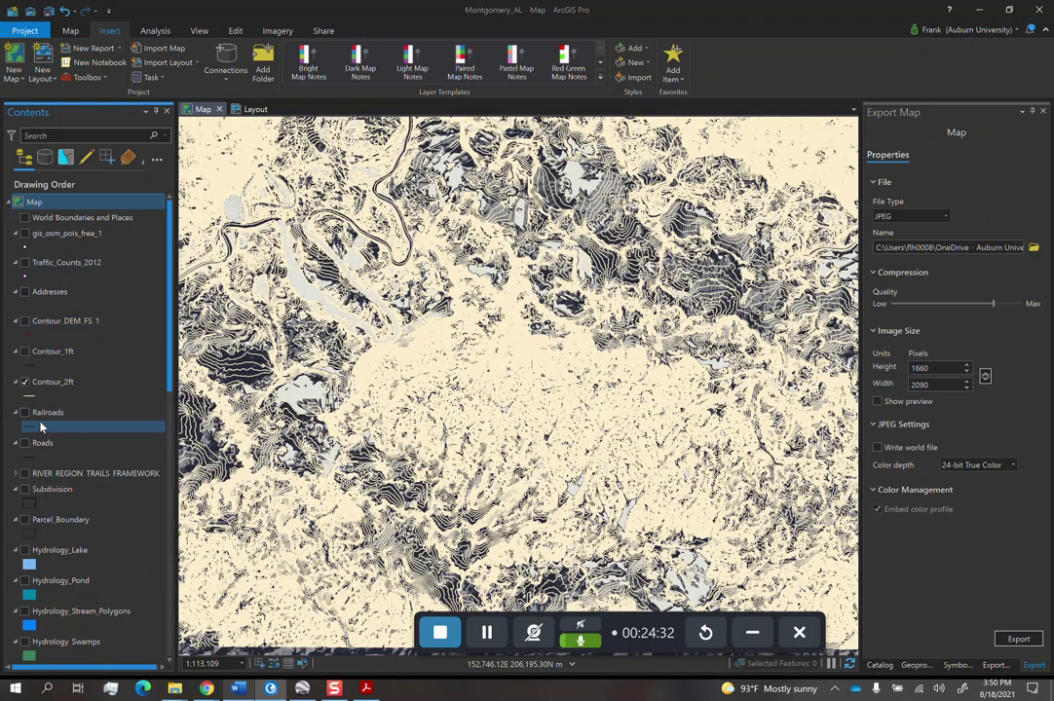
click(24, 382)
scroll(53, 490, down, 5)
scroll(53, 492, down, 8)
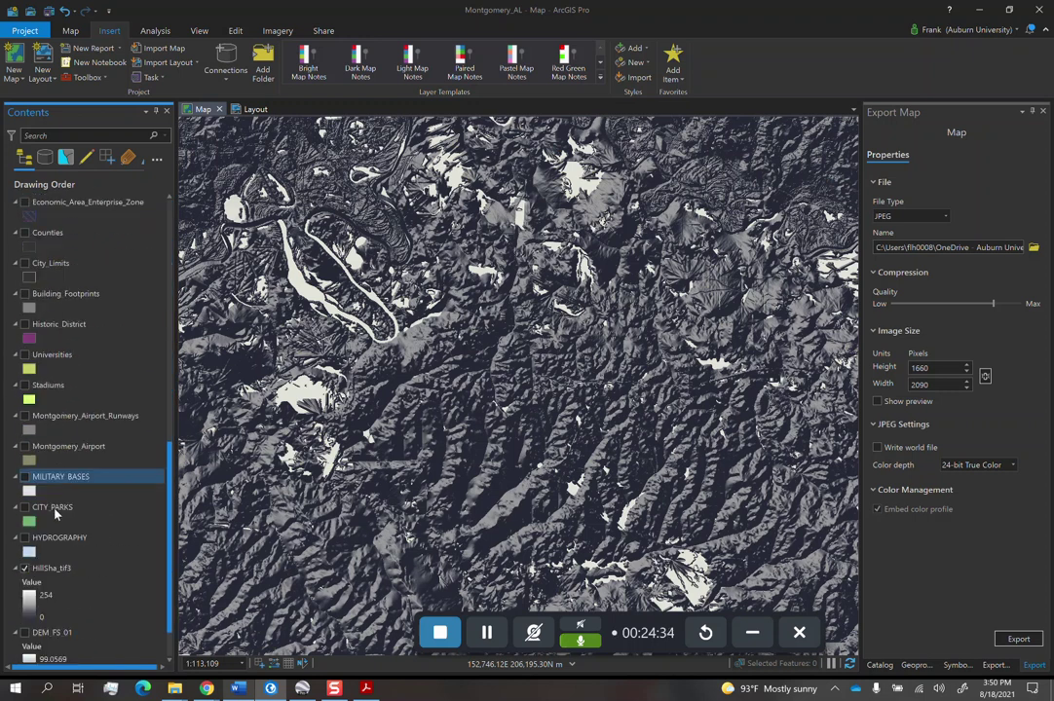
click(24, 510)
scroll(30, 487, up, 13)
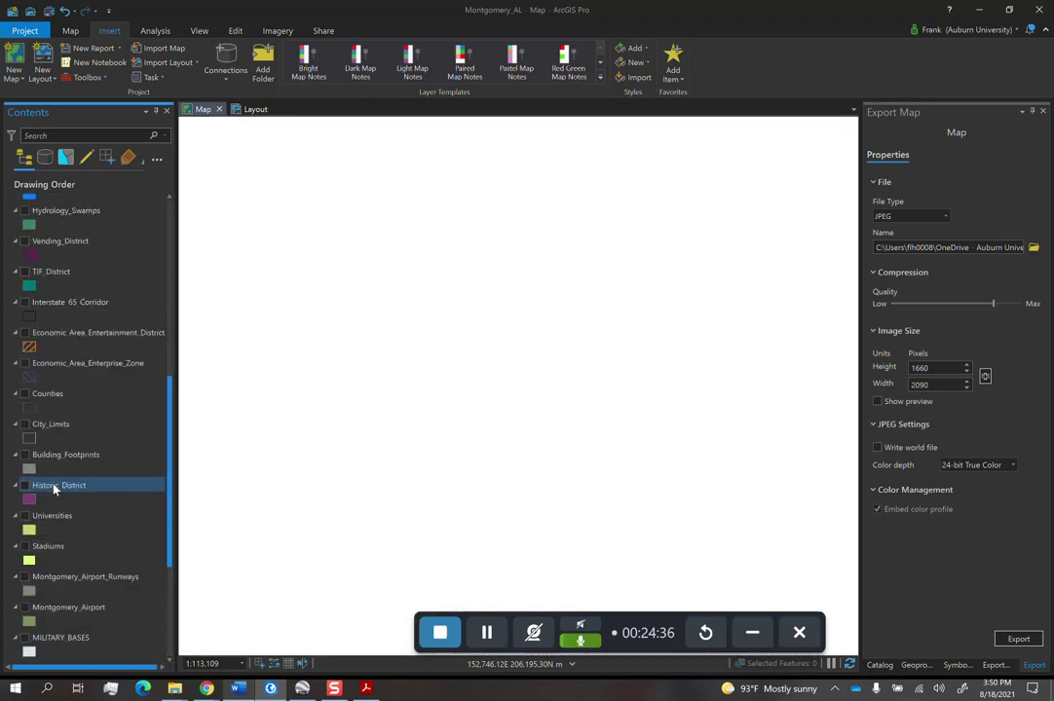
click(24, 382)
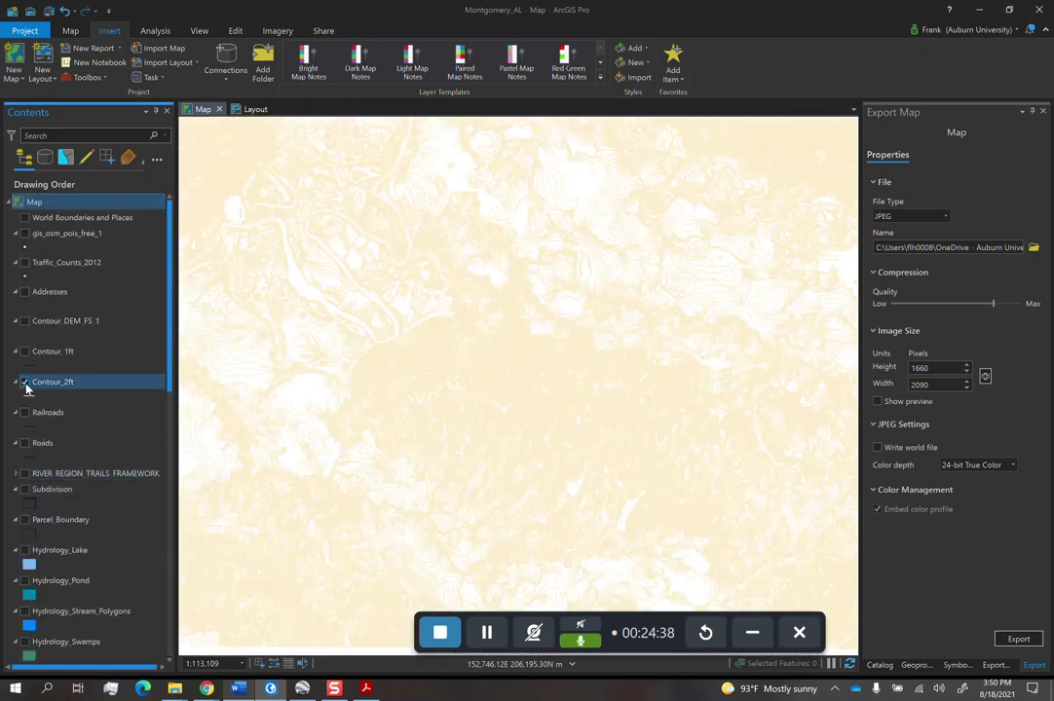
click(25, 383)
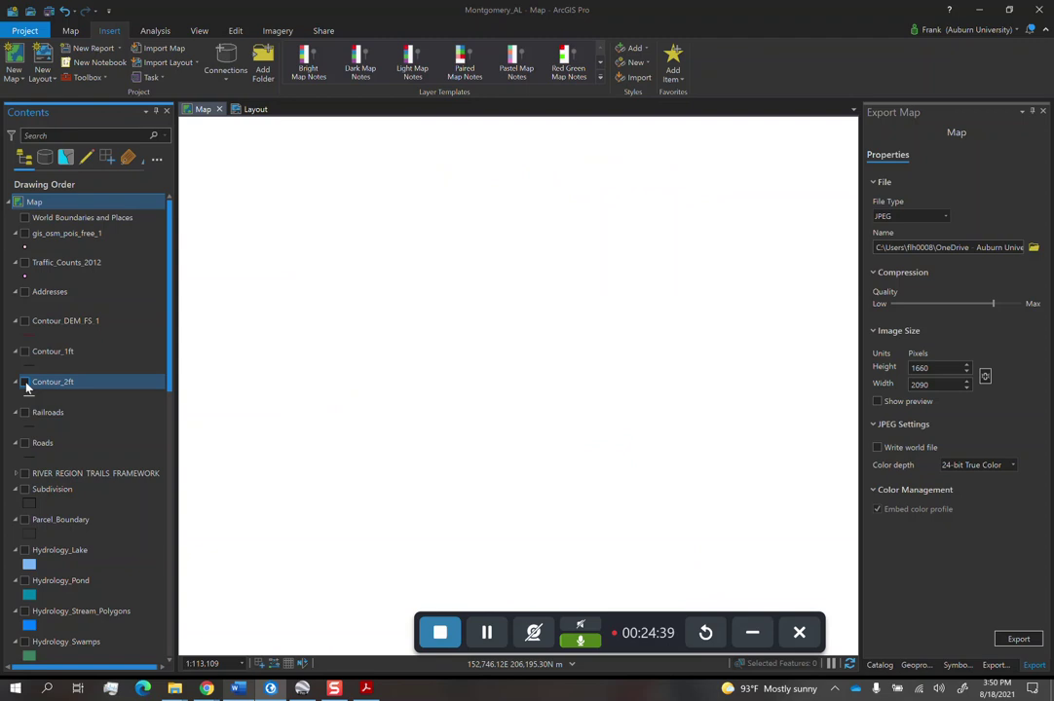
click(880, 665)
- Set up the Contour tool on USGS_13_n33w087.tif with output Contour_tif3
click(912, 665)
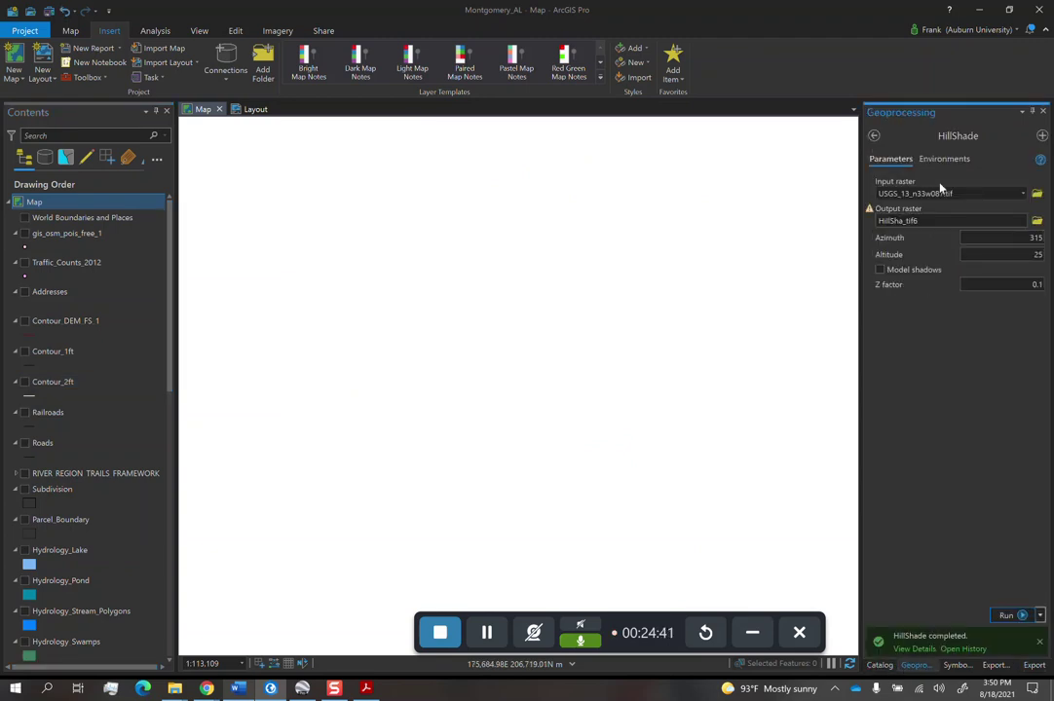
click(875, 139)
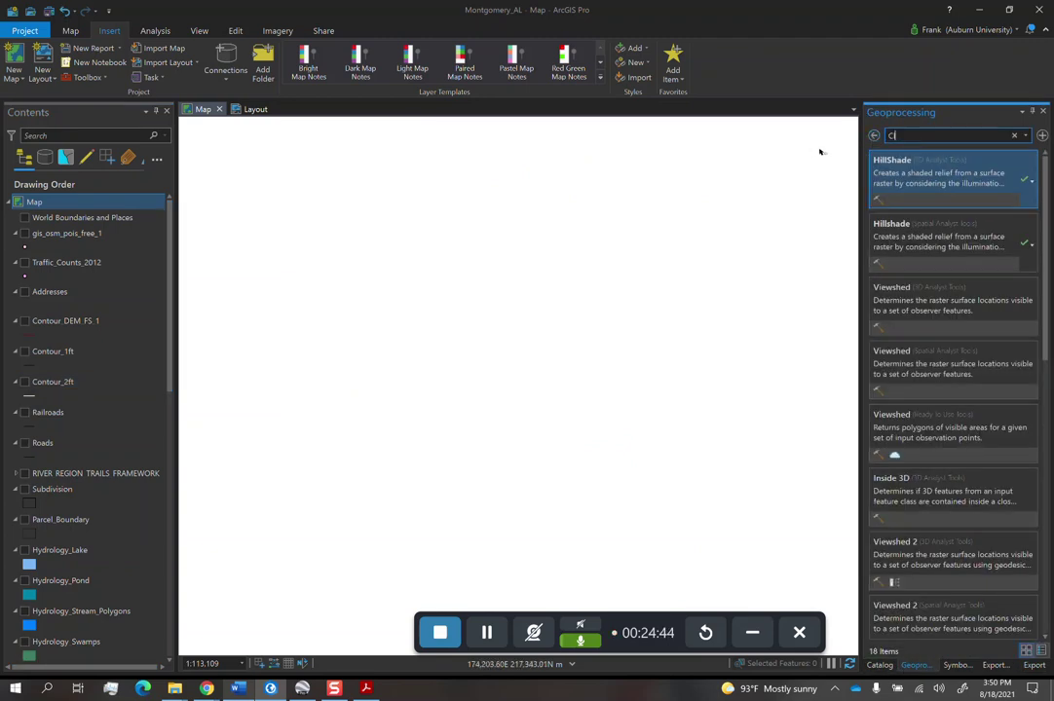
text(CONTOUR)
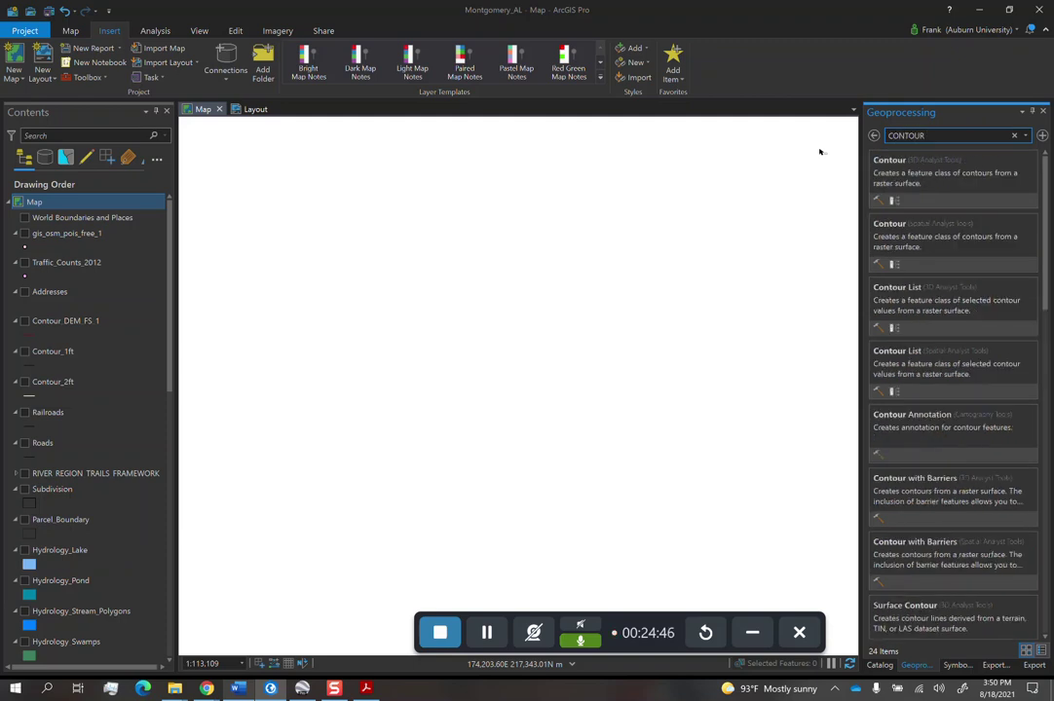
click(863, 175)
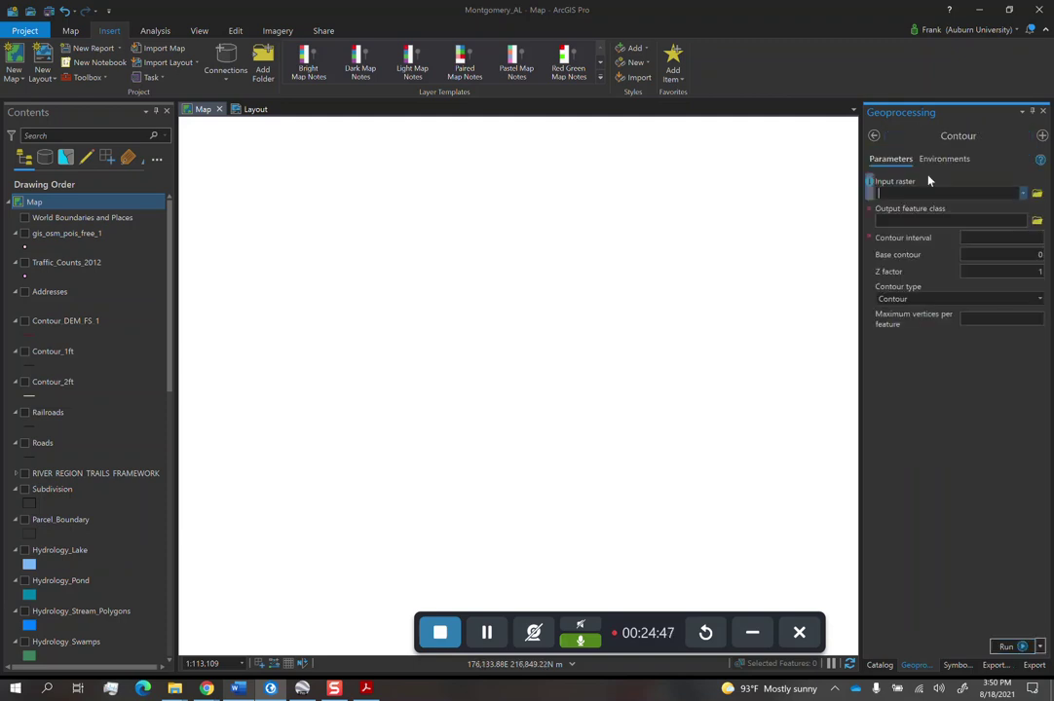
click(1022, 191)
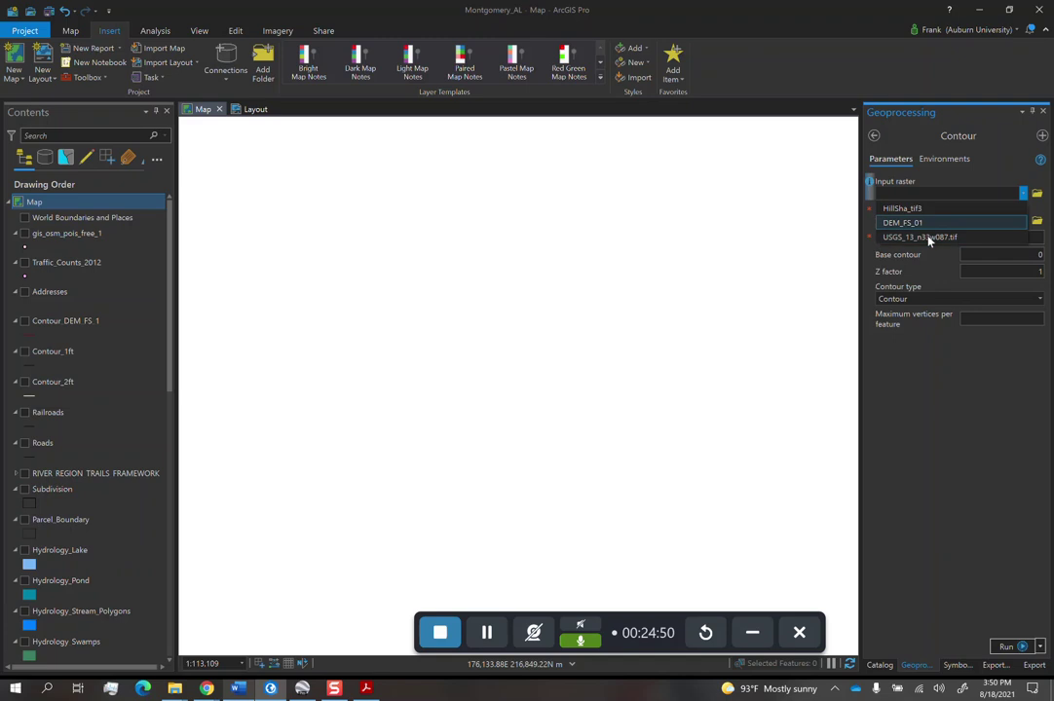
click(930, 239)
click(965, 220)
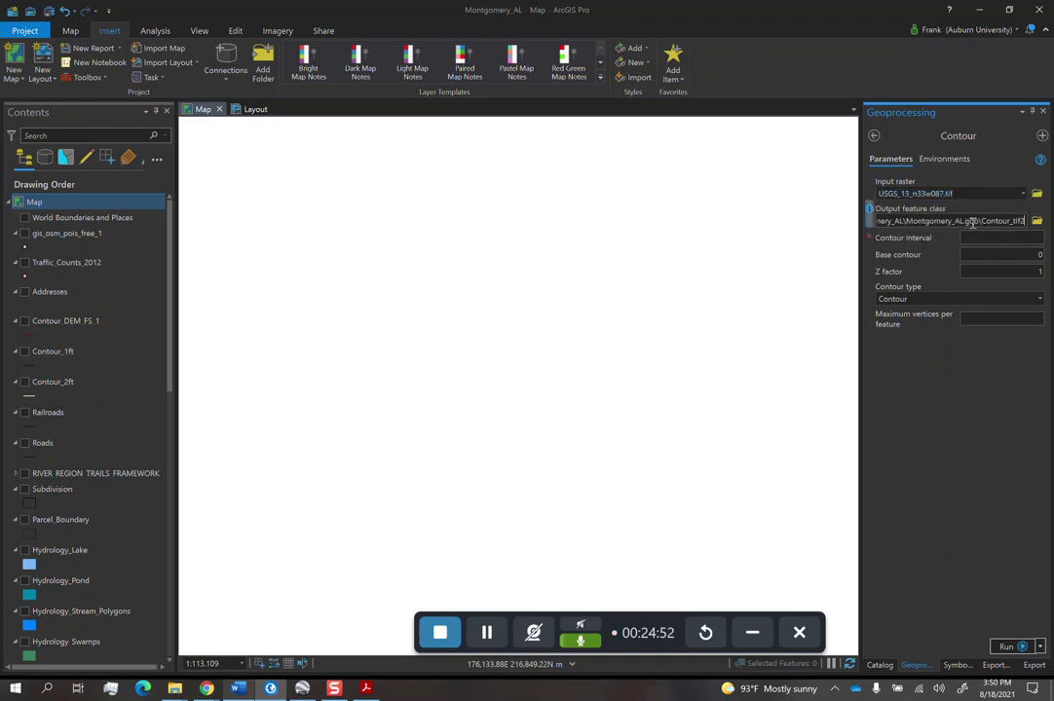
key(BackSpace)
text(3)
click(1032, 237)
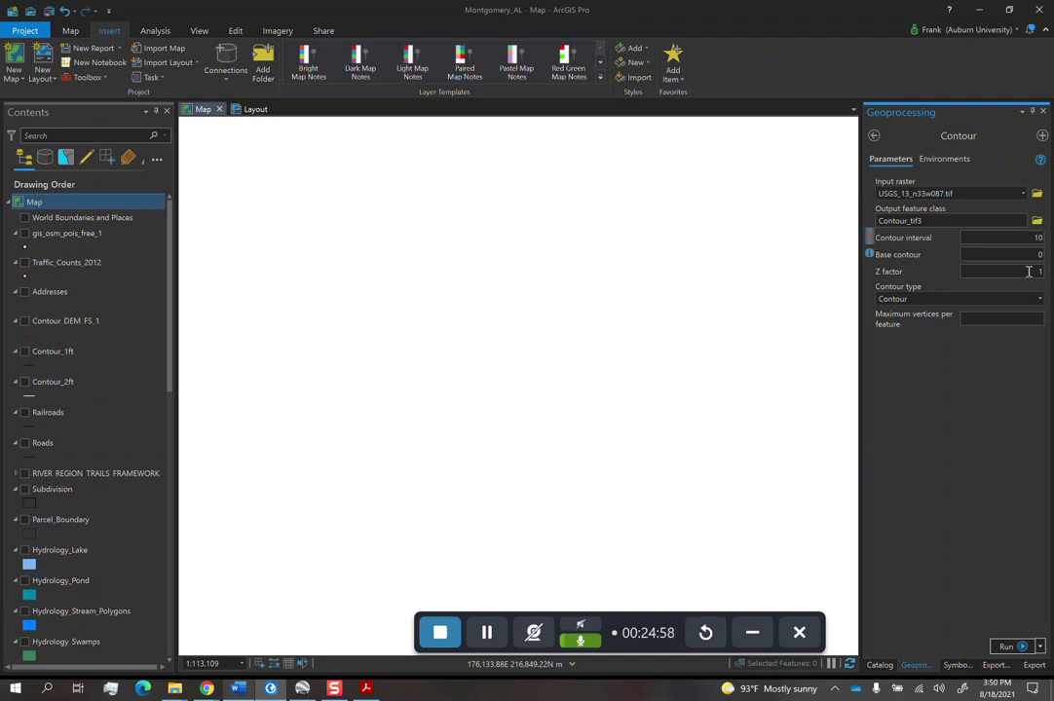
- Use Z factor 3.28084, restrict the extent to the current display, and run it
double_click(1000, 273)
text(3.2808)
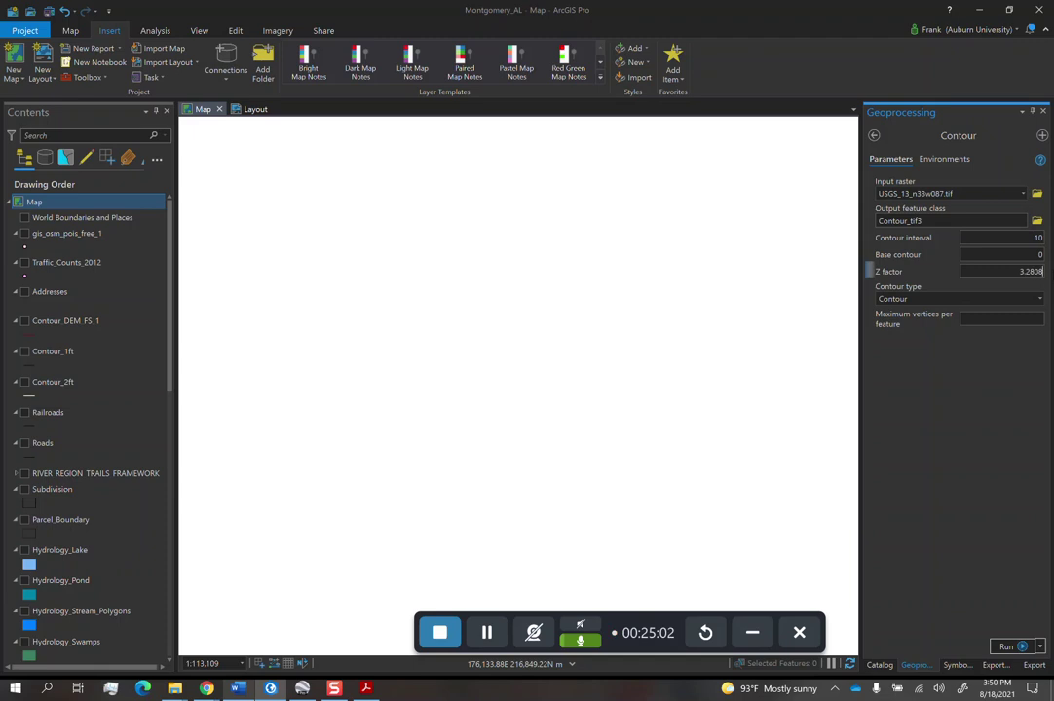
text(4)
click(944, 158)
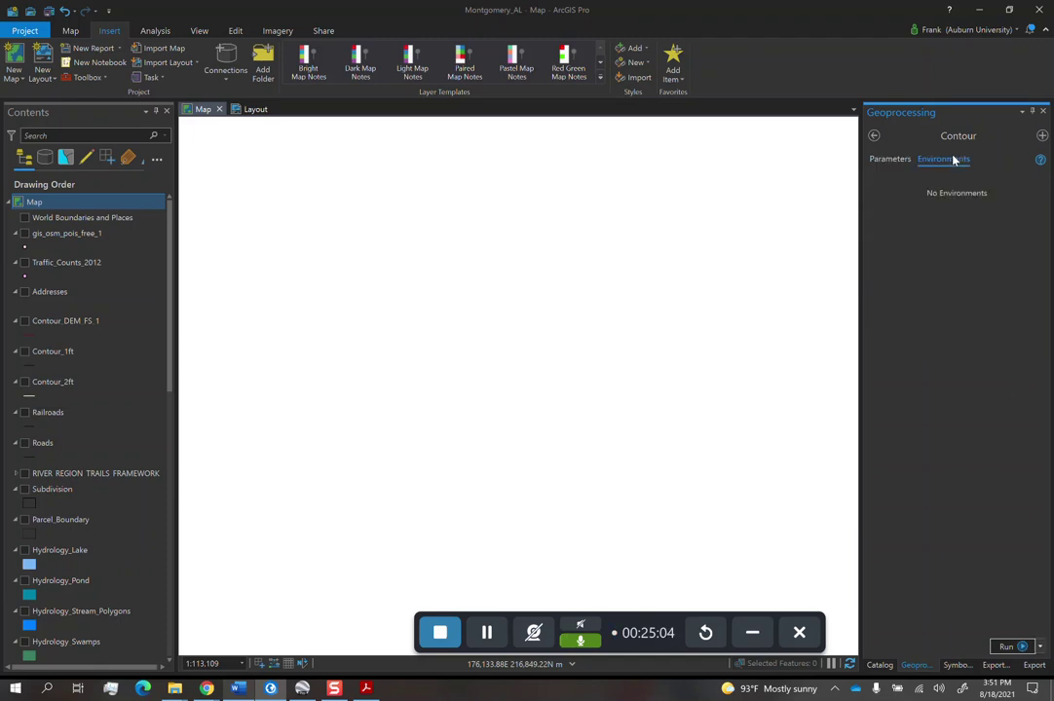
click(1031, 276)
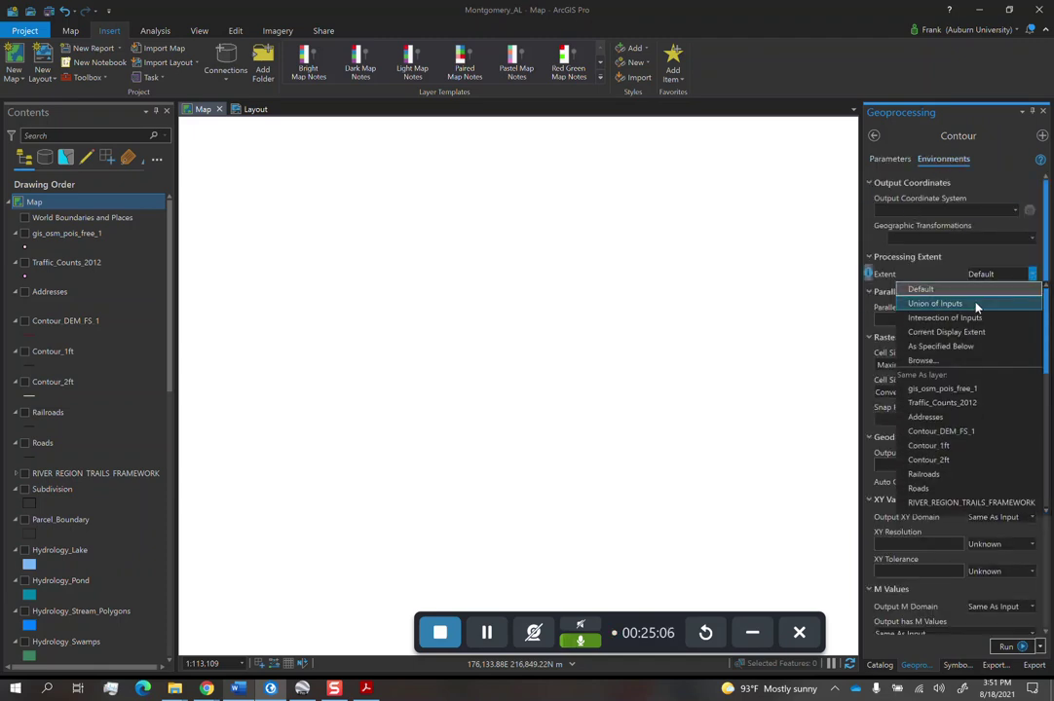
click(967, 333)
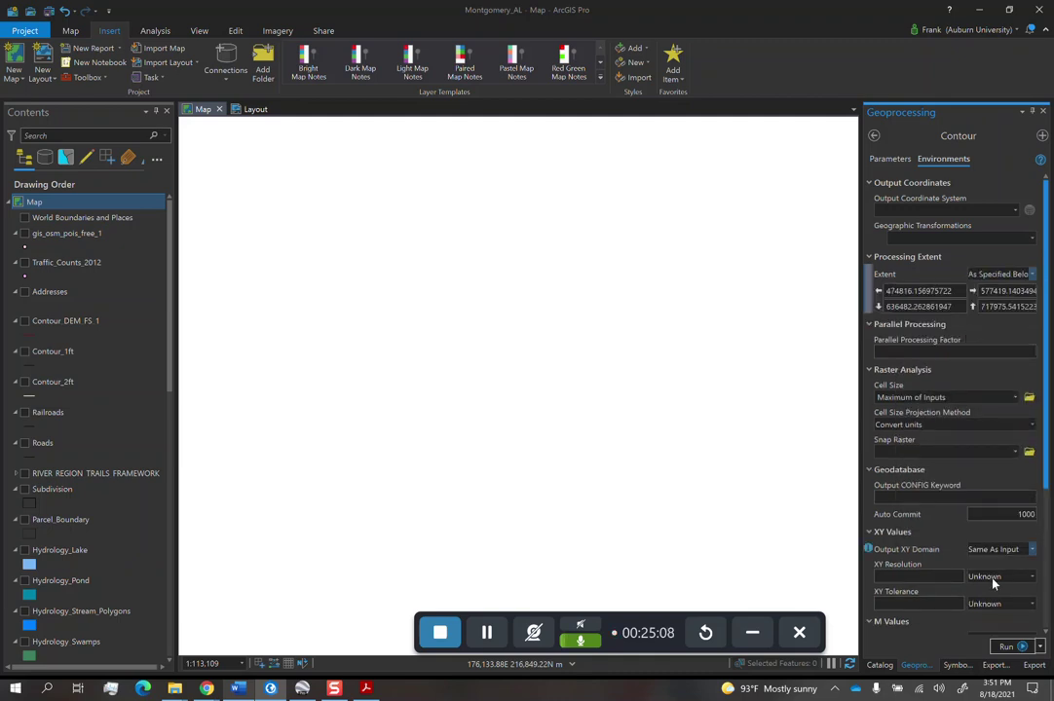
click(1004, 648)
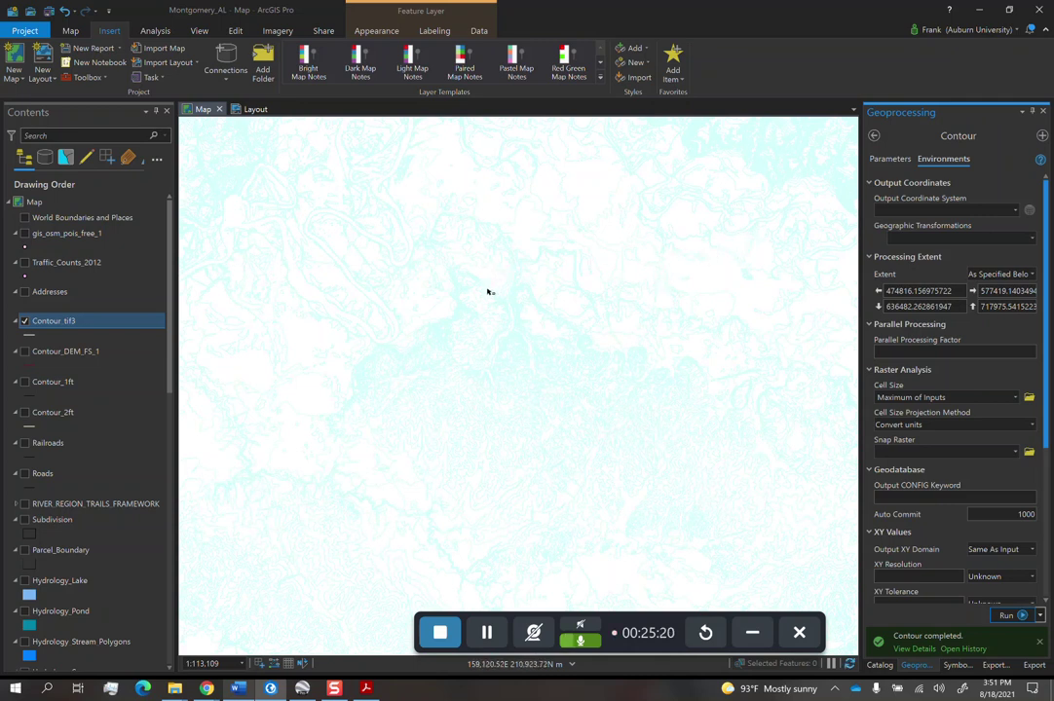
- Change the Contour_tif3 line colour to black and apply it
click(29, 337)
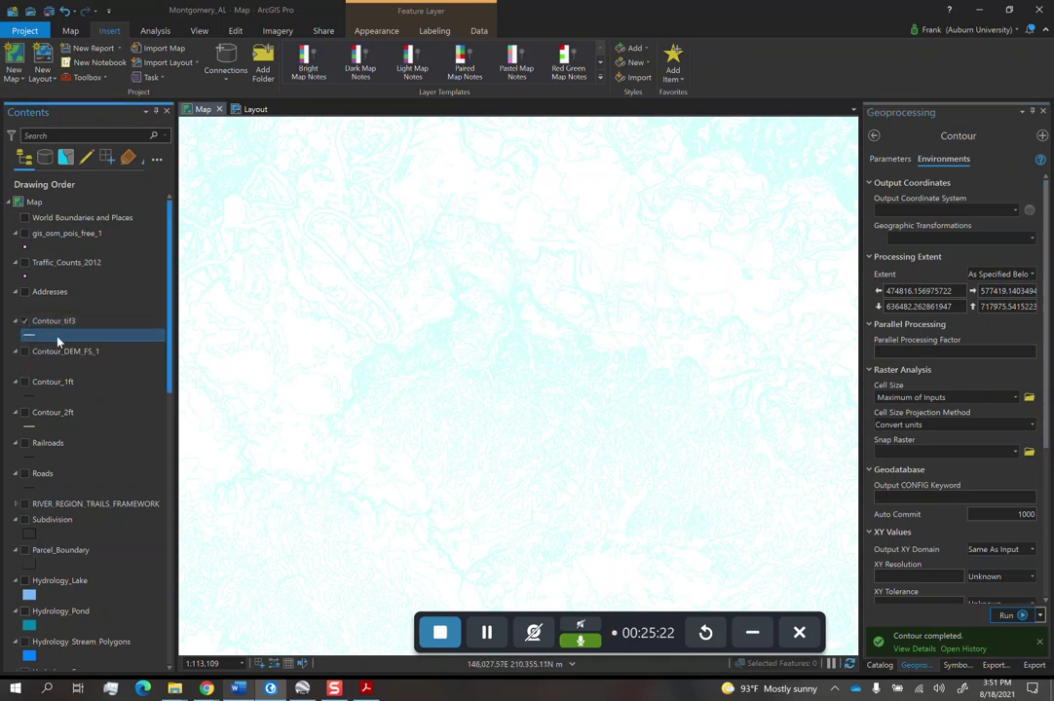
click(1036, 232)
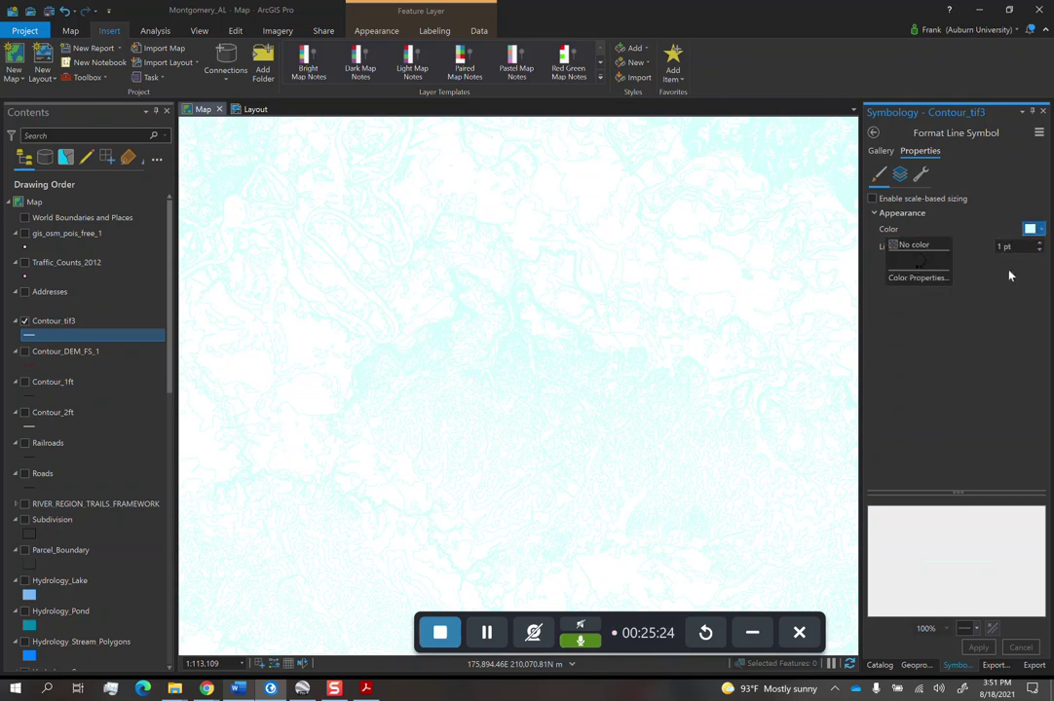
click(895, 389)
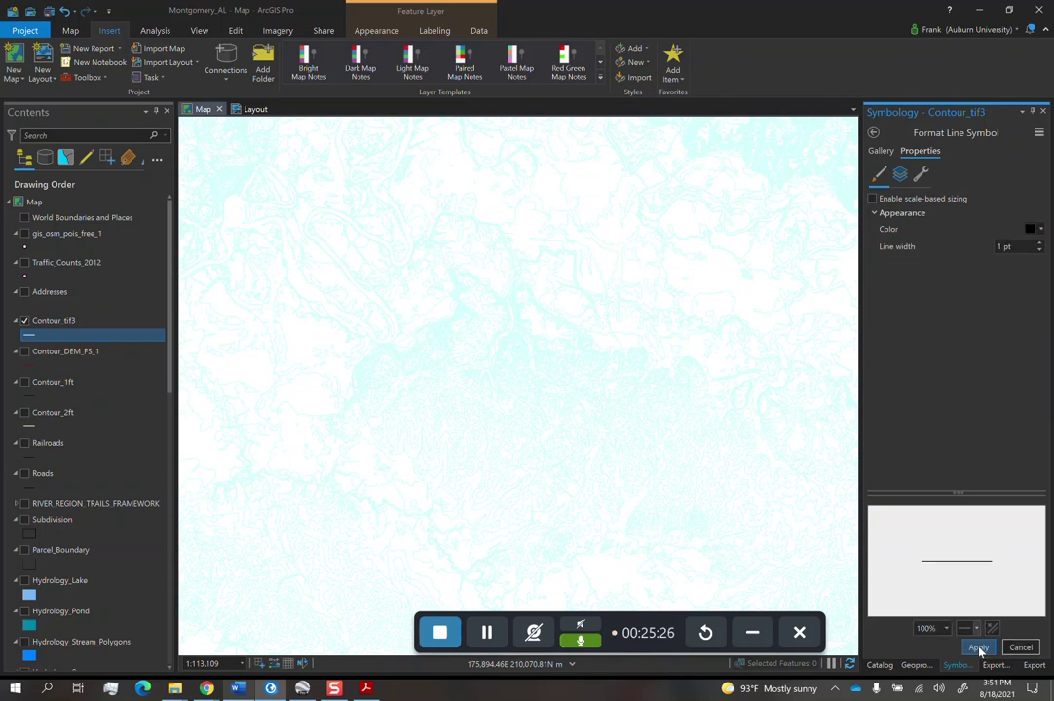
click(978, 647)
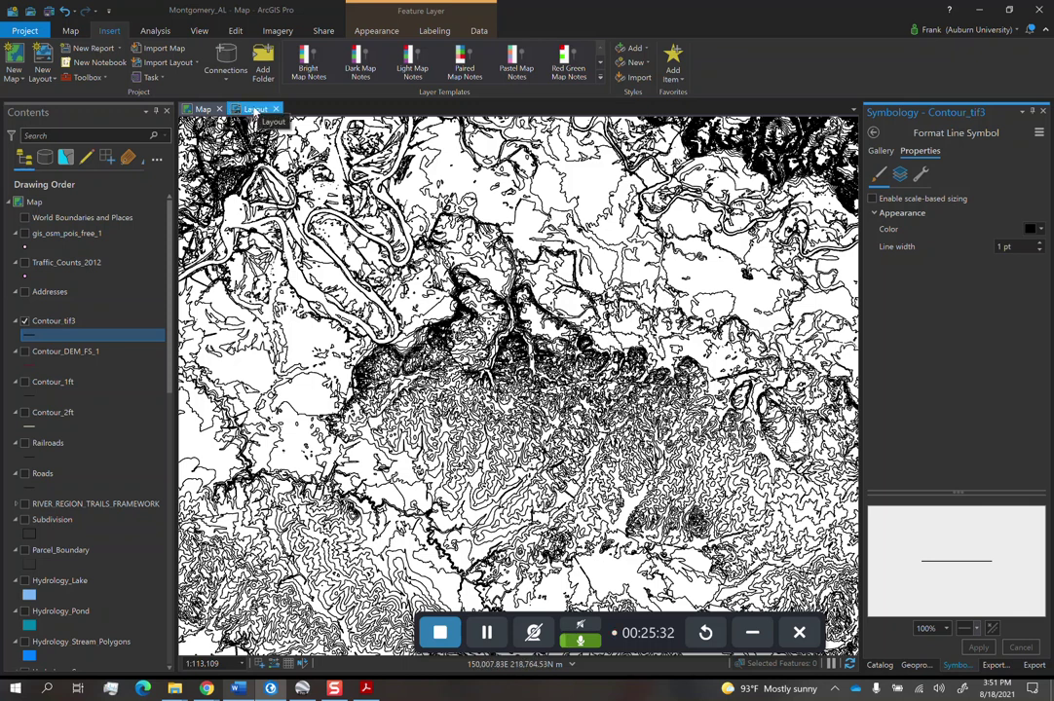
click(256, 109)
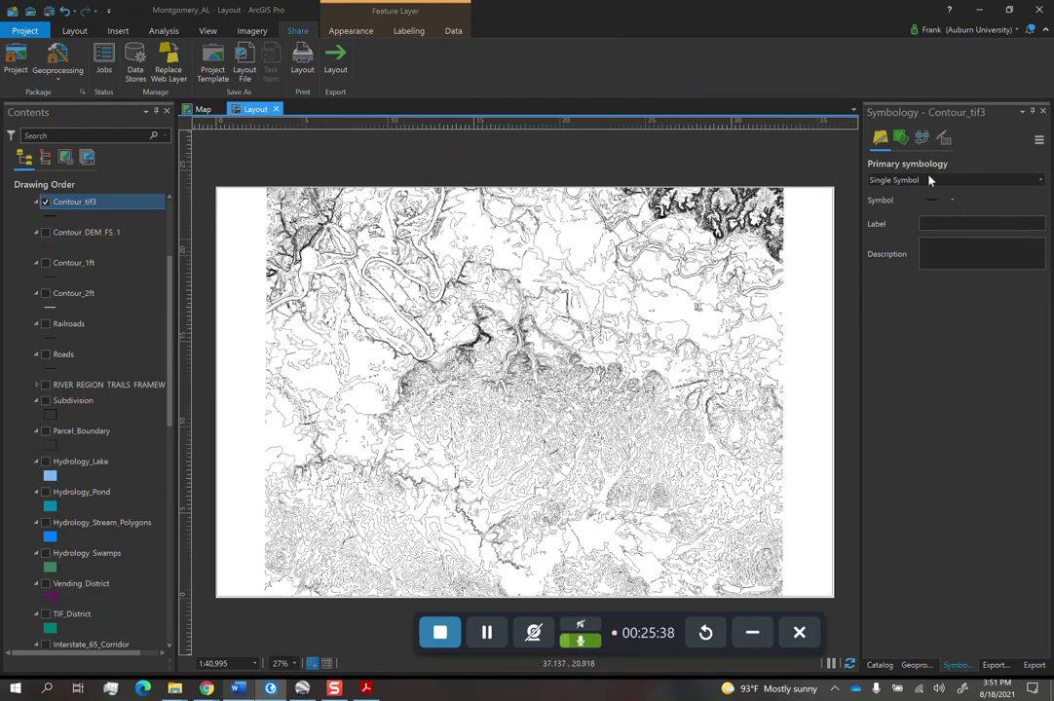
- Choose SVG as the file type in the Export Layout settings
click(336, 66)
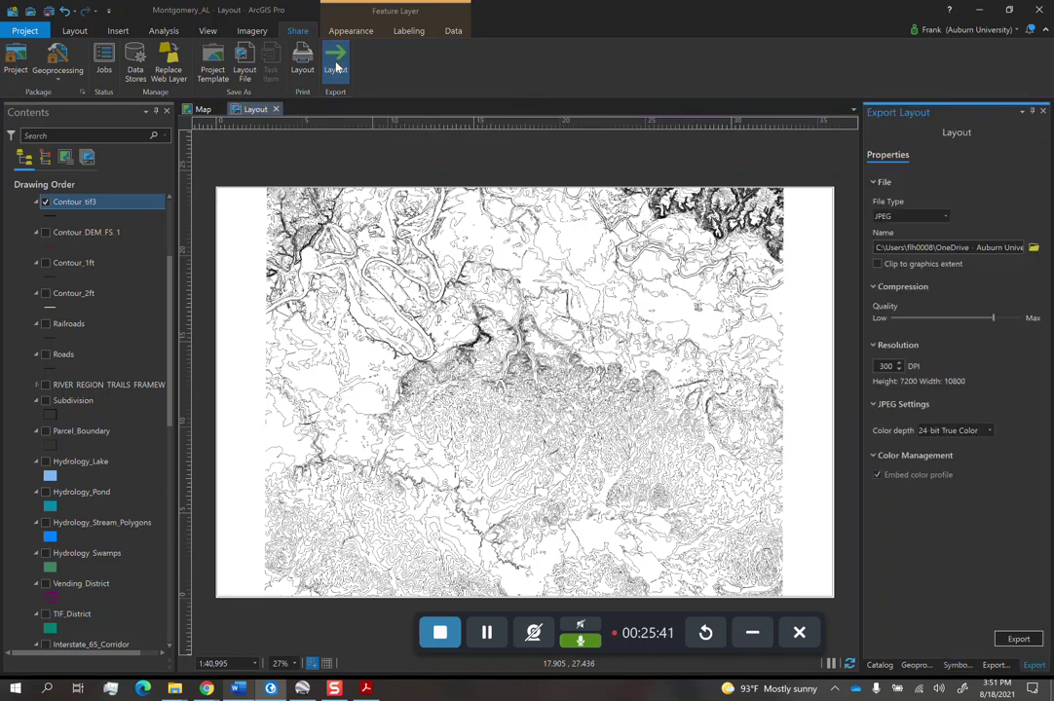
click(943, 216)
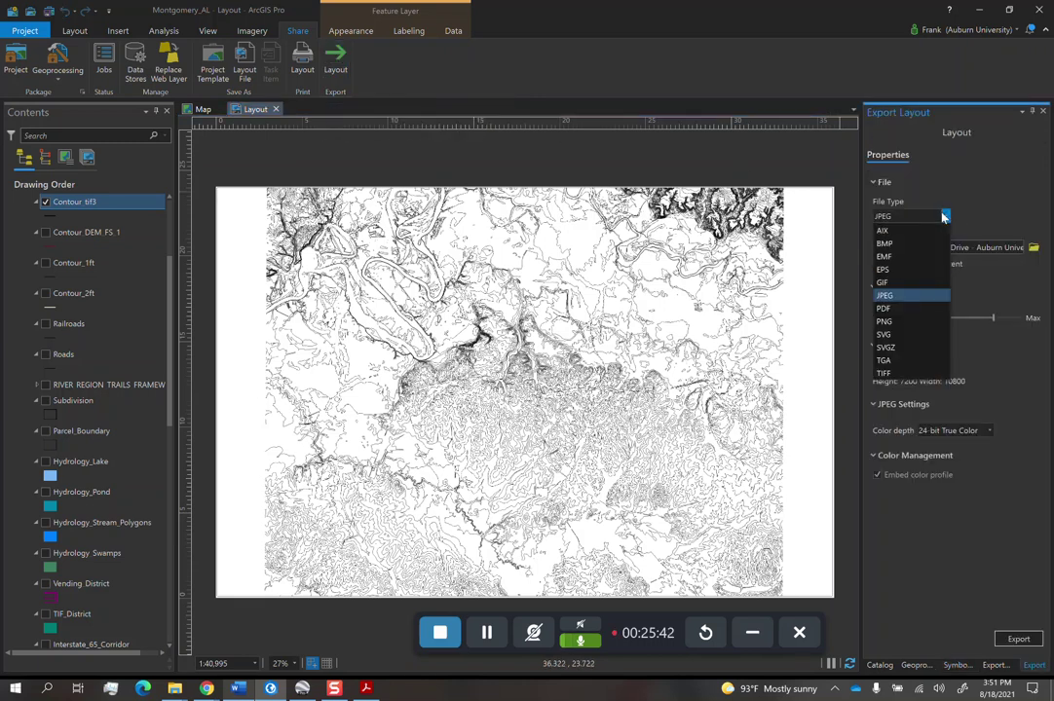
click(912, 337)
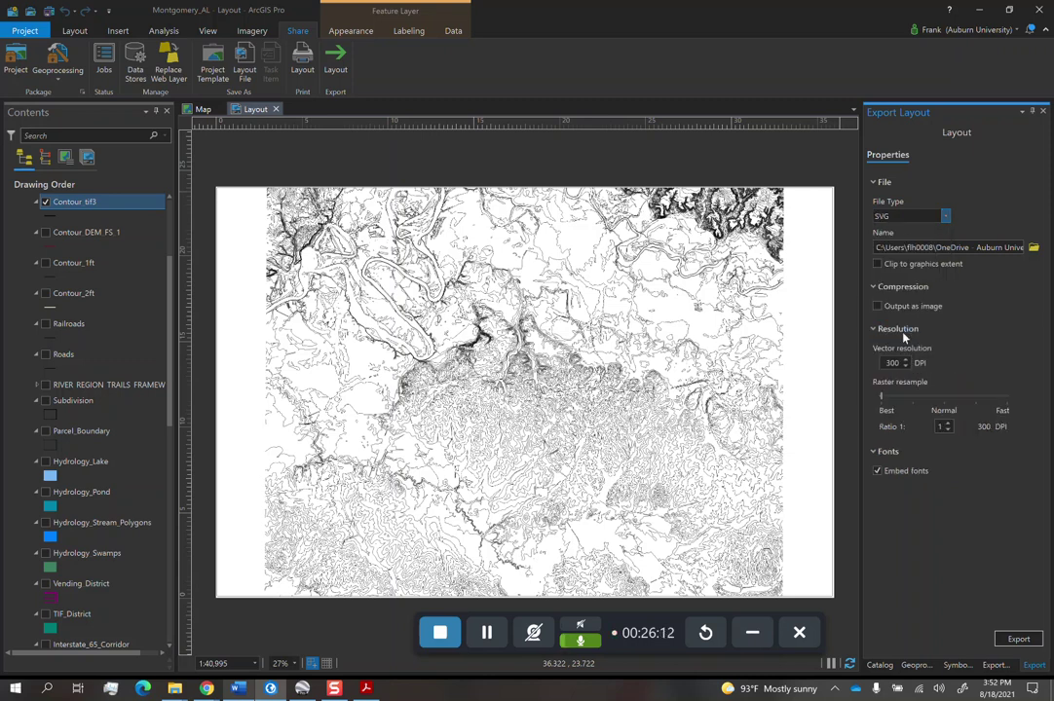
- Set the export to save on the Desktop under the name CONTOURS
click(1034, 247)
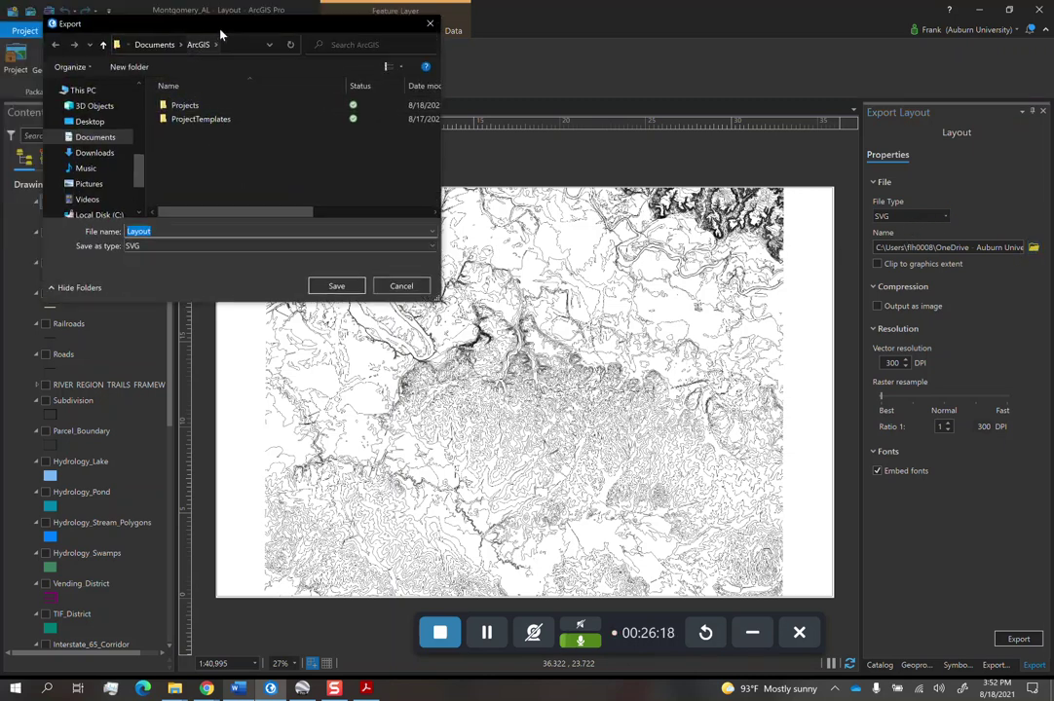
click(248, 223)
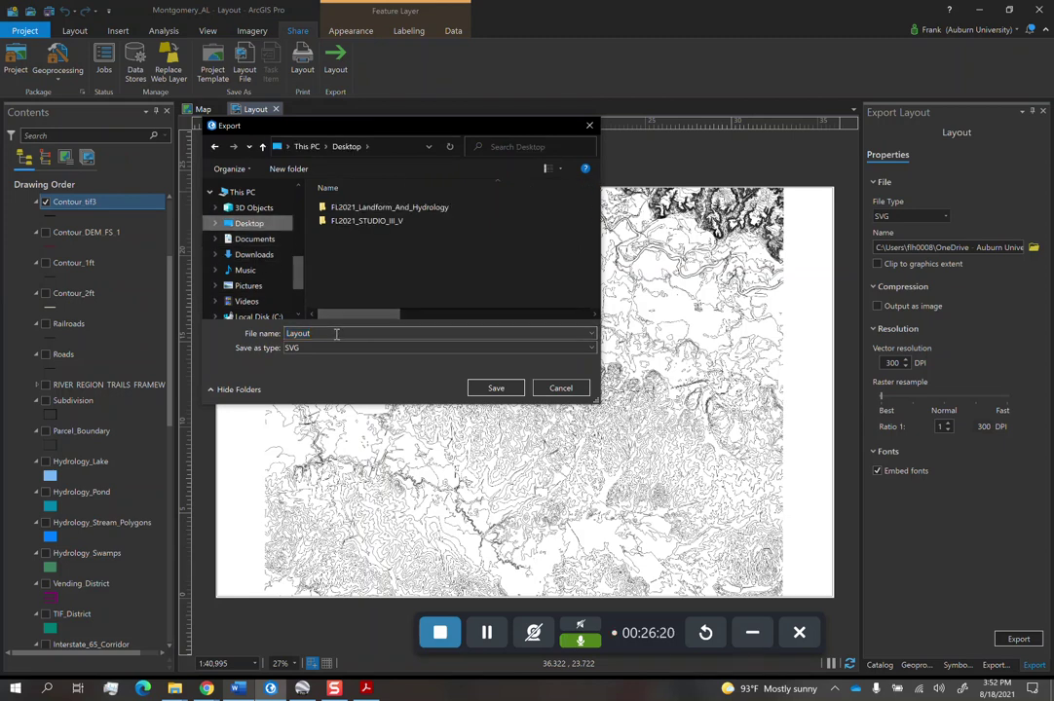
click(327, 345)
click(328, 338)
text(CONTO)
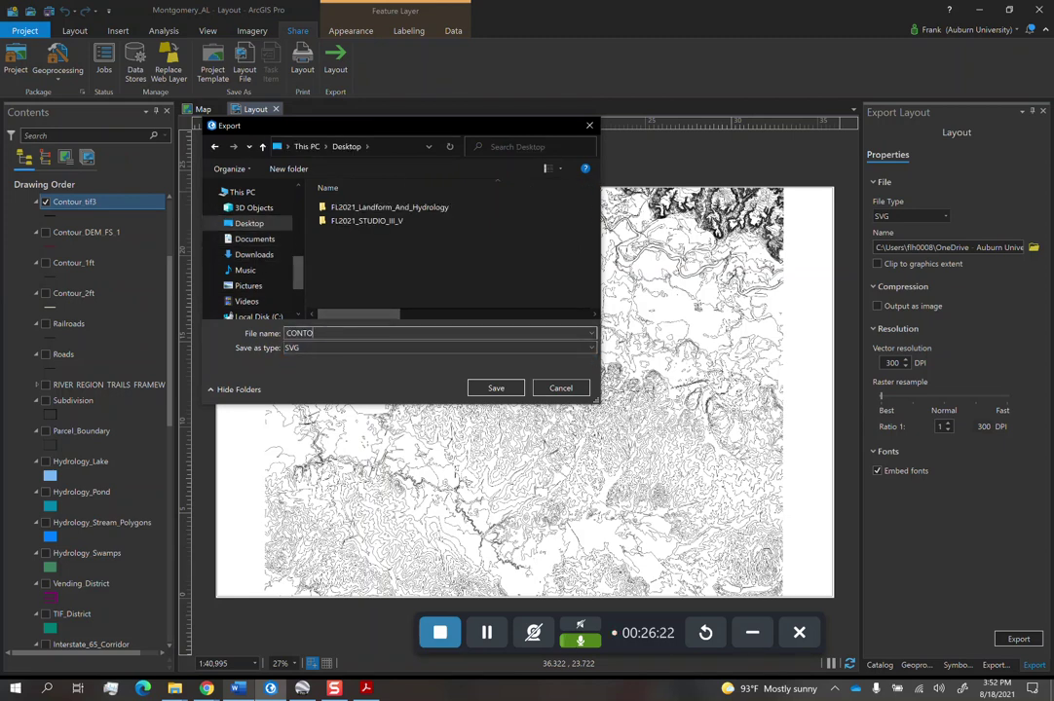
text(URS)
key(Return)
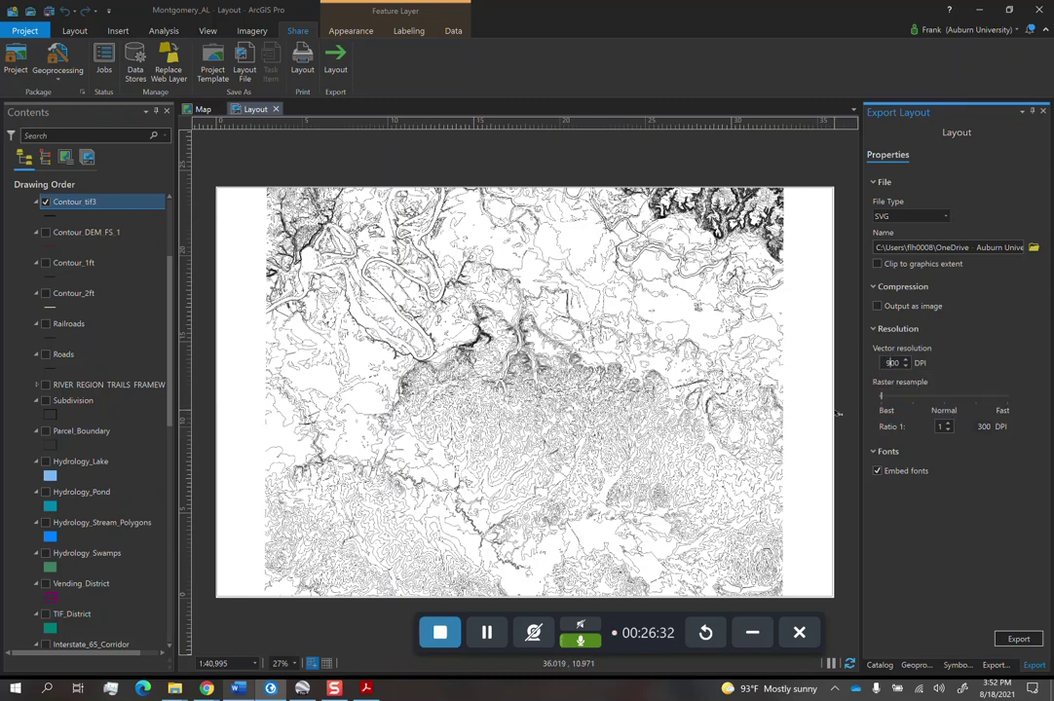
- Set the vector resolution to 900 DPI and export the SVG
click(901, 328)
click(904, 331)
click(1014, 639)
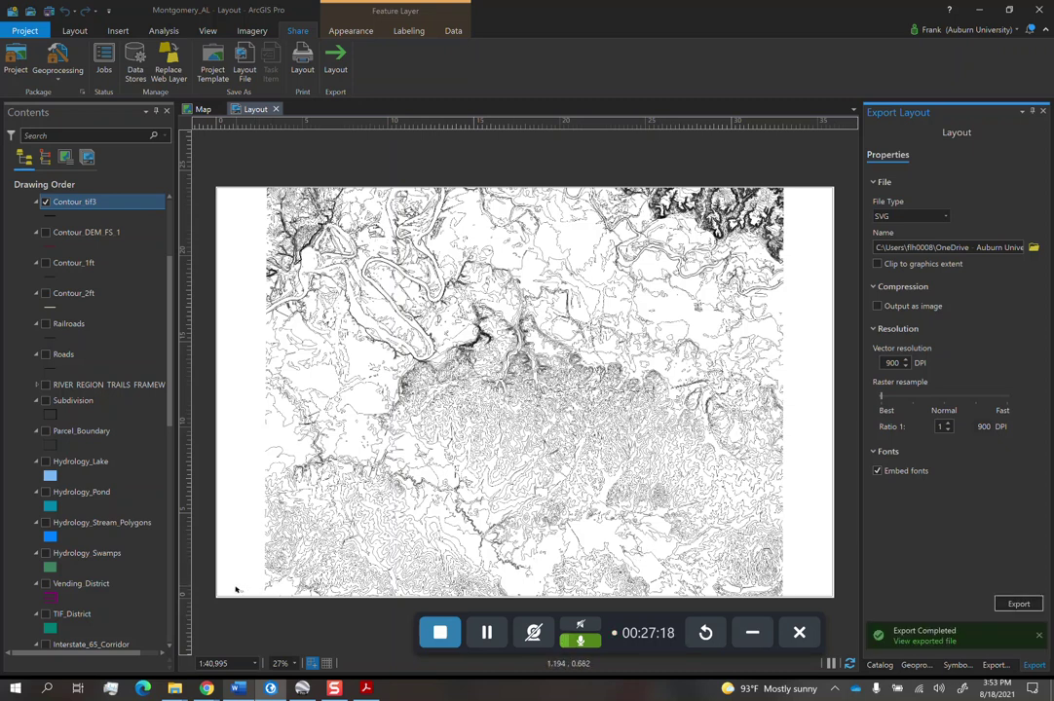
- Launch Photoshop, open DEM.jpg from the Desktop, and start File > Place Embedded
click(16, 689)
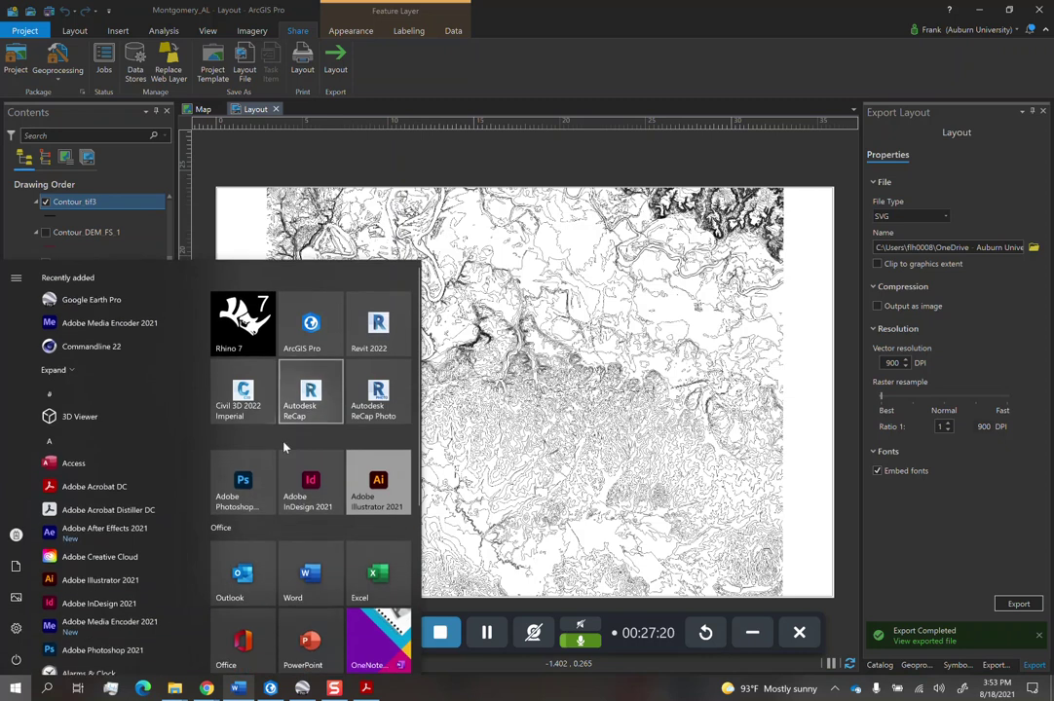
click(268, 482)
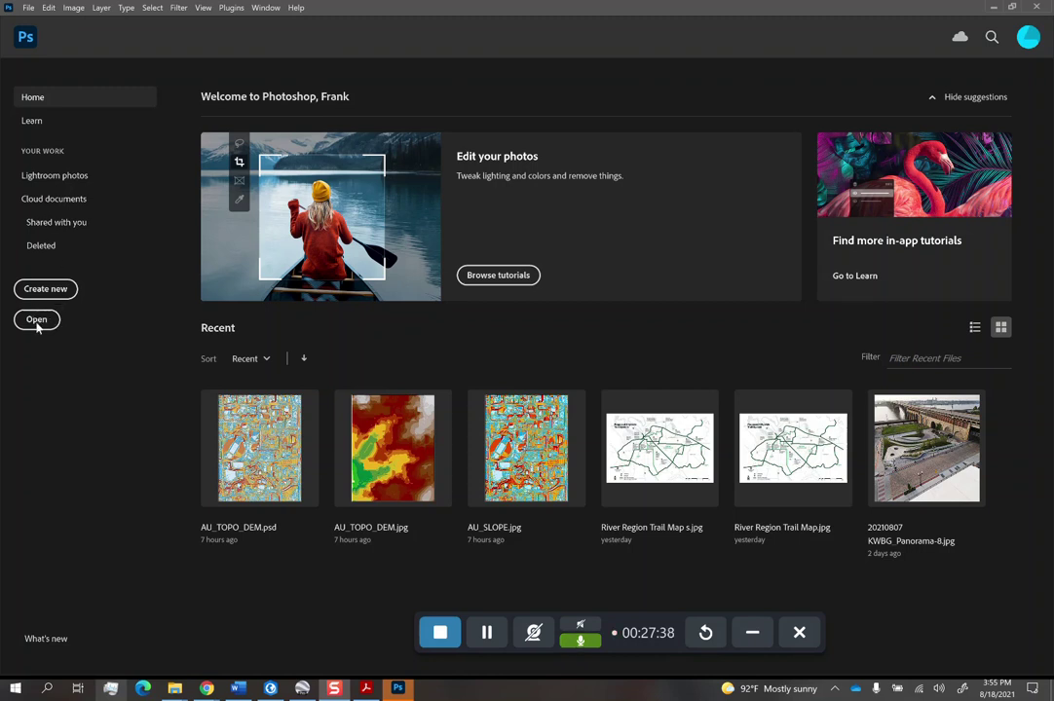
click(39, 326)
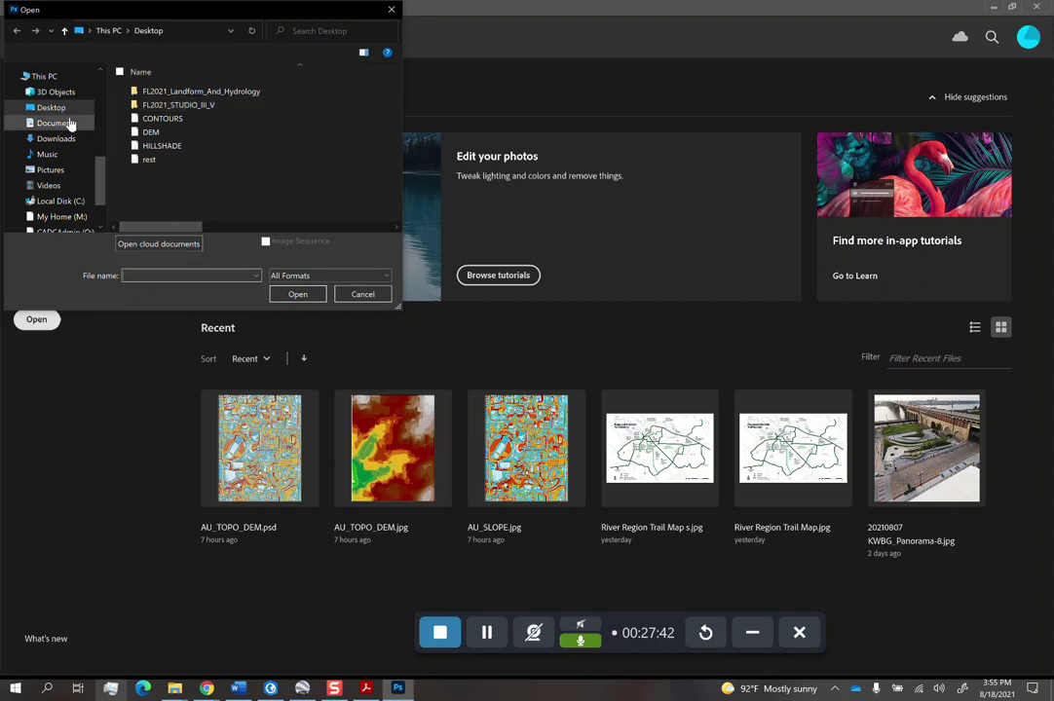
double_click(163, 147)
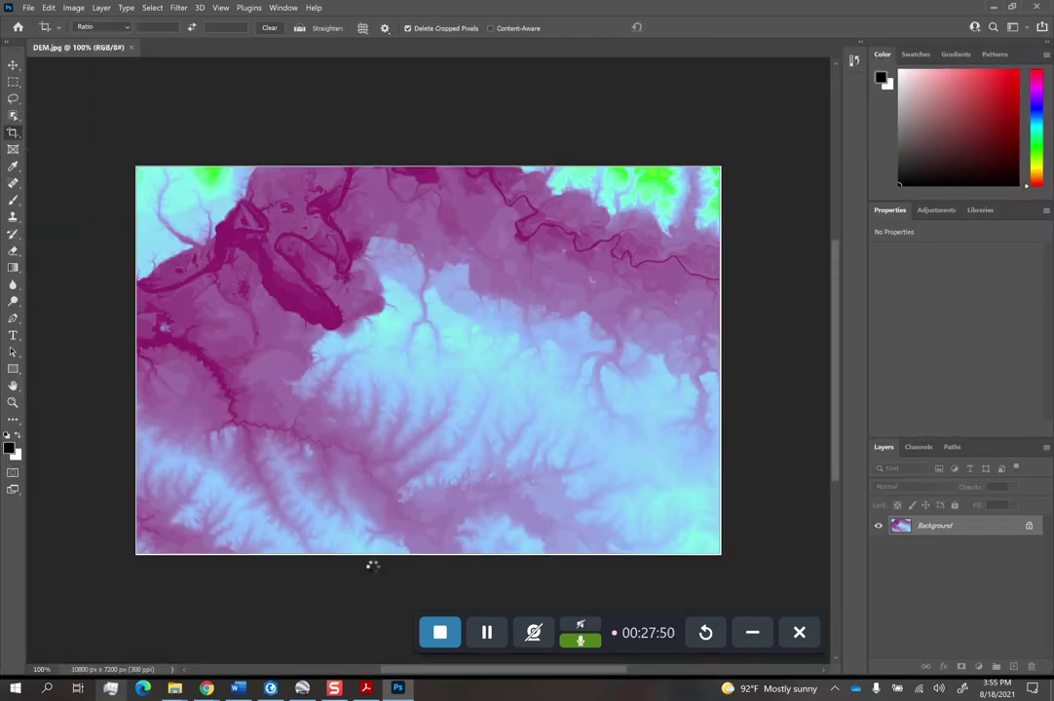
click(29, 8)
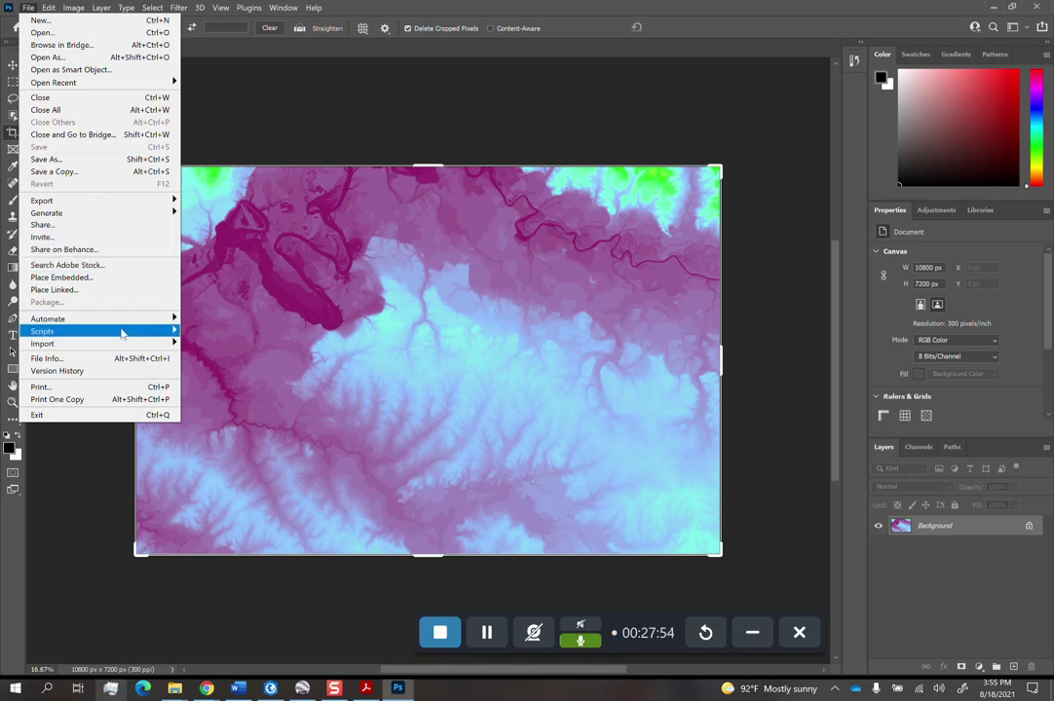
click(92, 278)
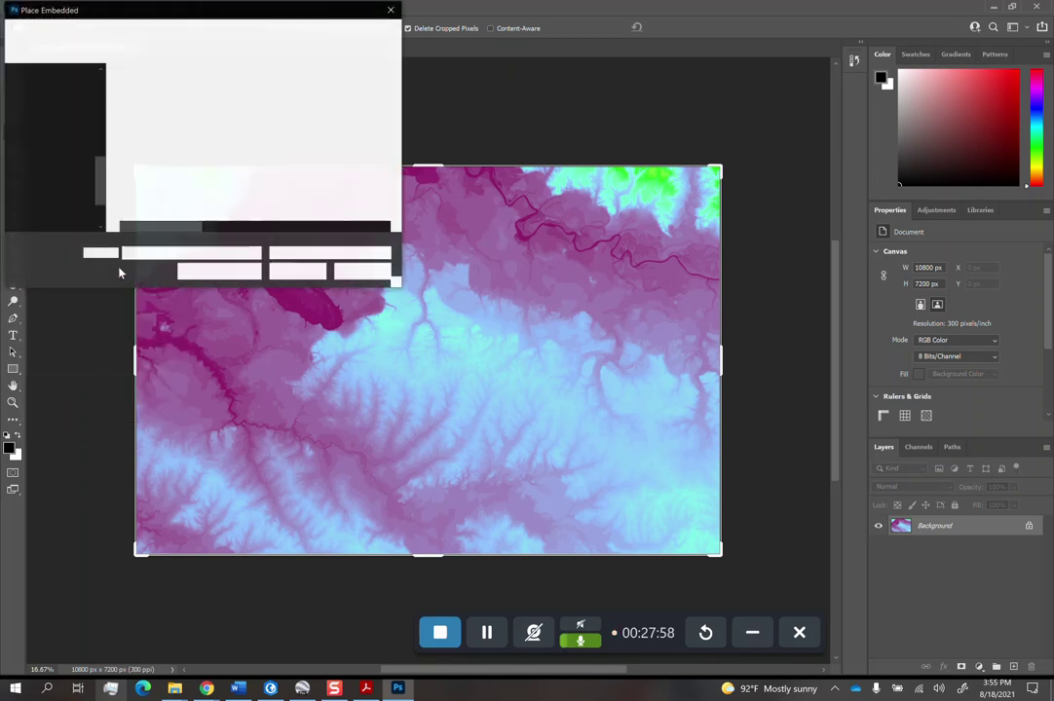
- Embed HILLSHADE.jpg over the DEM and commit it, cancelling the trial crop
double_click(153, 145)
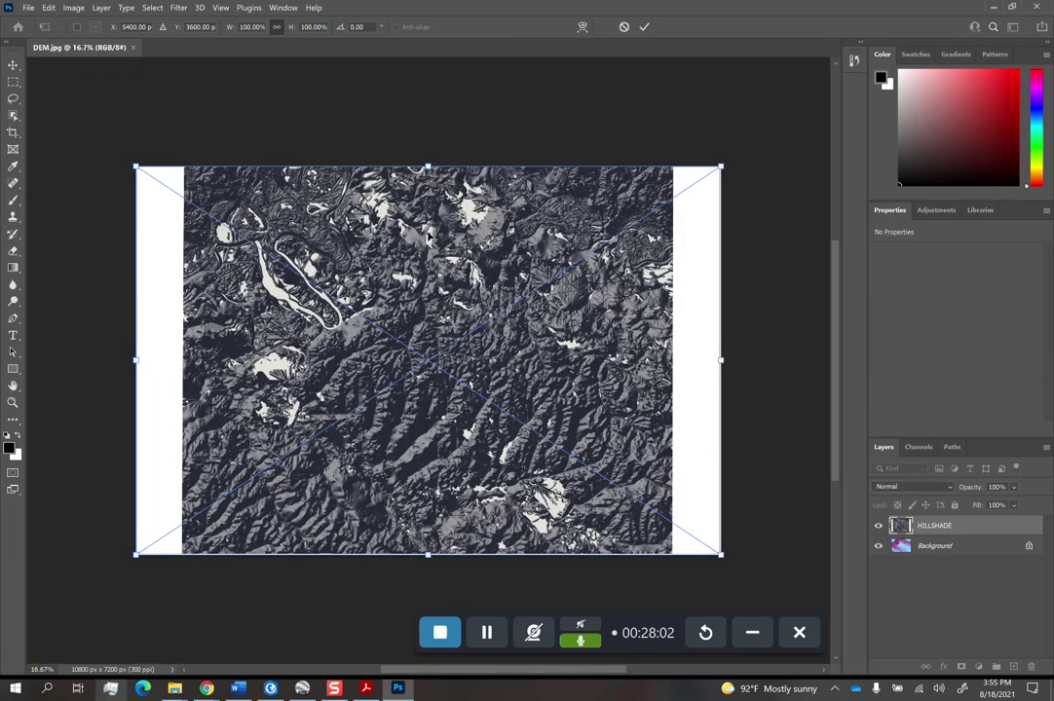
click(644, 27)
key(c)
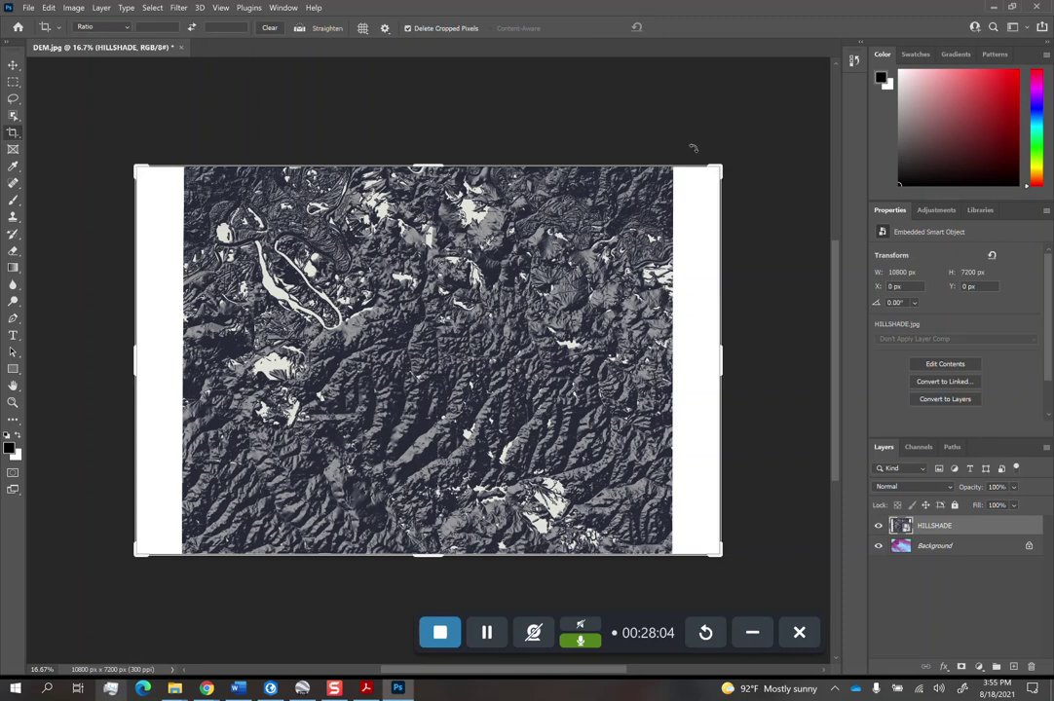
drag(719, 345, 698, 364)
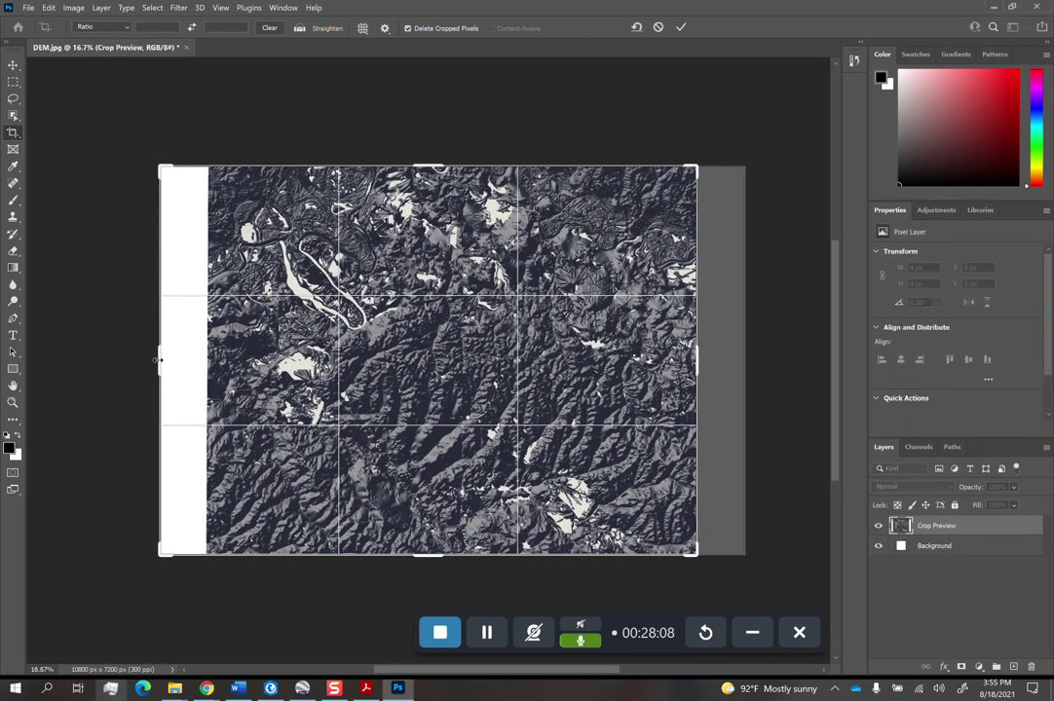
drag(152, 357, 164, 361)
click(657, 27)
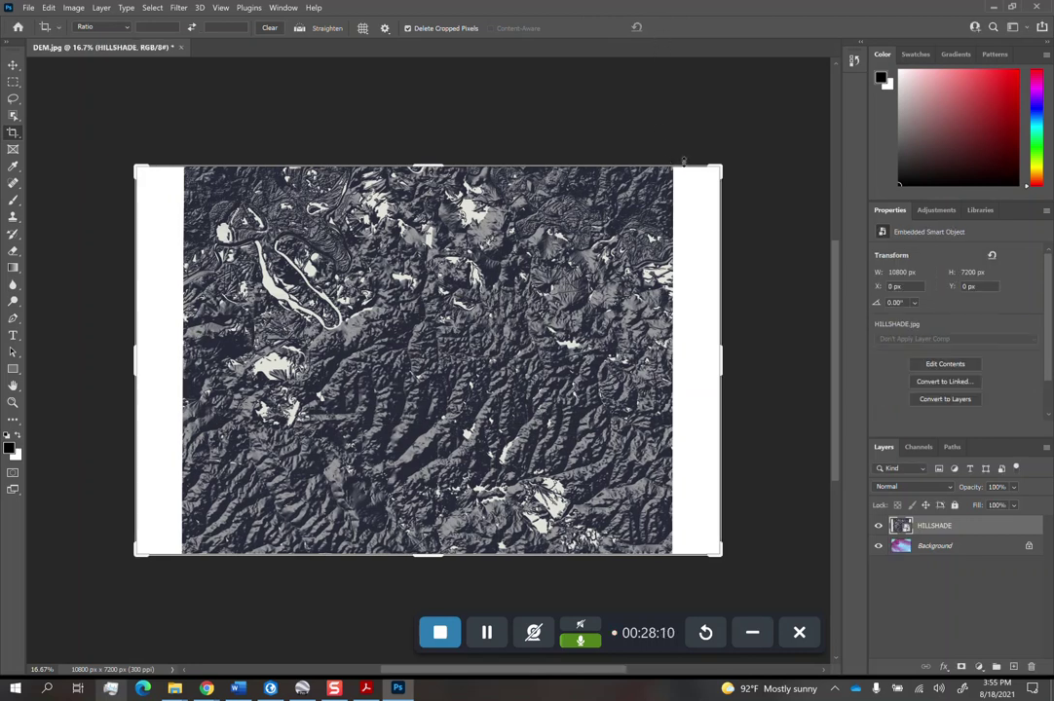
- Convert the DEM Background into a regular Layer 0
click(936, 547)
double_click(938, 547)
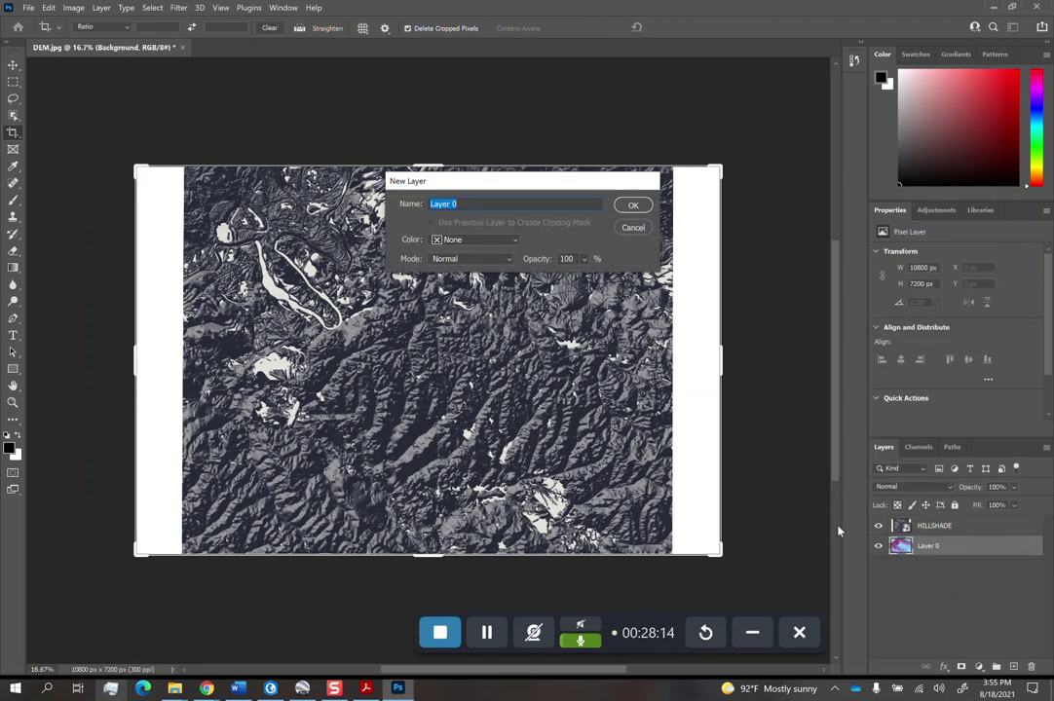
key(Return)
click(926, 526)
click(922, 489)
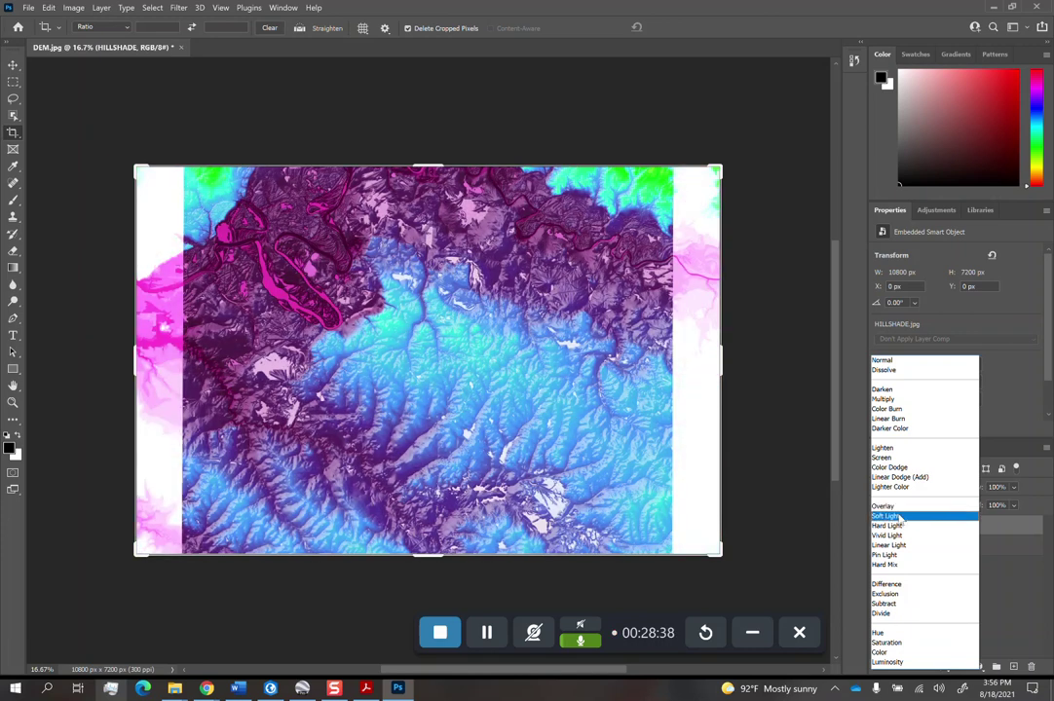
- Set the HILLSHADE layer to Soft Light and toggle its visibility to compare
click(886, 517)
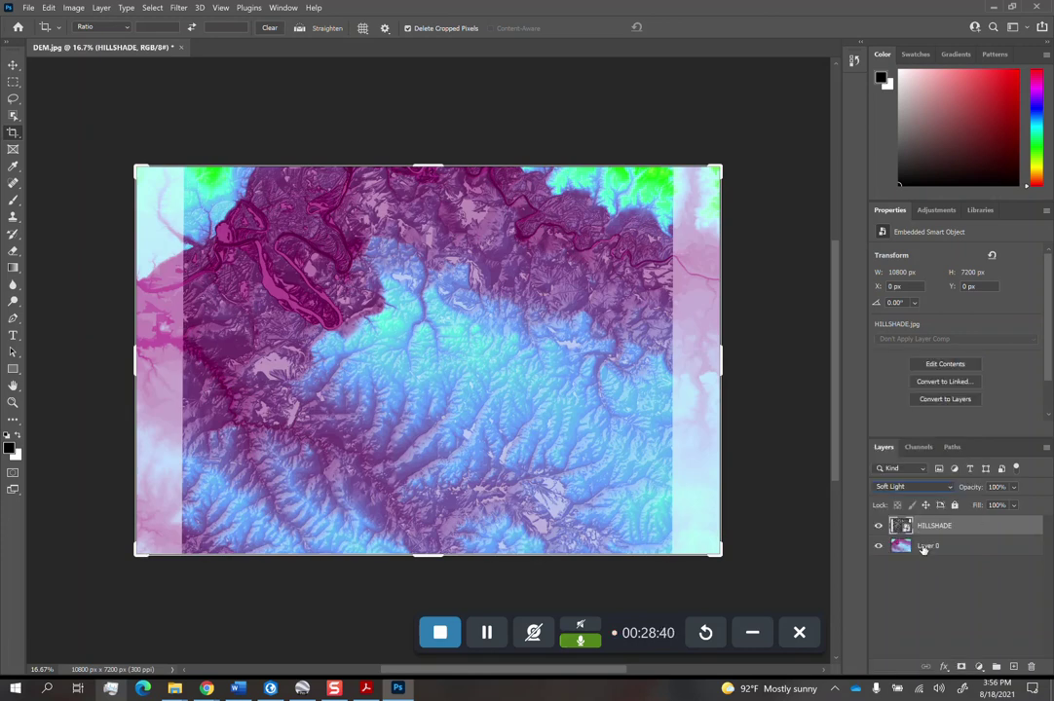
click(936, 574)
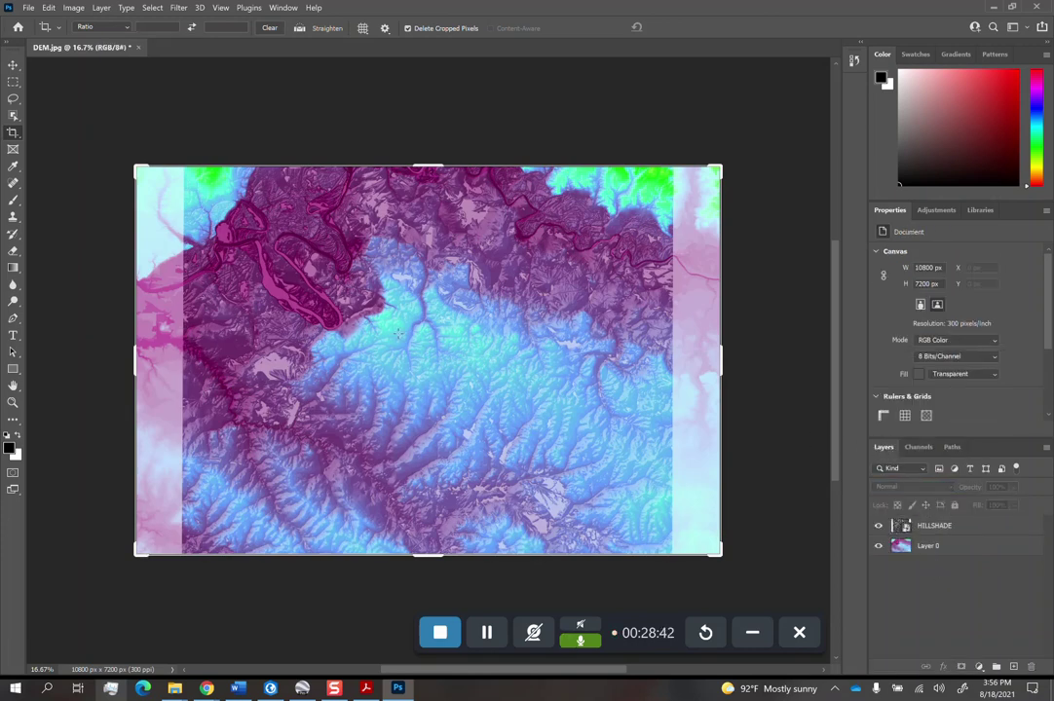
scroll(372, 332, up, 3)
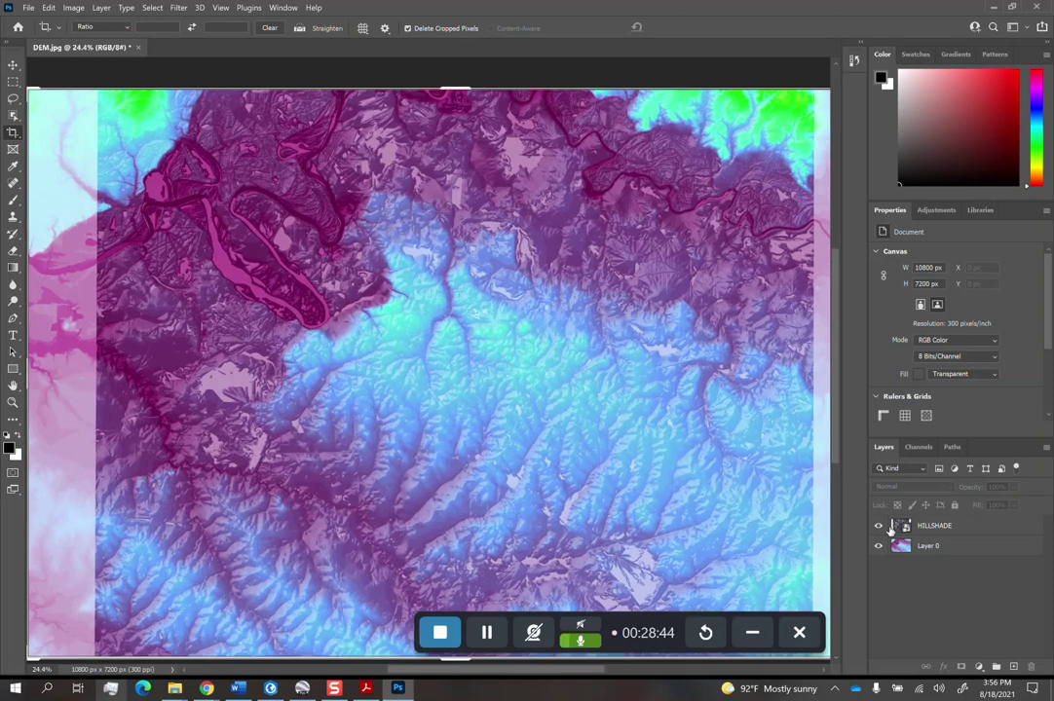
click(879, 526)
click(879, 527)
- Lower the HILLSHADE layer opacity to 50%
click(960, 527)
click(1013, 487)
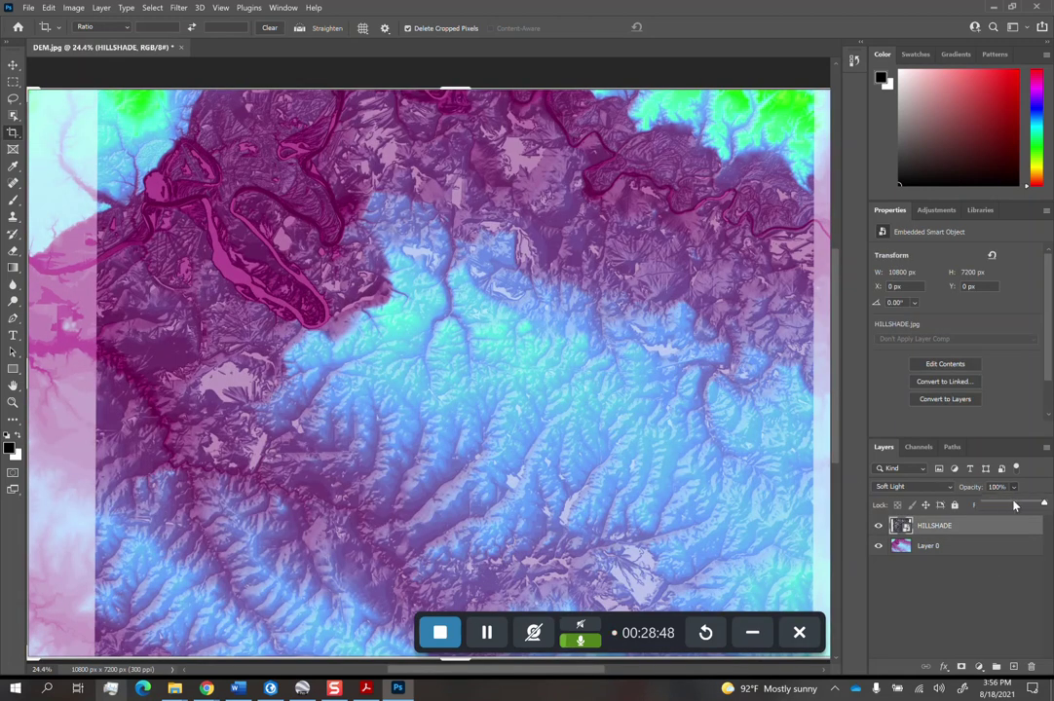
mouse_move(1013, 505)
mouse_down()
mouse_move(1041, 503)
mouse_move(1015, 506)
mouse_up()
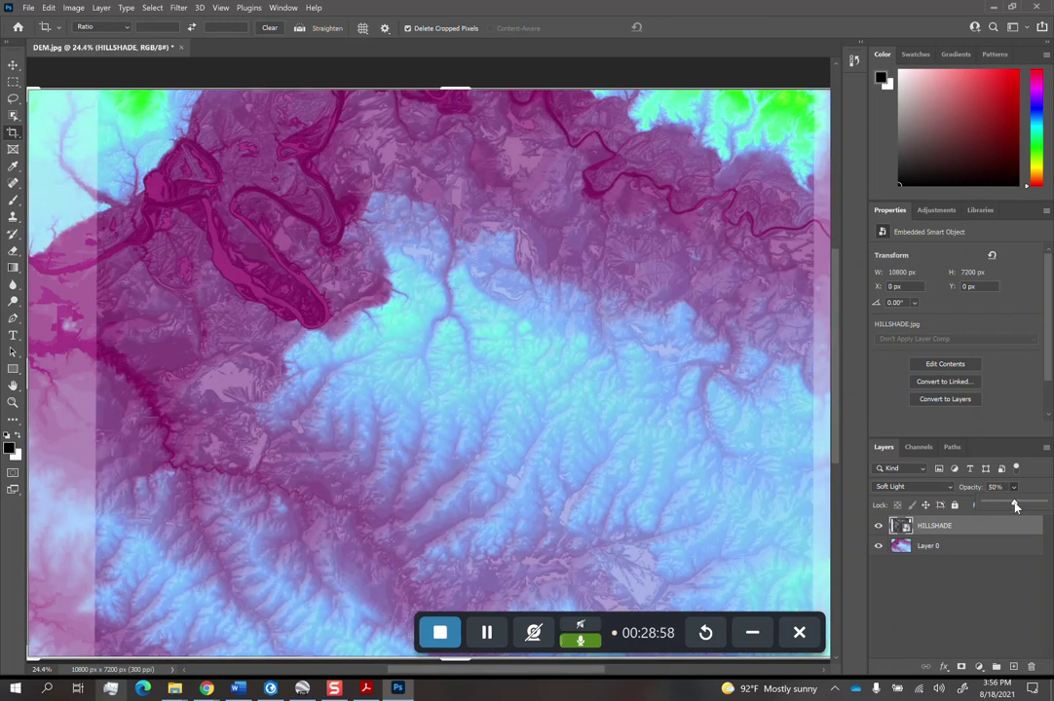
click(983, 598)
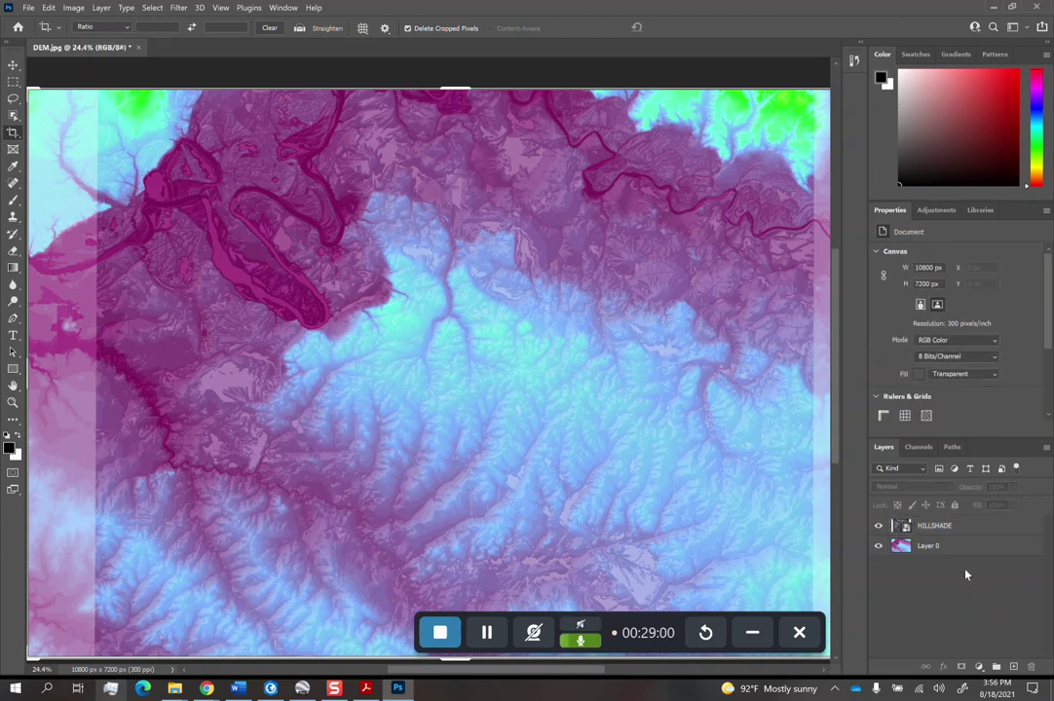
key(ctrl+z)
- Select Layer 0 and toggle HILLSHADE off and on to compare the colours
click(934, 548)
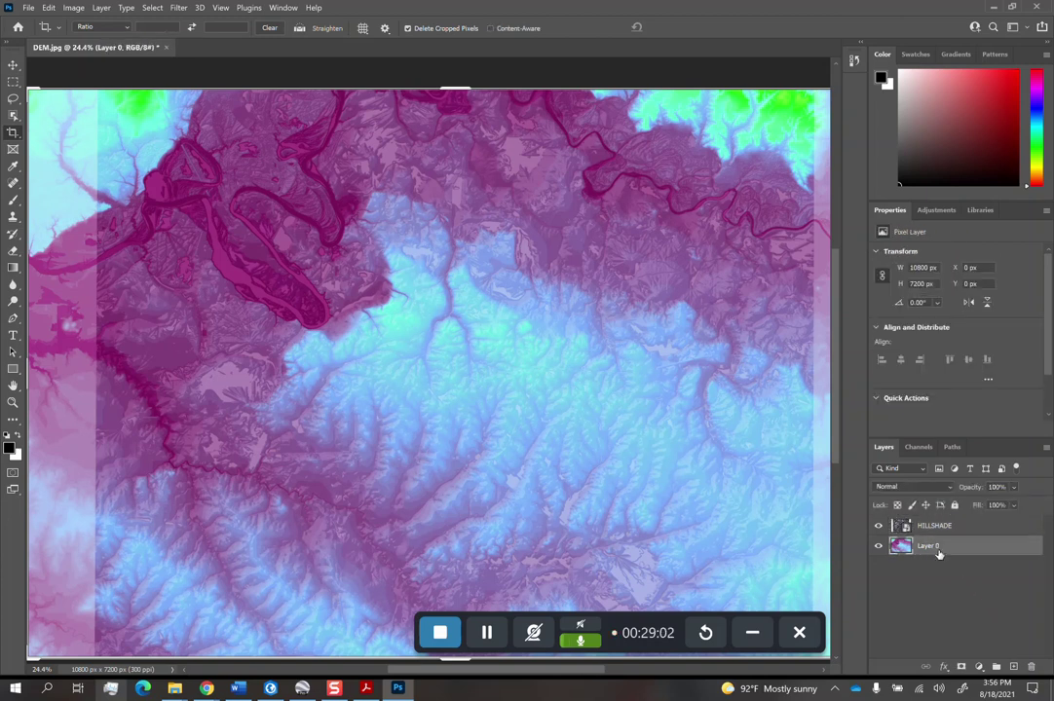
click(877, 526)
click(877, 526)
click(878, 527)
click(877, 527)
- Add a Hue/Saturation adjustment above Layer 0 with saturation −51 and hue −180
click(979, 669)
click(984, 539)
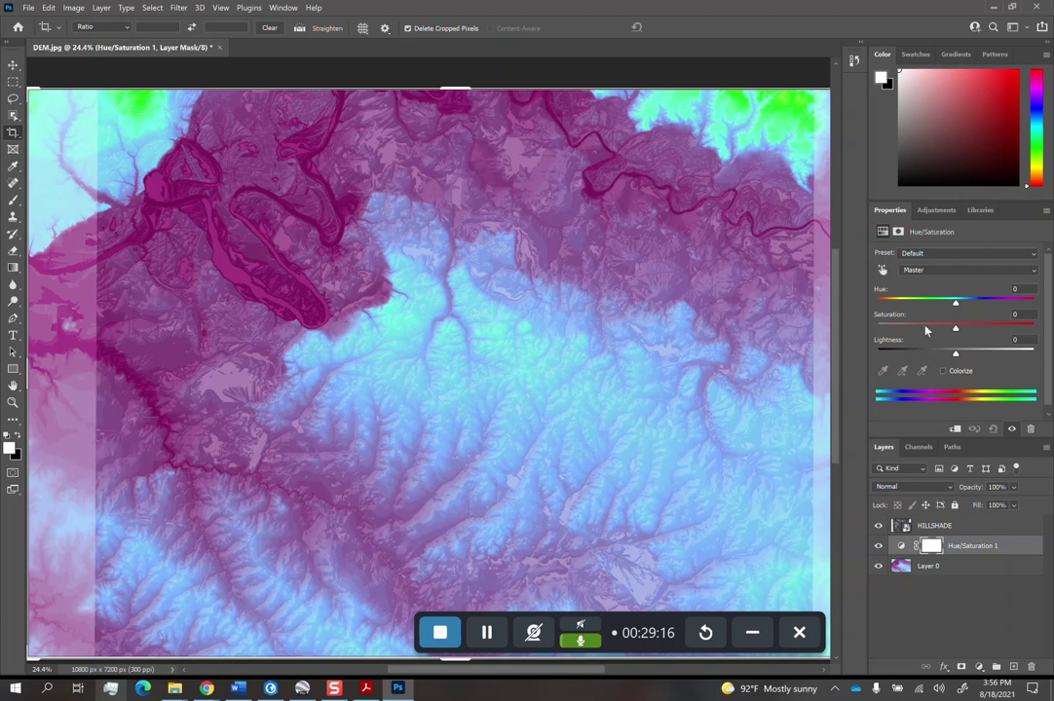
drag(955, 329, 916, 327)
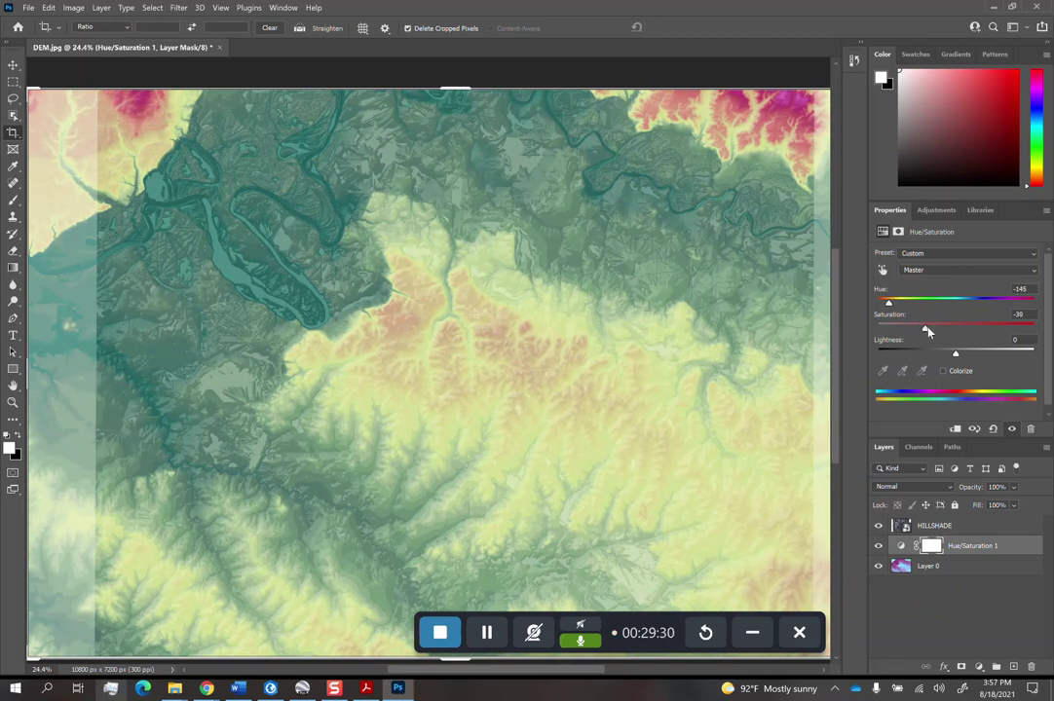
mouse_move(896, 309)
mouse_down()
mouse_move(877, 307)
mouse_move(922, 332)
mouse_move(905, 332)
mouse_up()
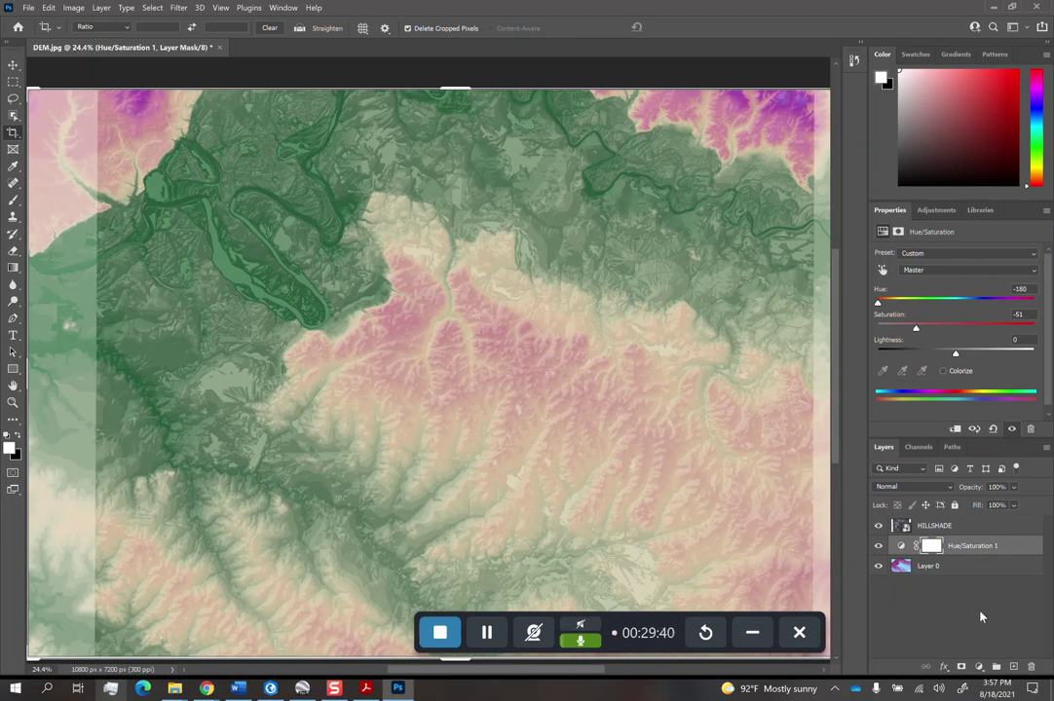
- Compare the recoloured map with HILLSHADE hidden and shown, then launch Adobe Illustrator
click(927, 527)
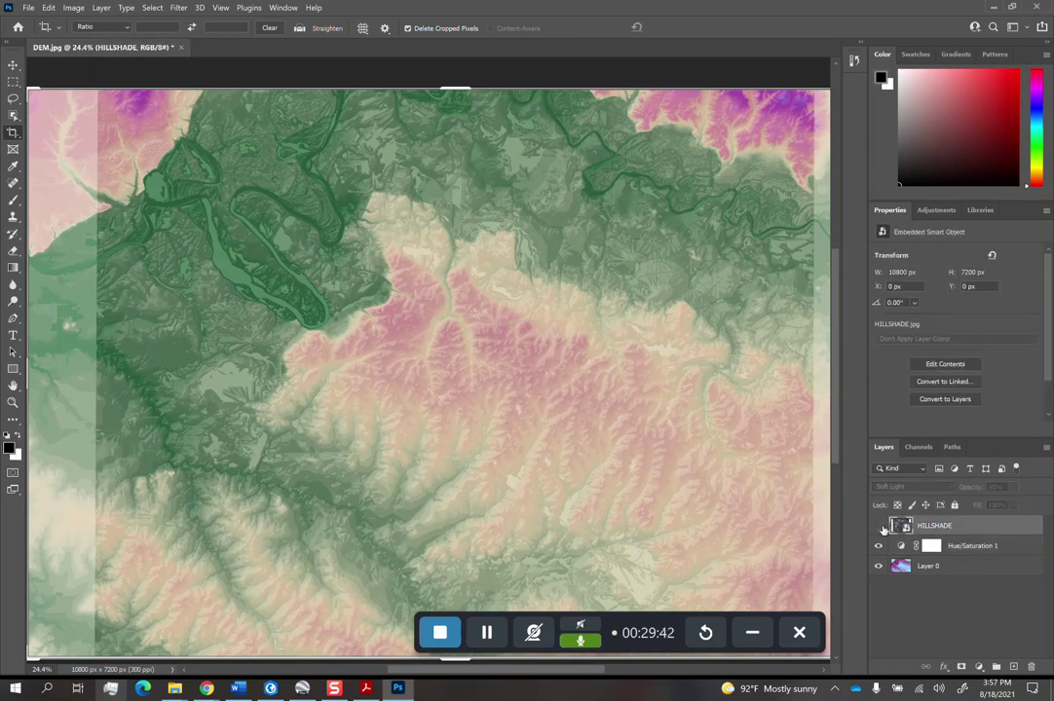
click(880, 527)
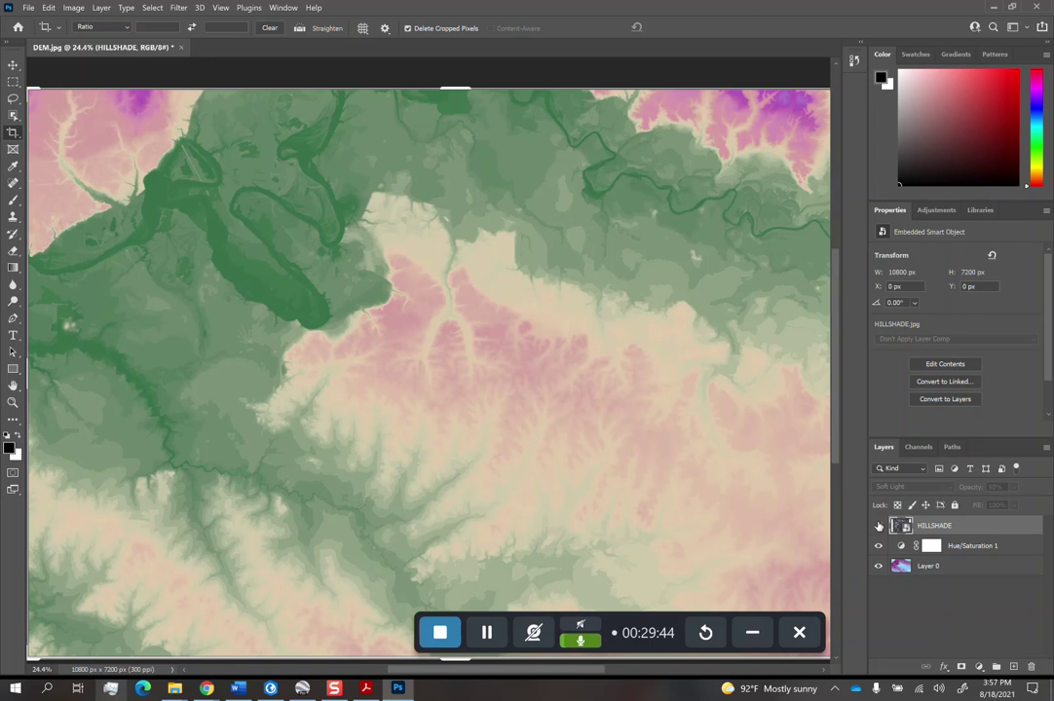
click(878, 527)
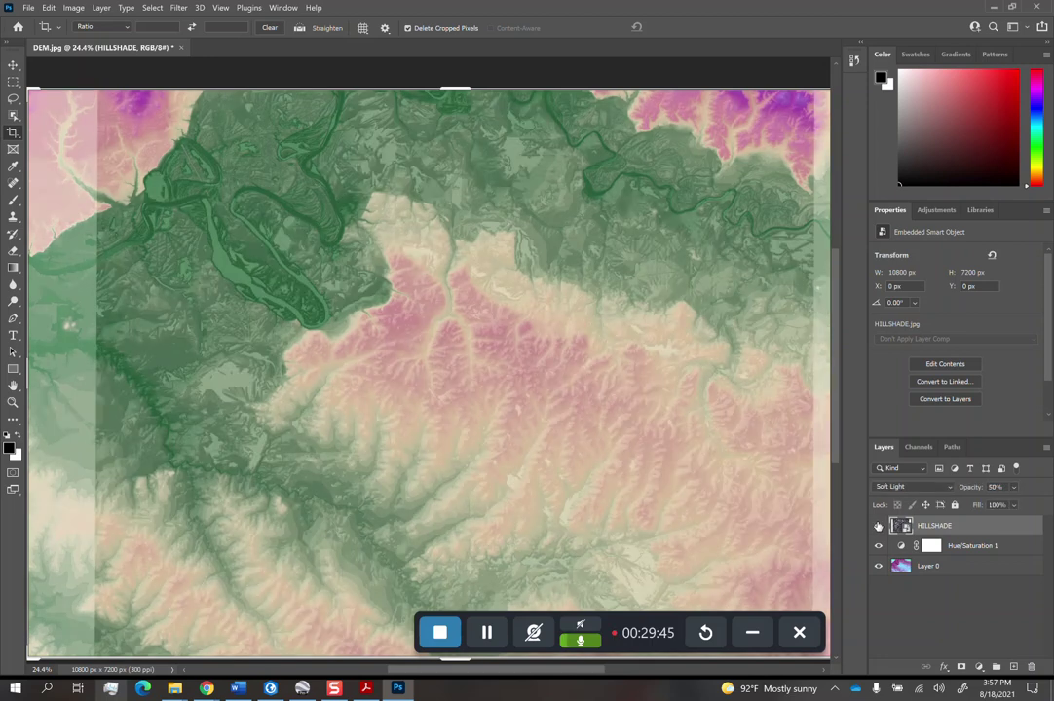
click(918, 594)
scroll(682, 463, down, 1)
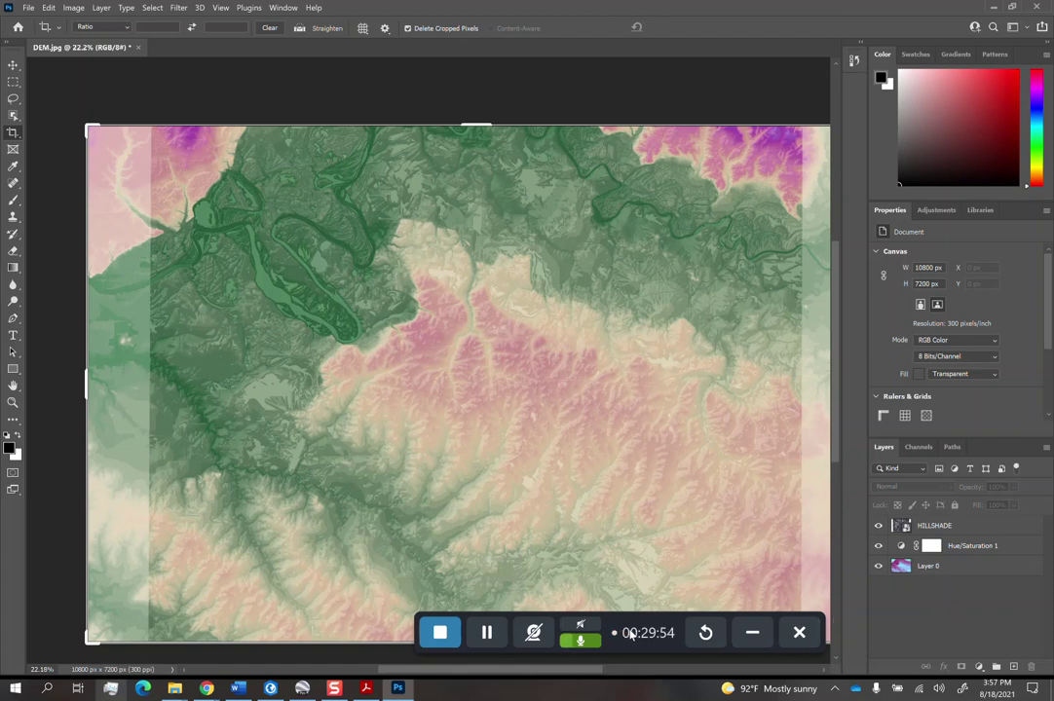
drag(480, 631, 501, 632)
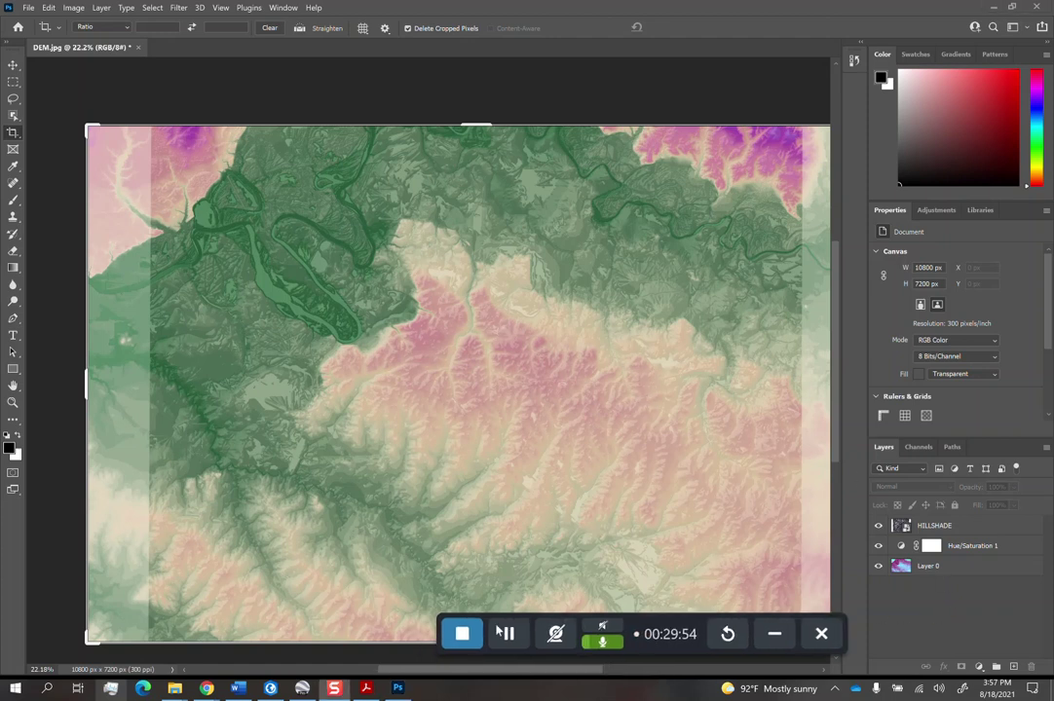
click(15, 689)
click(380, 484)
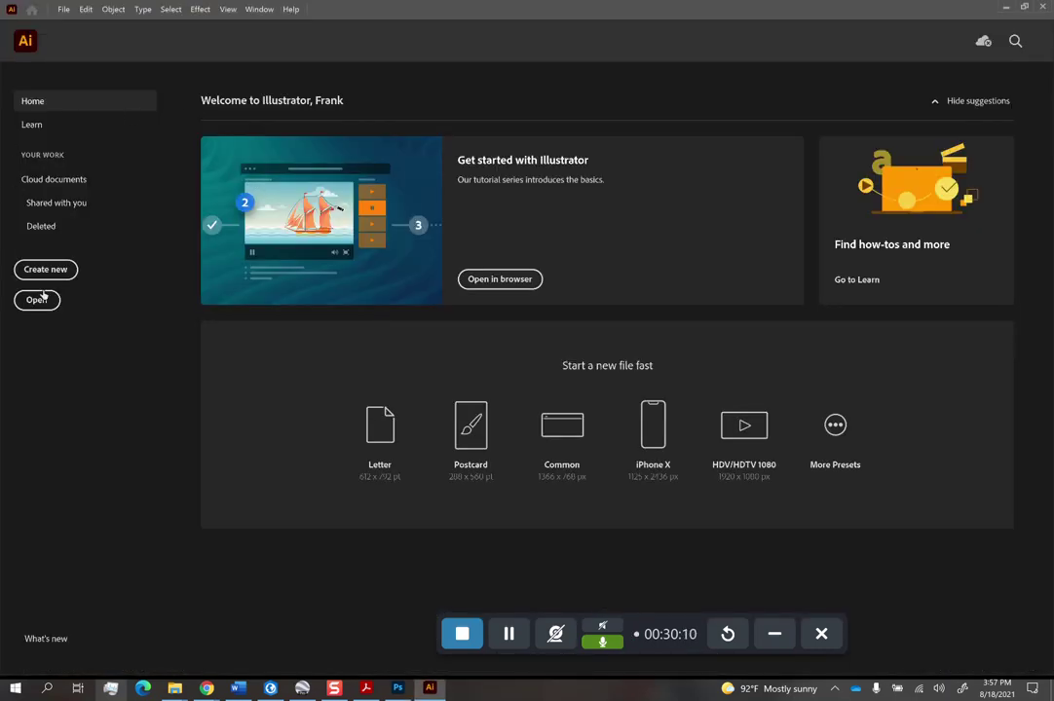
- Open CONTOURS.svg from the Desktop and dismiss the clipping import warning
click(42, 302)
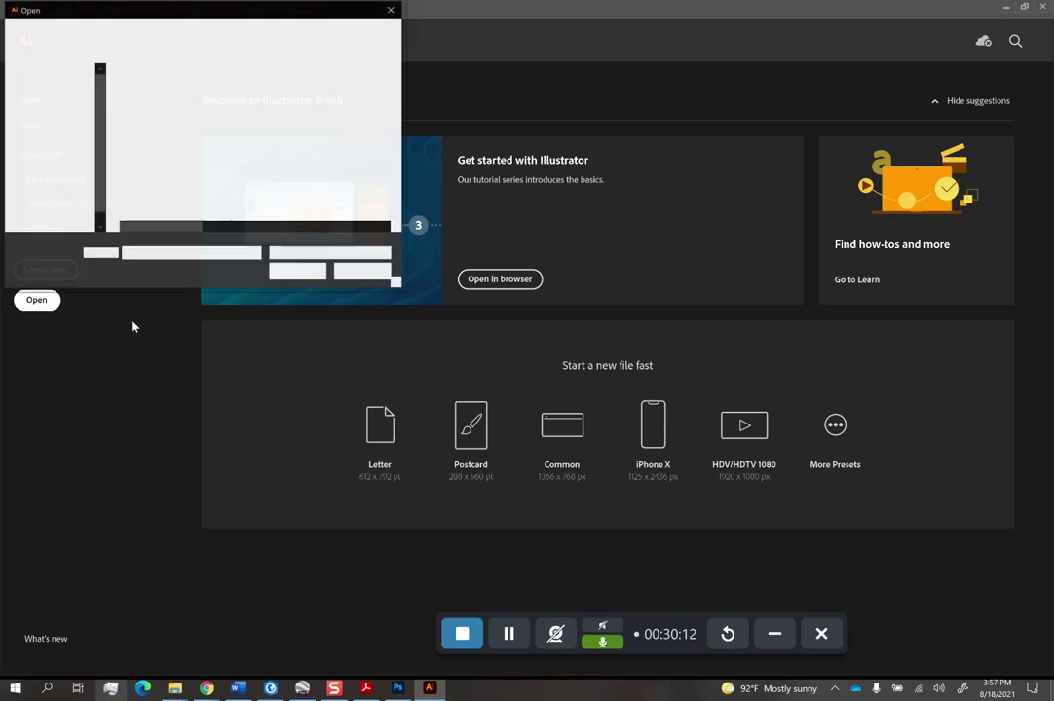
click(164, 118)
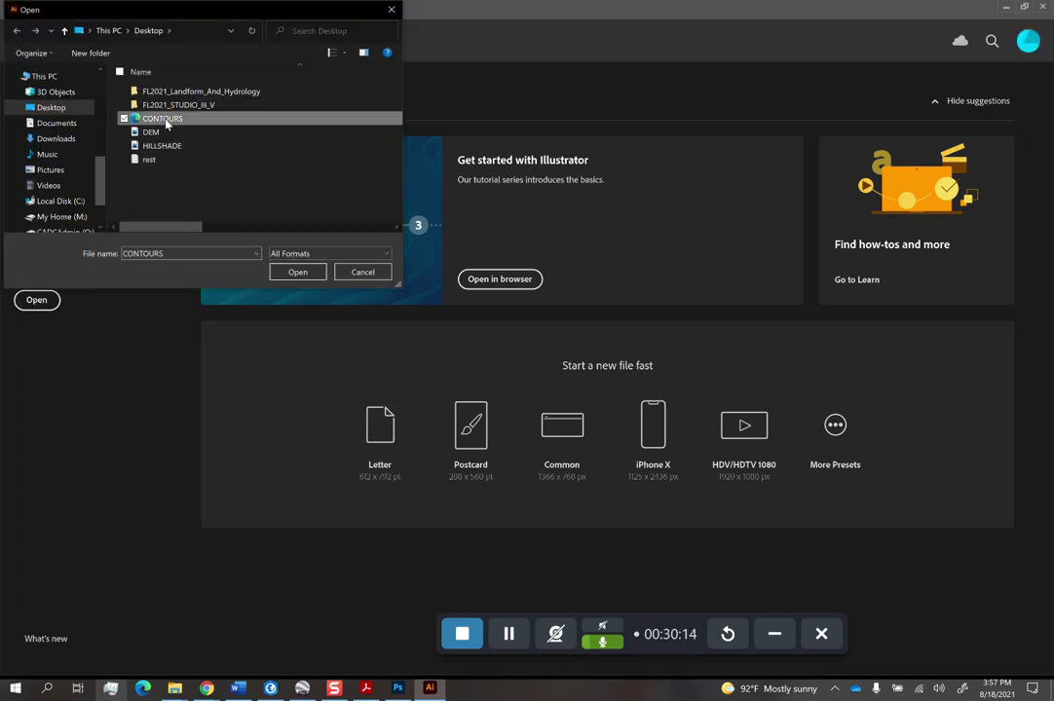
click(297, 273)
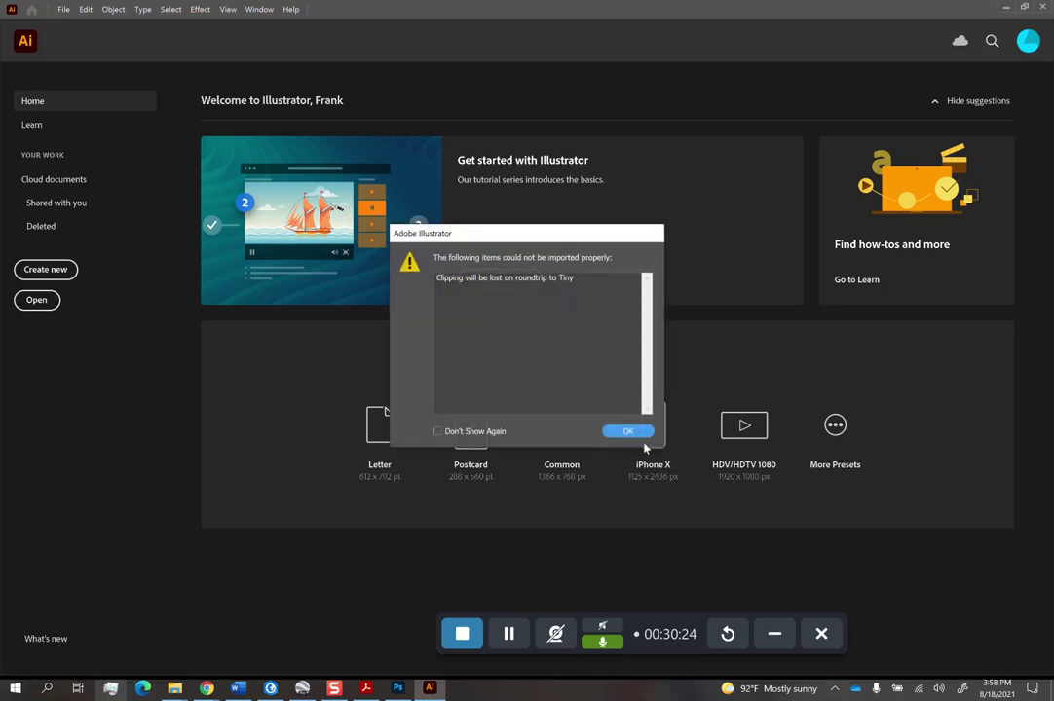
click(625, 431)
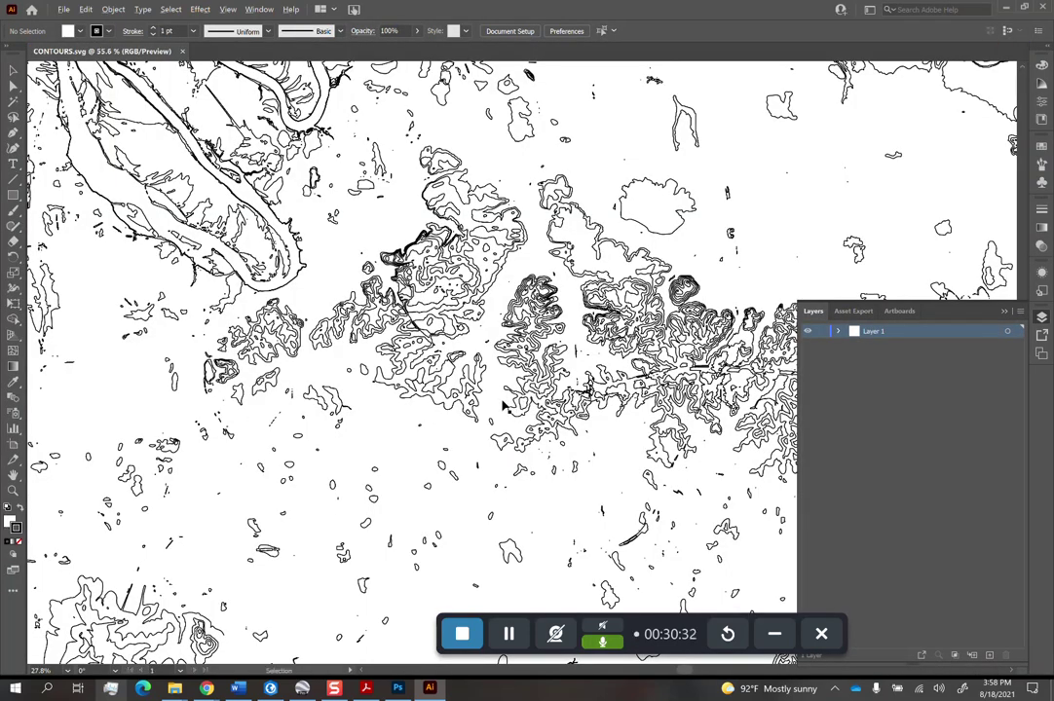
- Fit the whole CONTOURS artboard in view, switch to Outline view, and select Direct Selection
drag(513, 395, 507, 359)
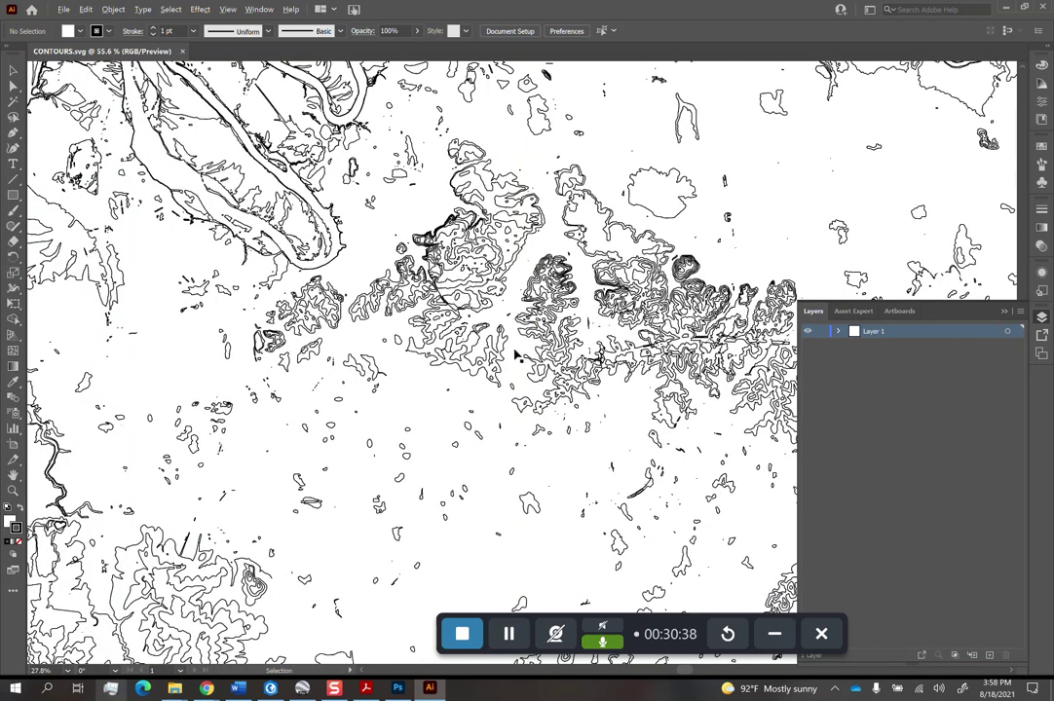
scroll(516, 356, down, 2)
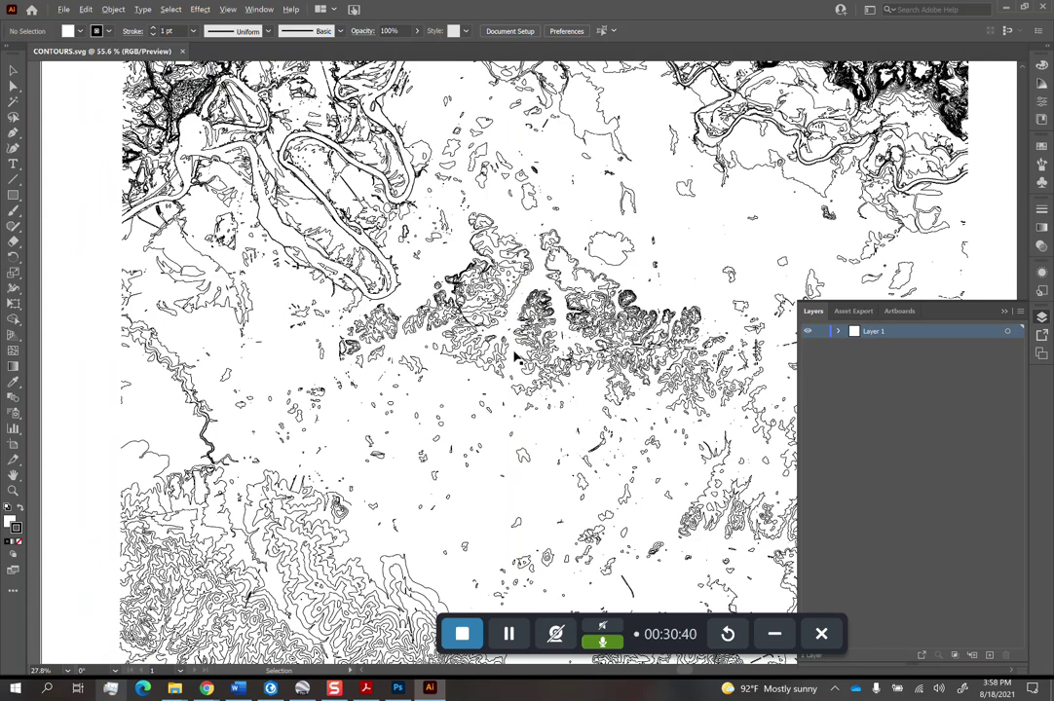
scroll(515, 357, down, 3)
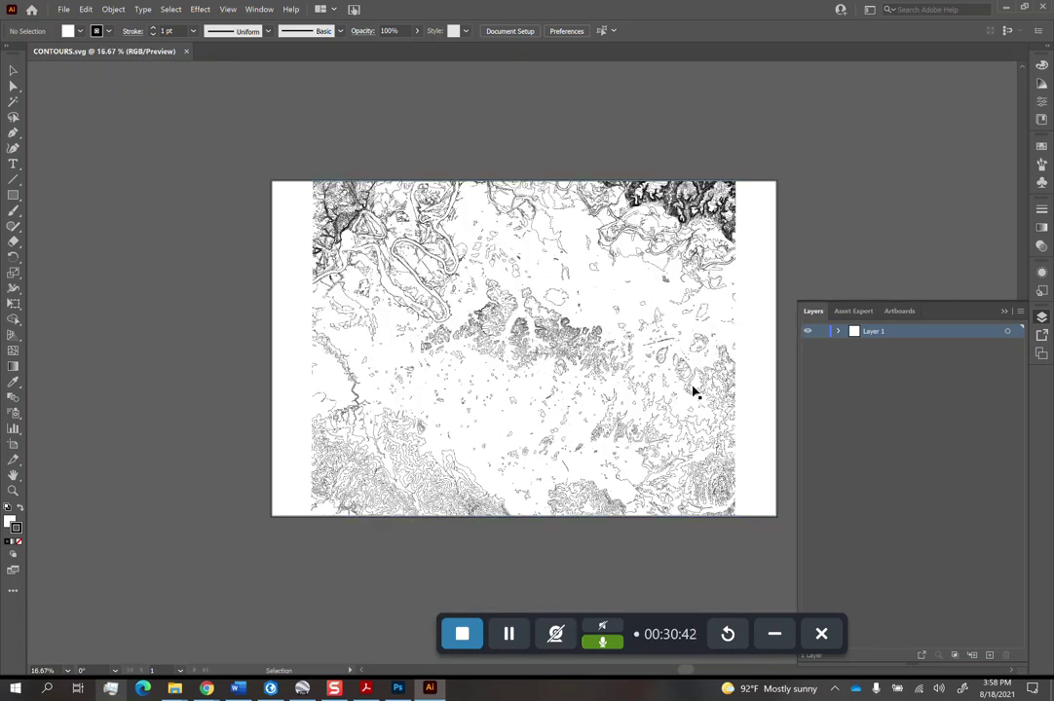
scroll(750, 410, up, 1)
scroll(722, 397, up, 2)
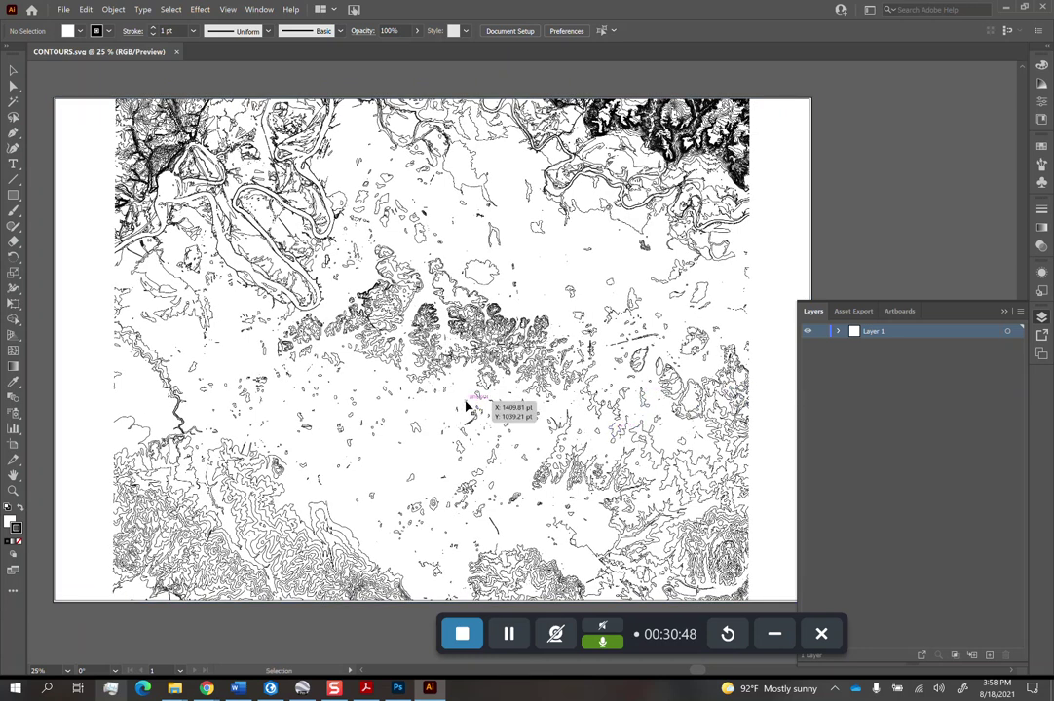
key(ctrl+y)
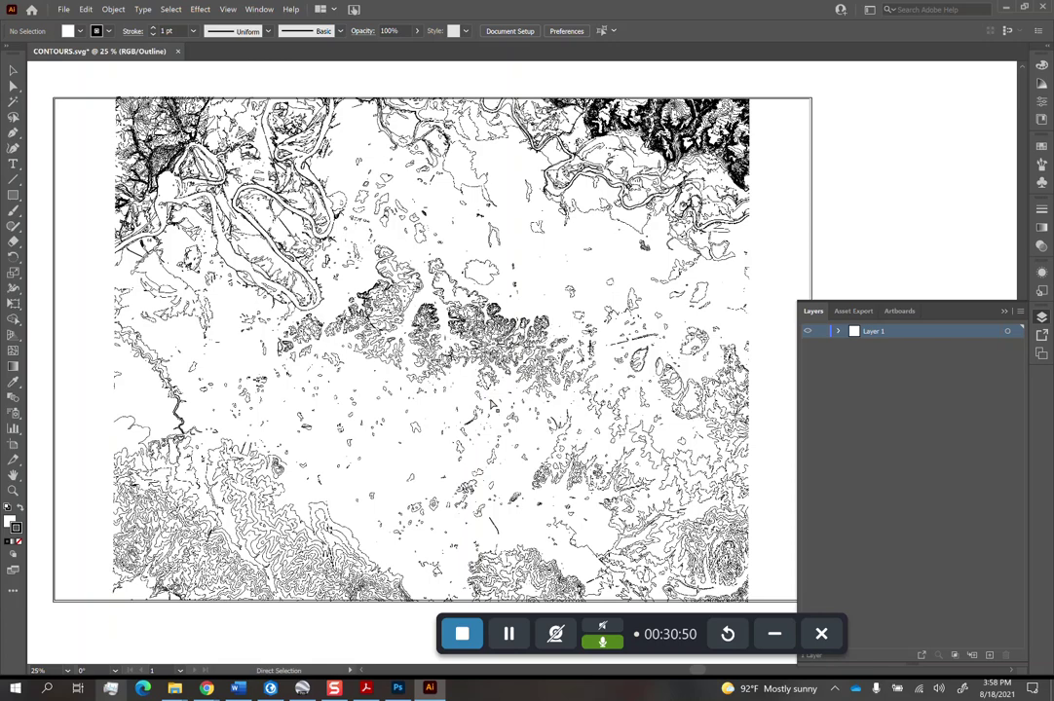
key(a)
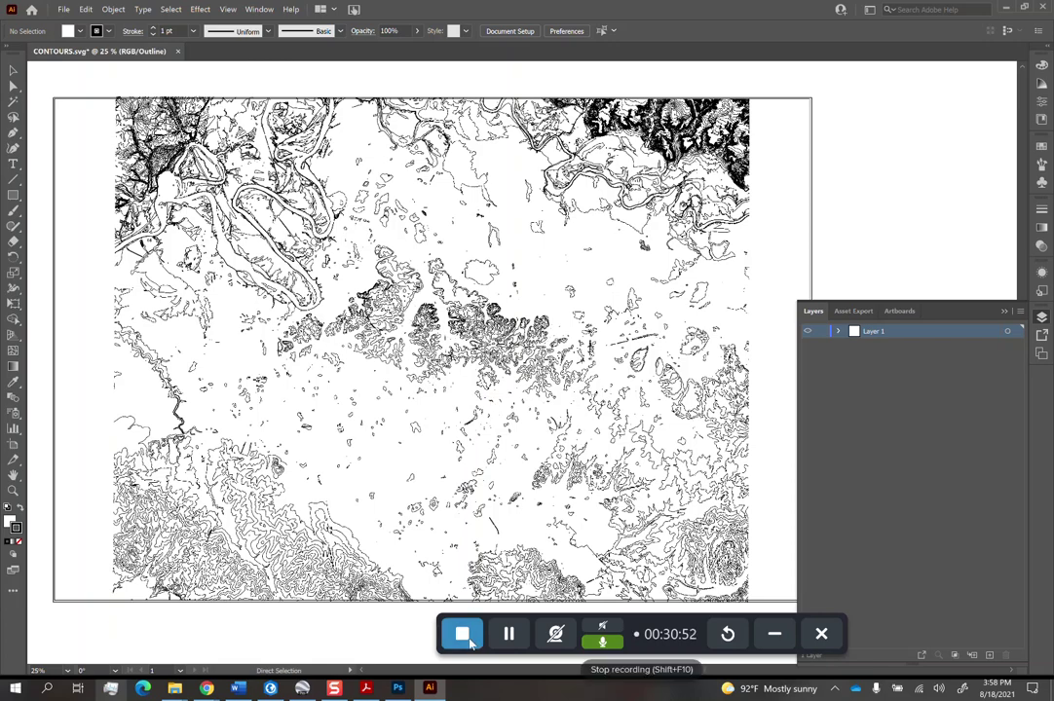
click(509, 635)
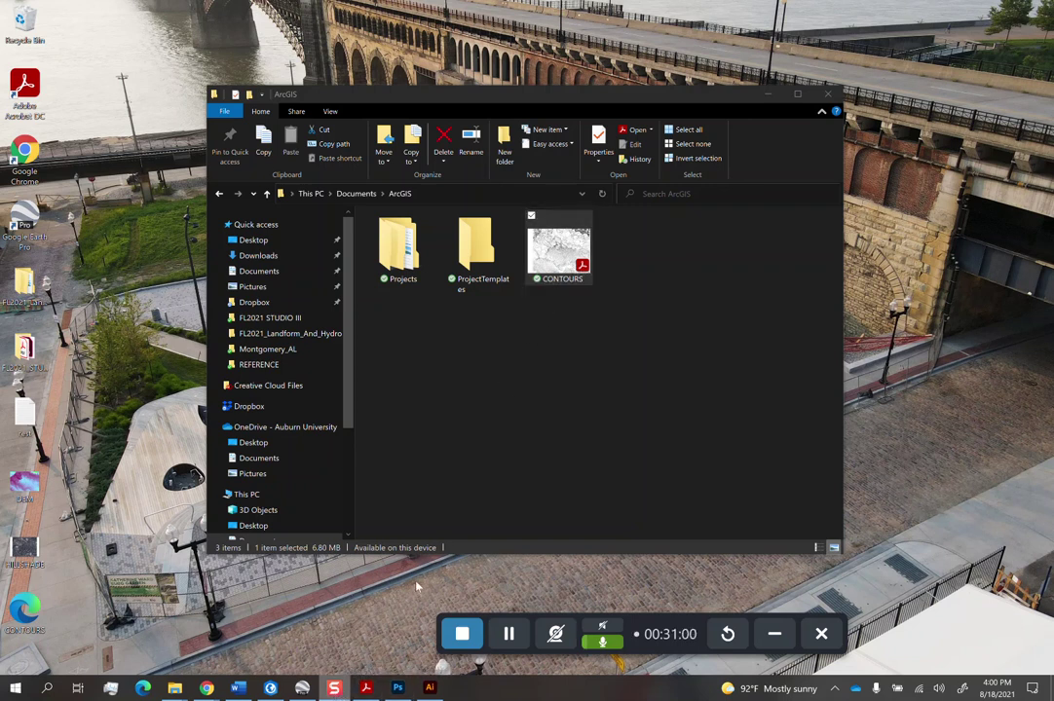
- Return from File Explorer to the DEM map in Photoshop
click(397, 688)
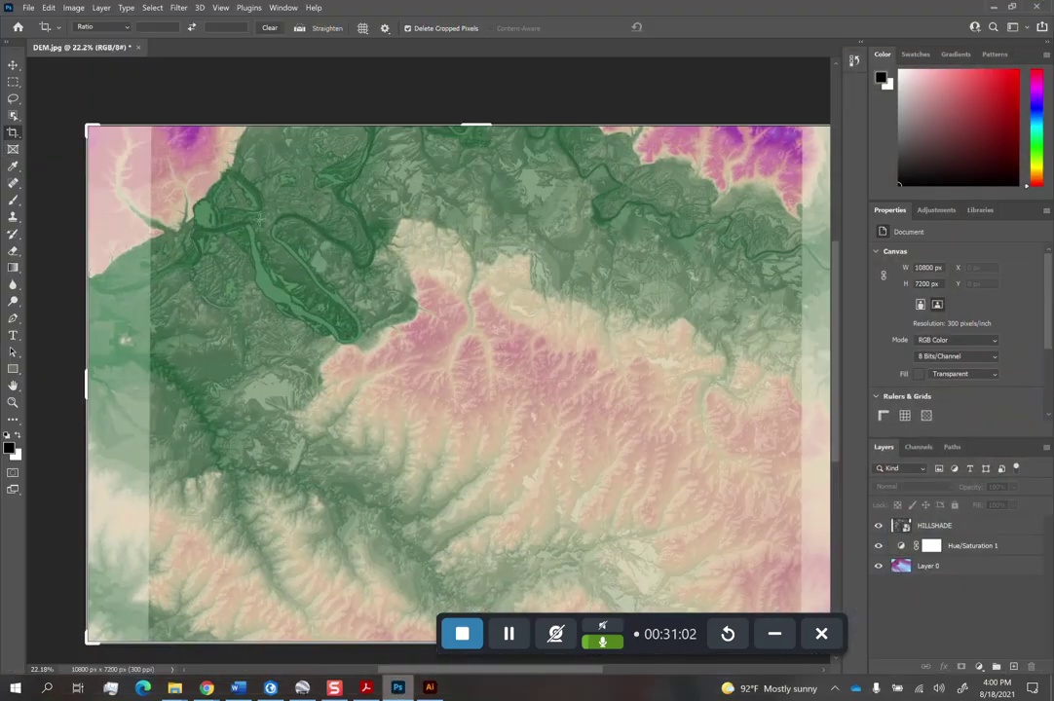
- Place Embedded CONTOURS.pdf from Documents > ArcGIS, cropped to Art Box, and commit it
click(29, 7)
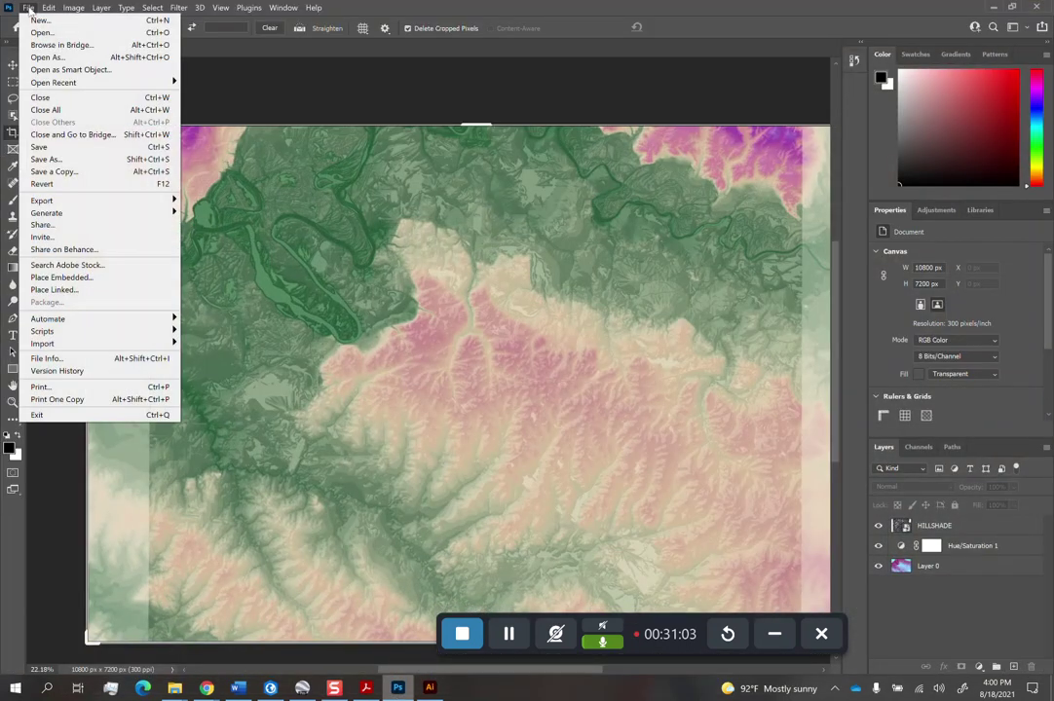
click(68, 277)
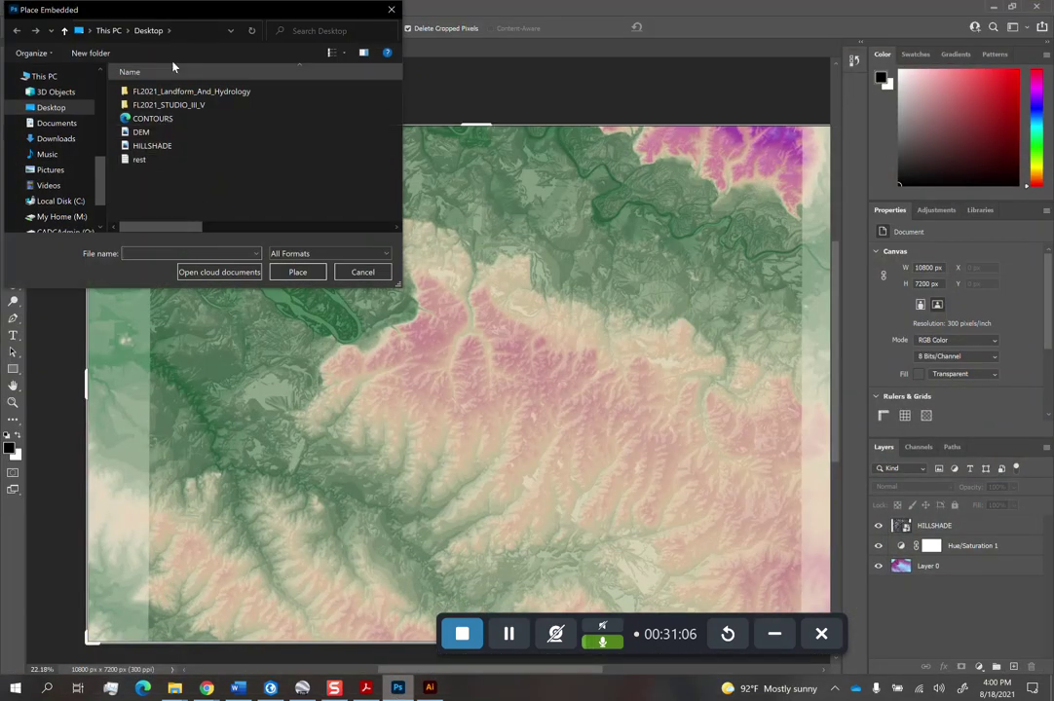
click(57, 123)
double_click(144, 104)
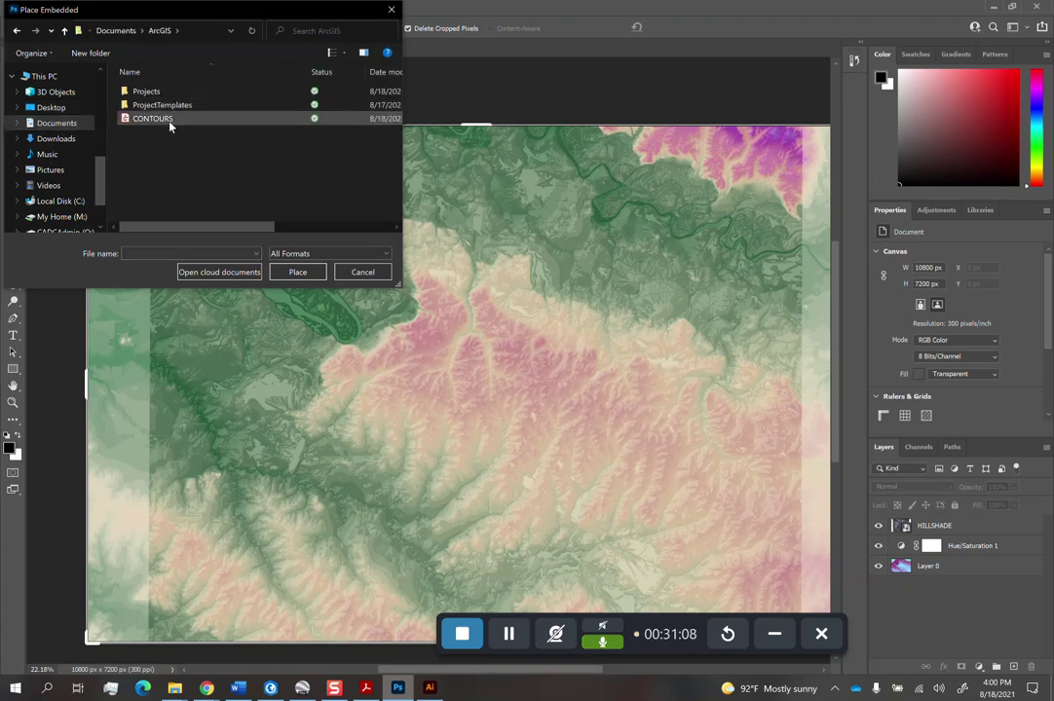
double_click(170, 122)
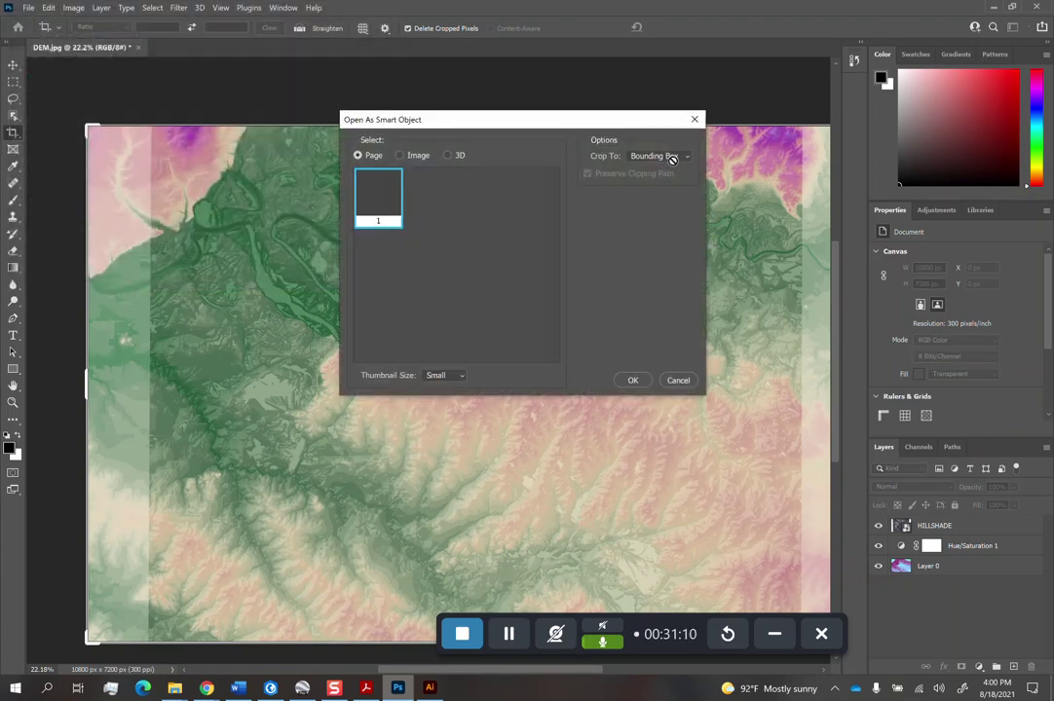
click(672, 157)
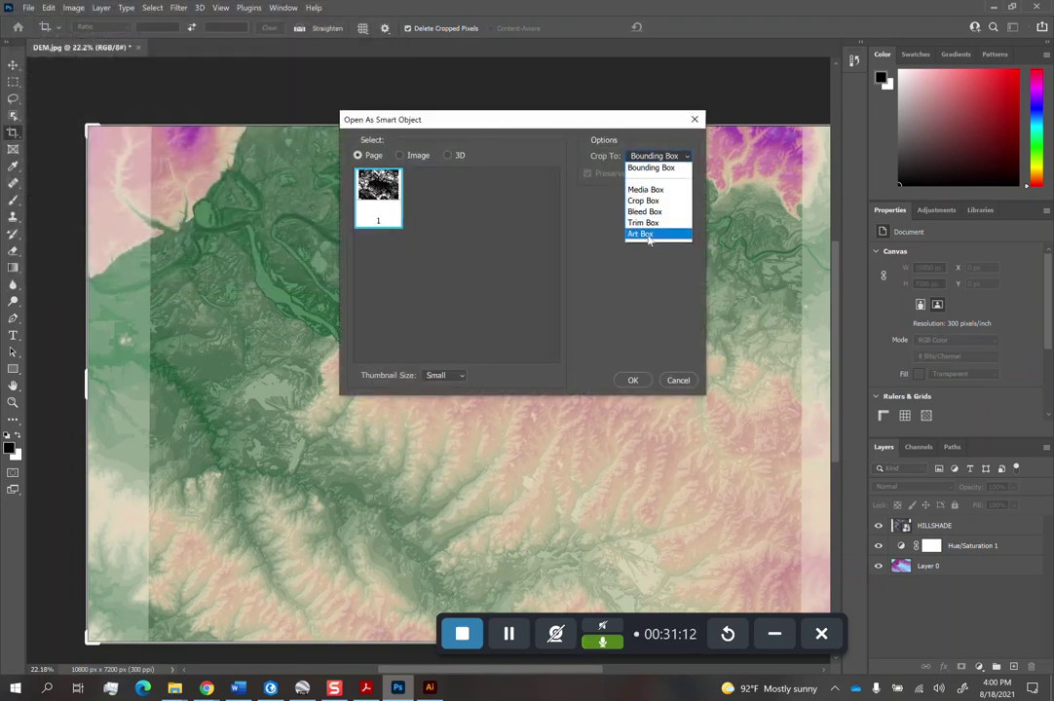
click(649, 235)
click(633, 380)
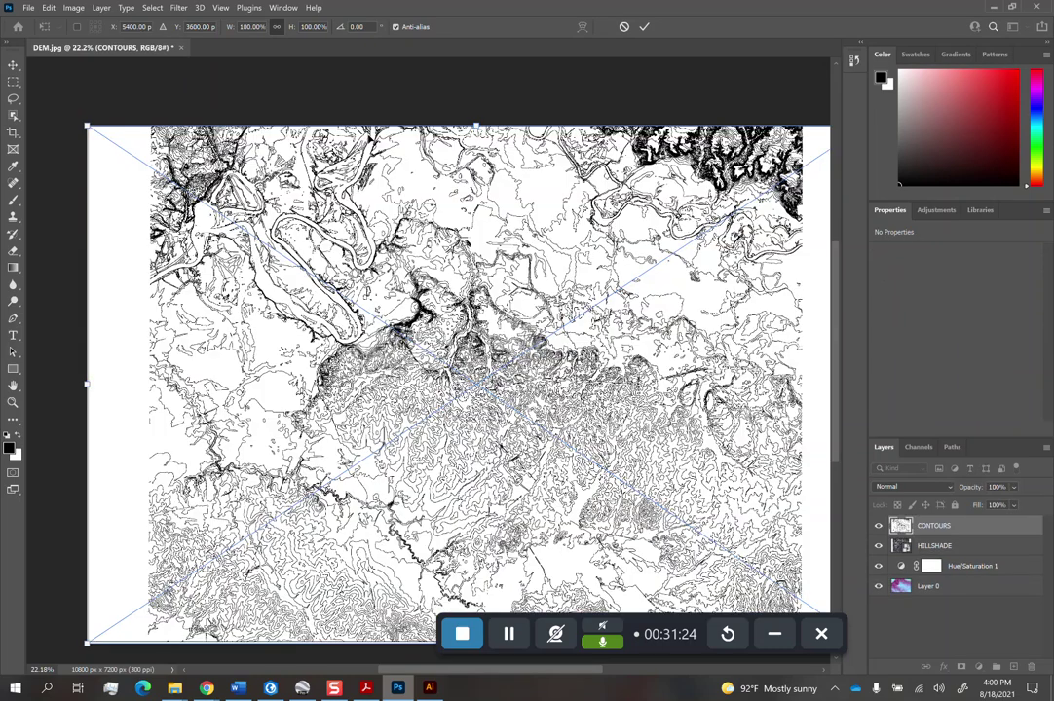
click(643, 26)
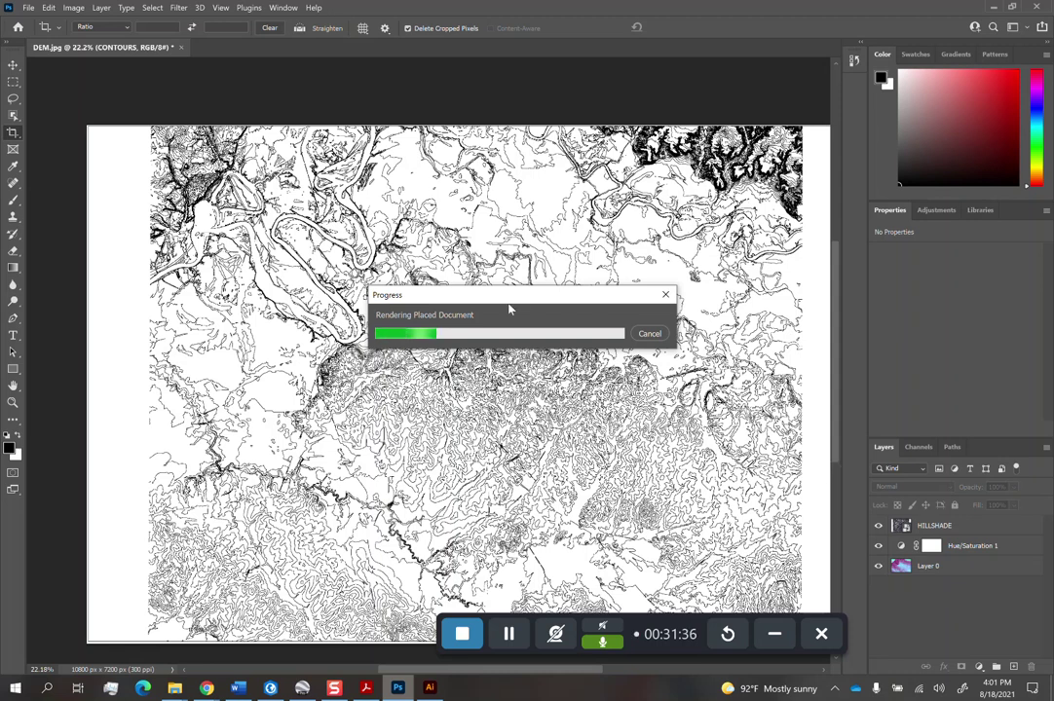
- Set the CONTOURS layer blend mode to Multiply
click(913, 486)
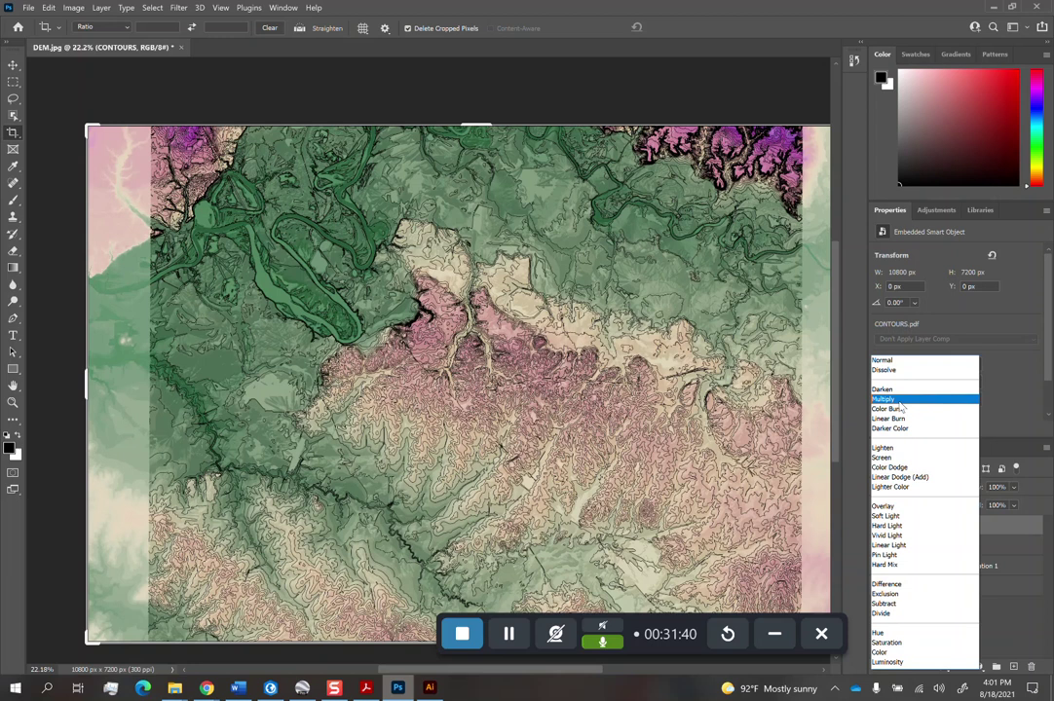
click(901, 401)
click(880, 526)
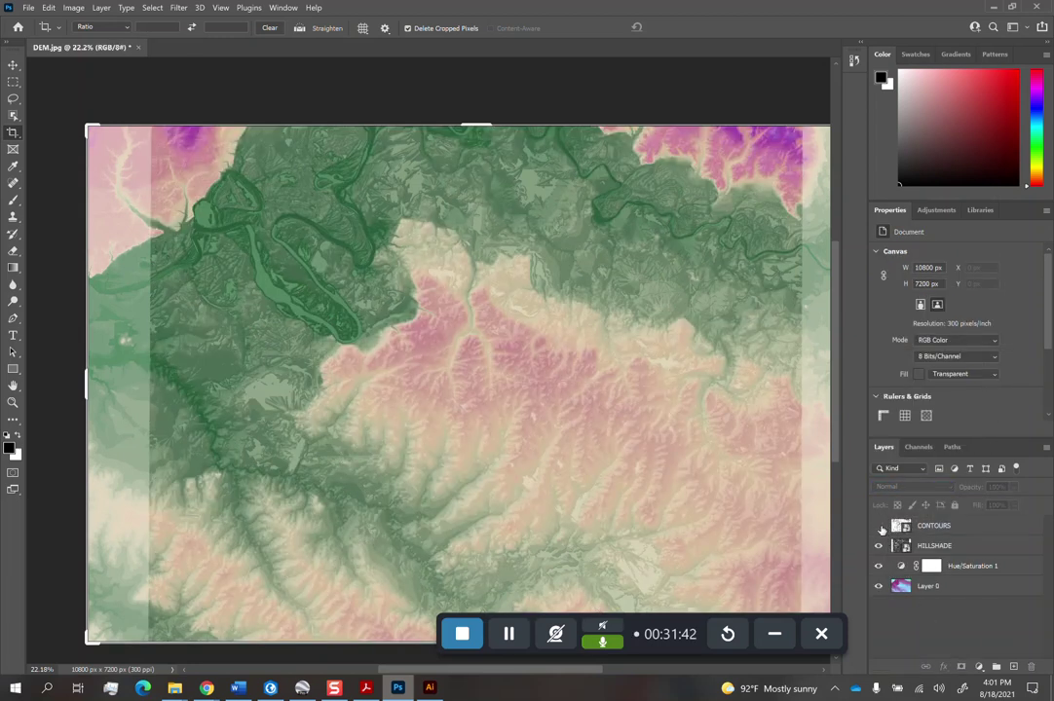
- Raise HILLSHADE opacity to about 80%, show CONTOURS again, and inspect the contour detail
click(974, 545)
click(1013, 487)
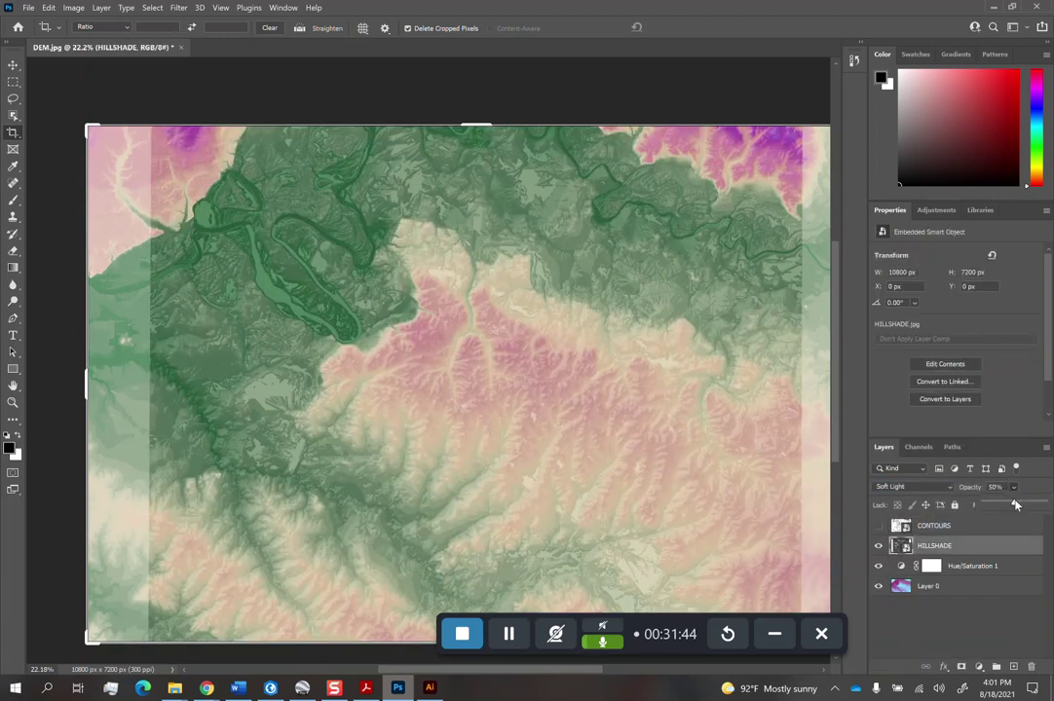
drag(1002, 504, 1040, 504)
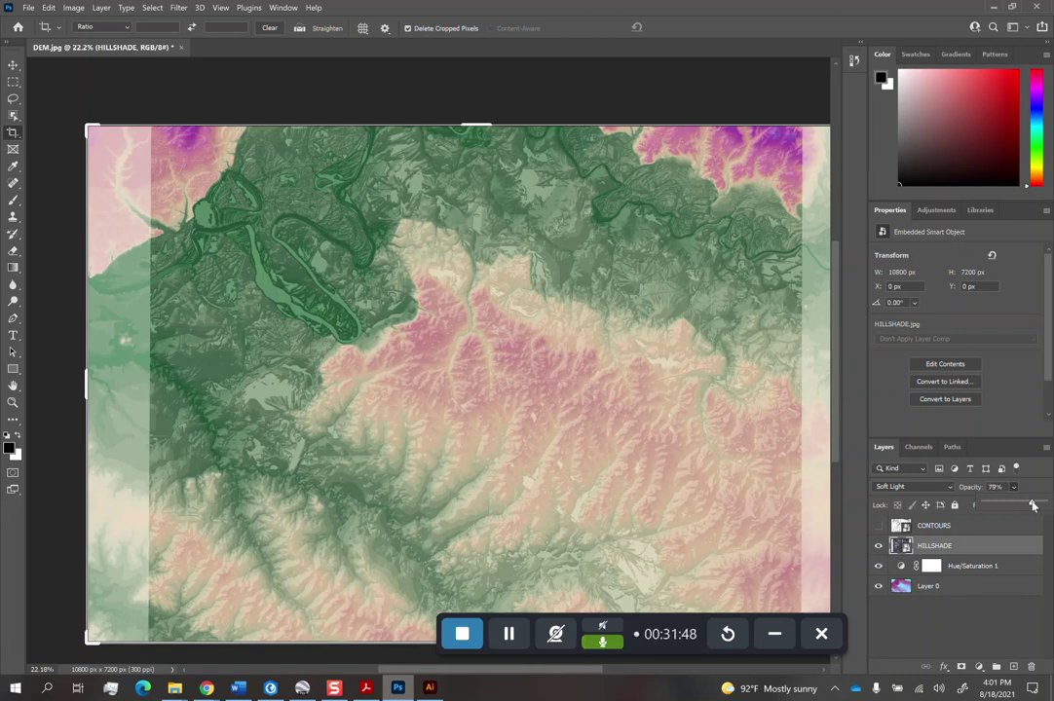
ctrl+click(895, 551)
click(877, 526)
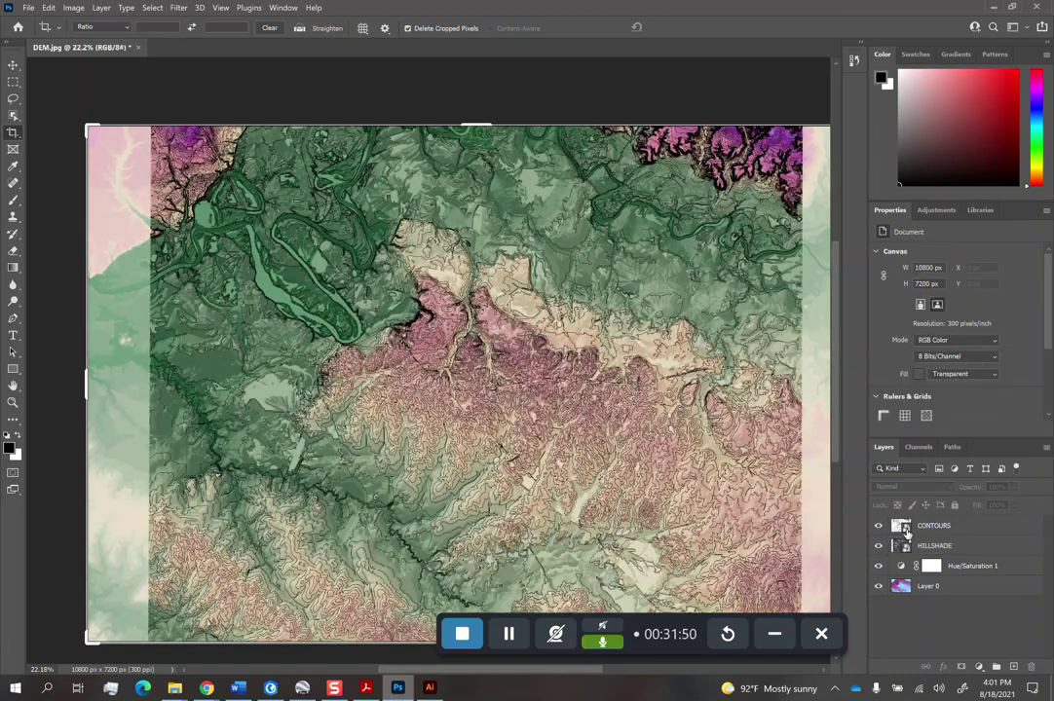
click(926, 527)
scroll(345, 292, up, 6)
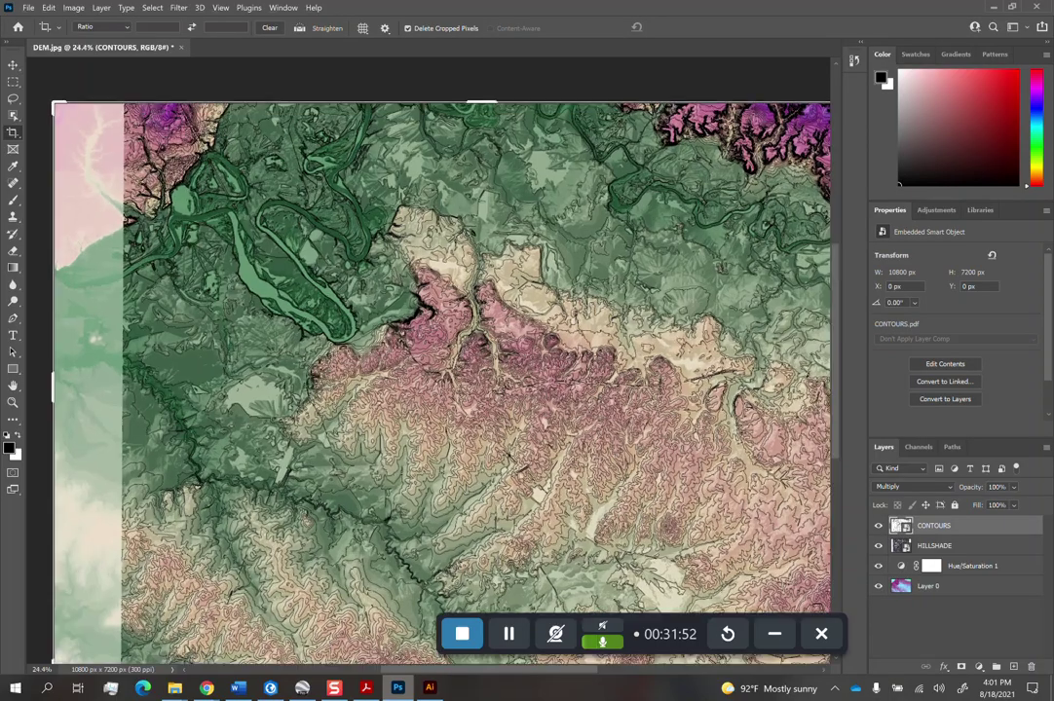
drag(380, 344, 392, 274)
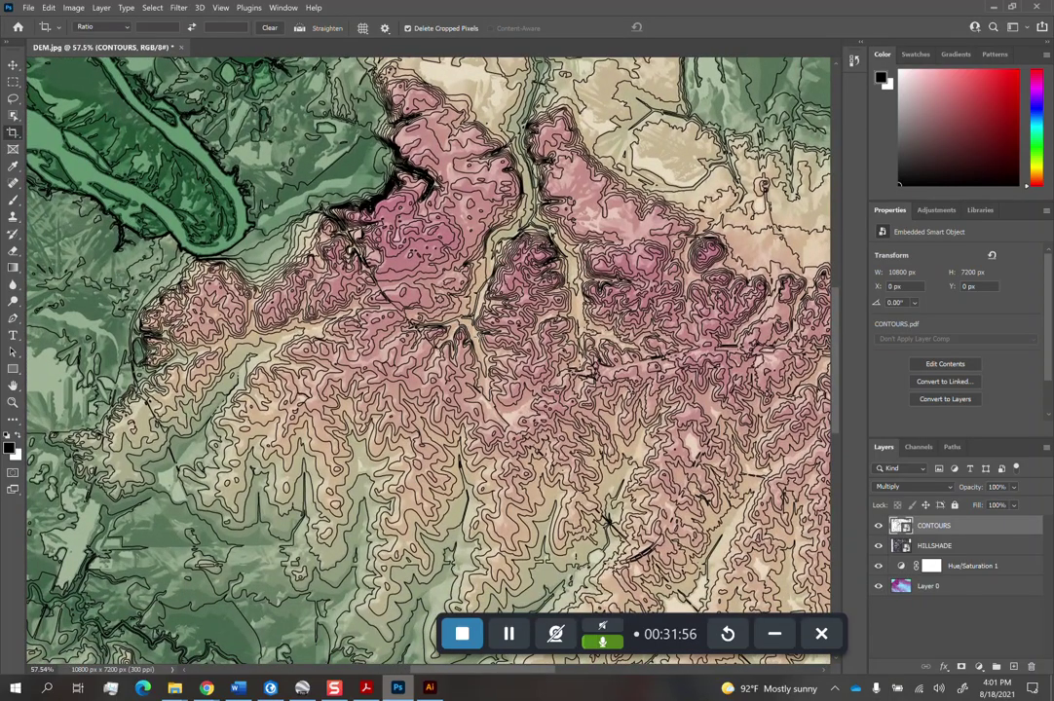
drag(456, 269, 406, 267)
drag(529, 317, 537, 318)
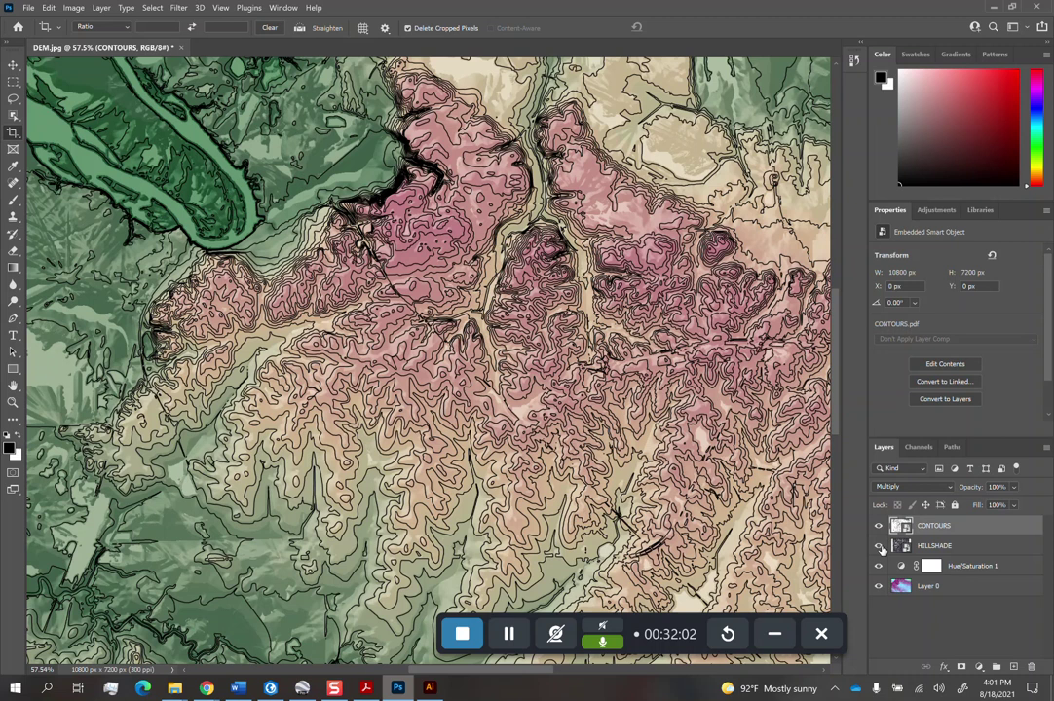
drag(877, 526, 878, 545)
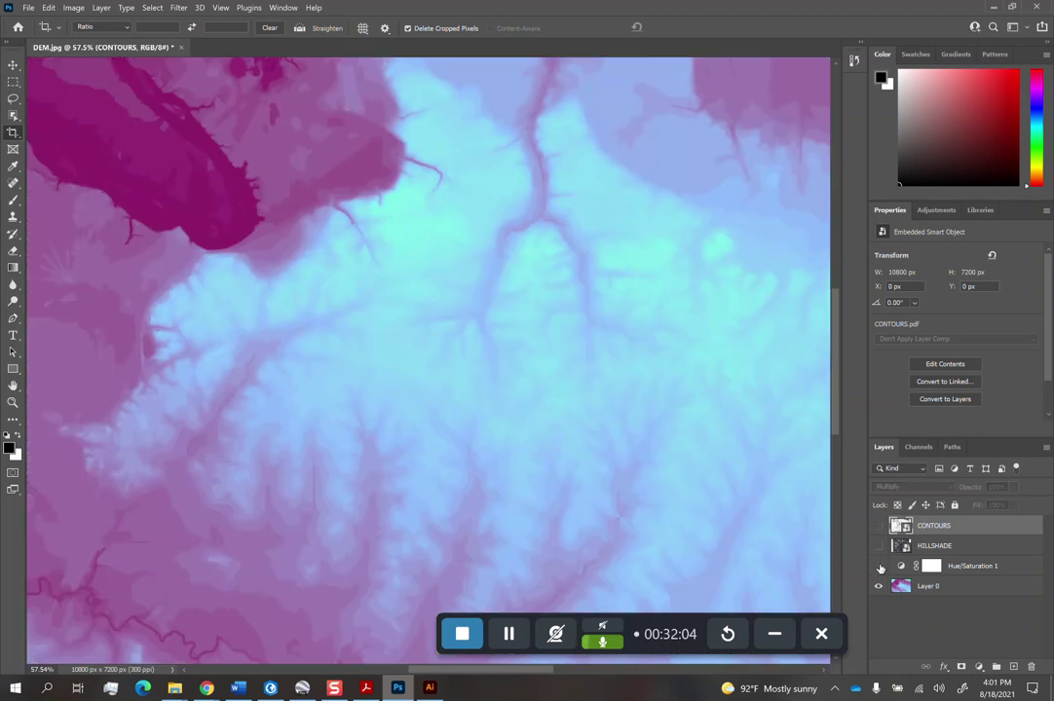
click(878, 568)
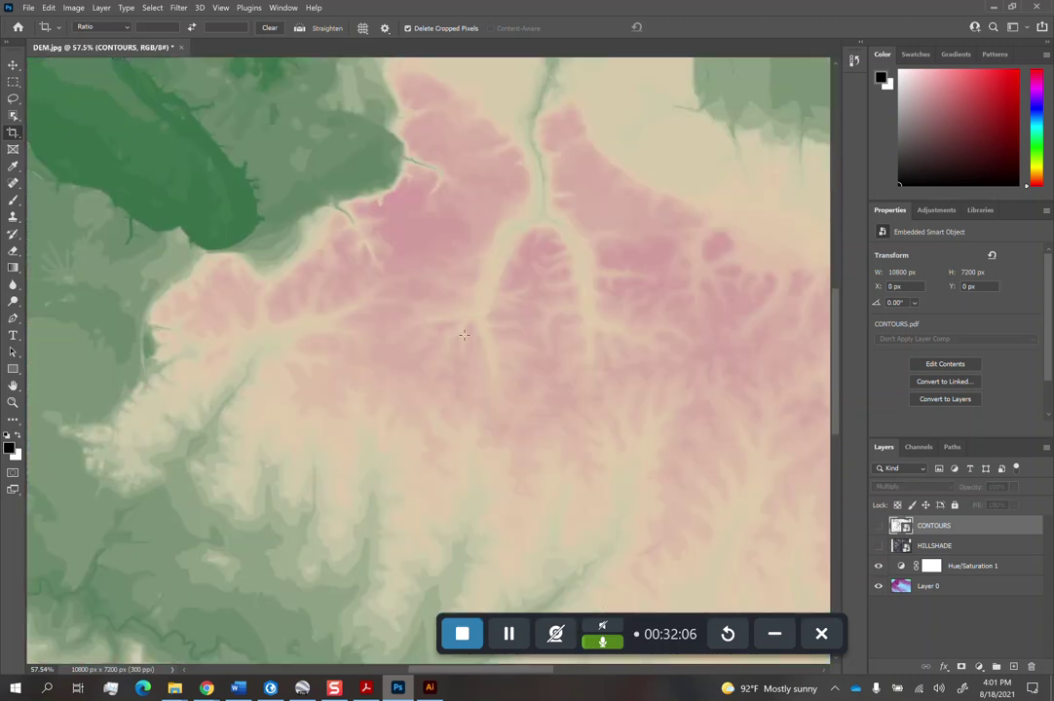
click(877, 526)
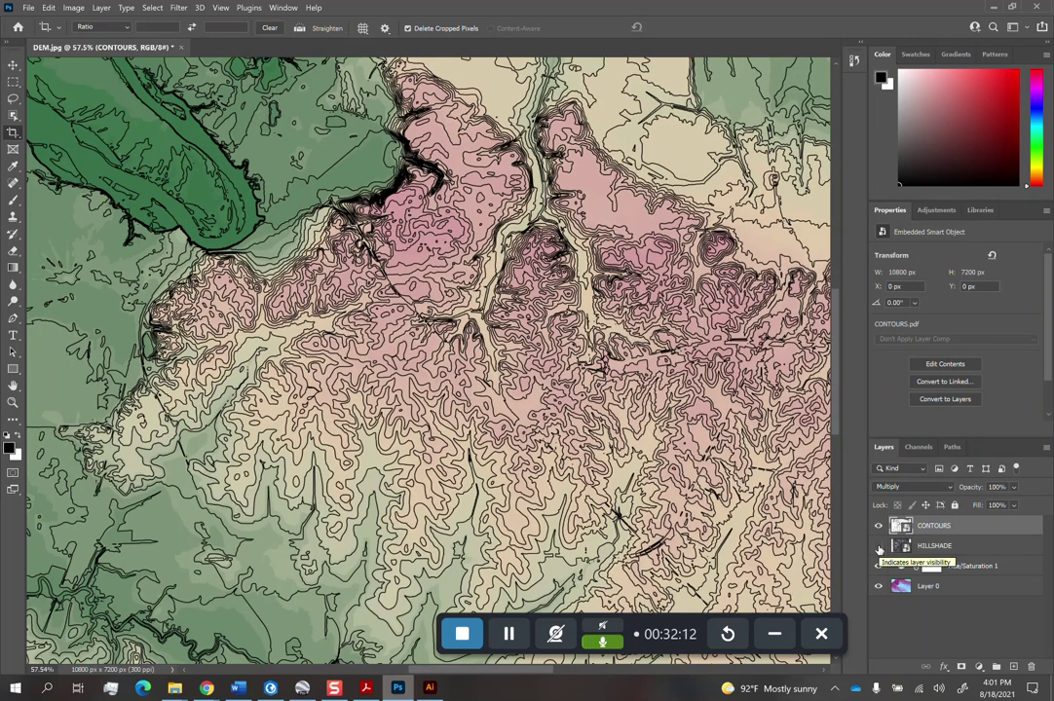
click(877, 547)
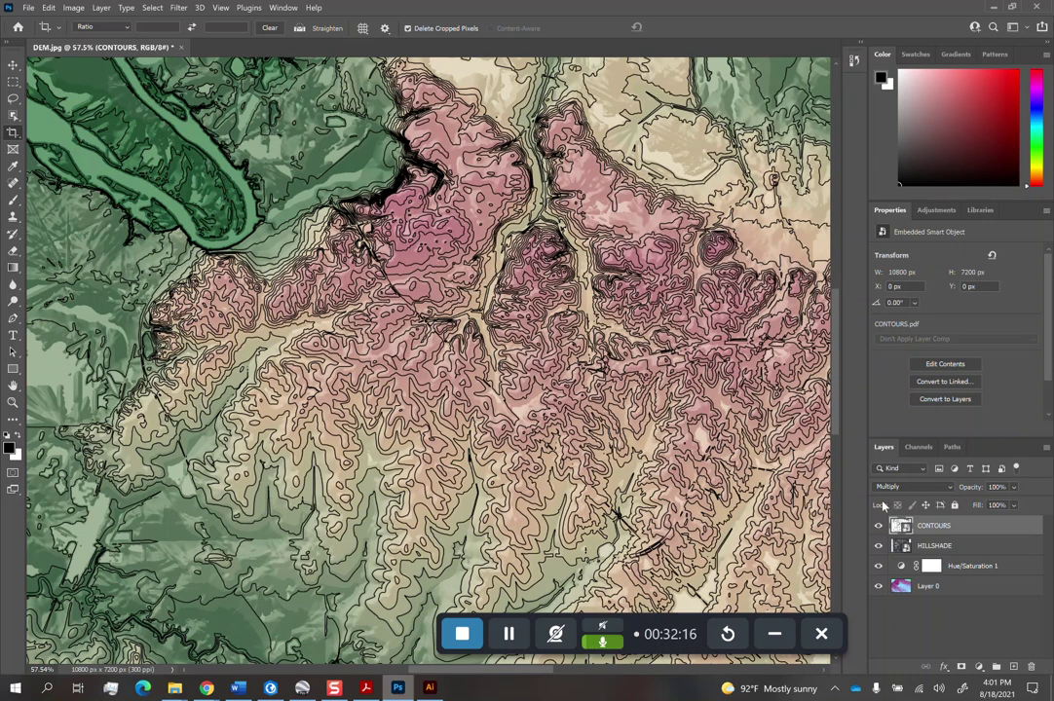
scroll(257, 227, up, 5)
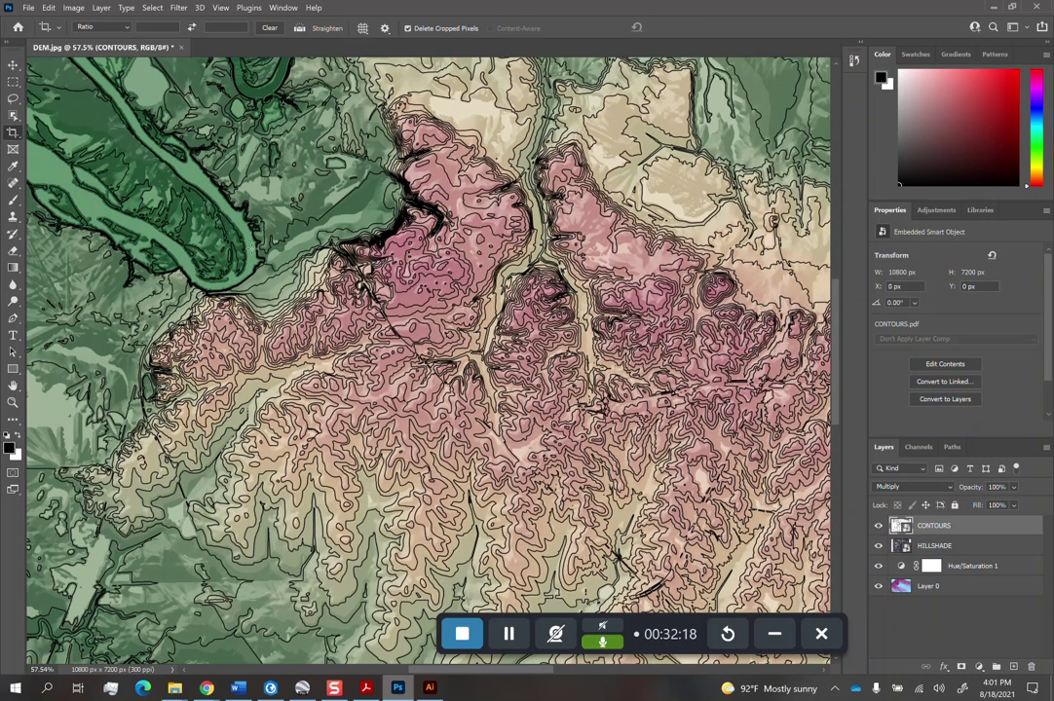
scroll(308, 278, up, 3)
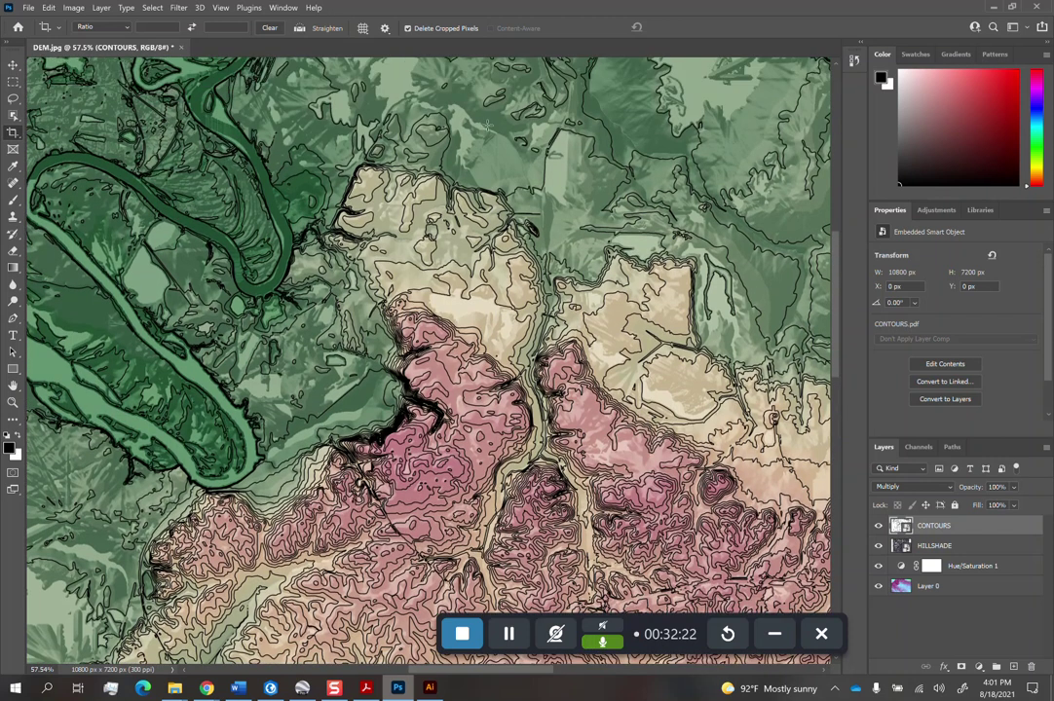
scroll(428, 360, down, 10)
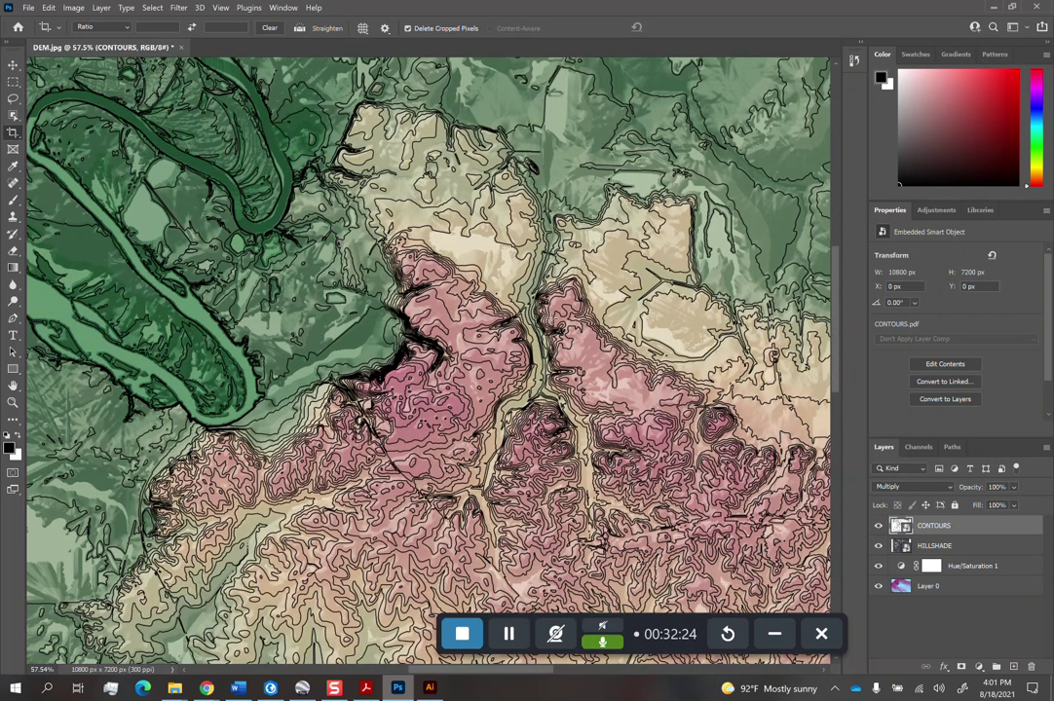
scroll(429, 360, down, 8)
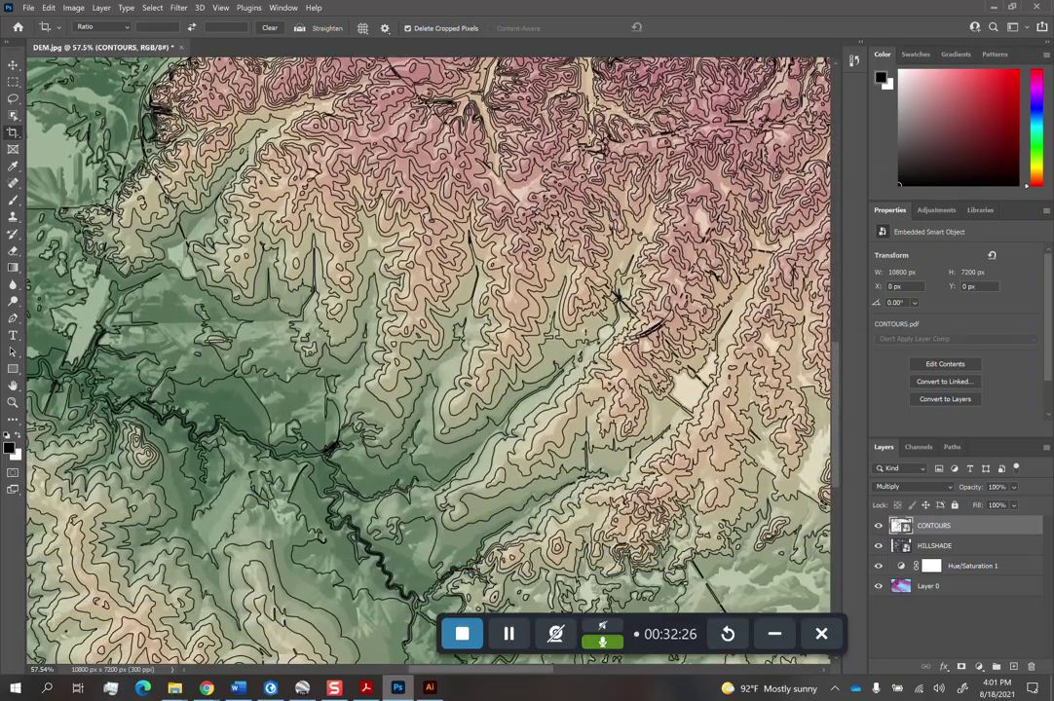
scroll(505, 241, down, 5)
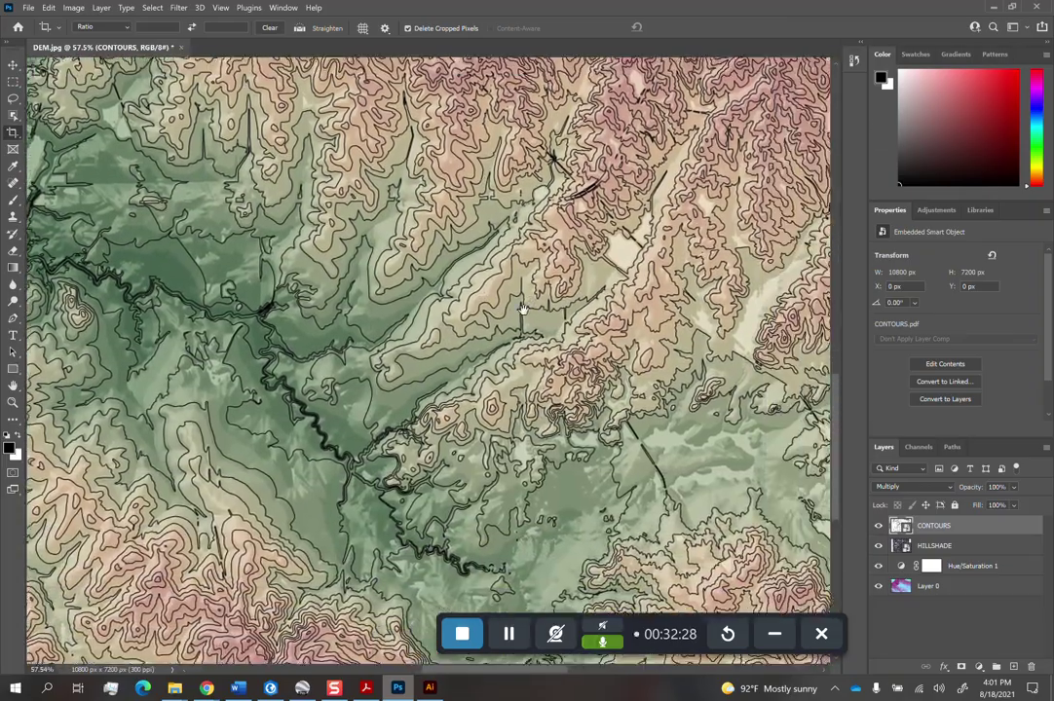
scroll(526, 327, down, 3)
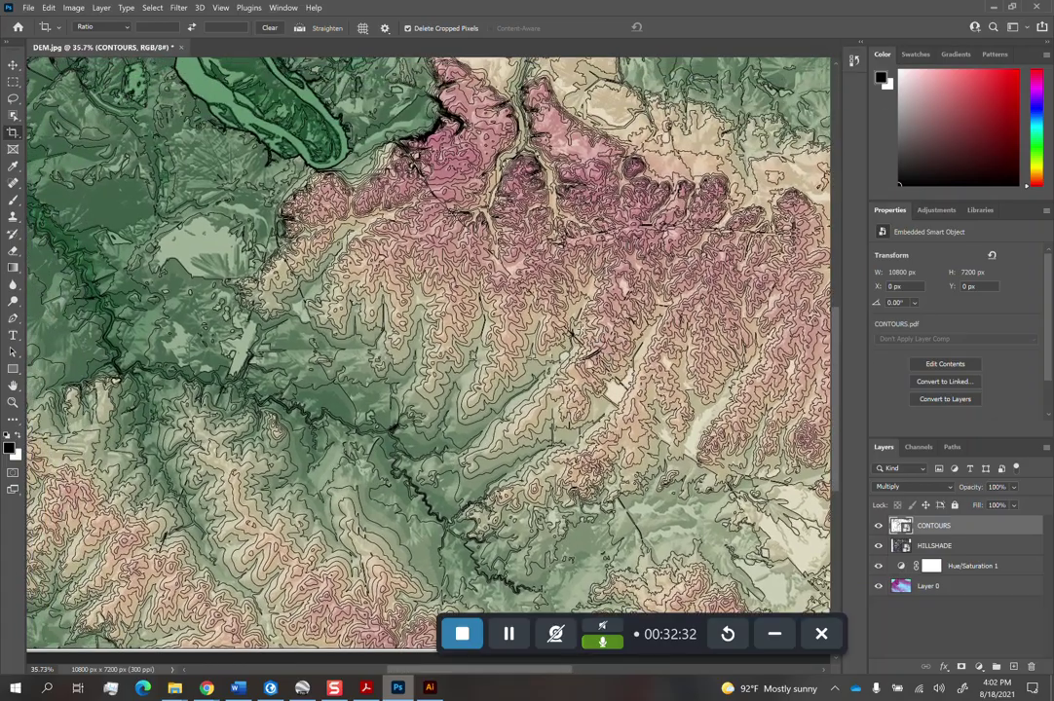
scroll(492, 279, down, 4)
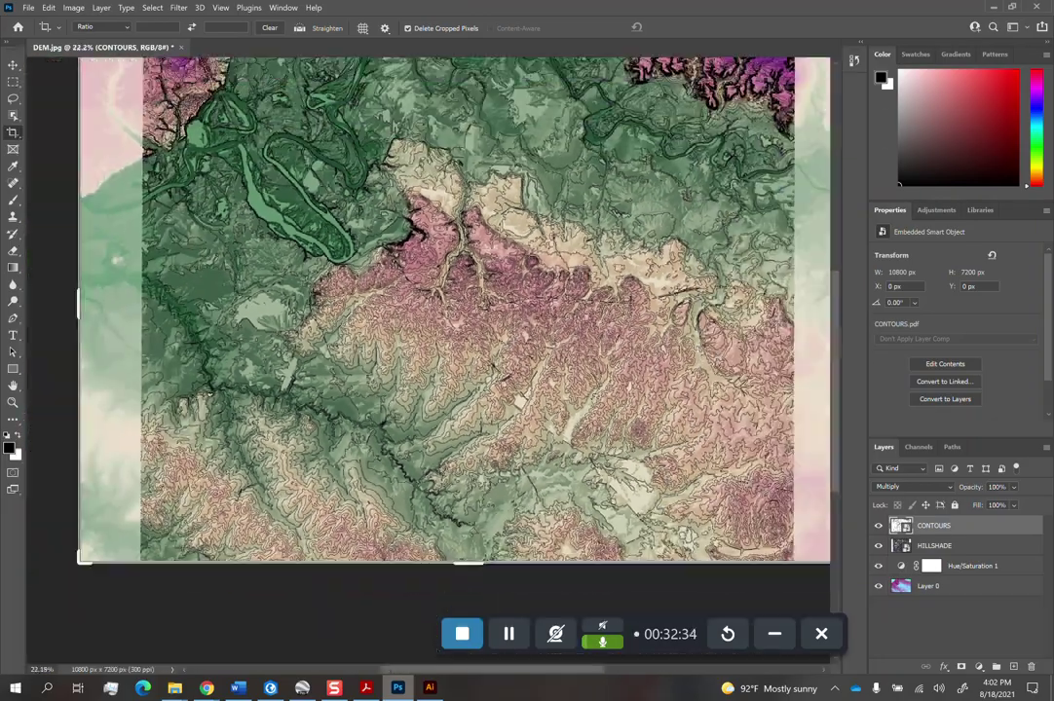
drag(450, 262, 422, 302)
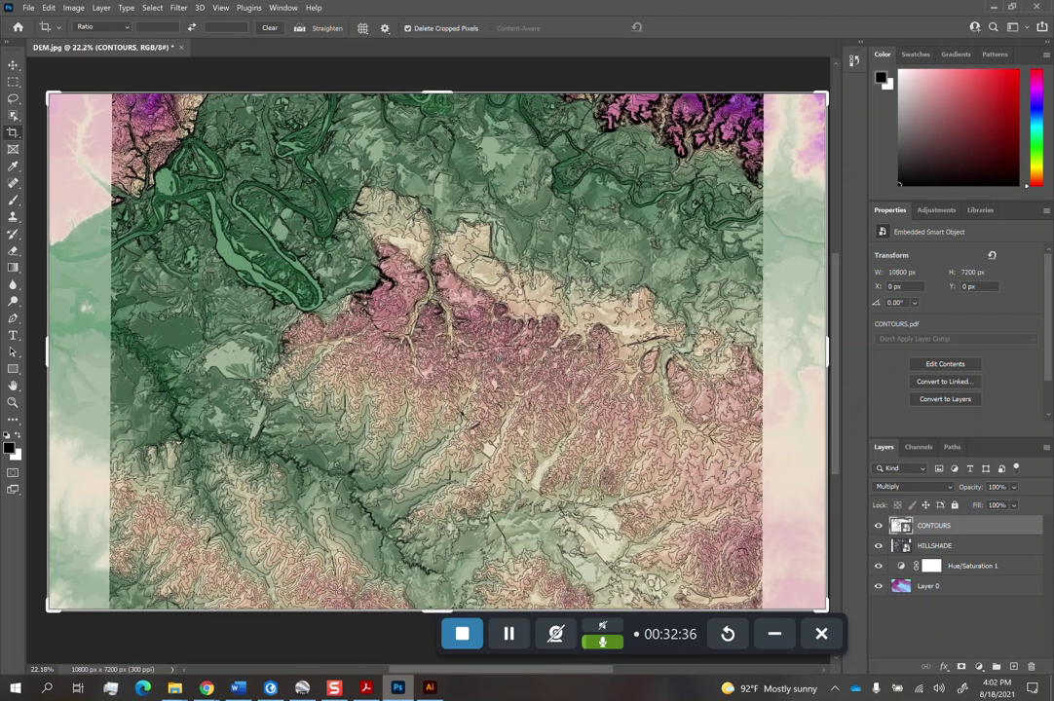